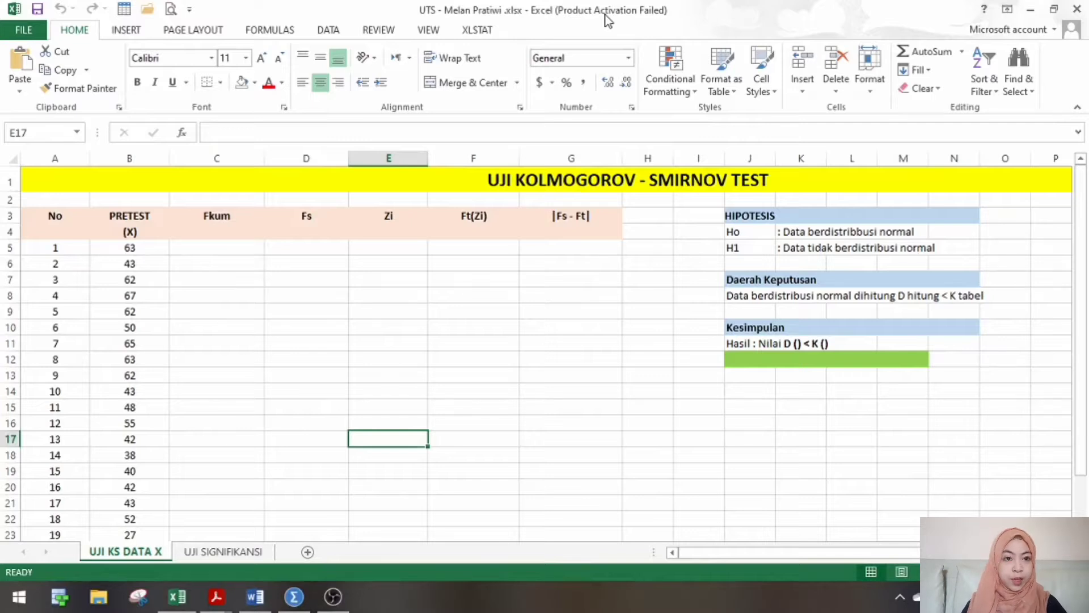
Sort the PRETEST (X) values in B5:B24 in ascending order, continuing with the current selection only
left_click(132, 248)
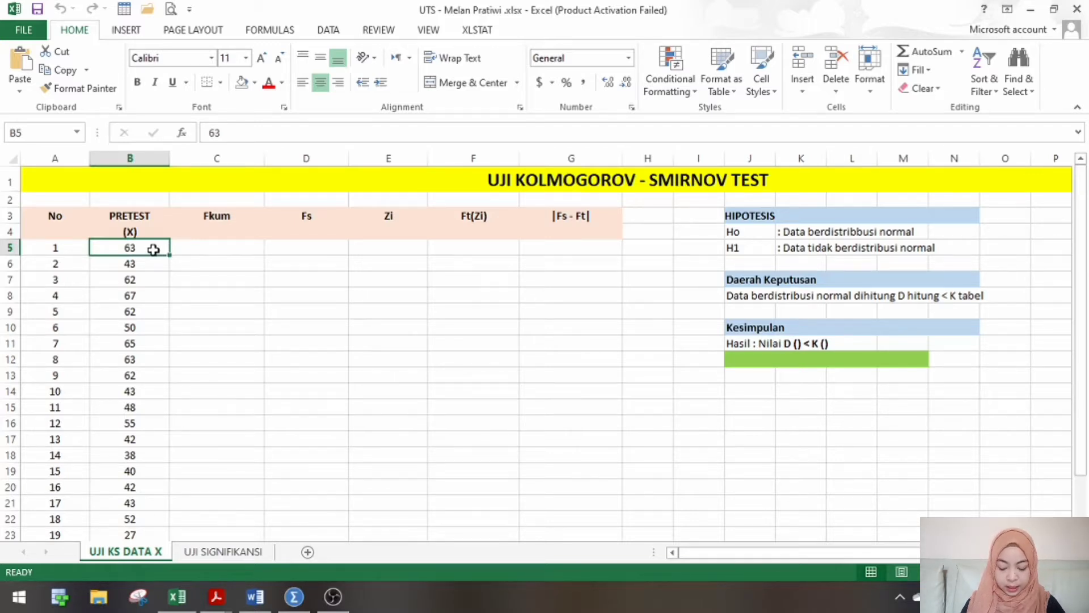
key("shift+Down")
key("shift+Down")
key("shift+Down")
key("shift+Down")
key("shift+Down")
key("shift+Down")
key("shift+Down")
key("shift+Down")
key("shift+Down")
key("shift+Down")
key("shift+Down")
key("shift+Down")
key("shift+Down")
key("shift+Down")
key("shift+Down")
key("shift+Down")
key("shift+Down")
key("shift+Down")
key("shift+Down")
key("shift+Down")
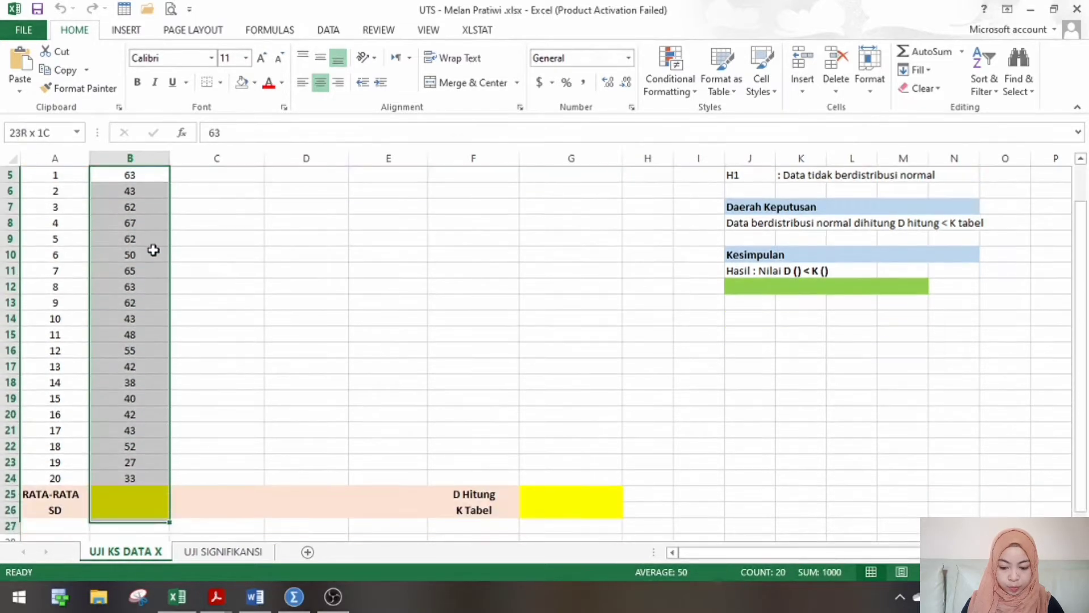
key("shift+Up")
key("shift+Up")
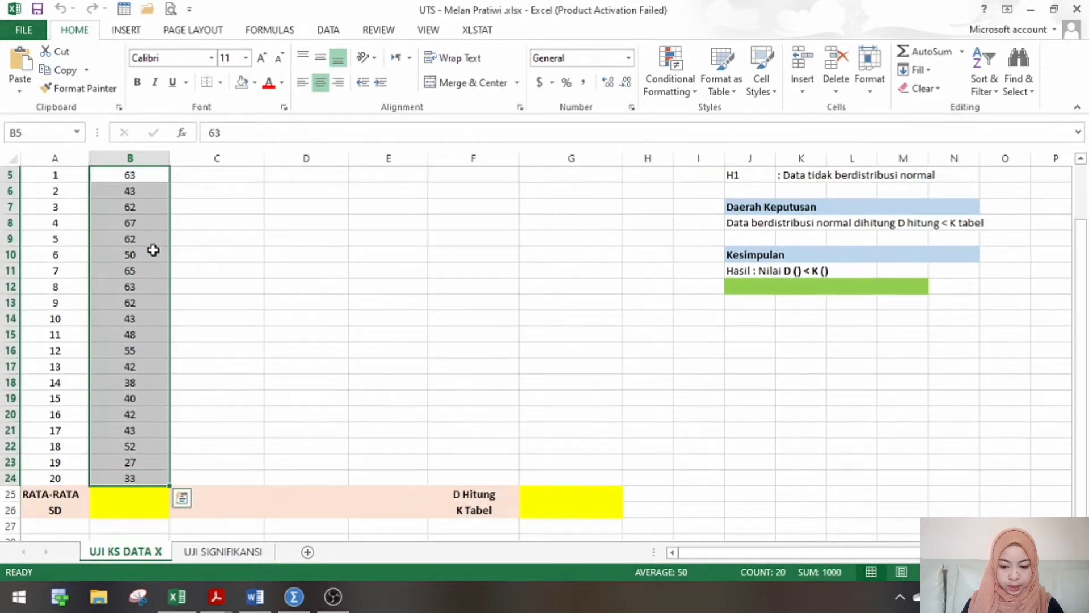
left_click(324, 37)
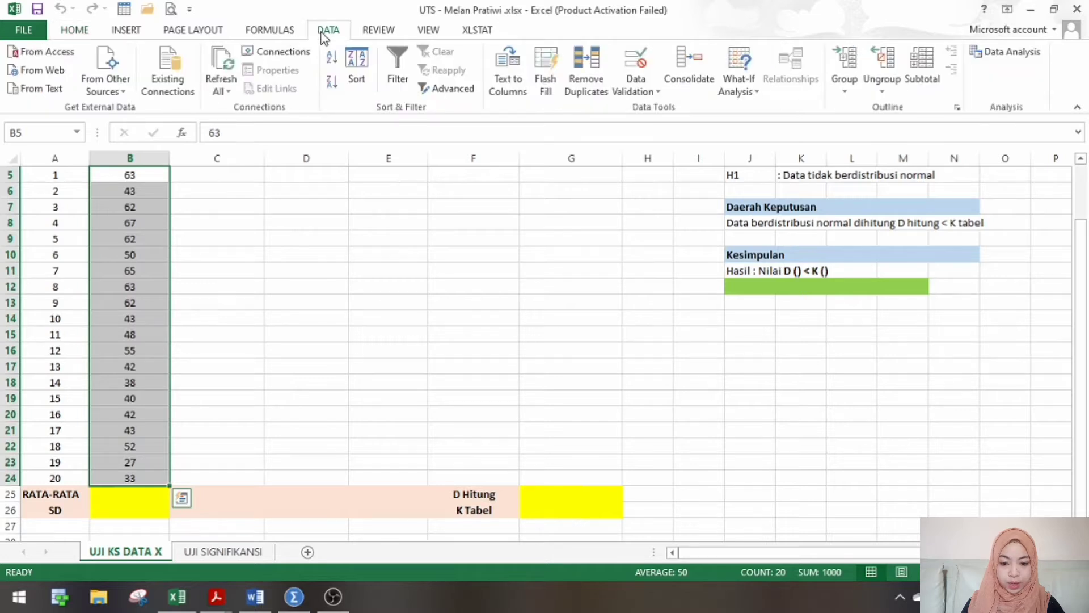
left_click(332, 65)
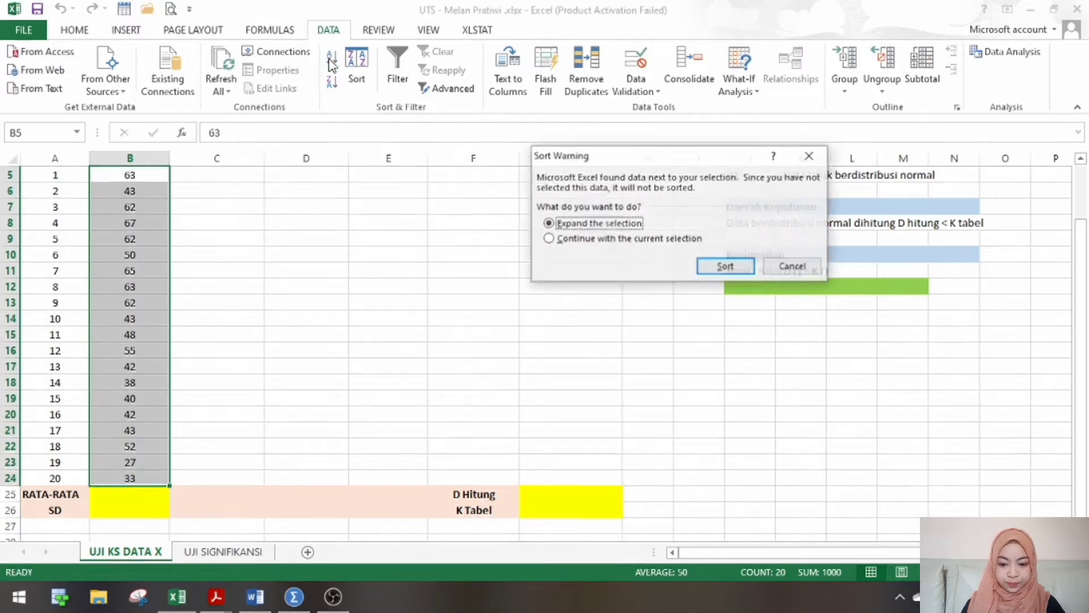
left_click(548, 239)
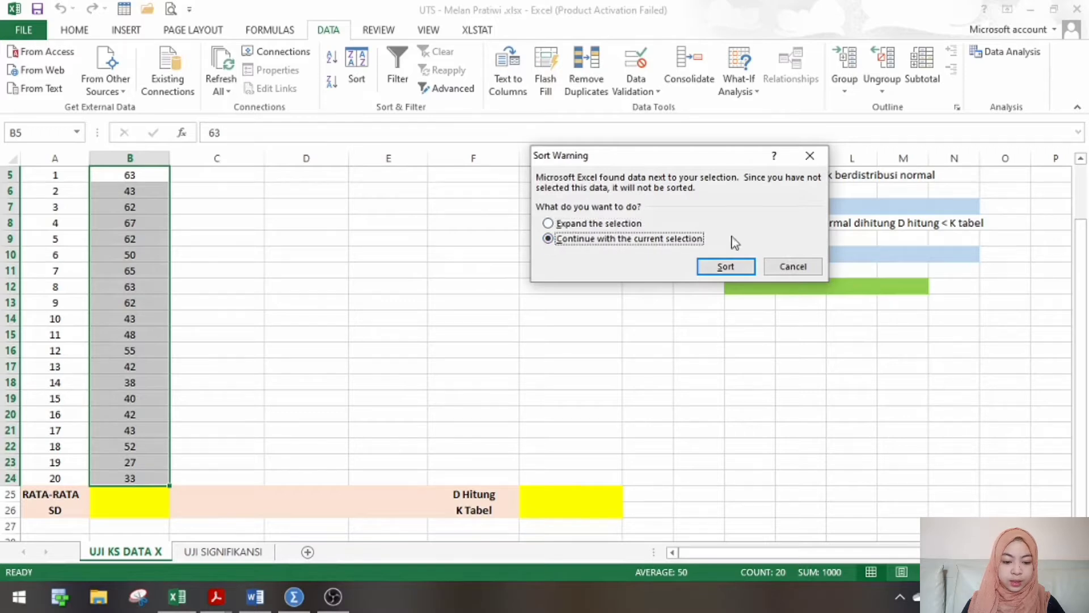
left_click(728, 264)
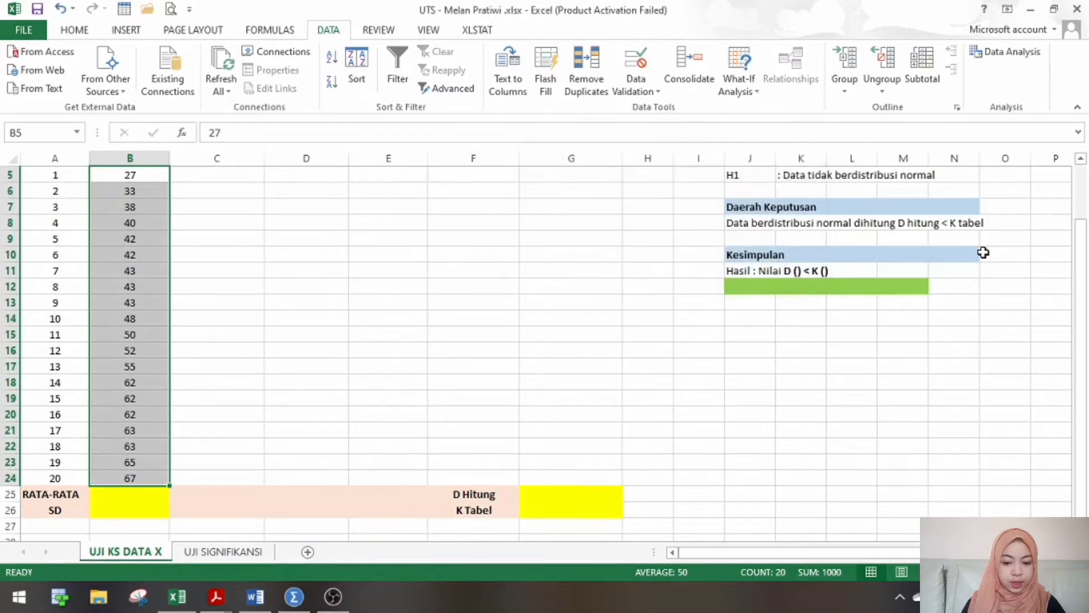
left_click_drag(1083, 312, 1083, 293)
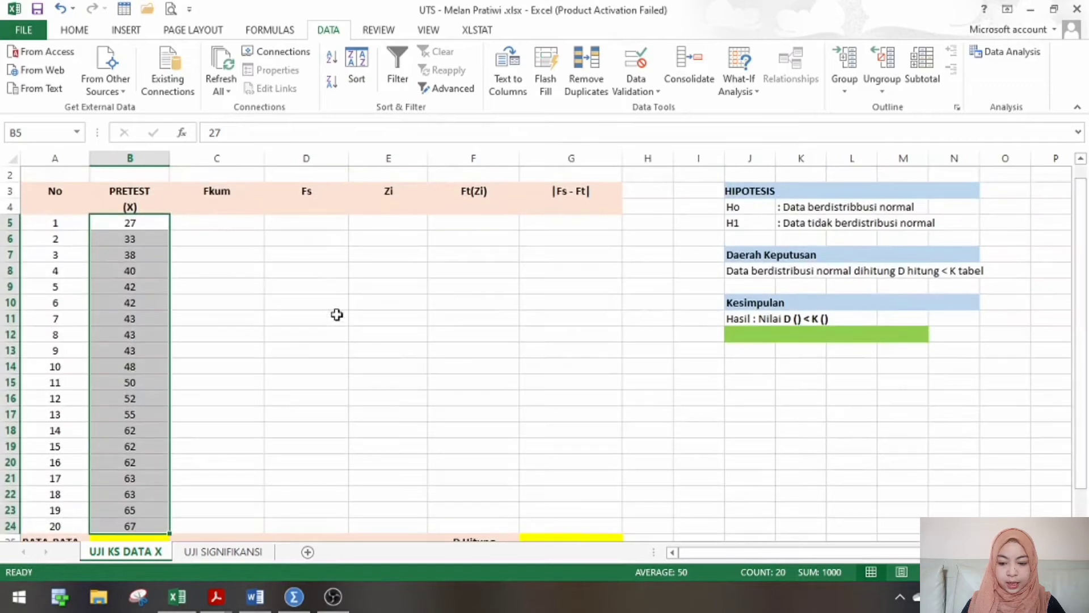
left_click(223, 234)
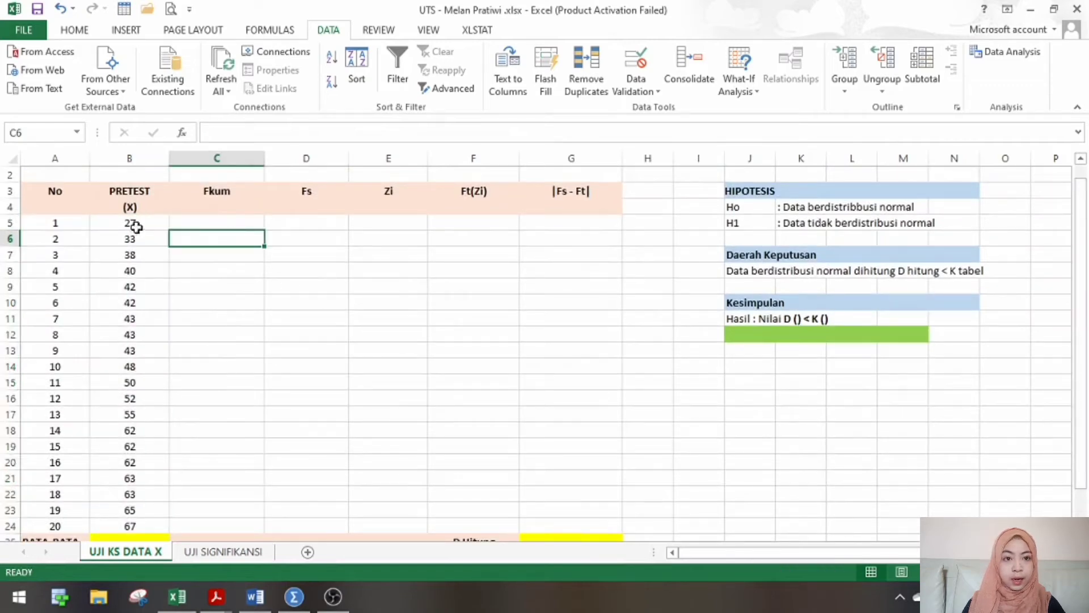
Calculate the mean of the pretest scores in the RATA-RATA cell B25 with =AVERAGE(B5:B24)
left_click(162, 536)
left_click_drag(1081, 249, 1083, 278)
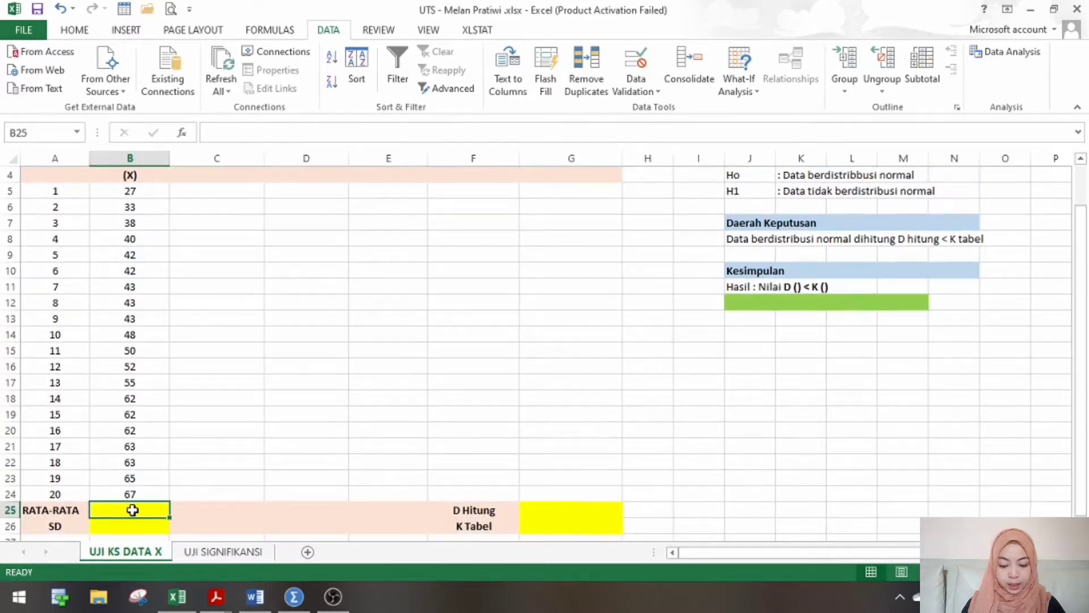
type("=AVER")
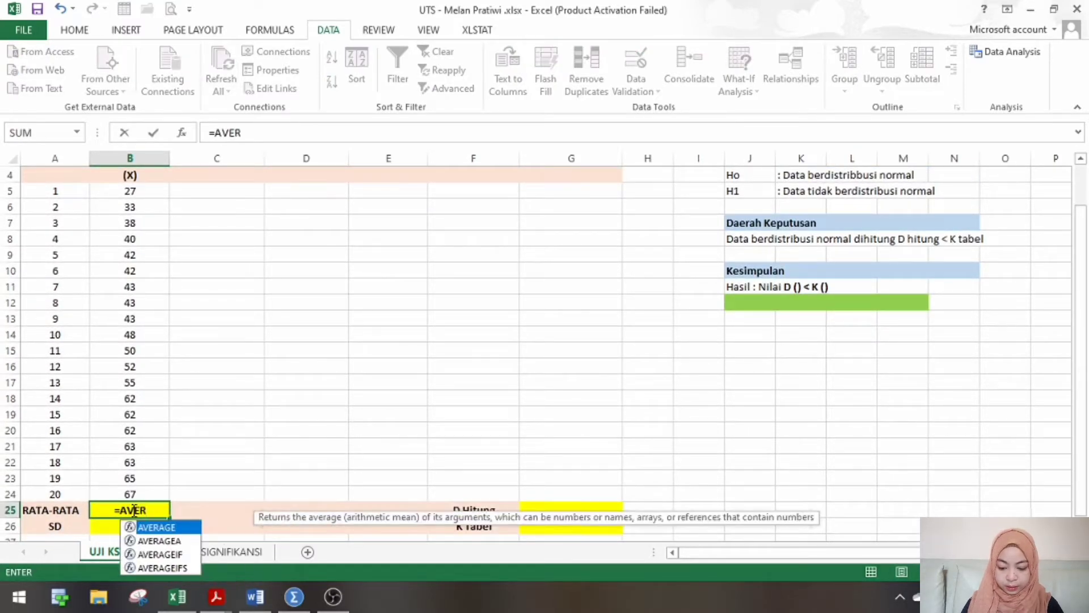
key("Tab")
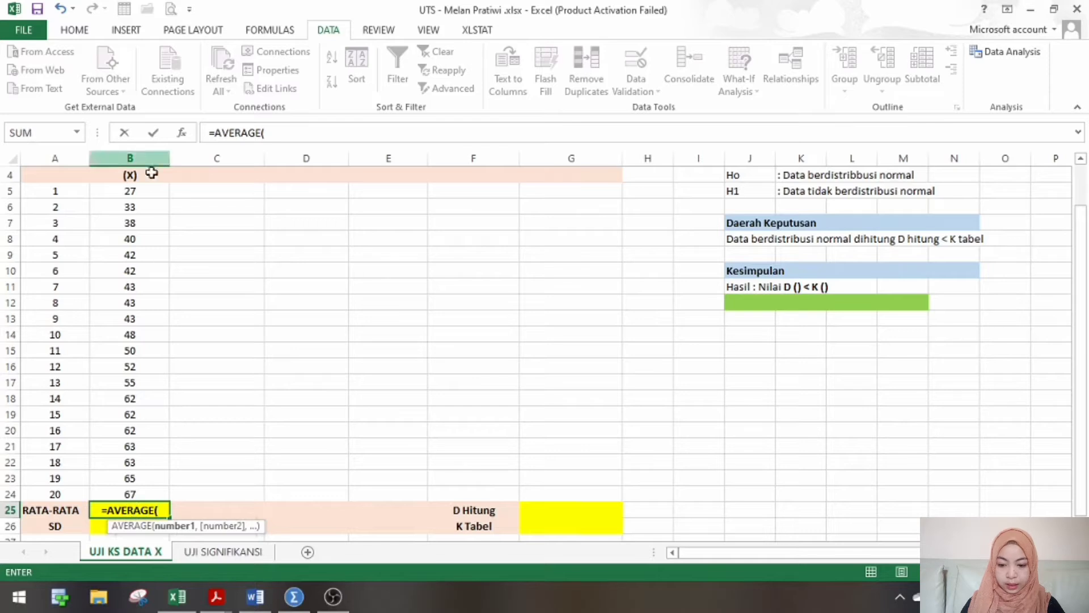
left_click_drag(144, 196, 139, 491)
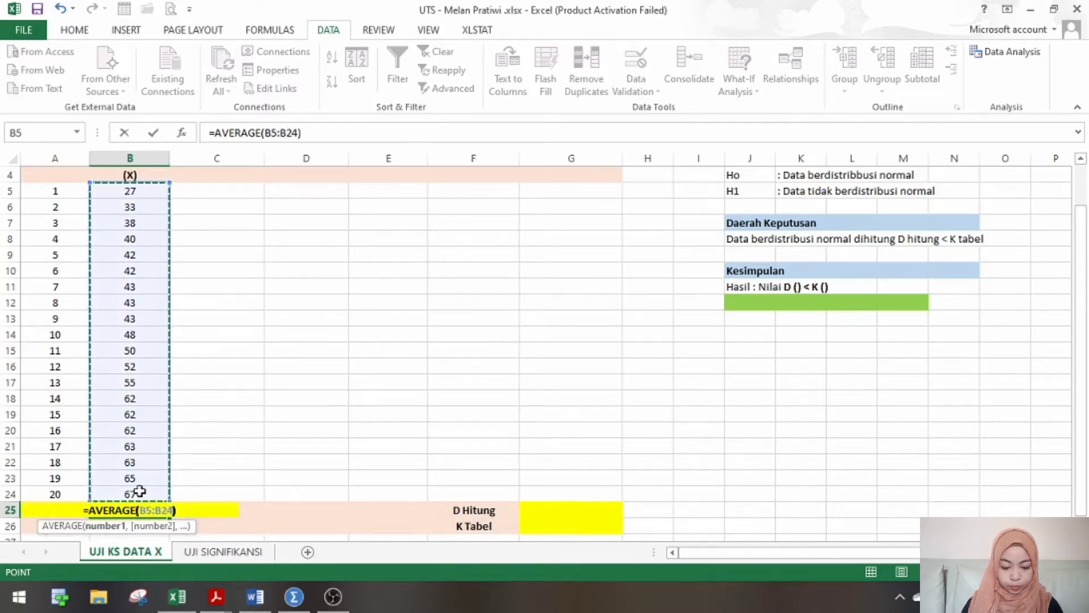
type(")")
key("Return")
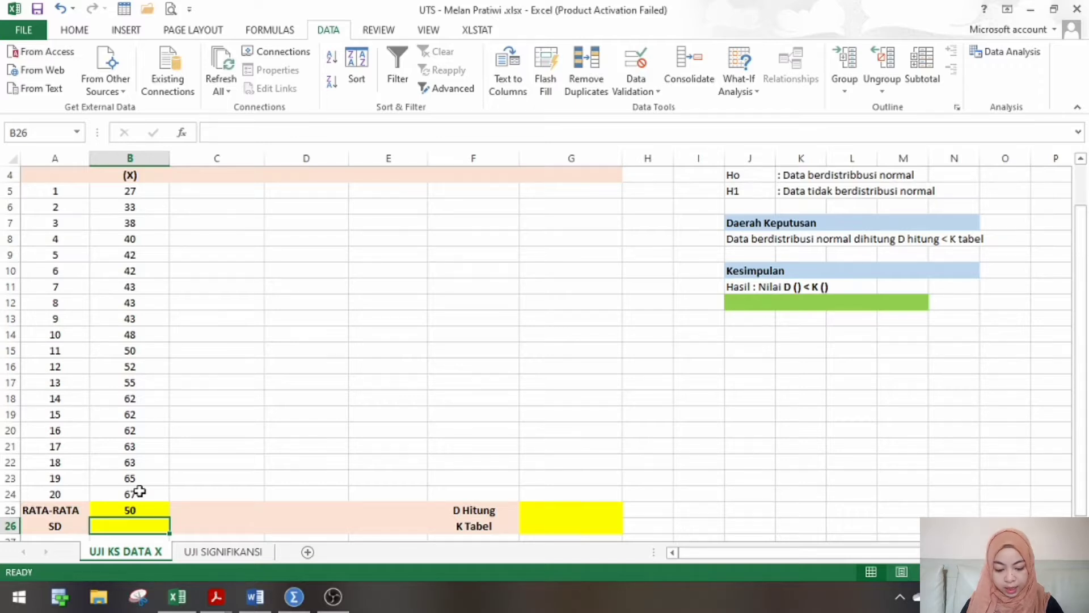
Calculate the standard deviation of B5:B24 in the SD cell B26 with the STDEV function
type("=STE")
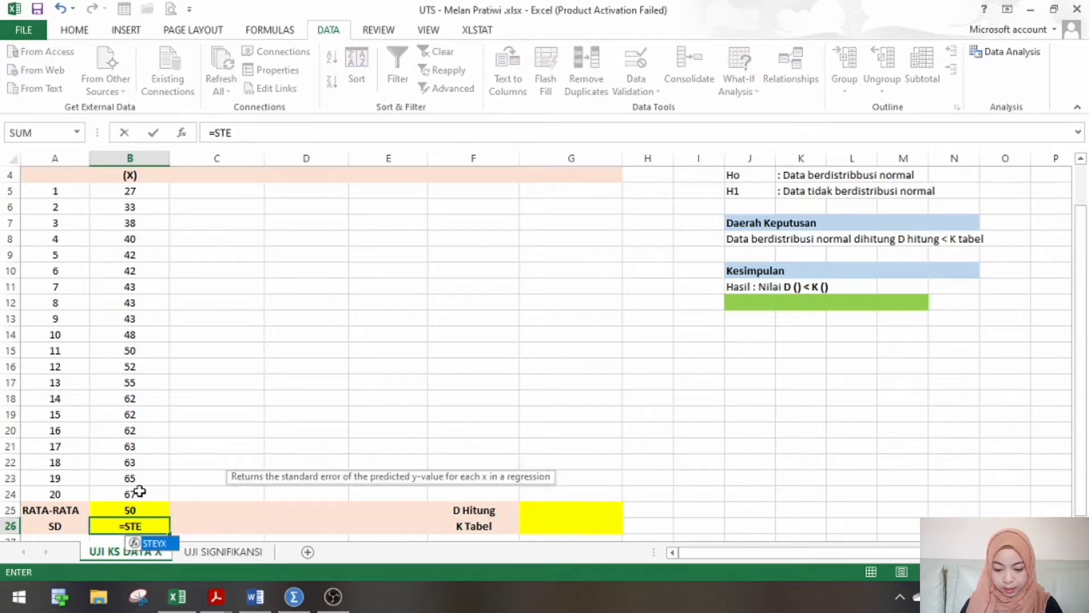
key("BackSpace")
type("D")
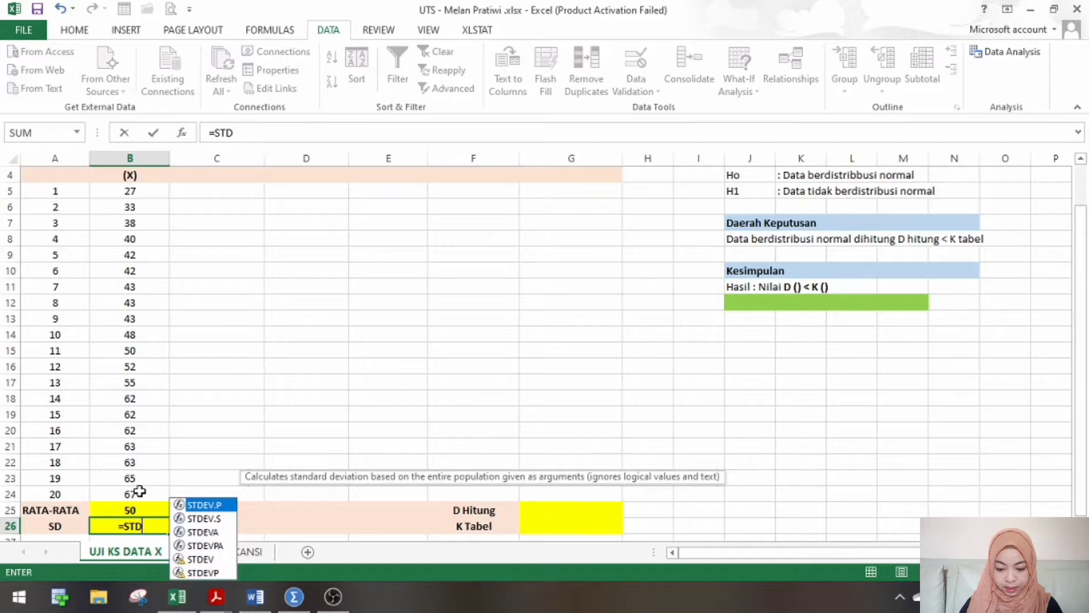
type("EV")
left_click(218, 558)
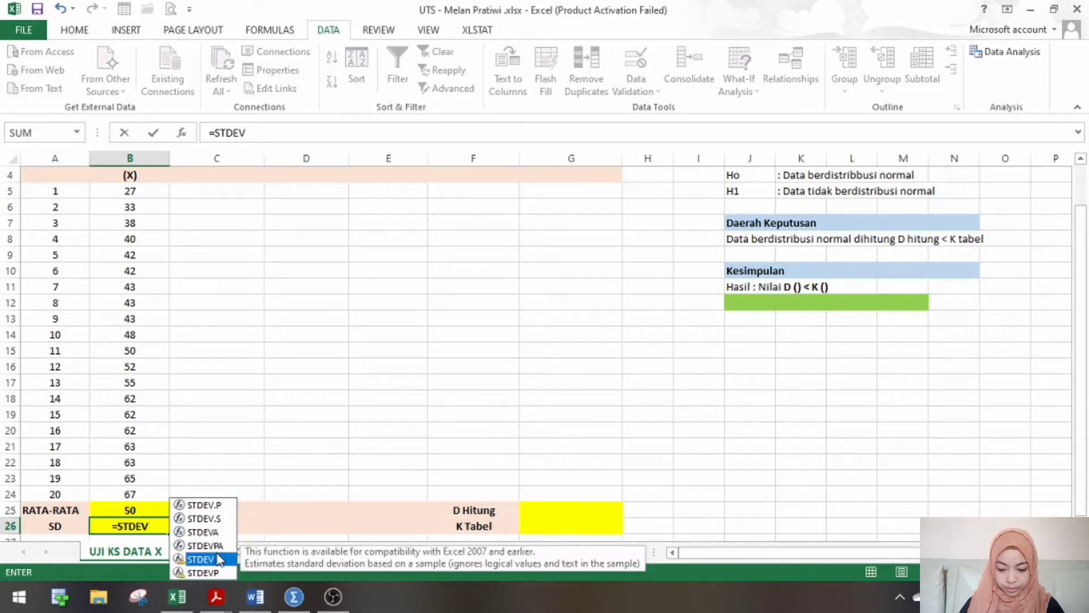
double_click(218, 559)
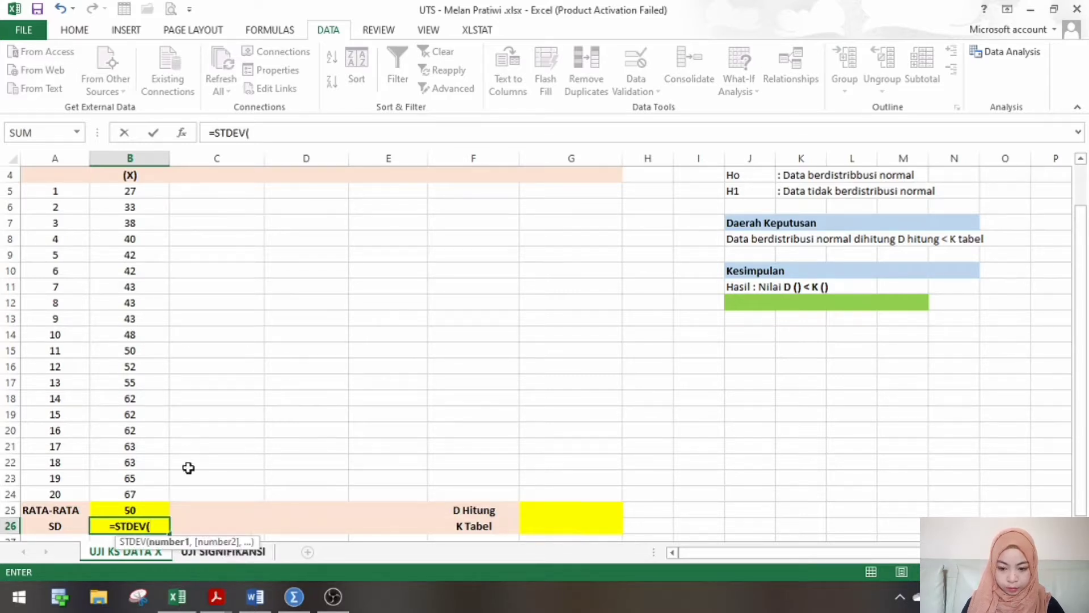
left_click_drag(143, 192, 155, 487)
type(")")
key("Return")
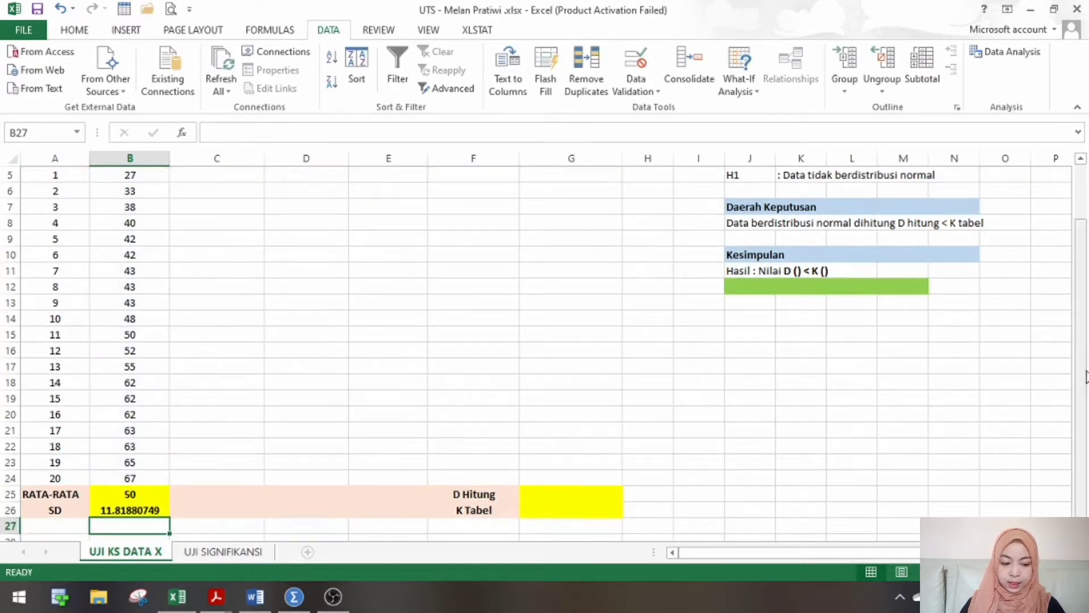
Enter 1 and 2 as the first two Fkum values in C5 and C6
left_click_drag(1081, 376, 1085, 340)
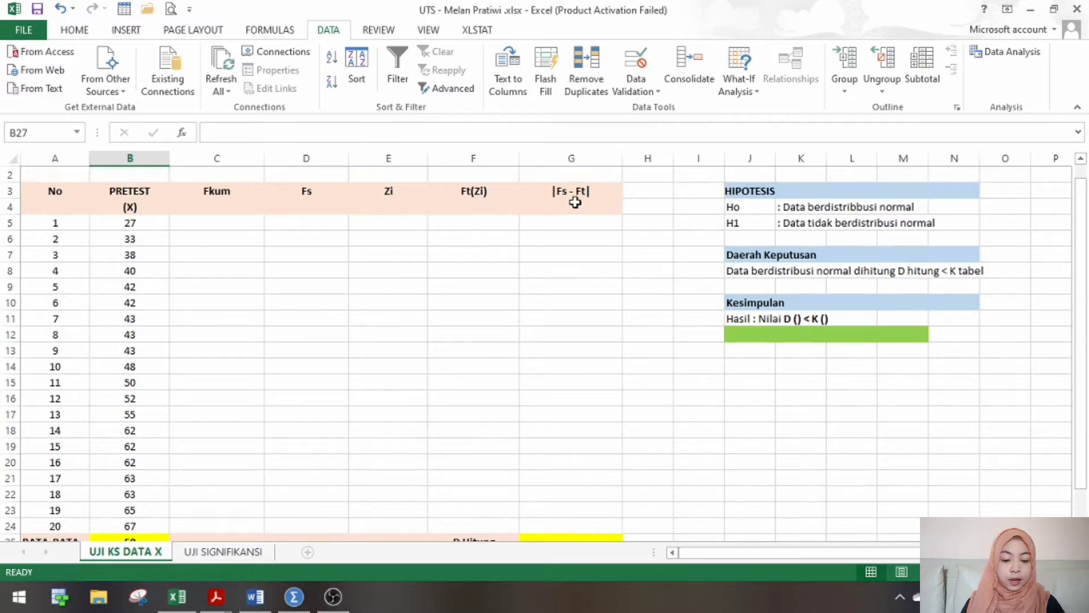
left_click(249, 224)
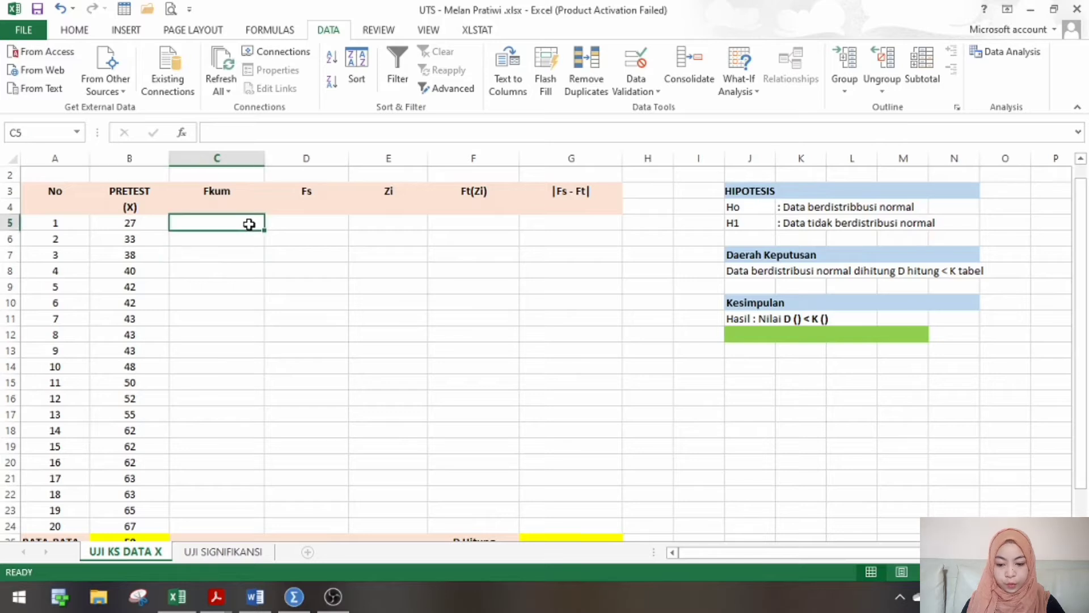
type("1")
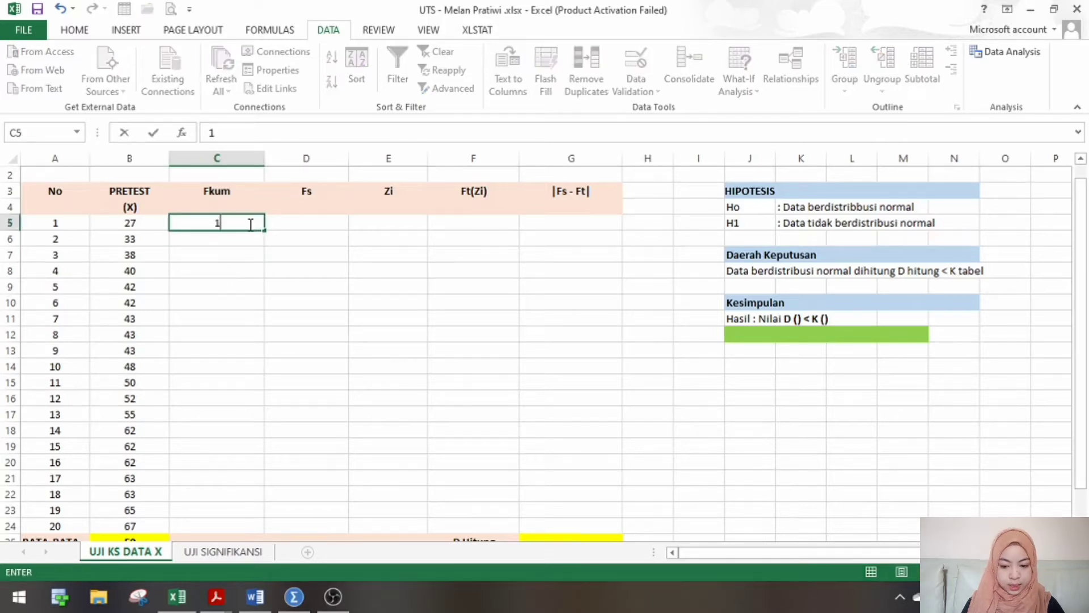
key("Return")
type("2")
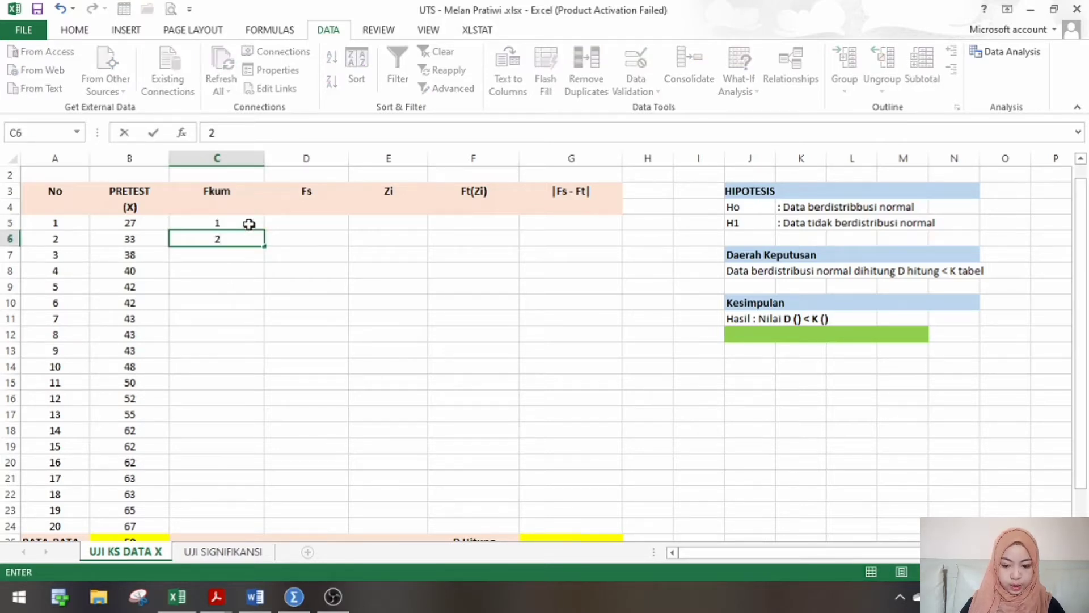
Fill the Fkum series down through C24 so it runs from 1 to 20
left_click(249, 224)
double_click(249, 226)
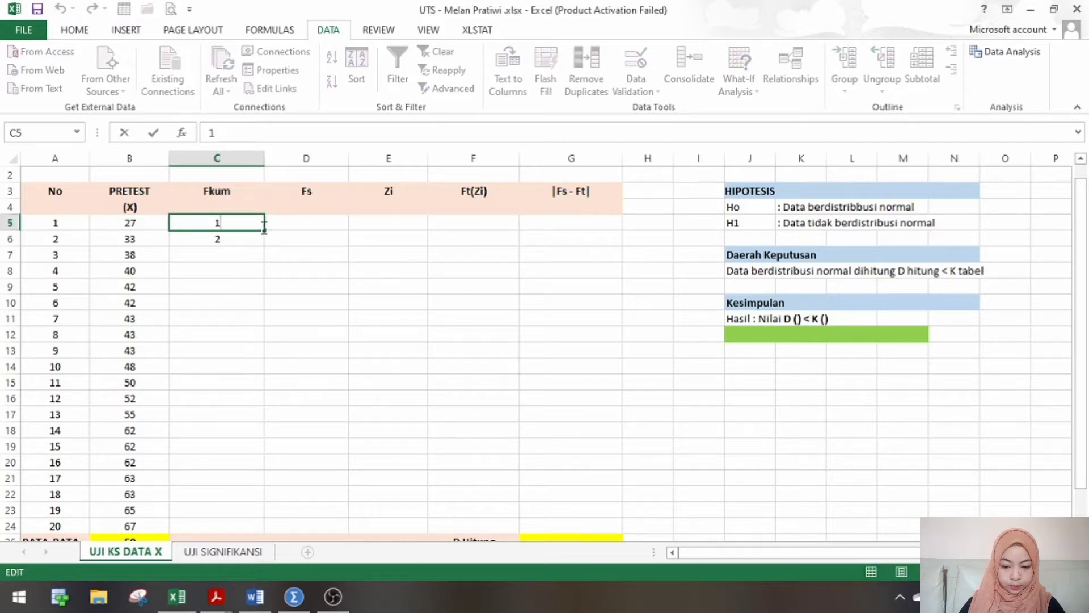
left_click(250, 240)
left_click(241, 228)
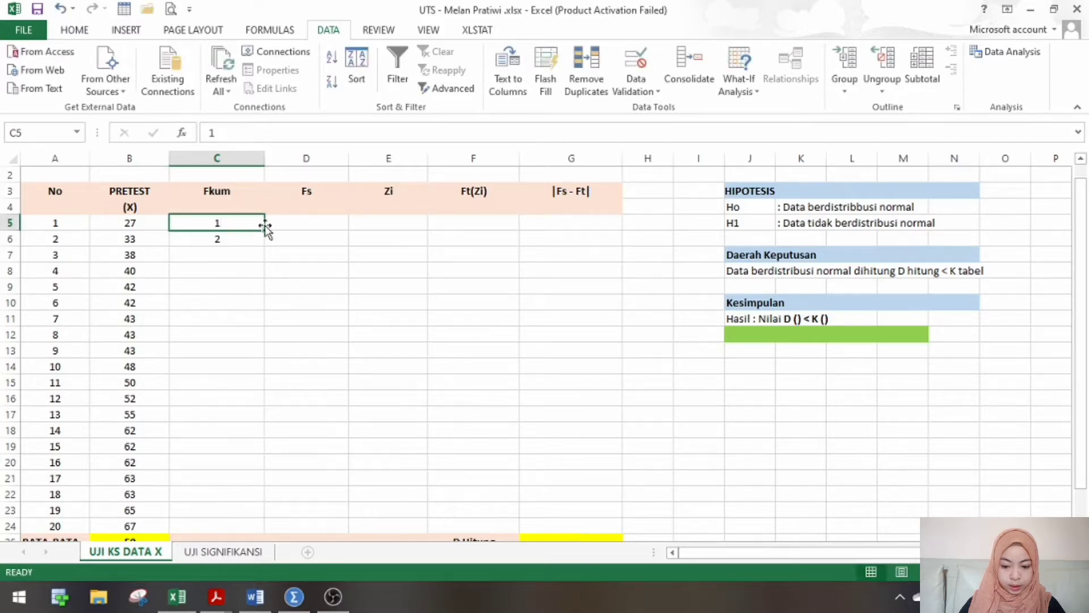
left_click_drag(265, 229, 245, 498)
key("ctrl+z")
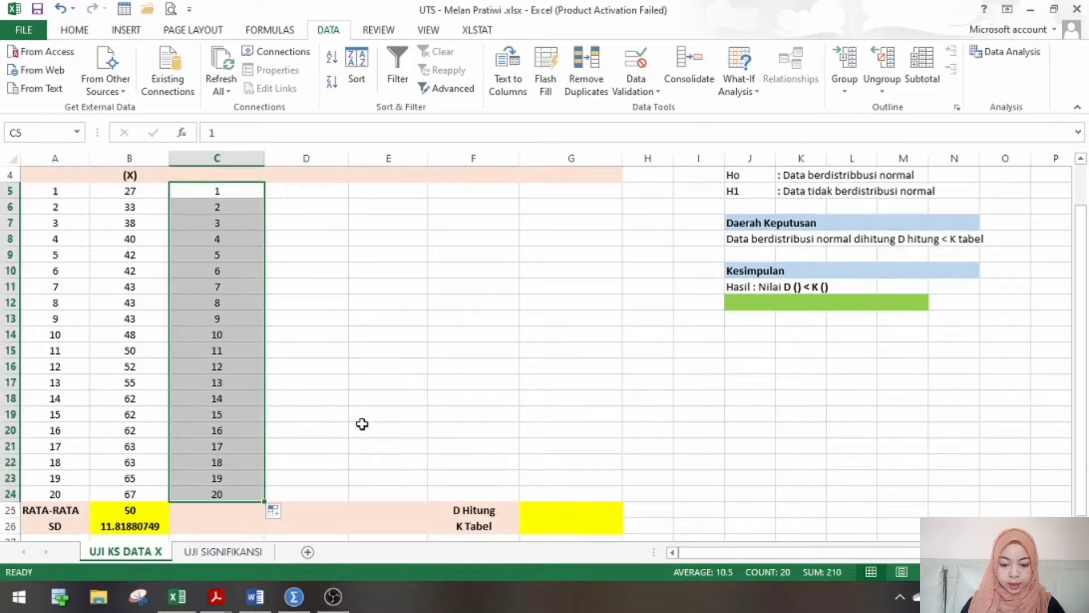
Calculate the first Fs value in D5 with =C5/$C$24, keeping the reference to the last Fkum cell absolute
left_click(272, 262)
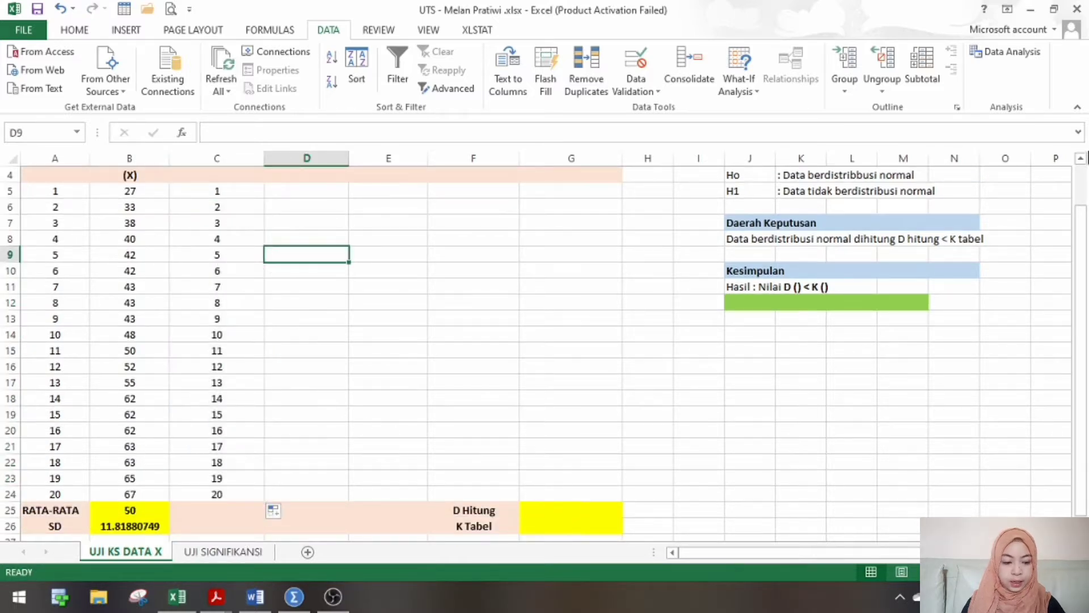
left_click(1081, 158)
left_click(1080, 158)
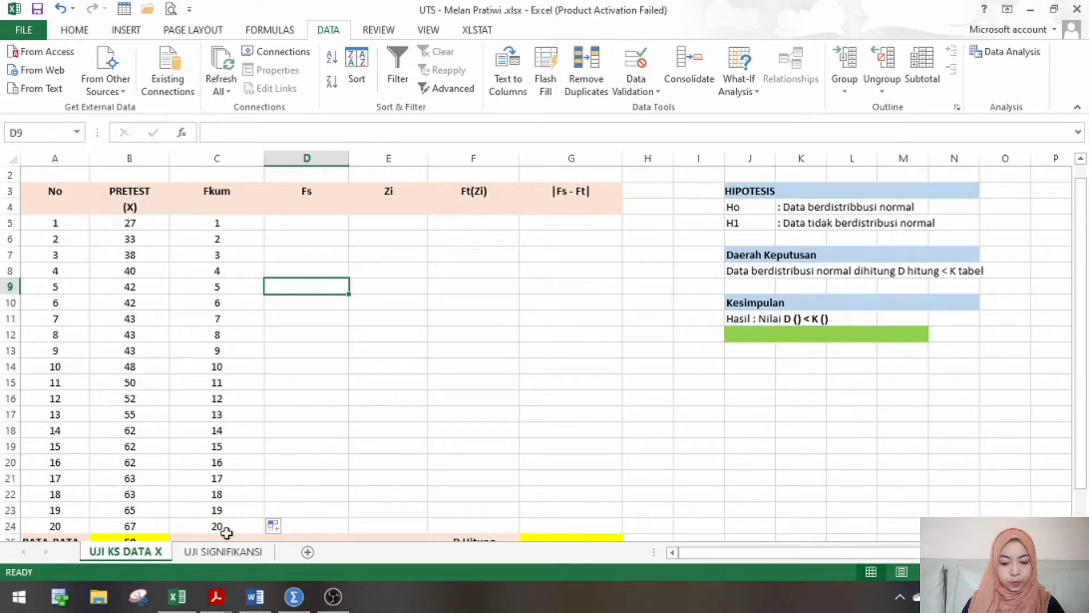
left_click(337, 227)
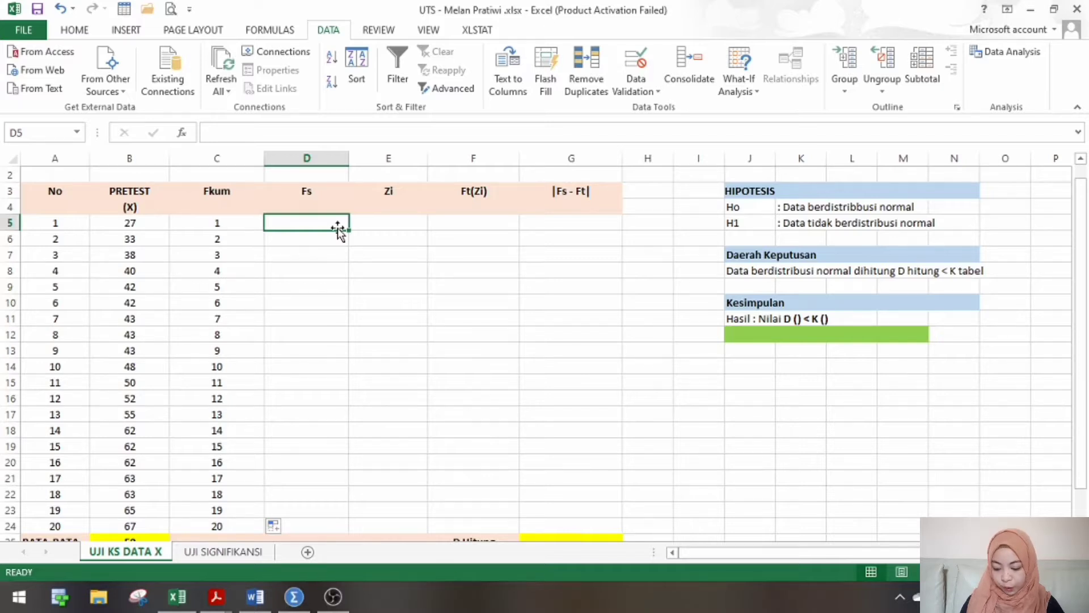
type("=")
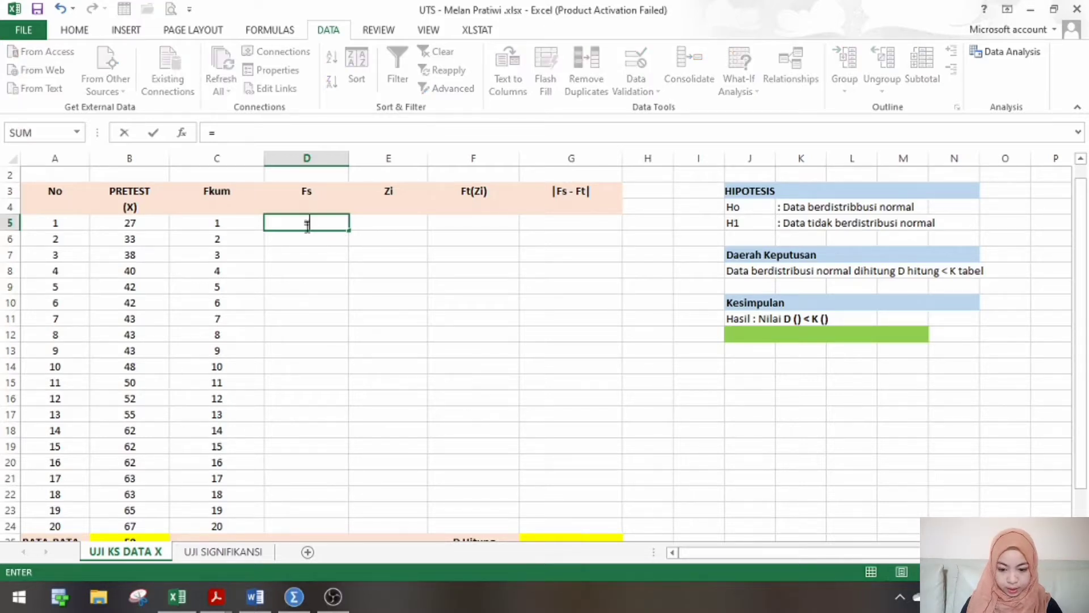
left_click(229, 227)
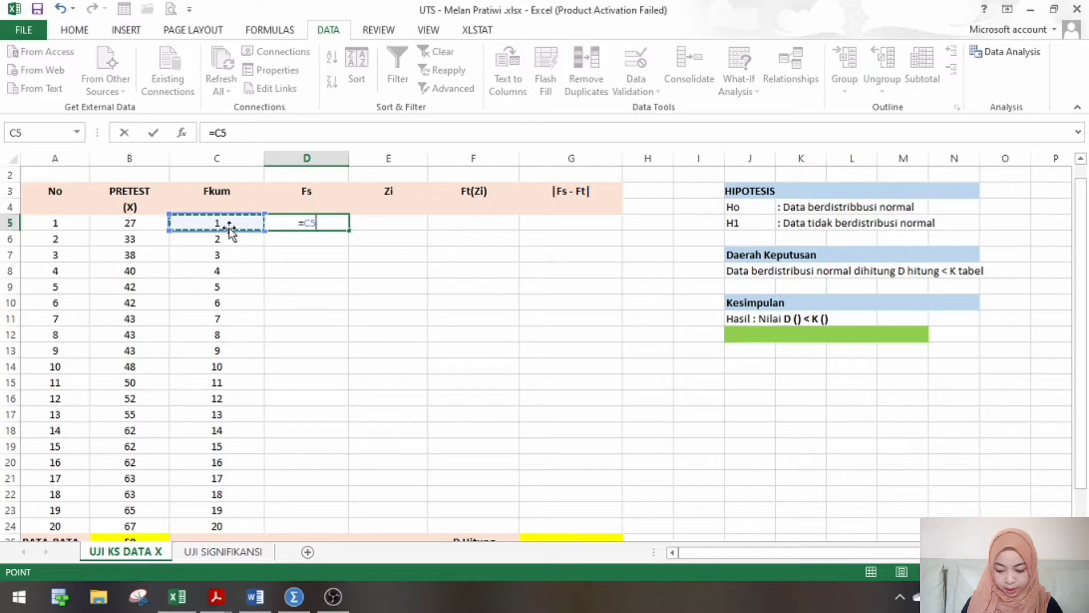
type("/")
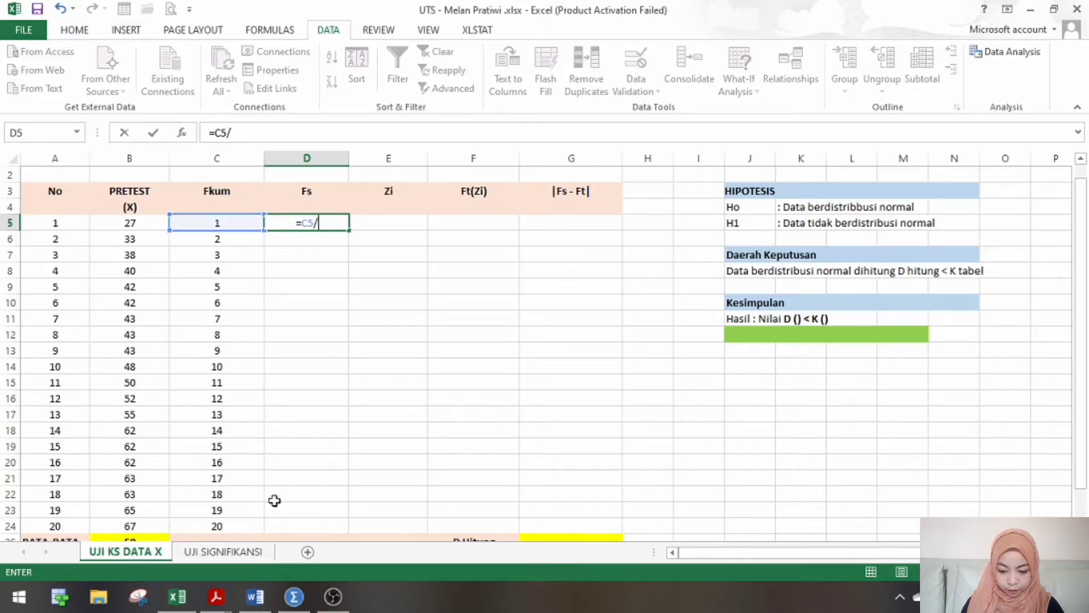
left_click(254, 526)
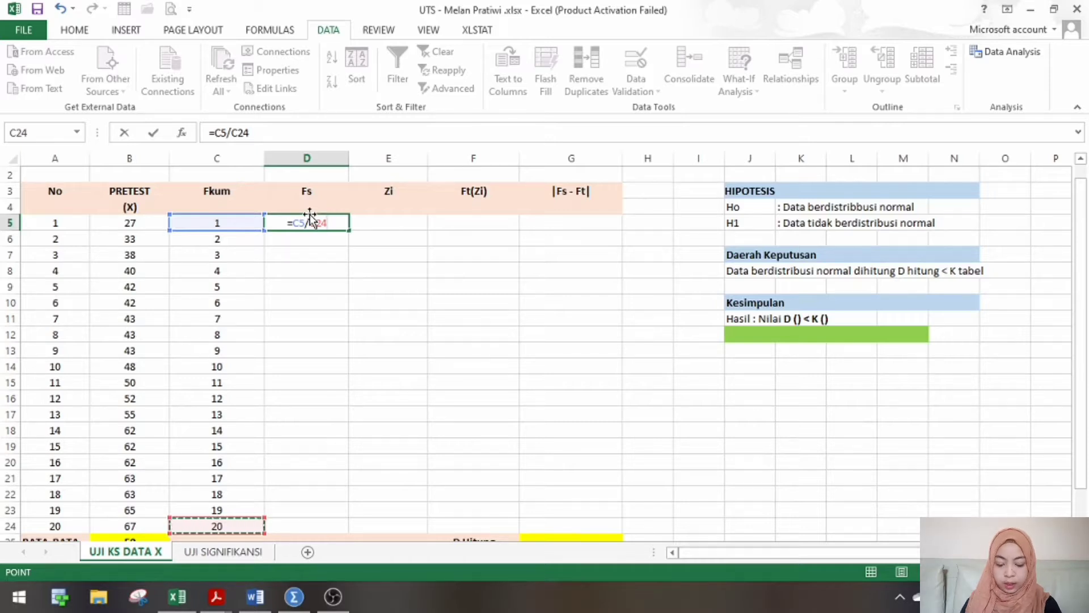
key("Return")
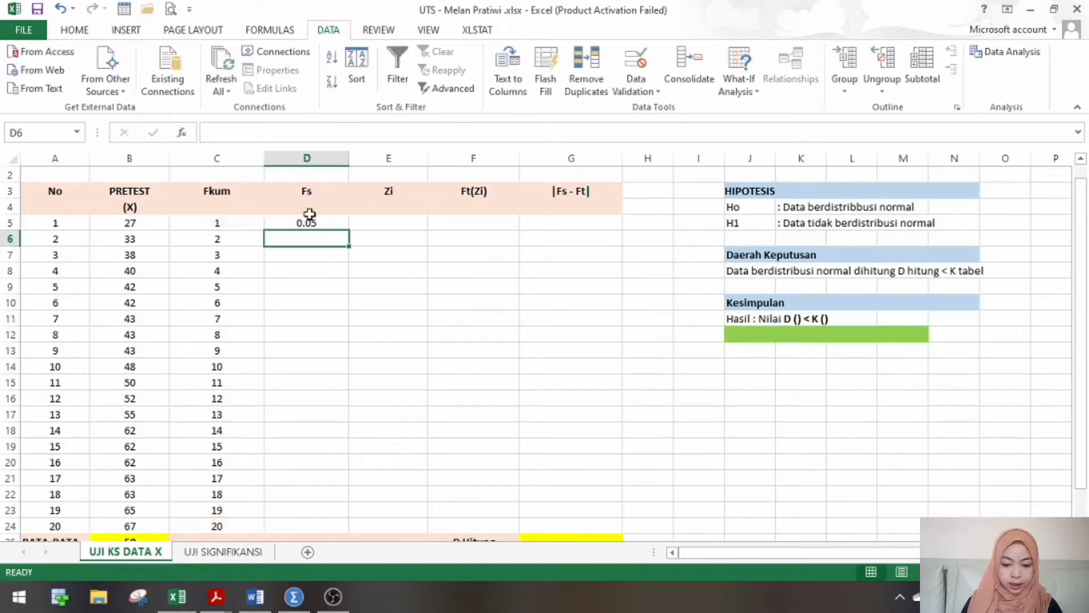
left_click(343, 223)
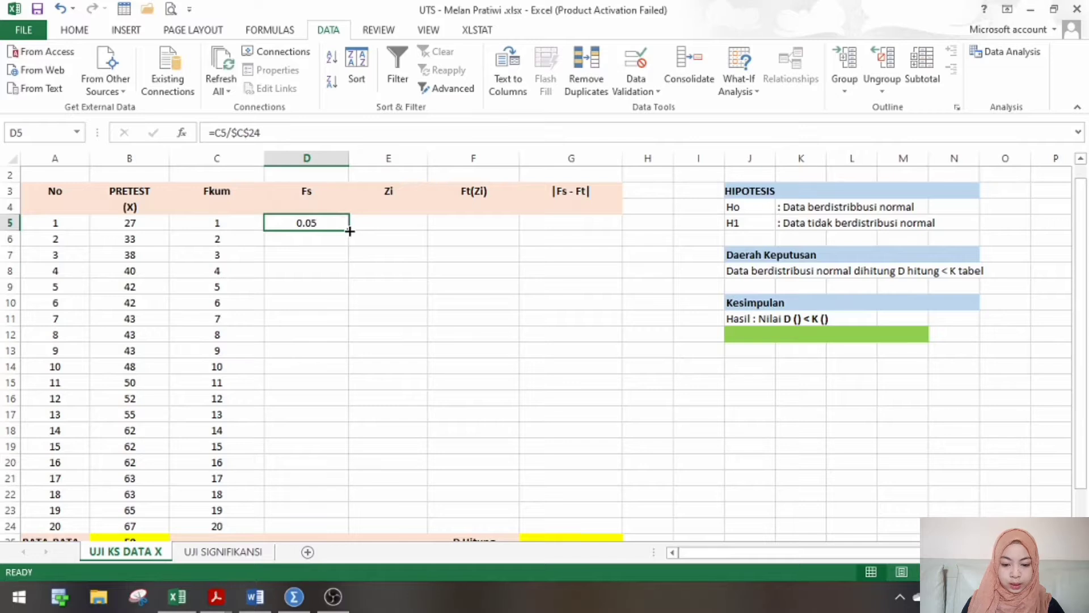
Fill the Fs formula from D5 down through D24
left_click_drag(349, 229, 360, 532)
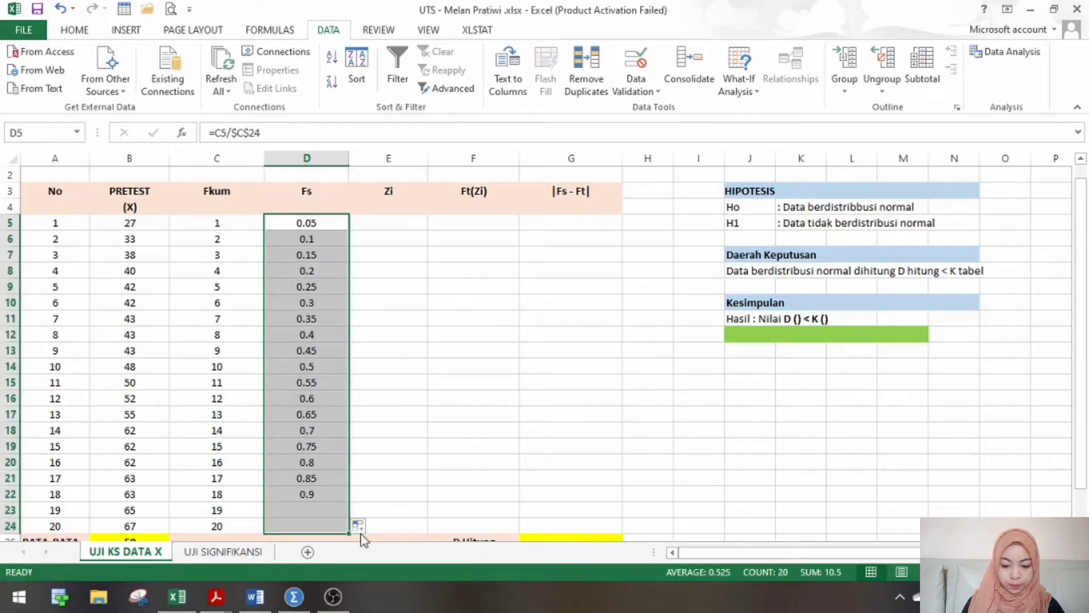
Calculate the first Zi value in E5 with =(B5-$B$25)/$B$26 and fill the formula down through E24
left_click(394, 221)
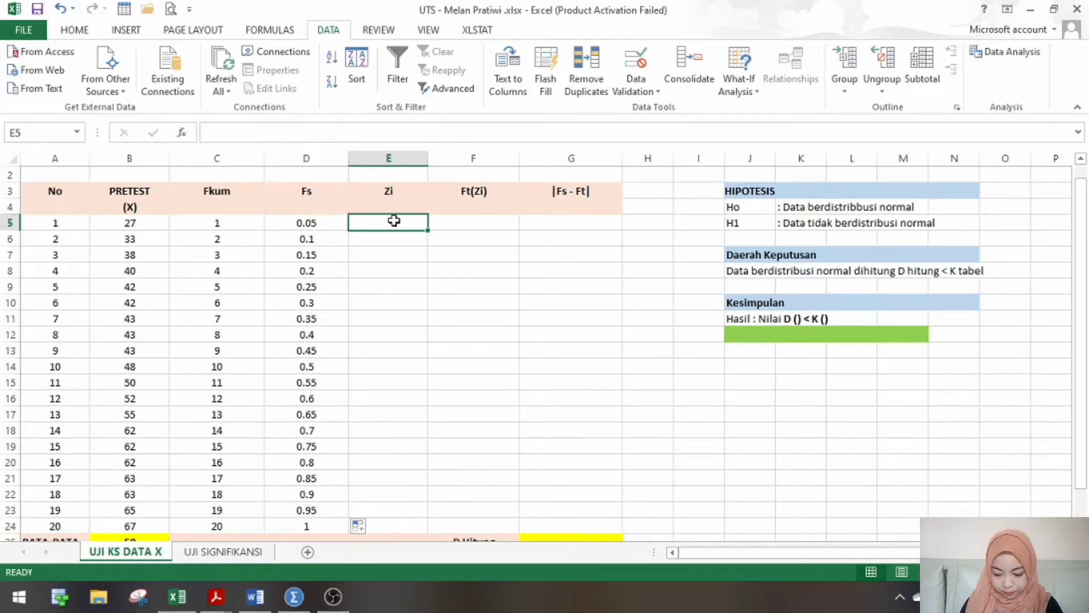
type("(")
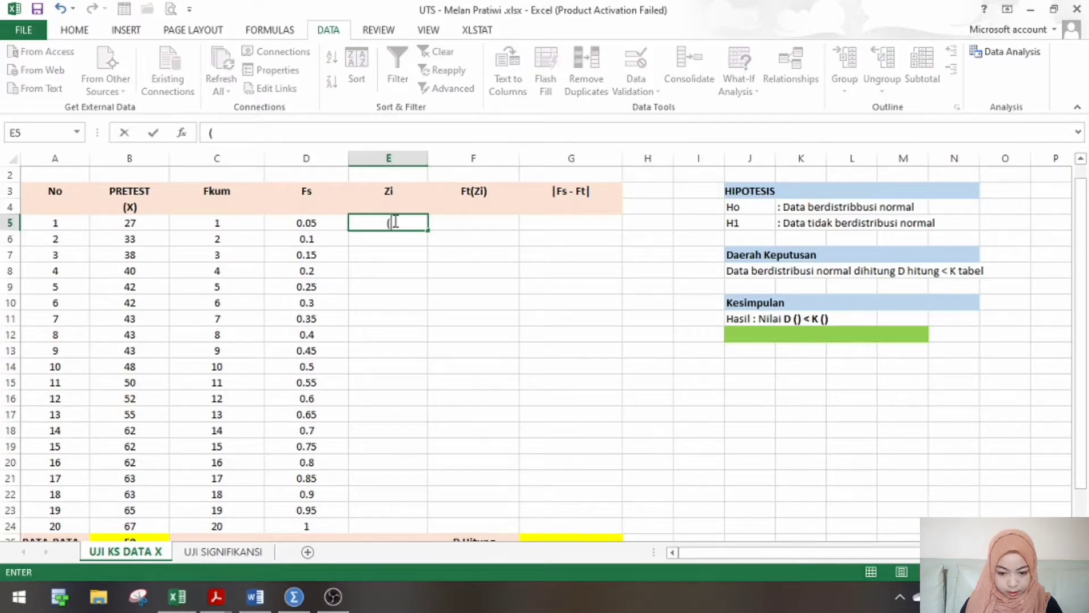
type("=")
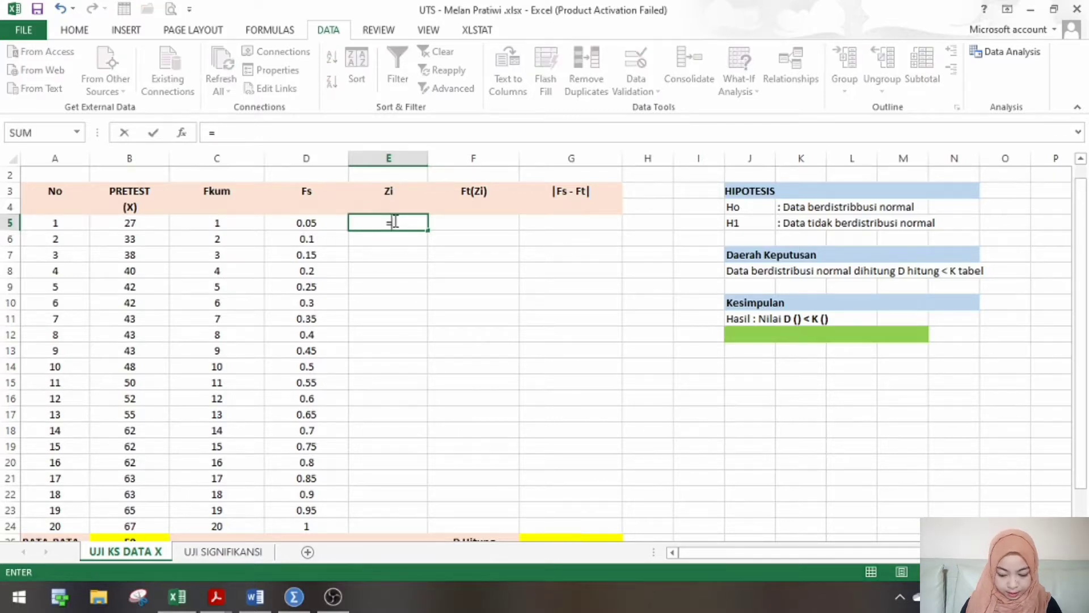
left_click(132, 226)
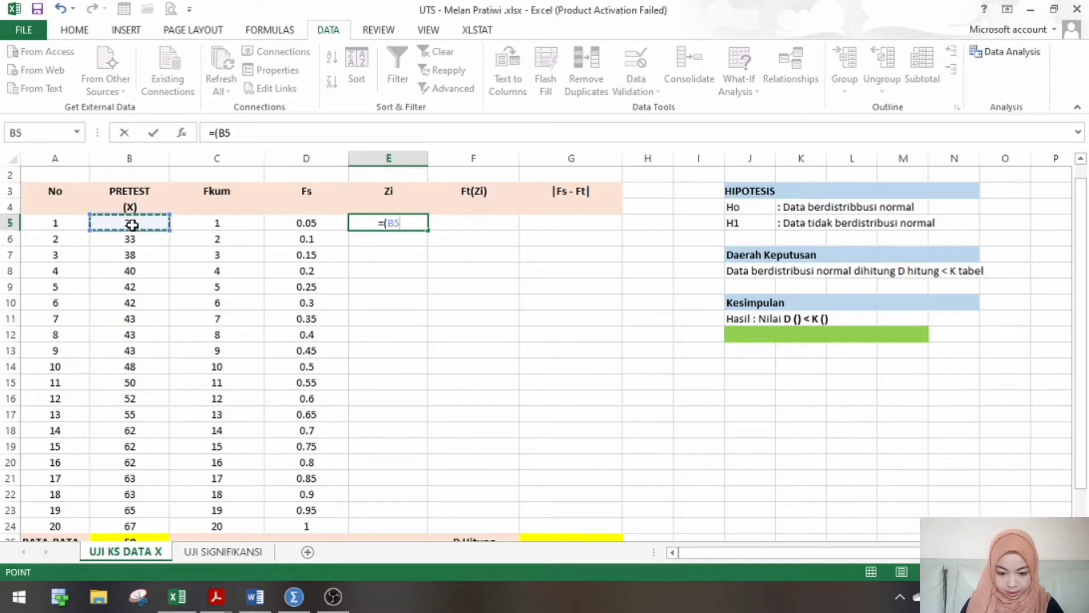
type("-")
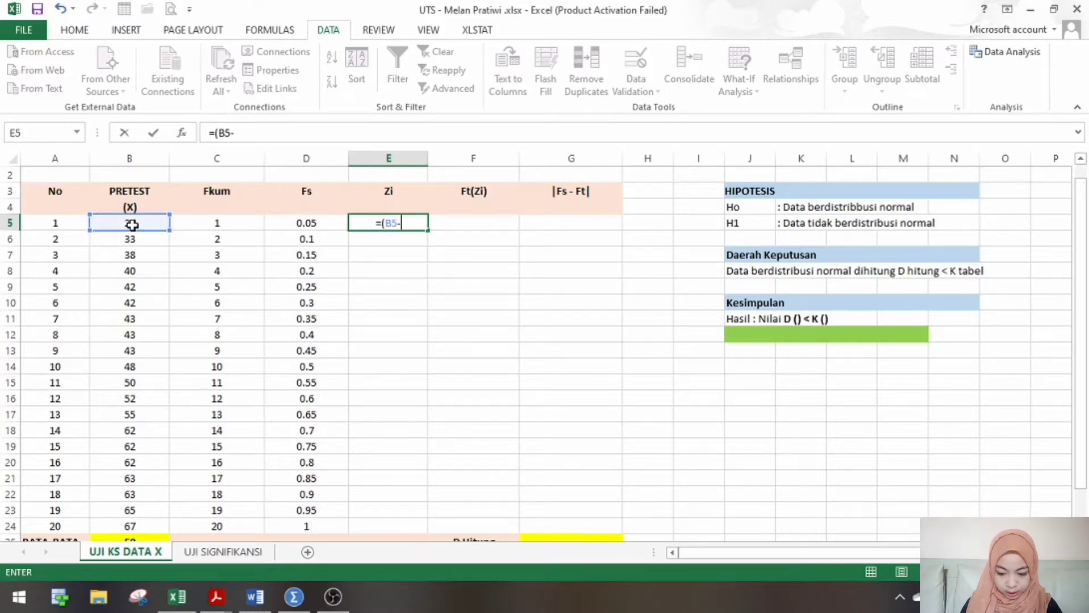
left_click(150, 536)
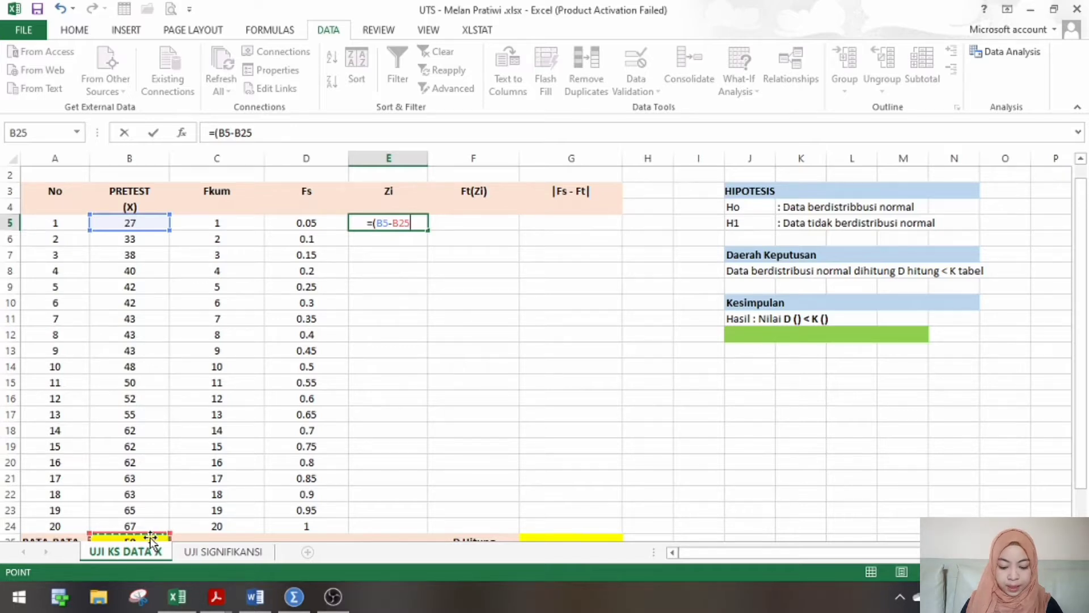
key("F4")
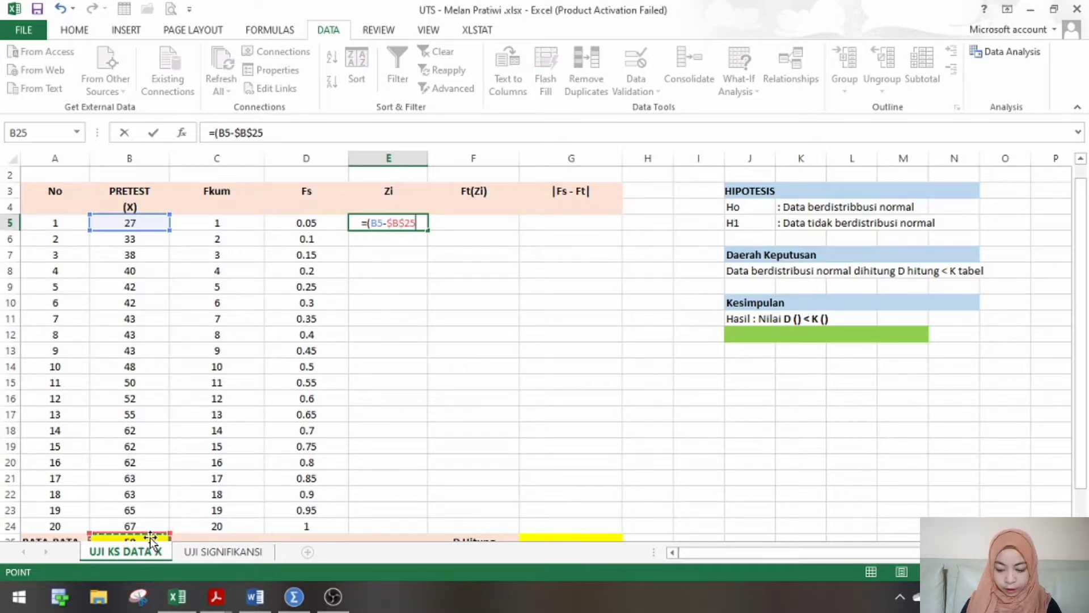
type(")")
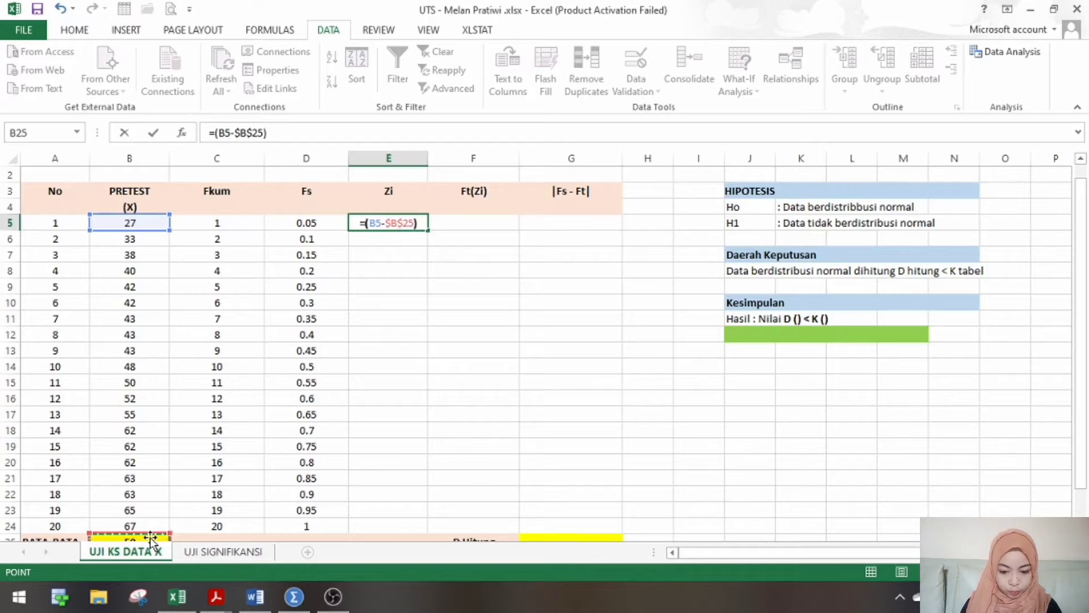
type("/")
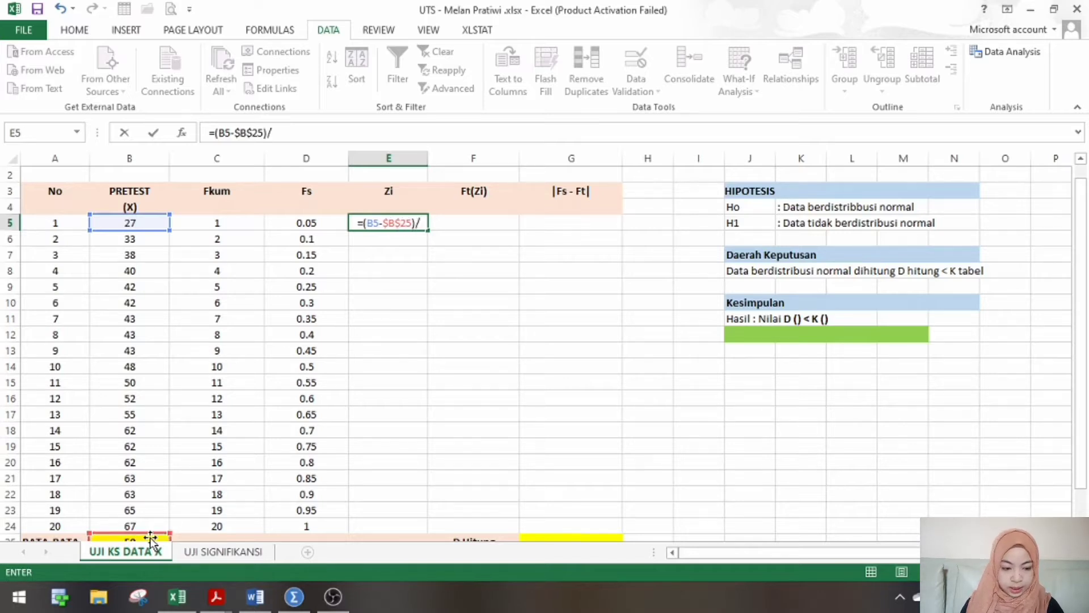
left_click_drag(1080, 371, 1082, 409)
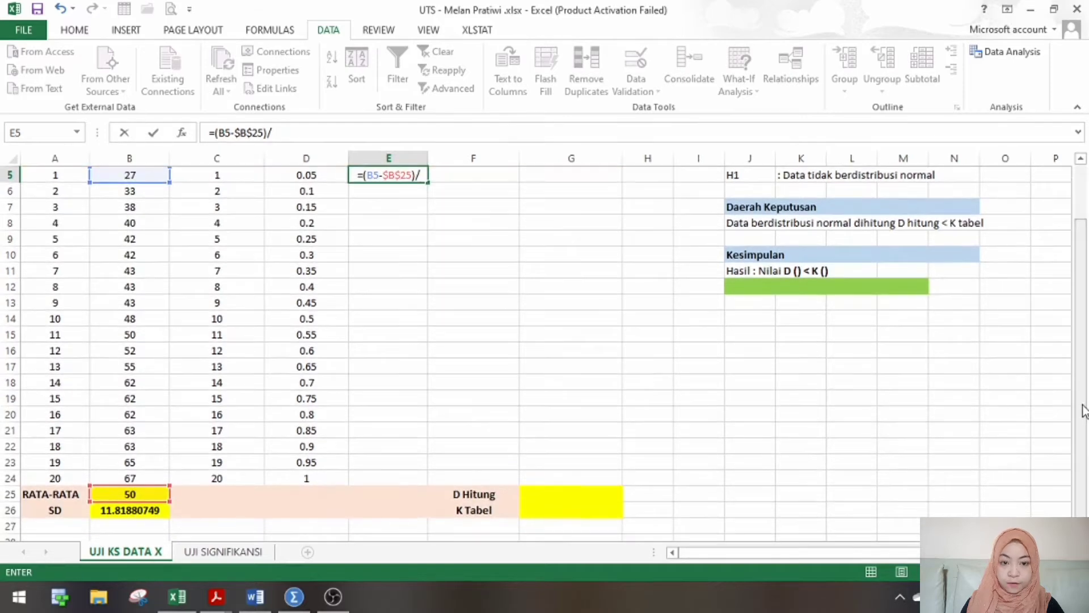
left_click(149, 511)
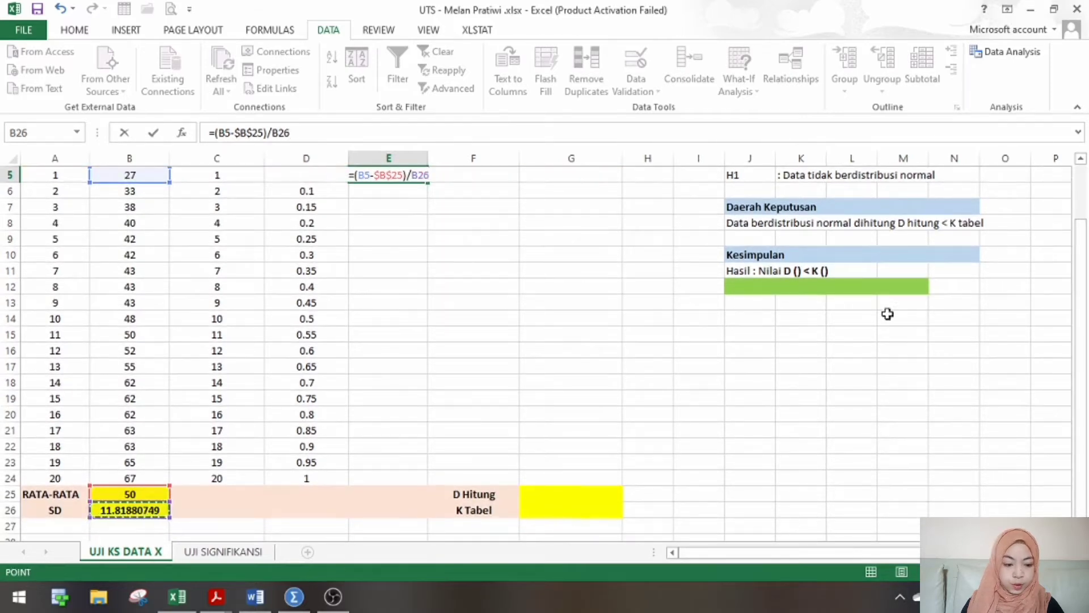
left_click_drag(1084, 360, 1084, 329)
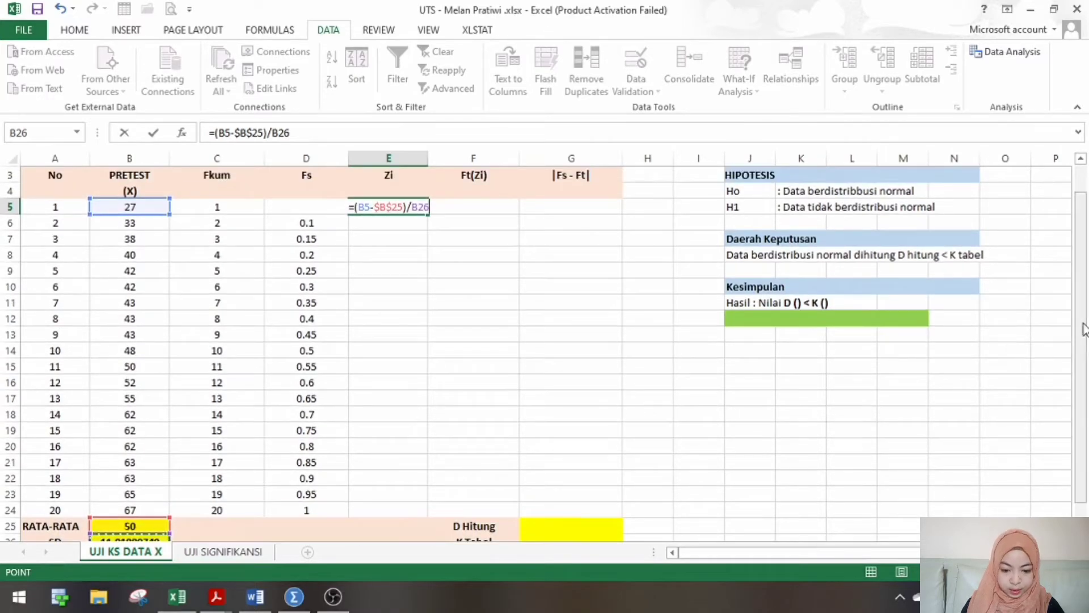
key("F4")
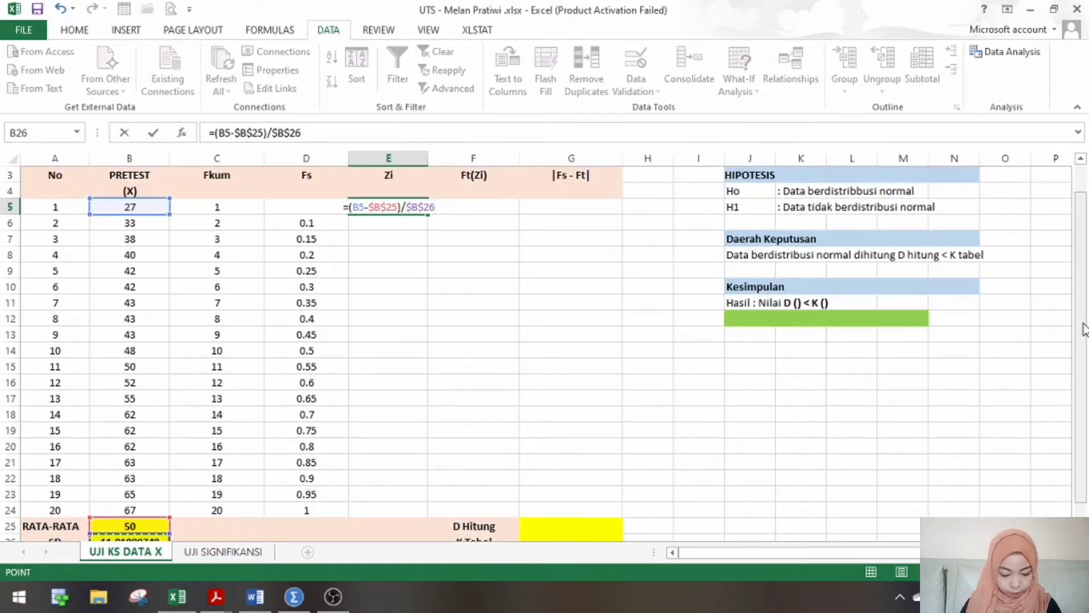
key("Return")
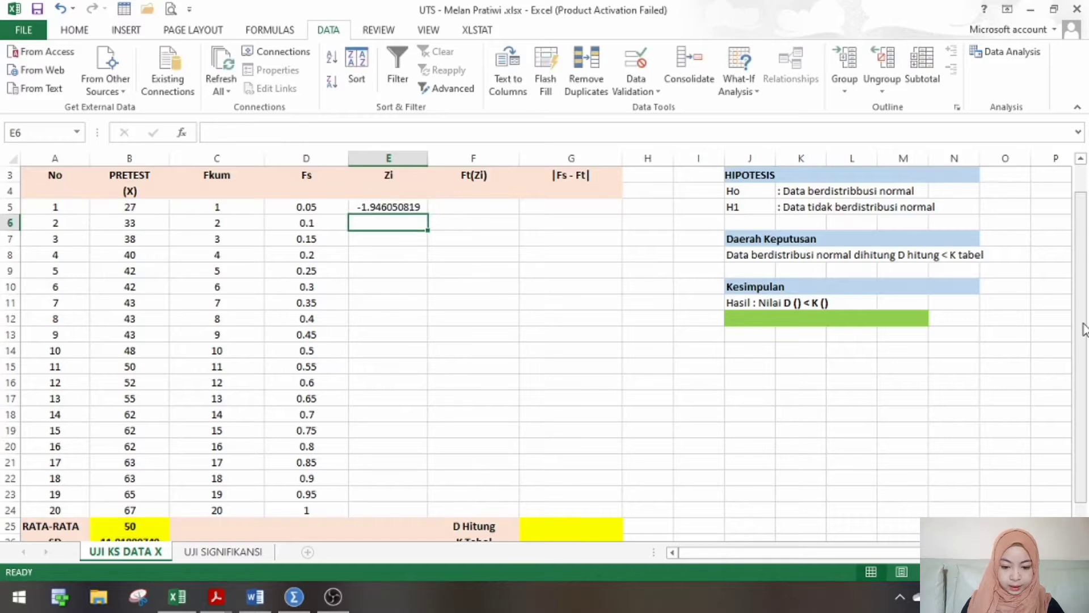
left_click(419, 212)
left_click_drag(429, 215, 414, 513)
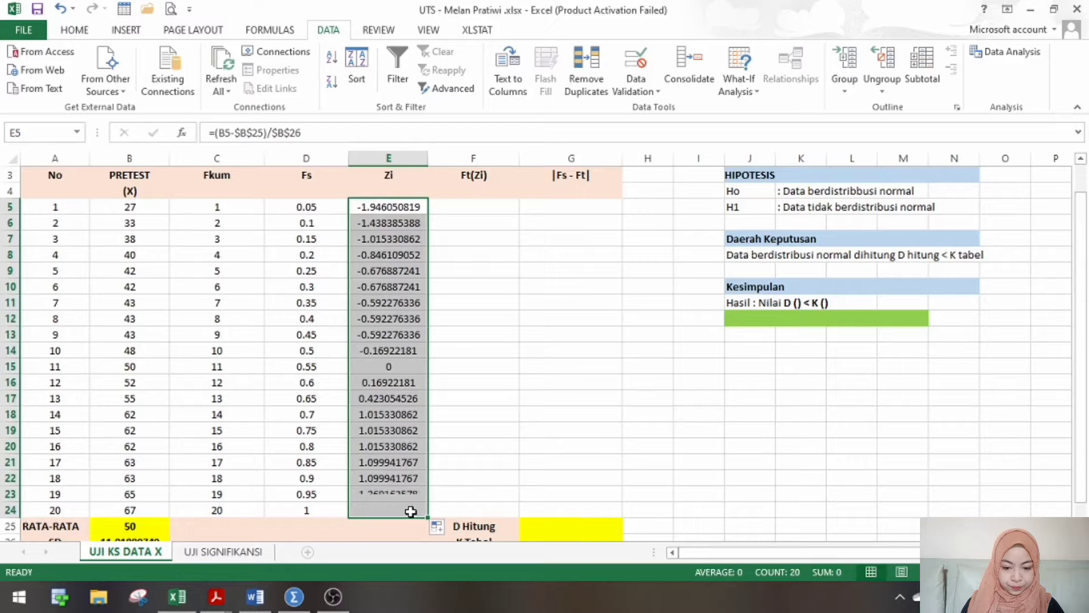
Calculate the first Ft(Zi) value in F5 with =NORMSDIST(E5) and fill the formula down through F24
left_click(470, 206)
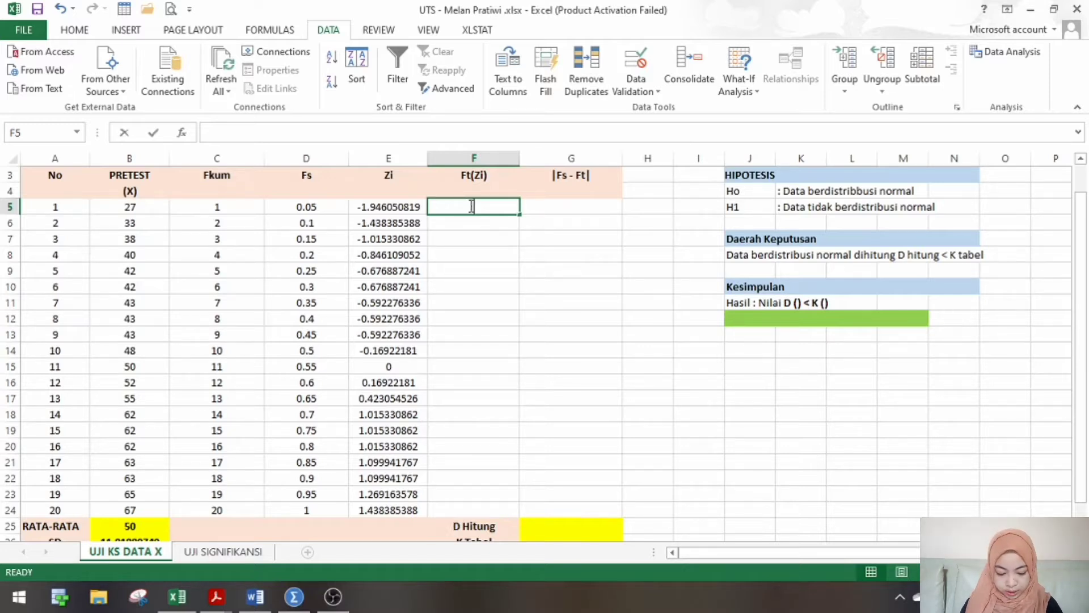
type("=NOR")
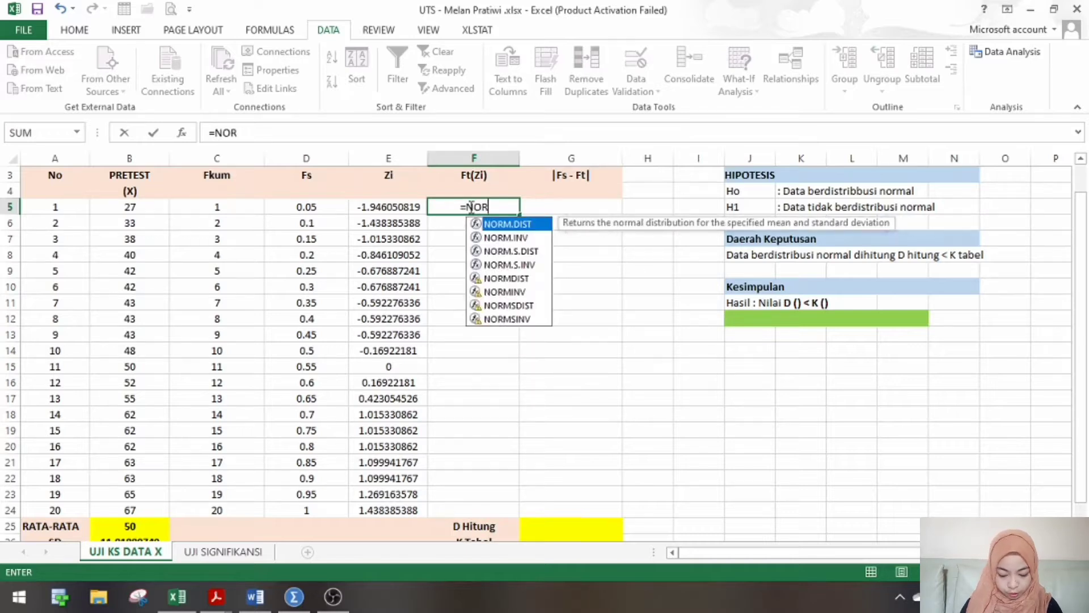
type("MSDI")
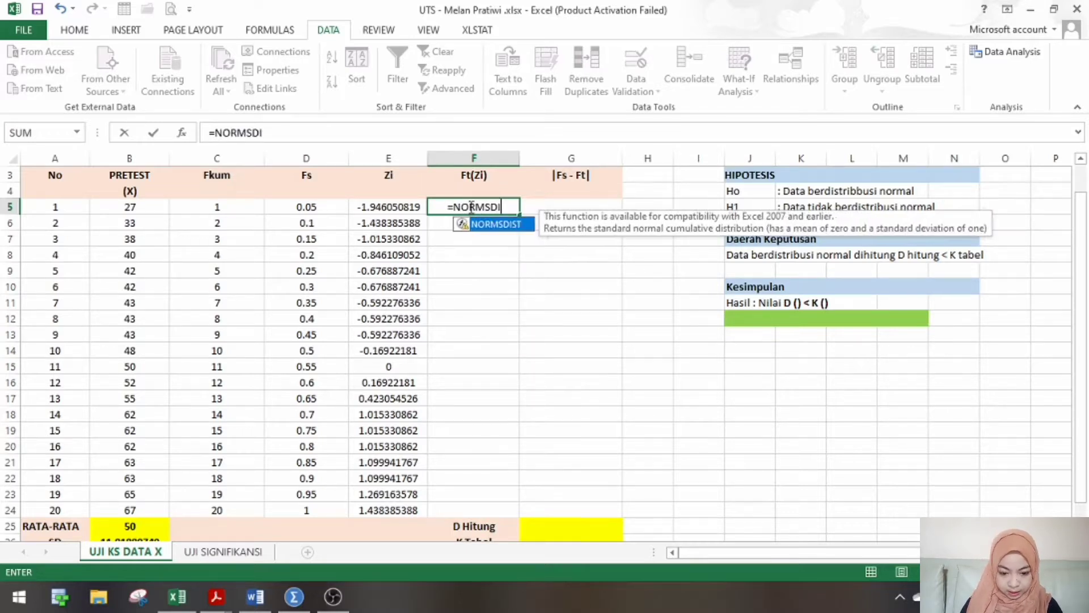
key("Tab")
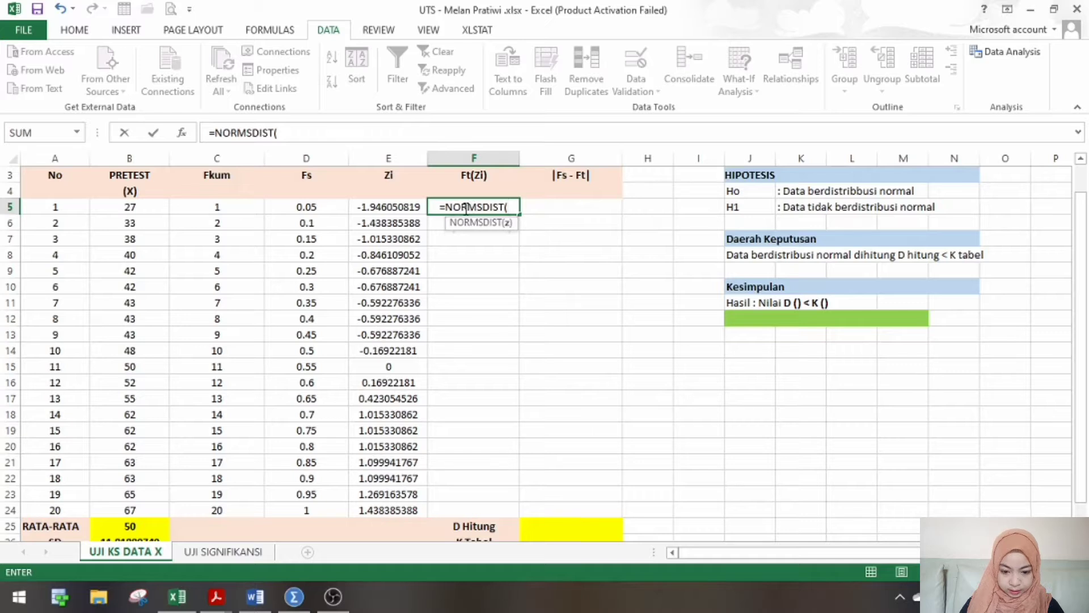
left_click(402, 207)
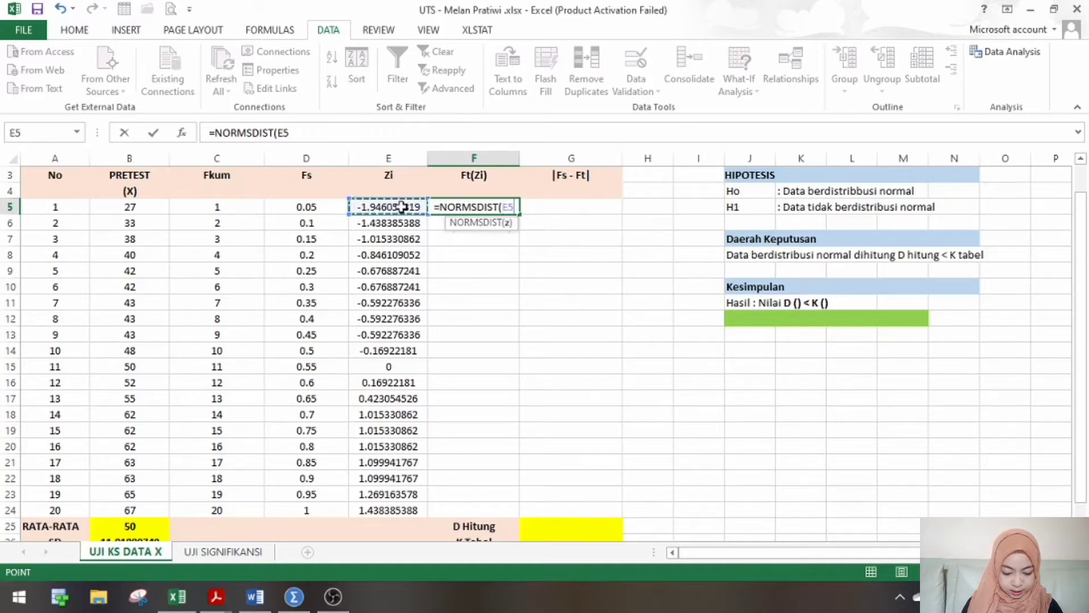
type(")")
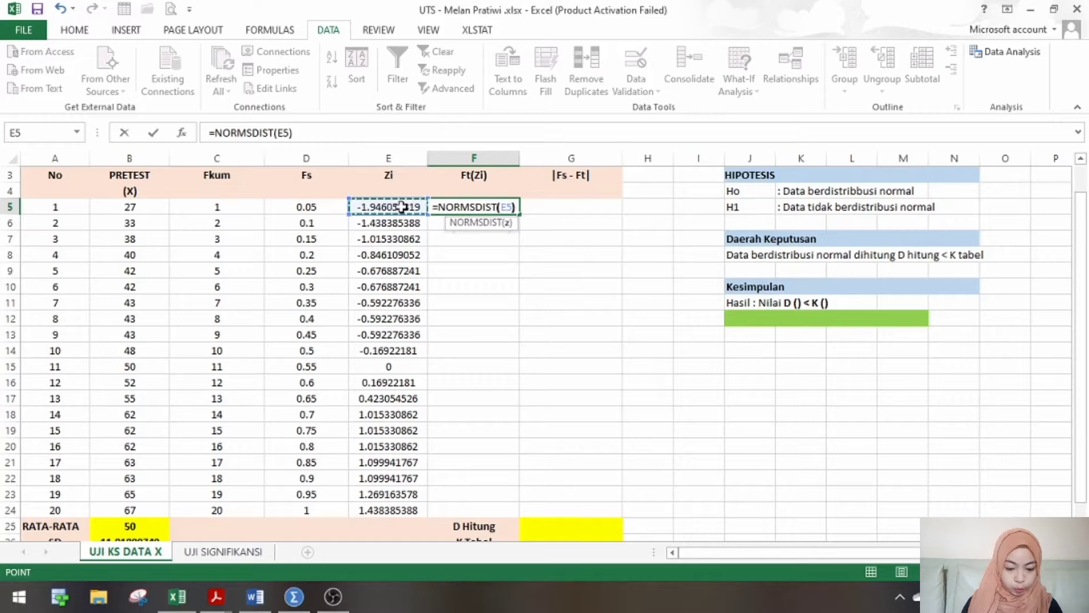
key("Return")
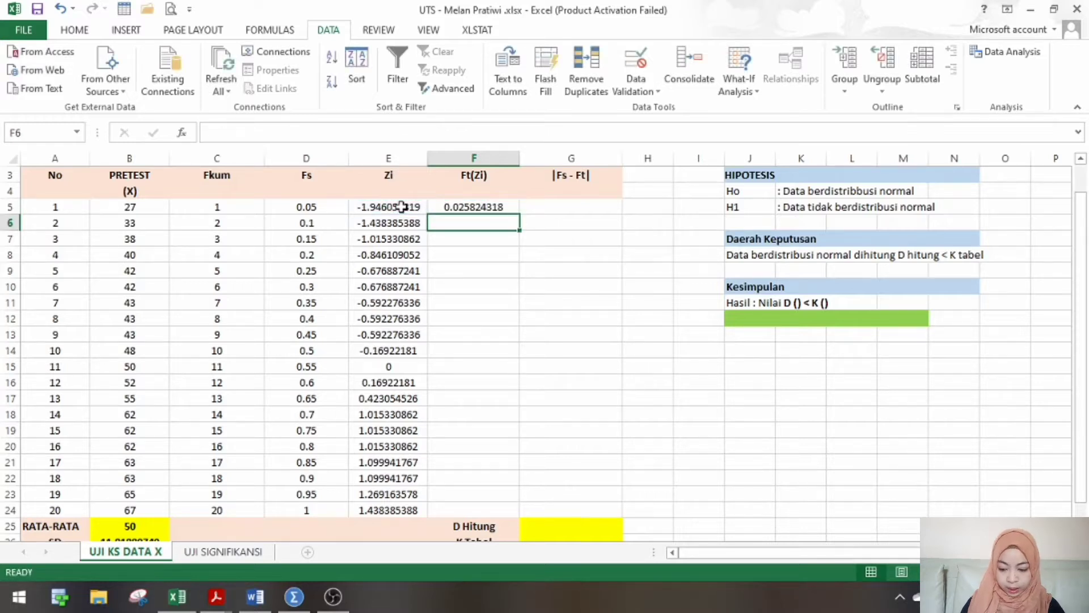
left_click(510, 208)
left_click_drag(518, 213, 519, 515)
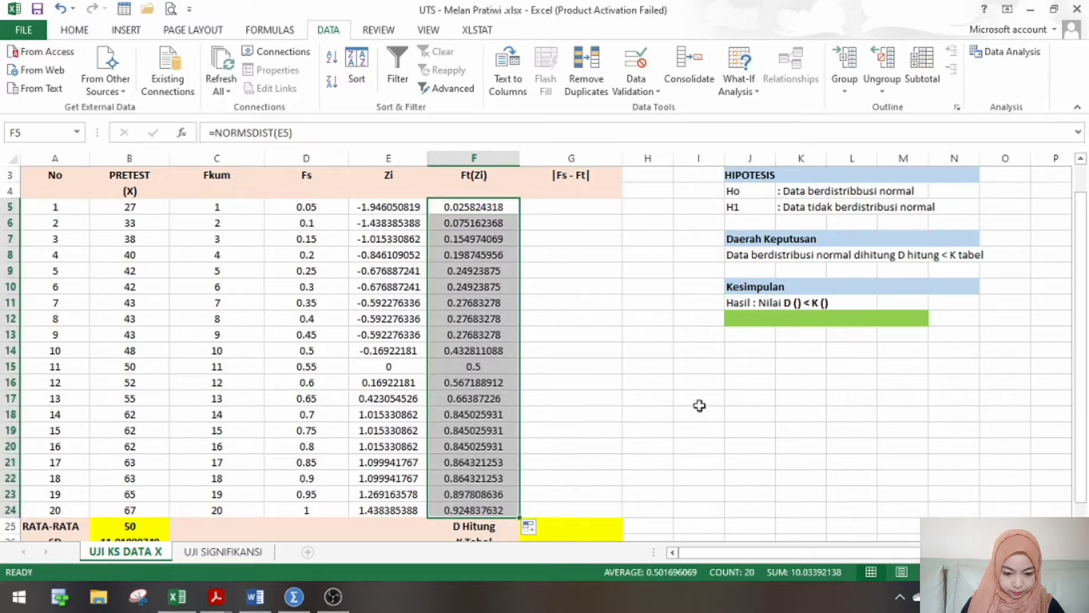
Calculate the first |Fs - Ft| value in G5 with =ABS(D5-F5) and fill the formula down through G24
left_click(599, 207)
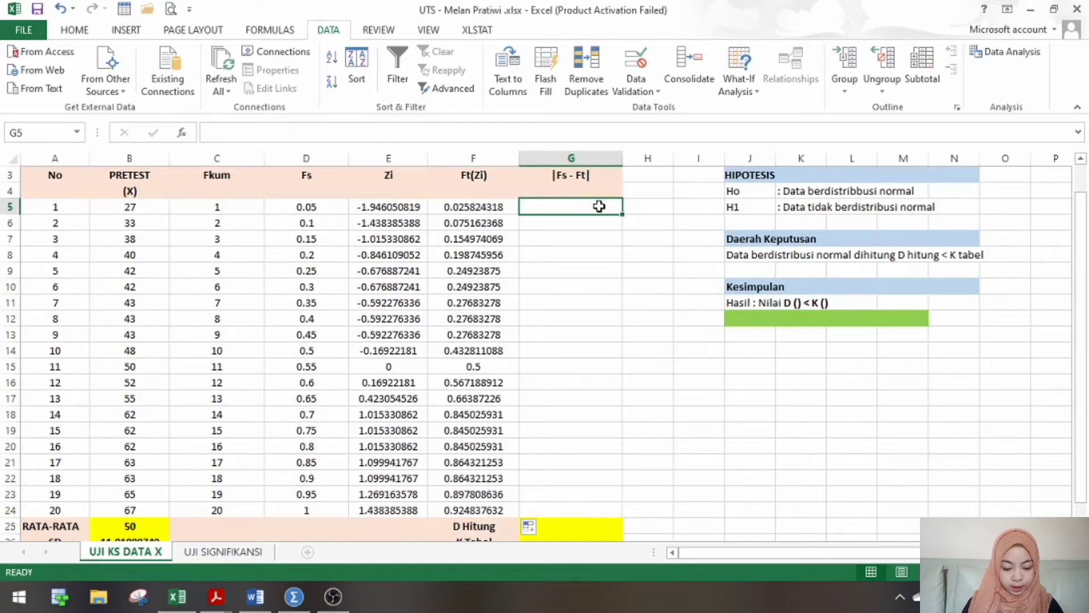
type("=")
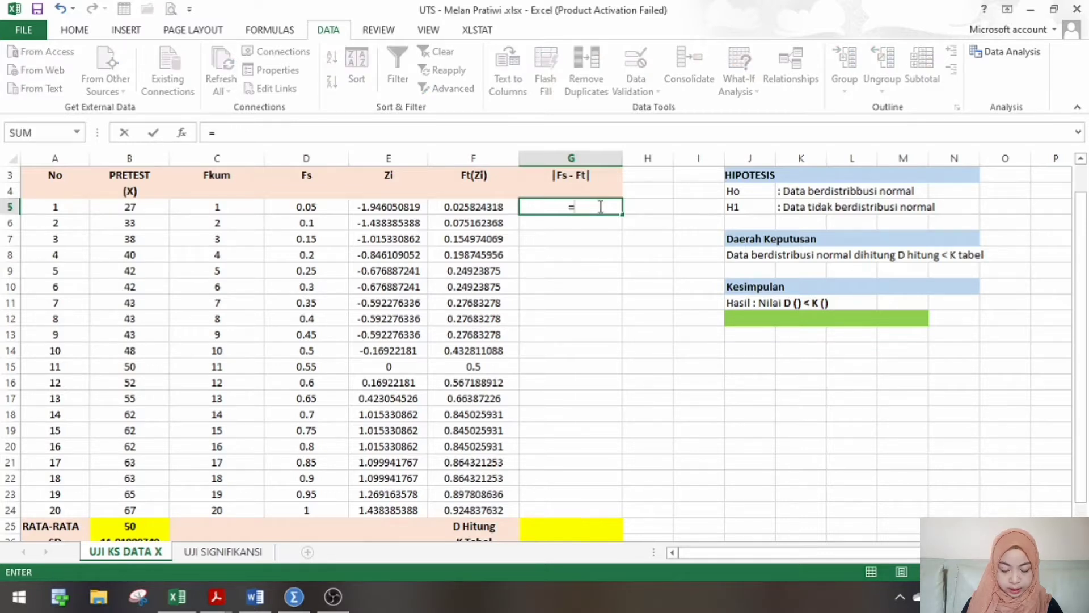
type("ABS")
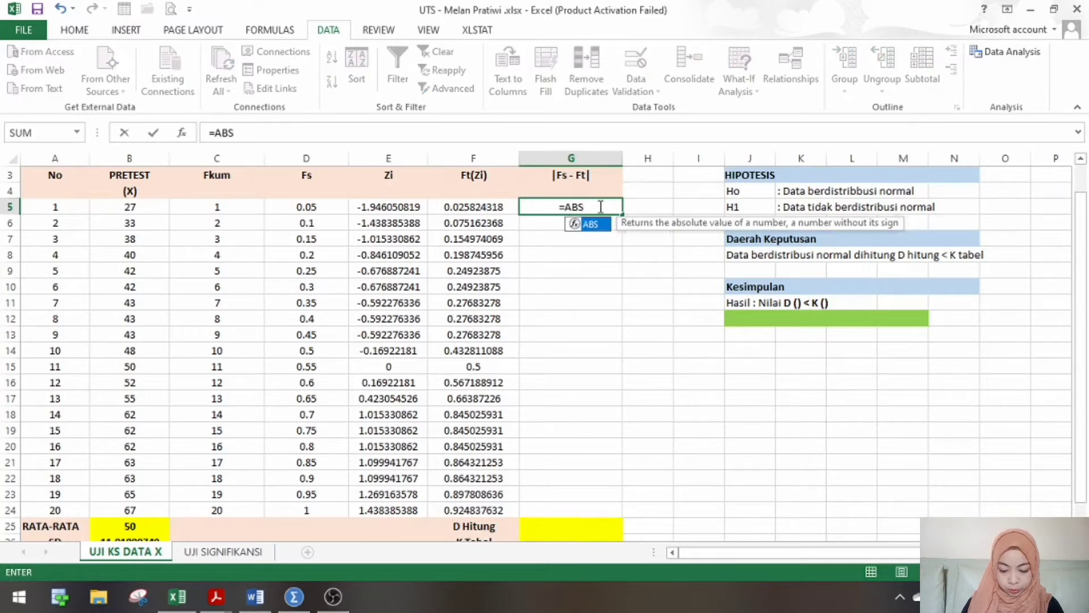
type("(")
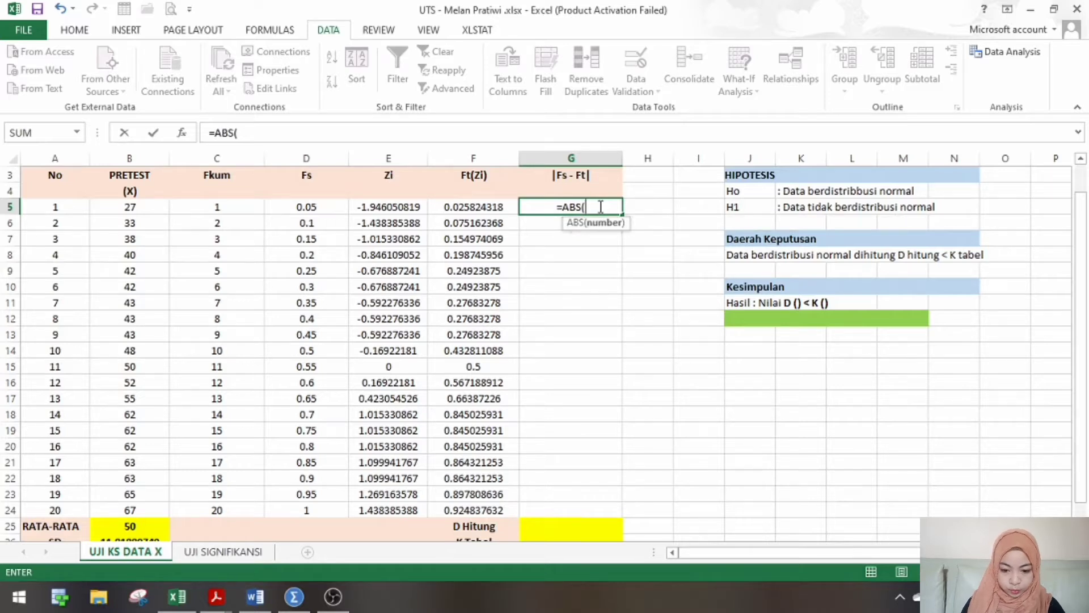
left_click(329, 207)
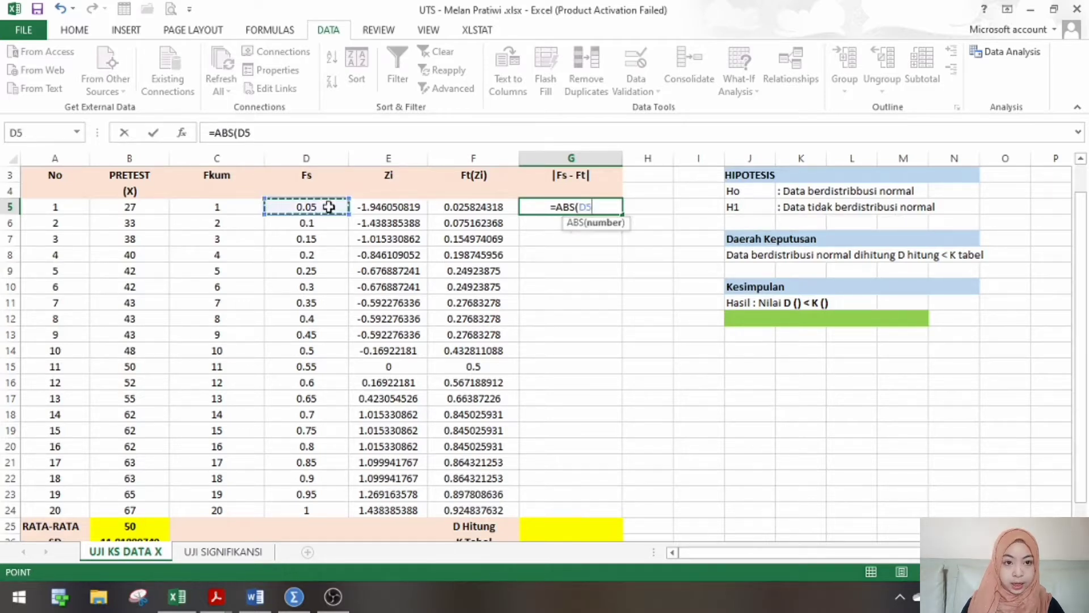
type("-")
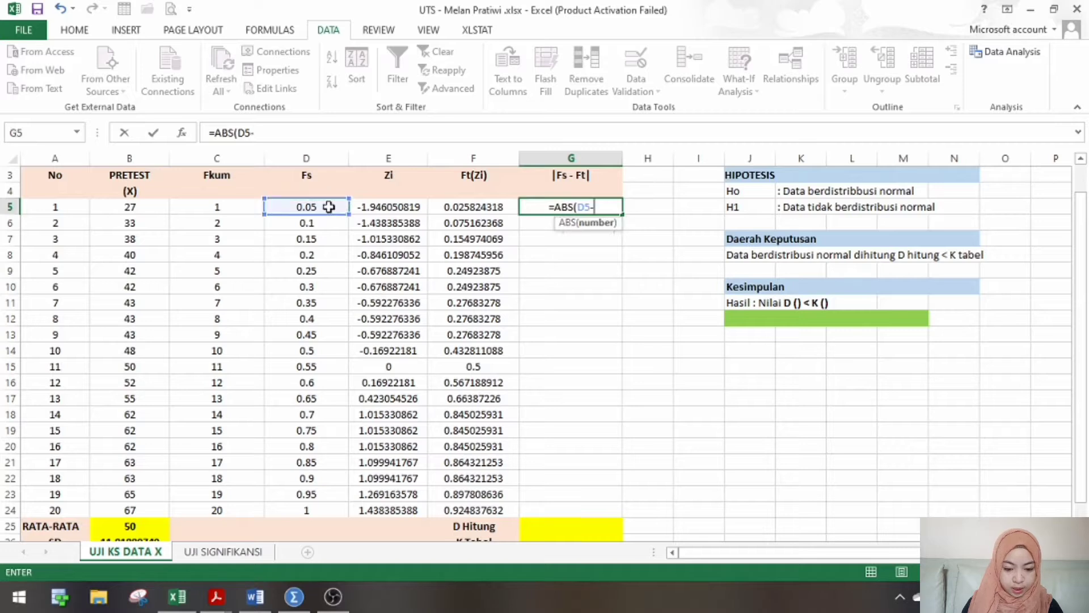
left_click(447, 207)
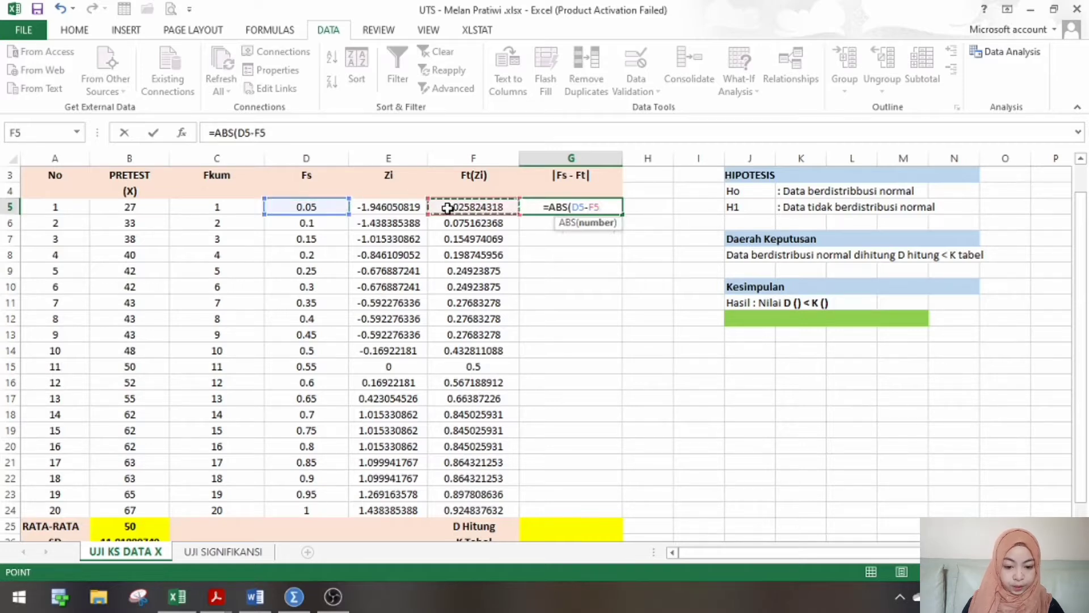
type(")")
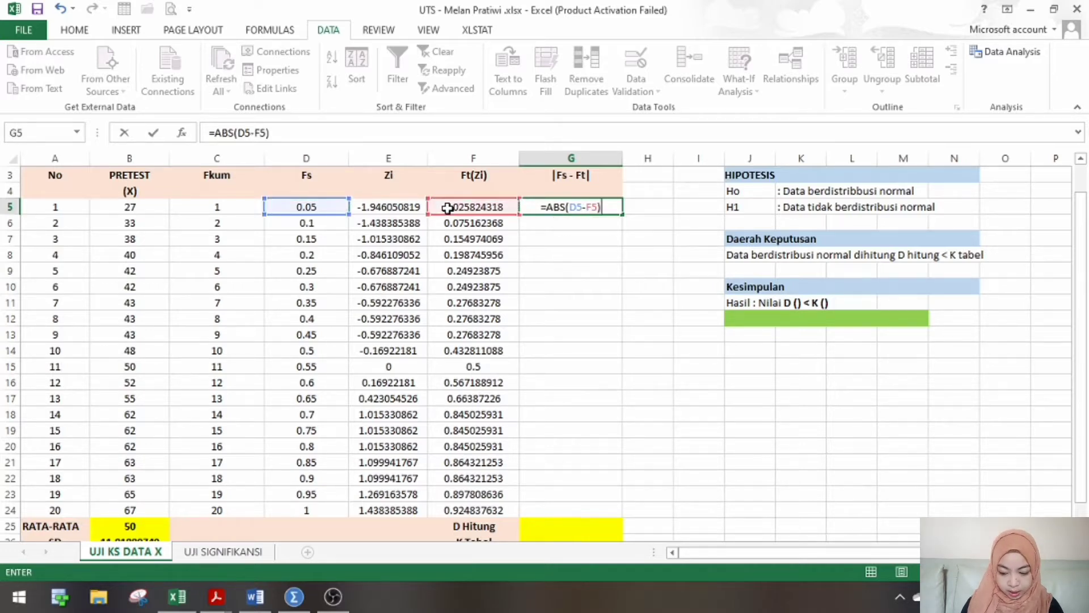
key("Return")
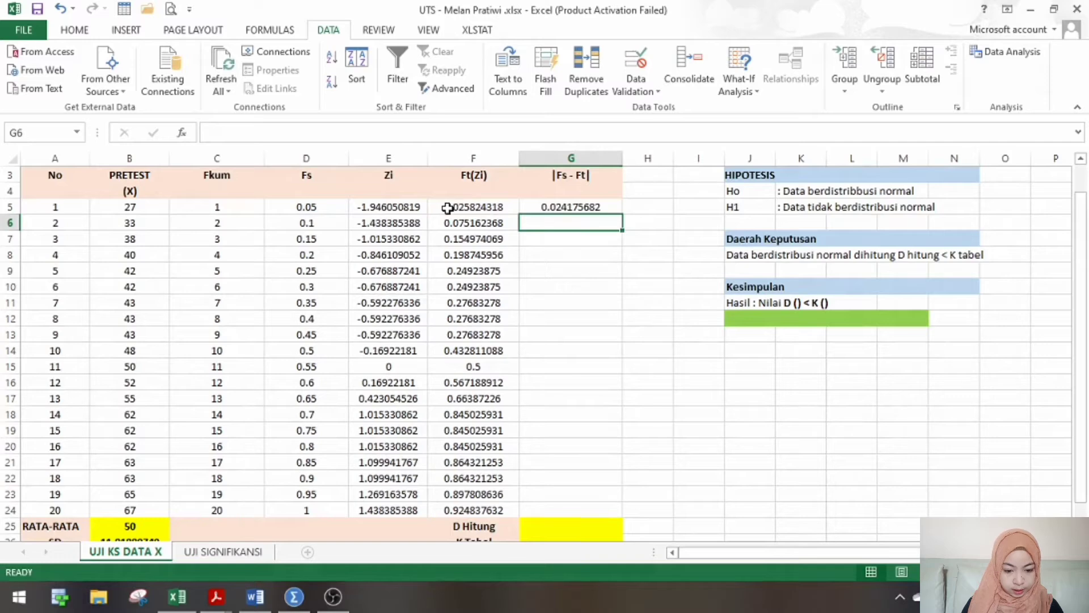
left_click(617, 210)
left_click_drag(621, 214, 616, 484)
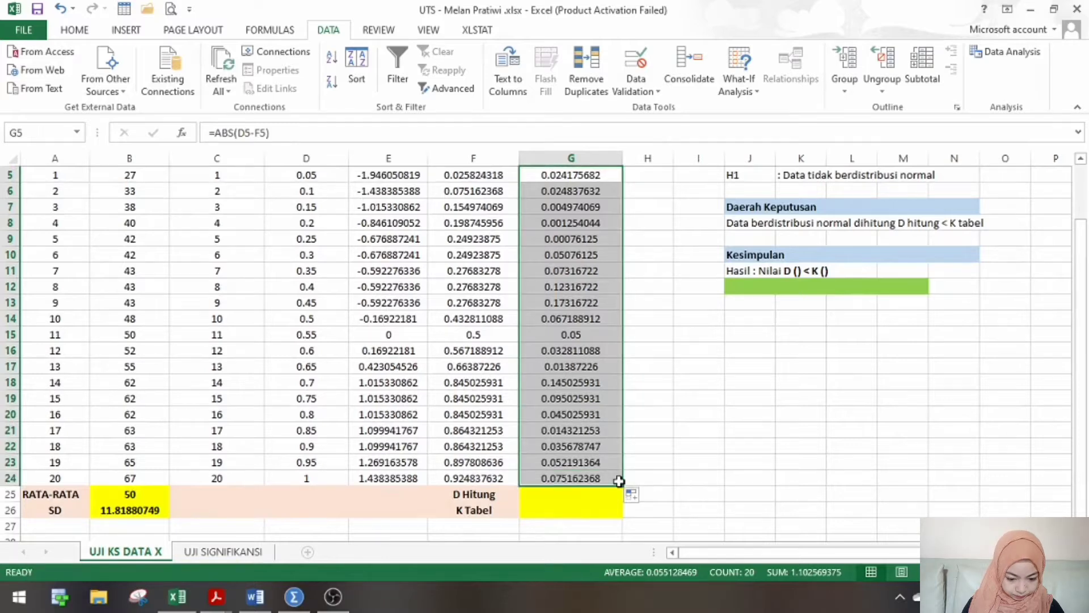
left_click(678, 462)
Calculate D Hitung in G25 as the largest |Fs - Ft| value with =MAX(G5:G24)
left_click(594, 496)
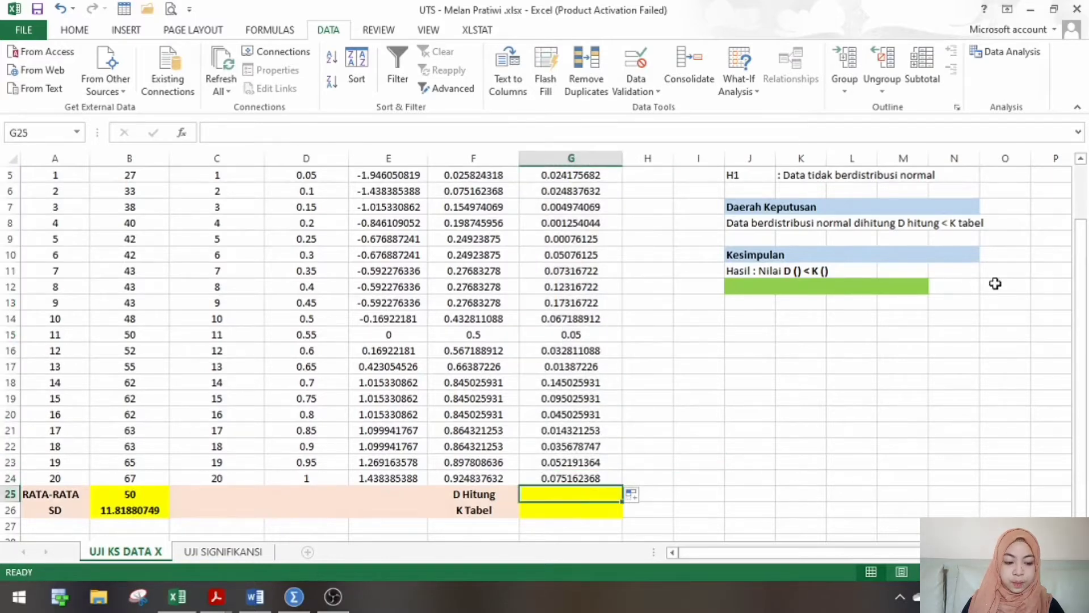
left_click_drag(1084, 287, 1085, 281)
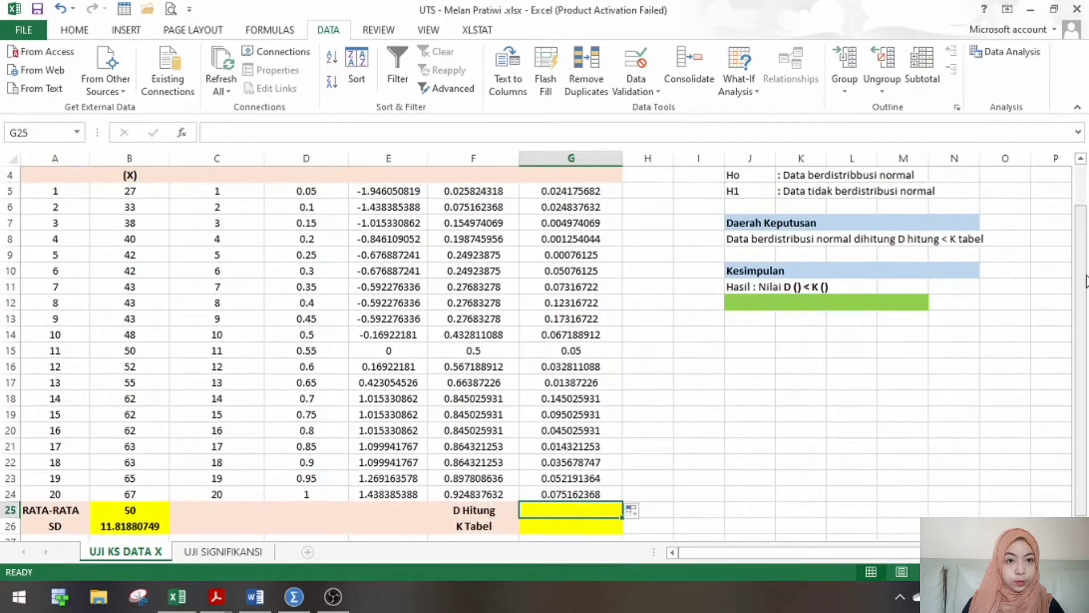
type("=")
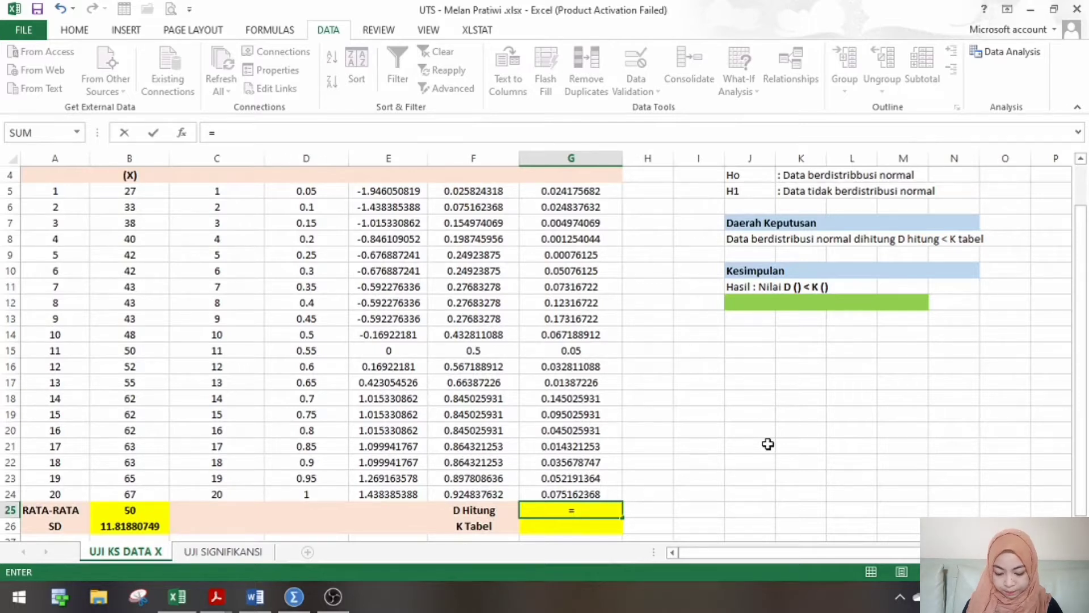
type("MAX")
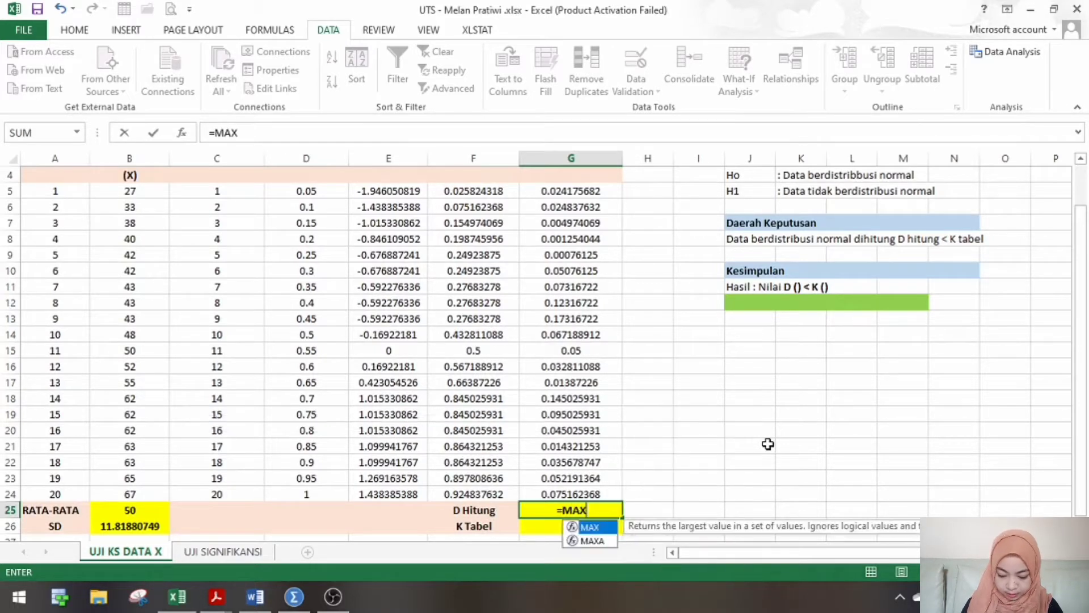
type("(")
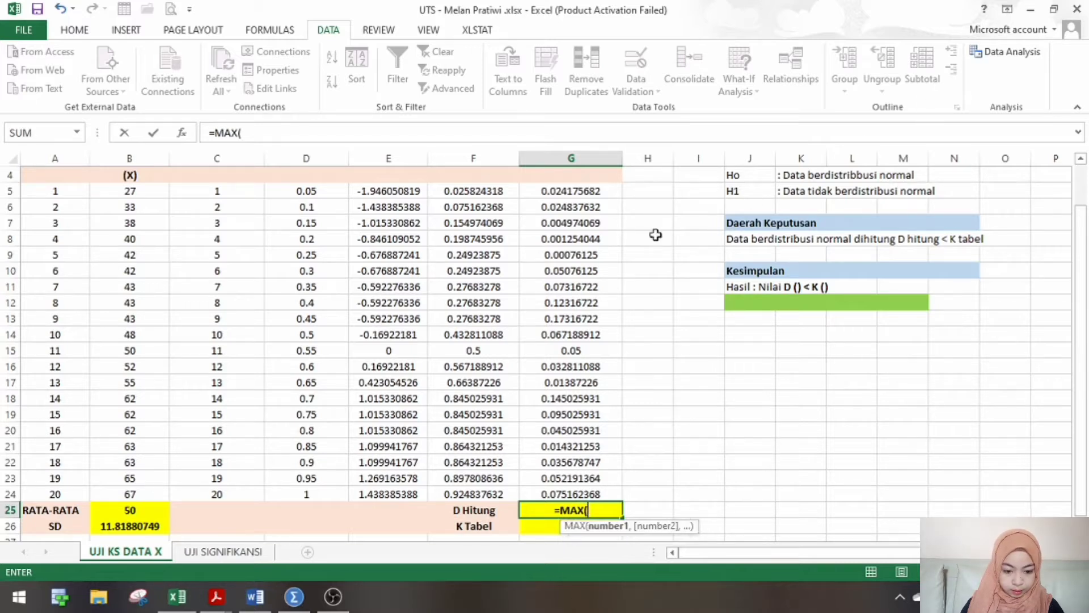
left_click_drag(609, 192, 595, 495)
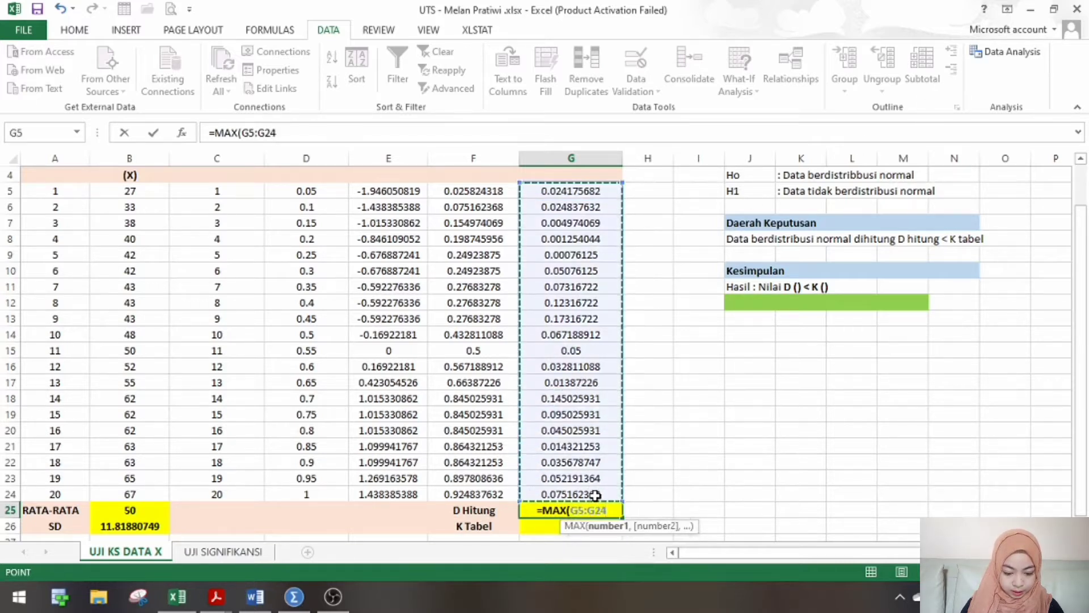
key("Return")
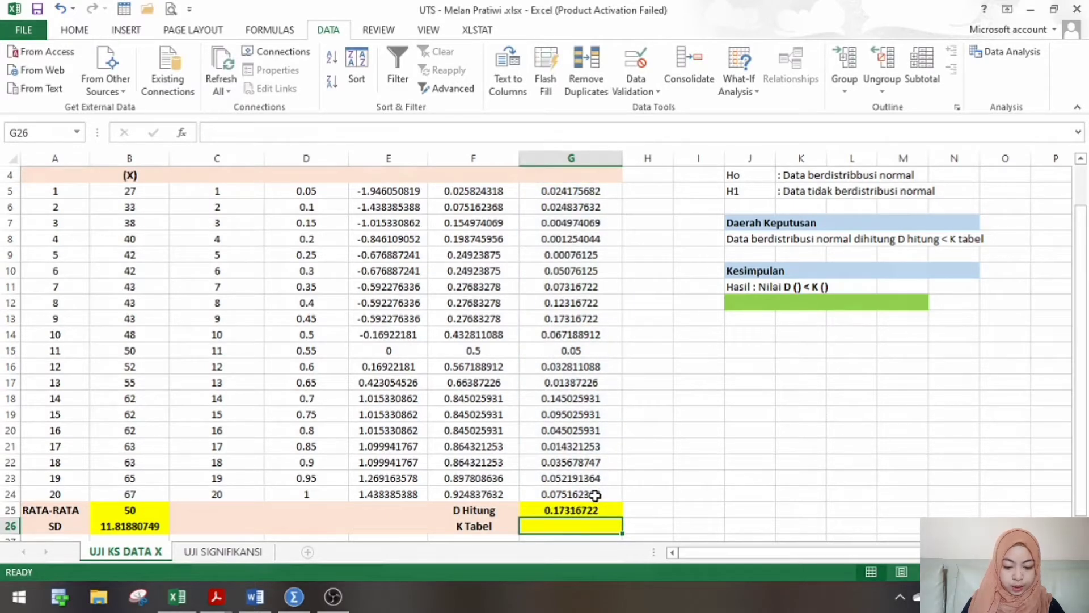
Switch to Kolmogorov-SmirnovTable.pdf in Adobe Acrobat Reader and look up the critical value under α = 0,05
left_click(217, 597)
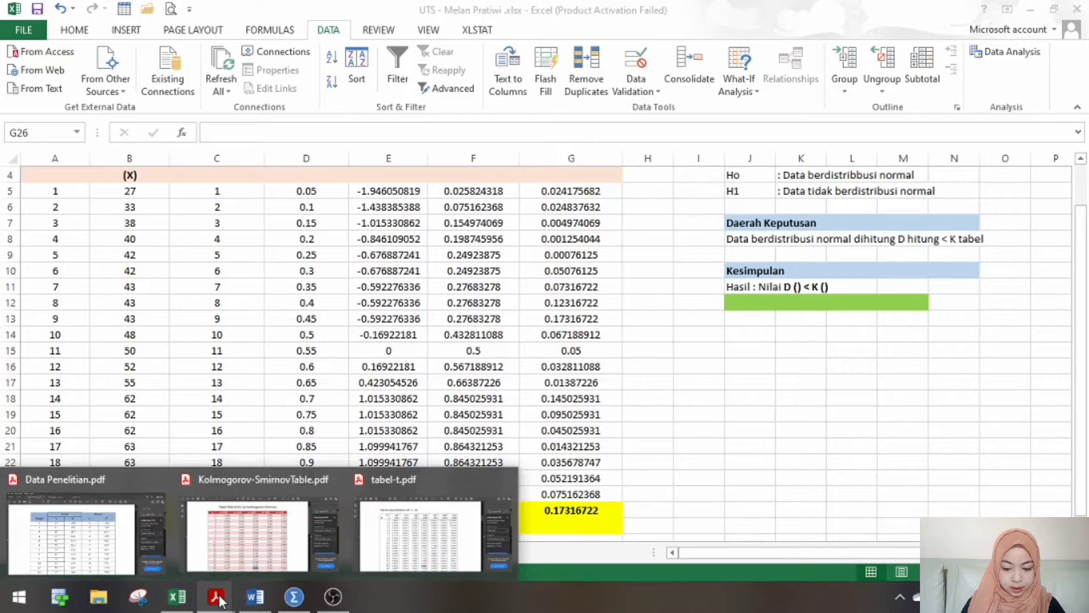
left_click(269, 544)
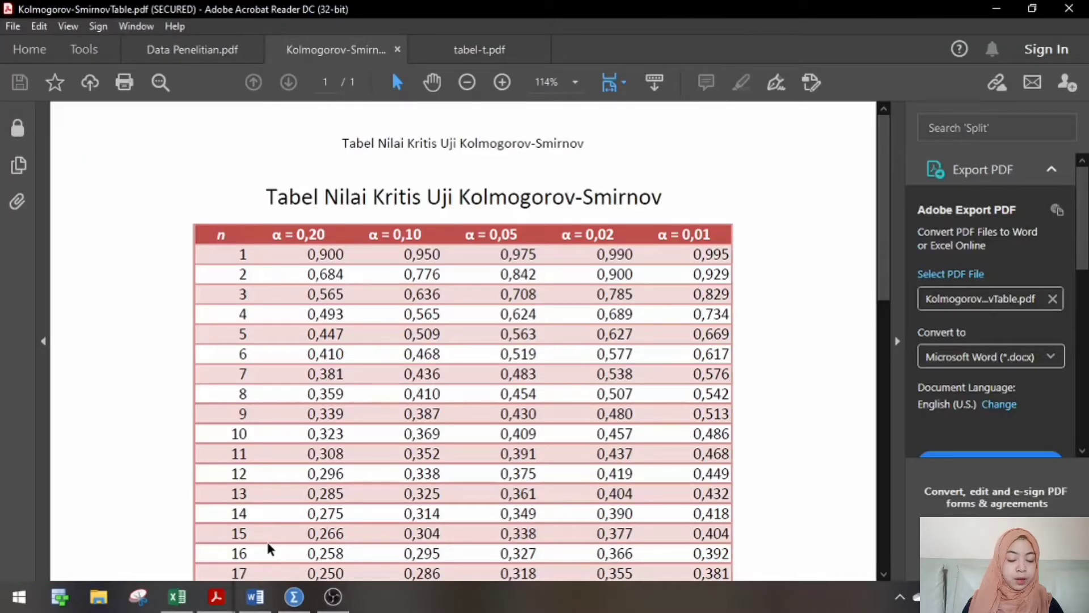
scroll(268, 544, "down", 3)
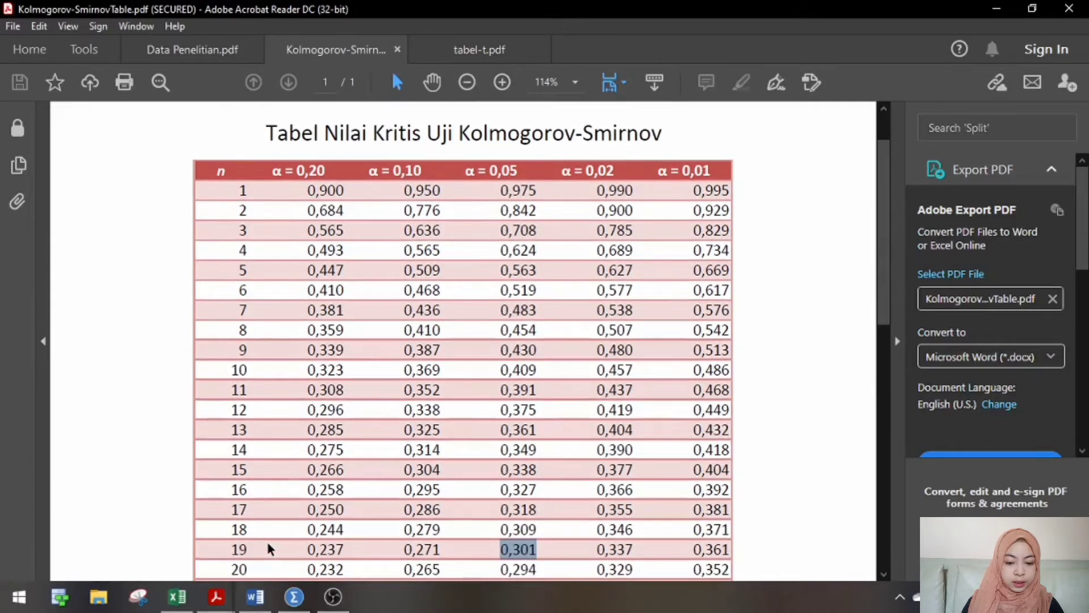
scroll(270, 548, "down", 1)
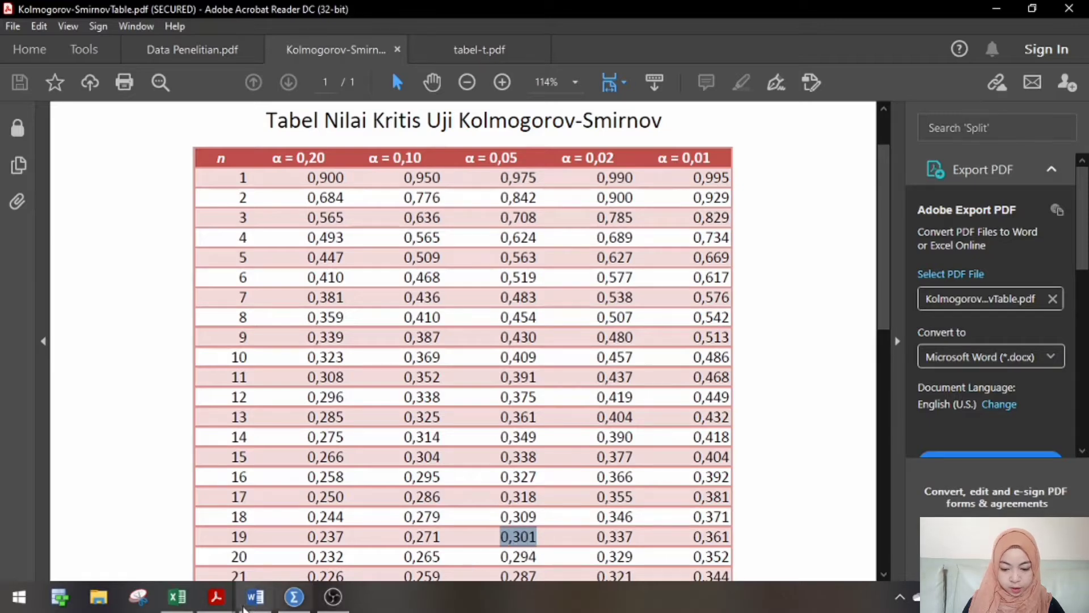
Return to the Excel workbook and enter 0.301 as the K Tabel value in G26
left_click(177, 596)
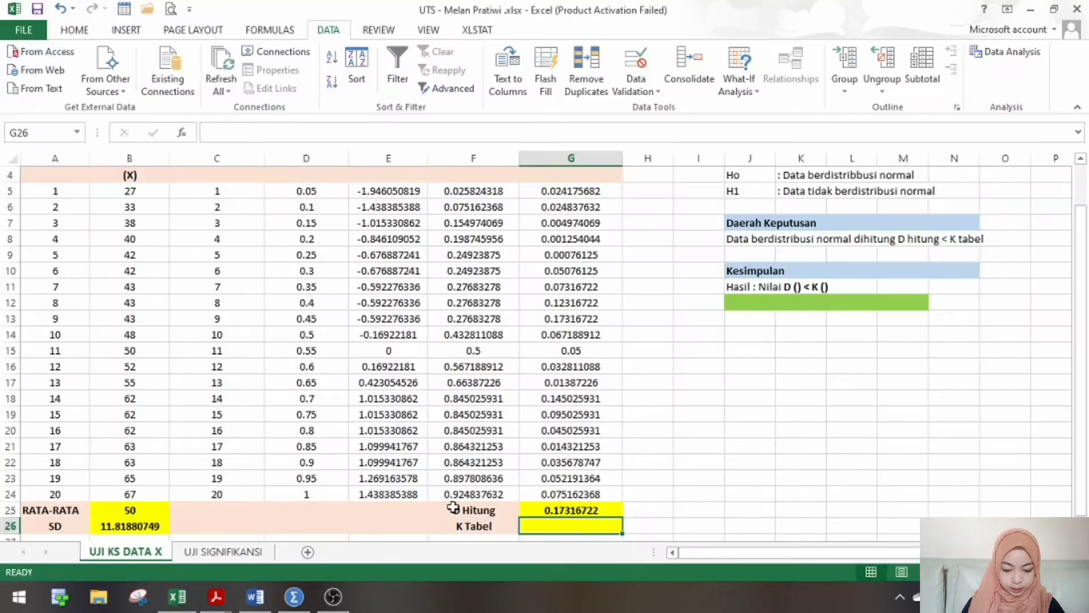
type("0.")
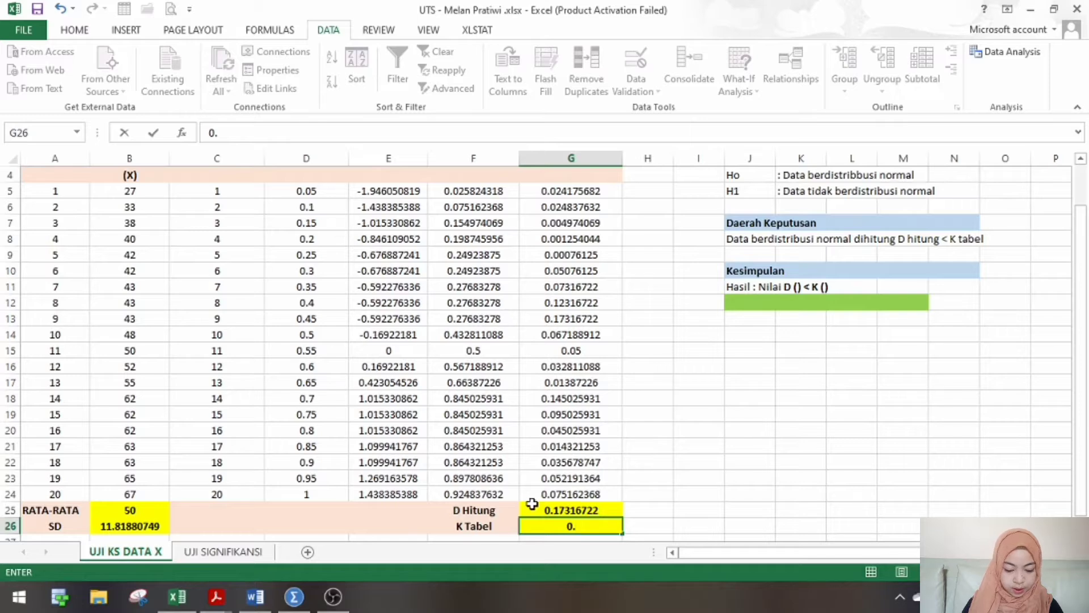
type("301")
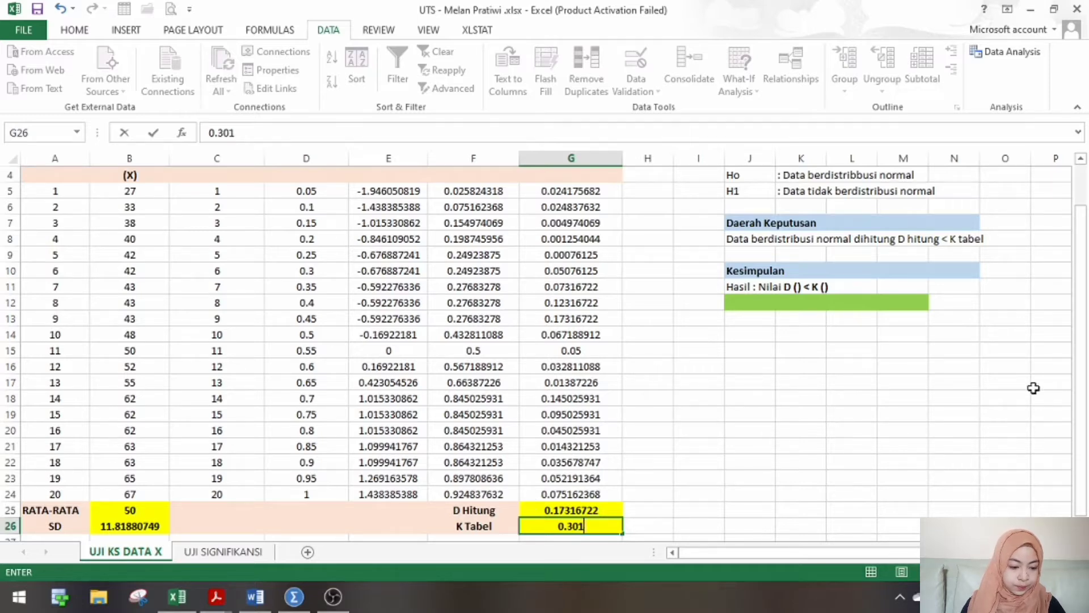
scroll(1033, 388, "up", 2)
left_click(860, 422)
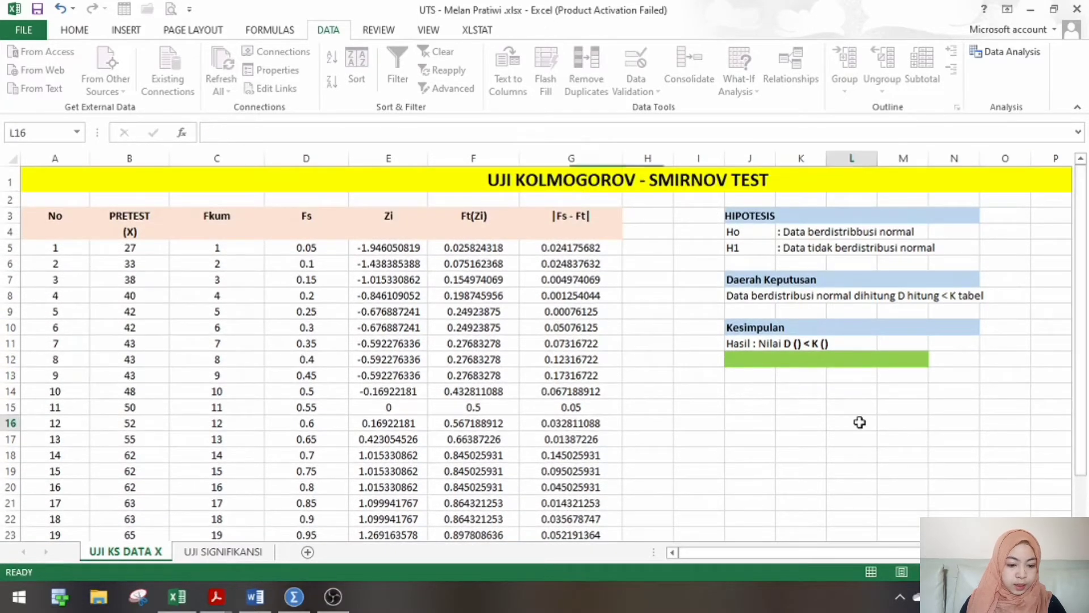
Complete the result line in J11 under Kesimpulan so it reads "Hasil : Nilai D (0.17316722) < K (0.301)"
left_click(680, 260)
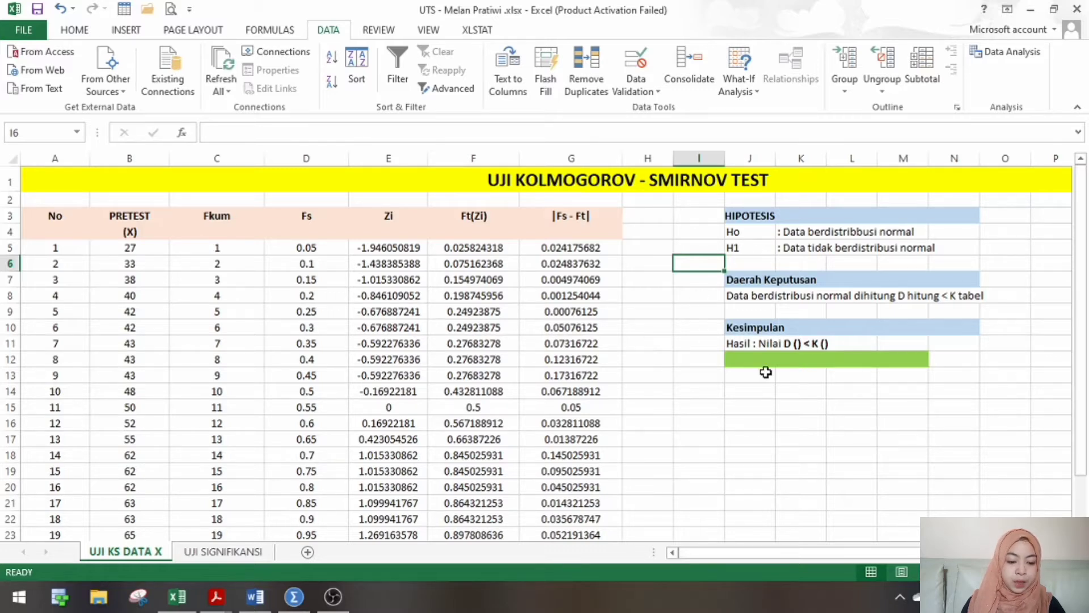
left_click(739, 345)
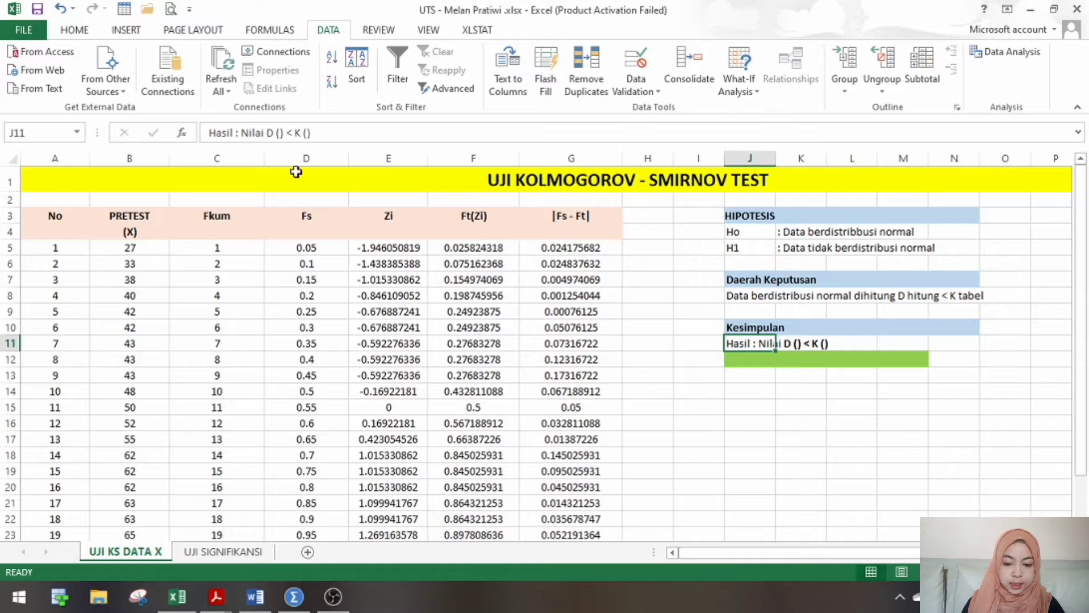
left_click(279, 132)
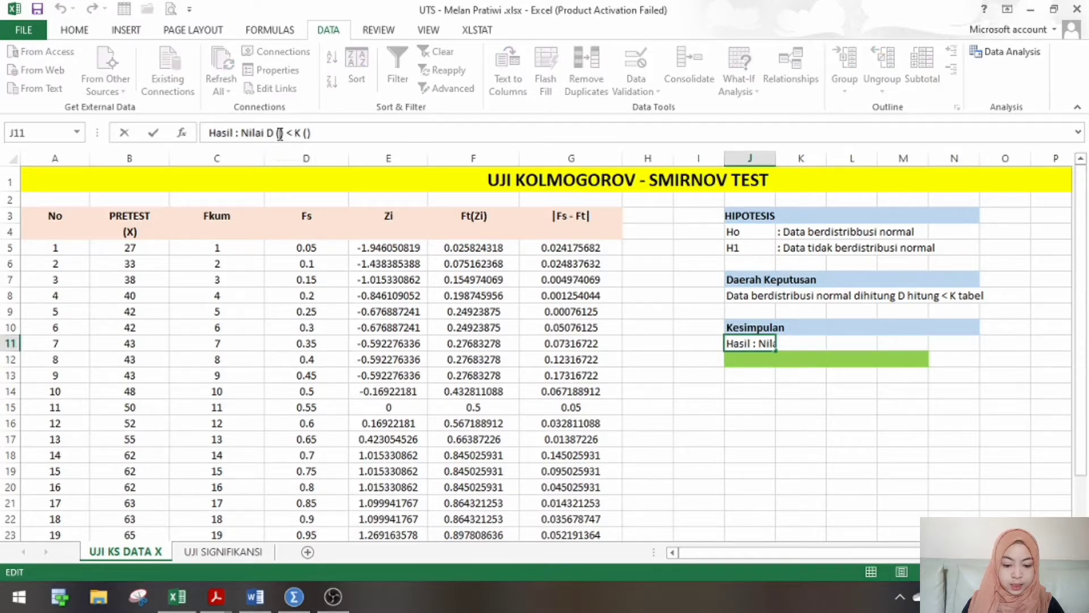
left_click_drag(1082, 241, 1087, 292)
type("0.")
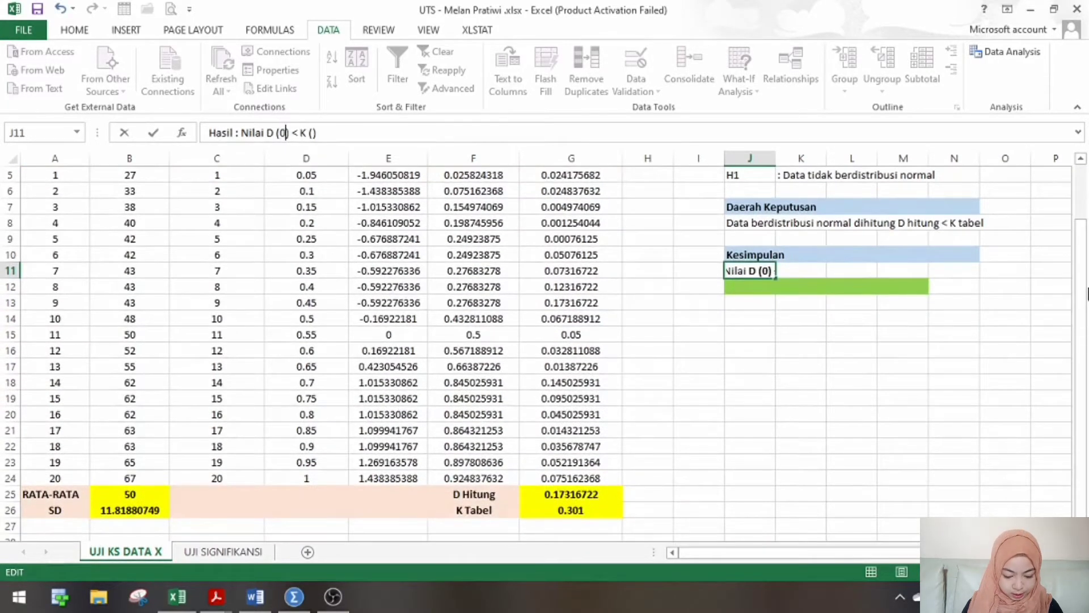
type("17")
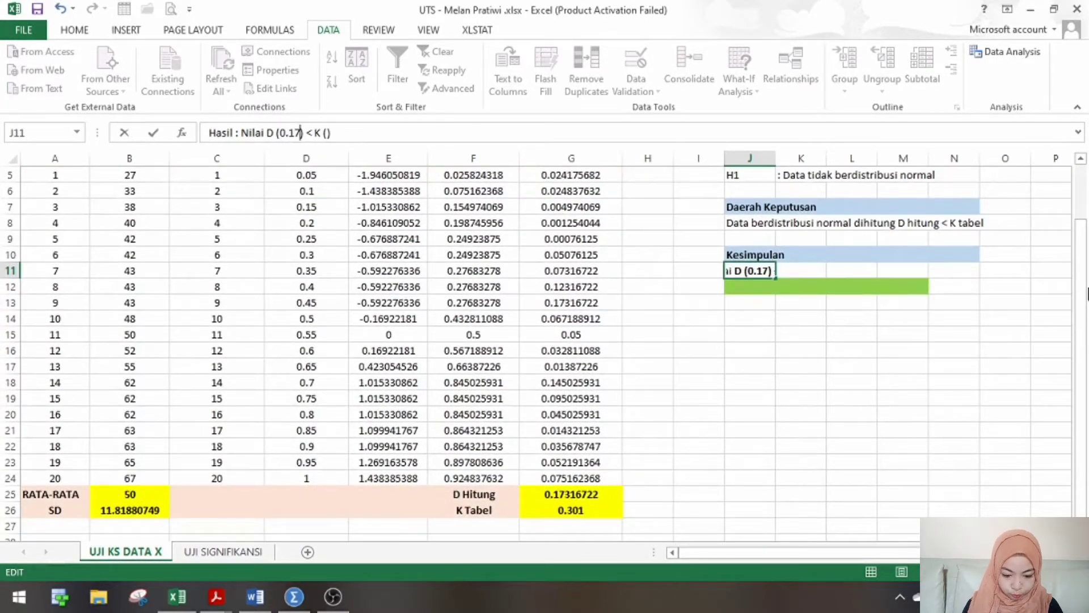
type("316722")
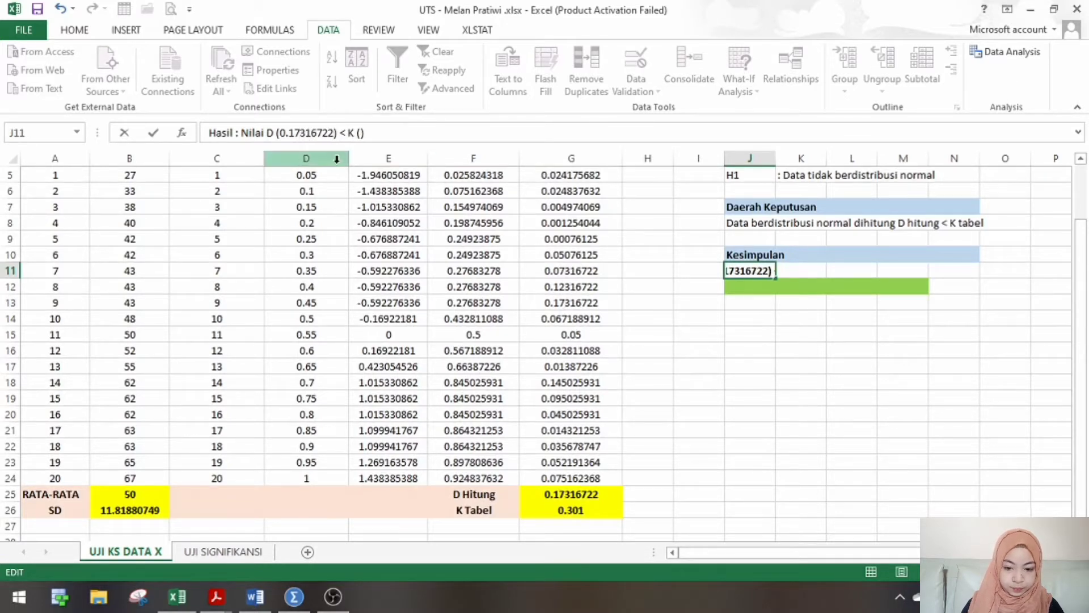
left_click(360, 132)
type("0.301")
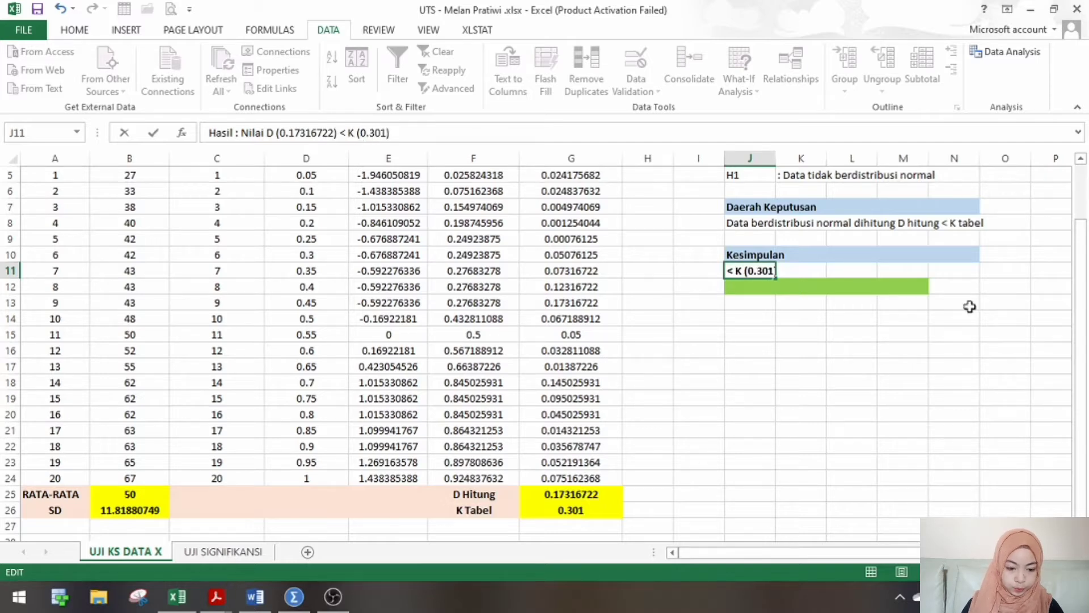
left_click(922, 354)
left_click_drag(1083, 309, 1084, 276)
left_click(763, 482)
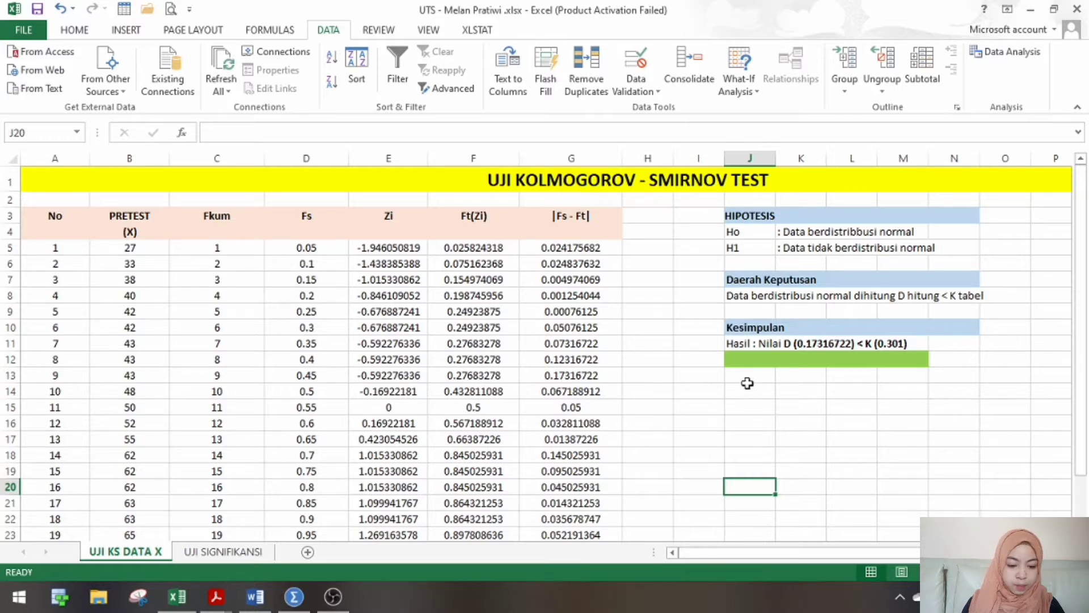
Write the conclusion "Maka Ho diterima dan H1 Ditolak" in the green cell J12
left_click(764, 359)
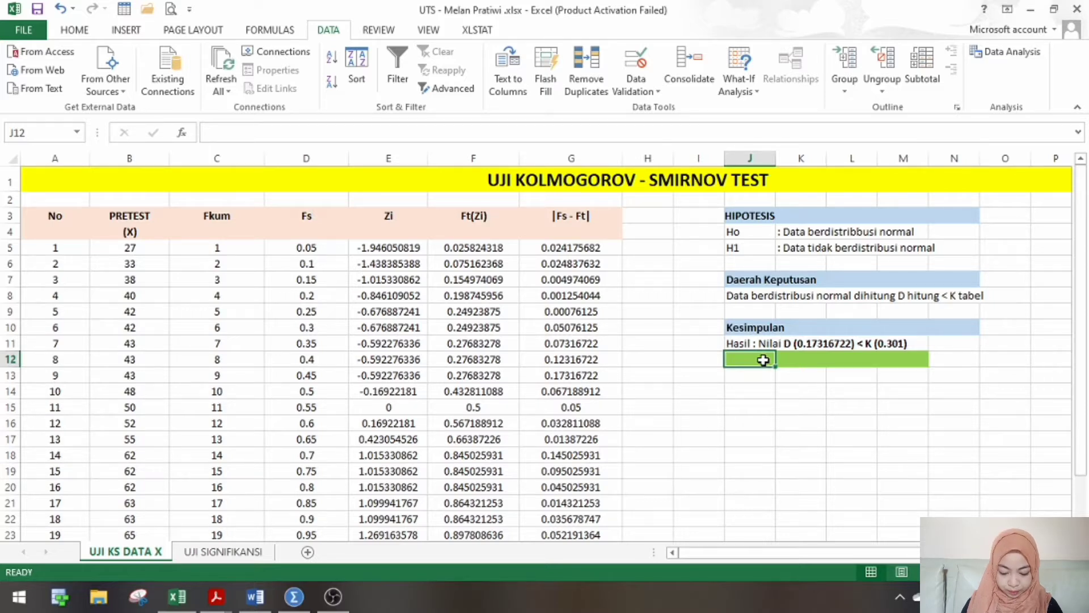
type("M")
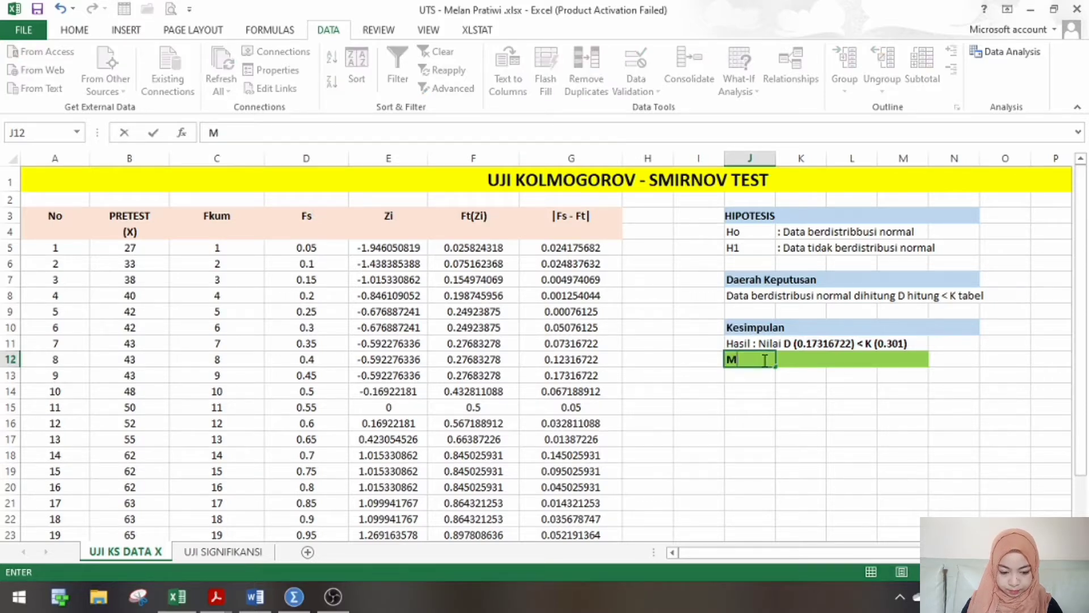
type("aka")
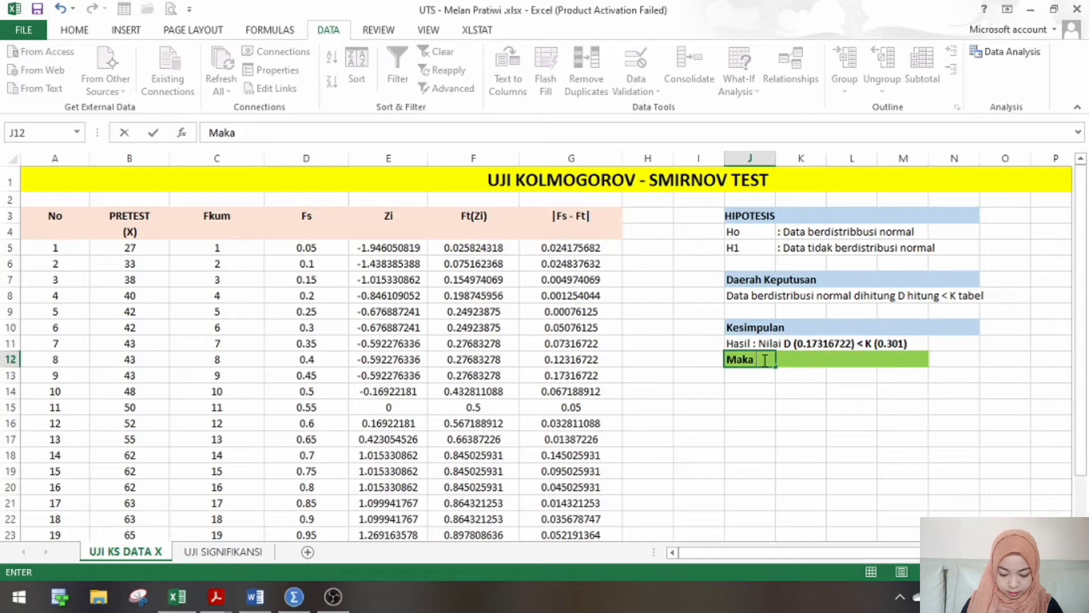
type(" H0")
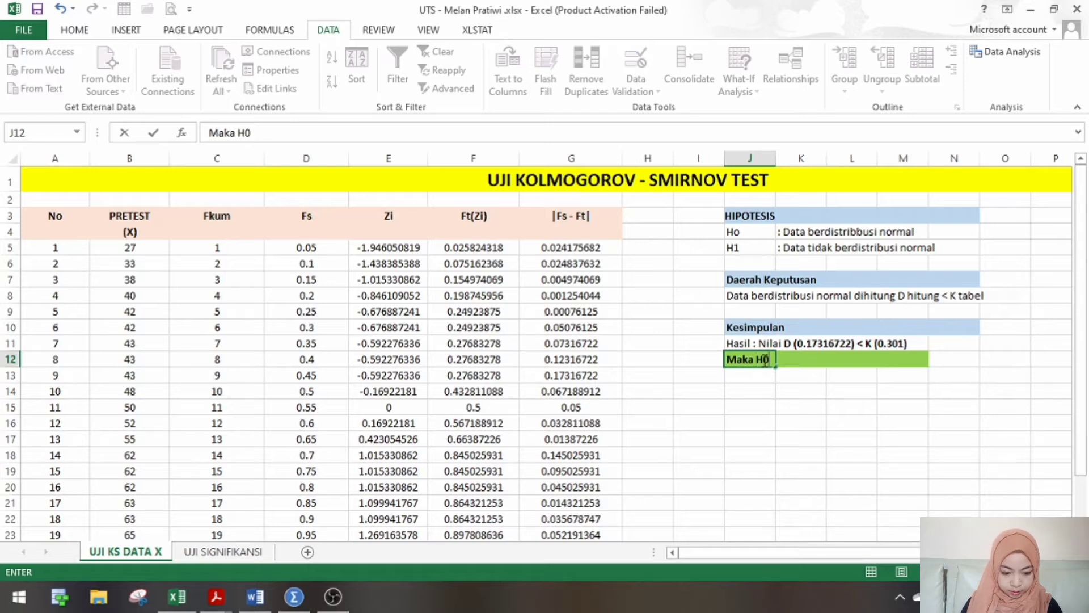
key("BackSpace")
type("o dit")
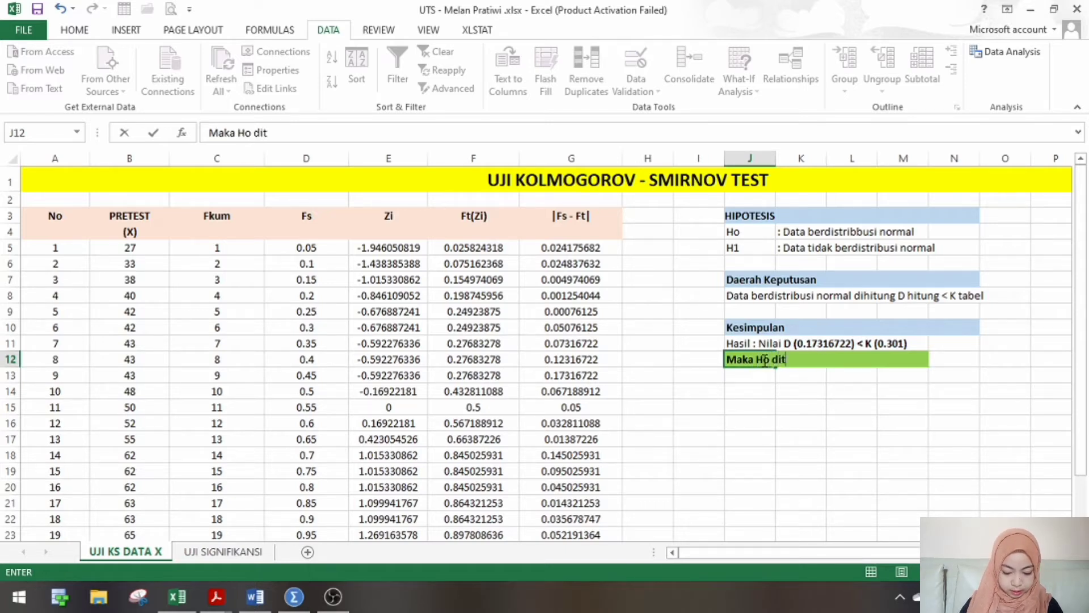
type("erima dan H")
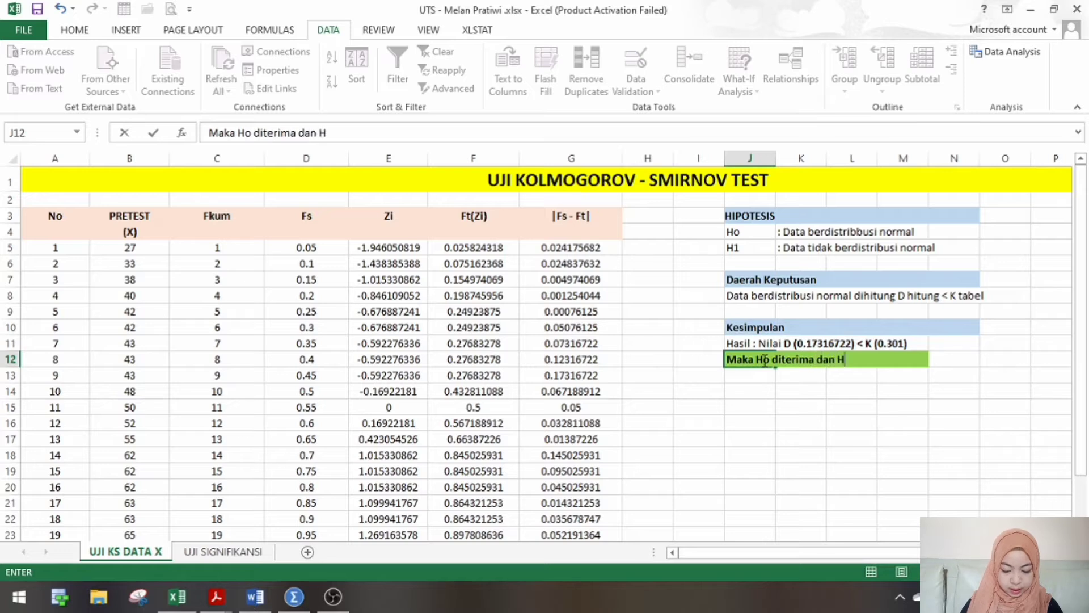
type("1 D")
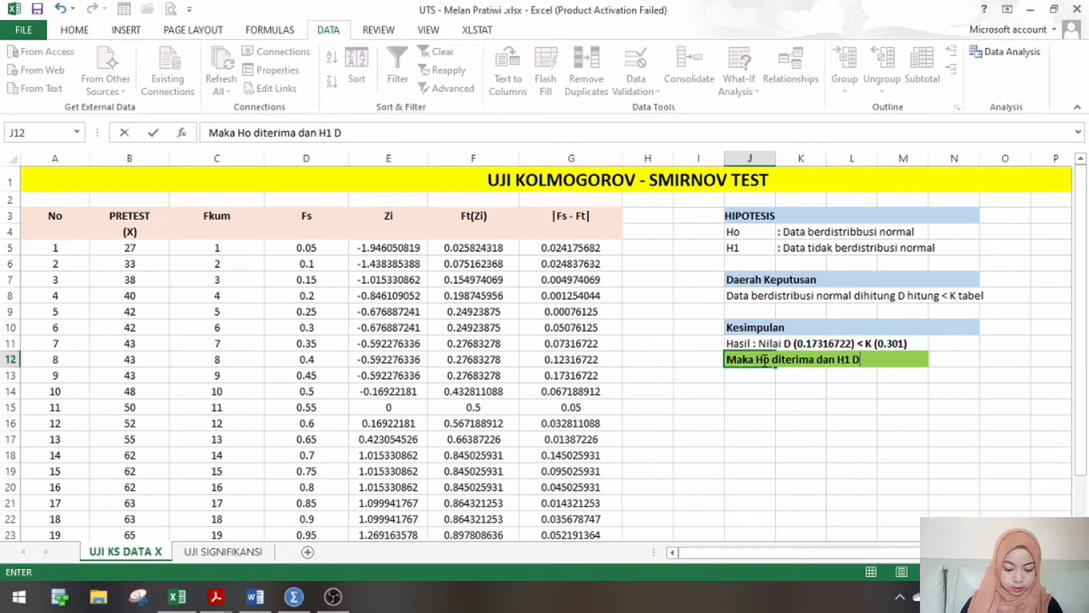
type("itolak")
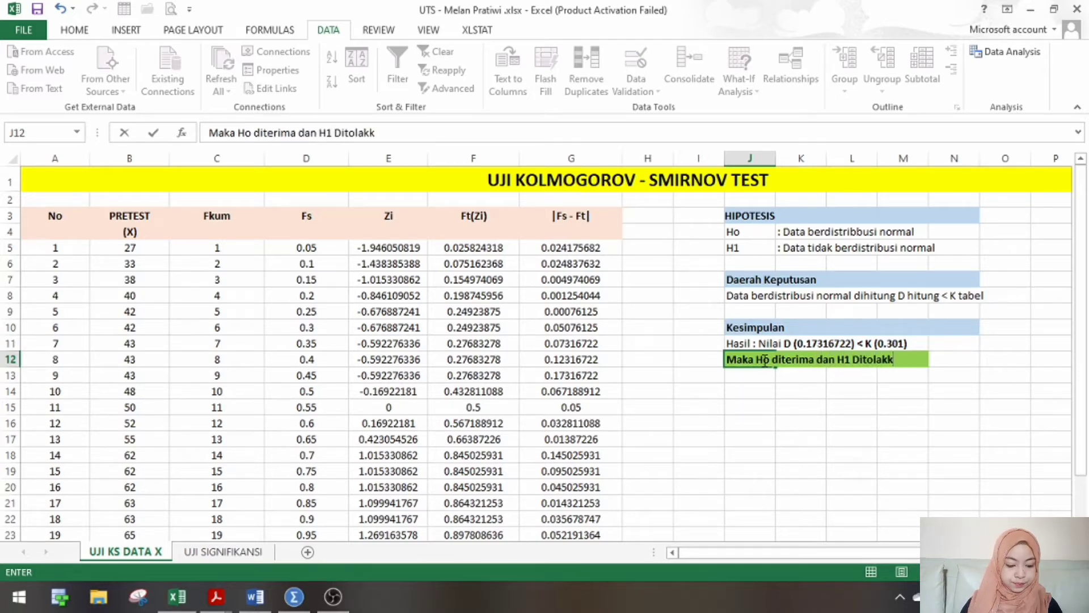
left_click(821, 486)
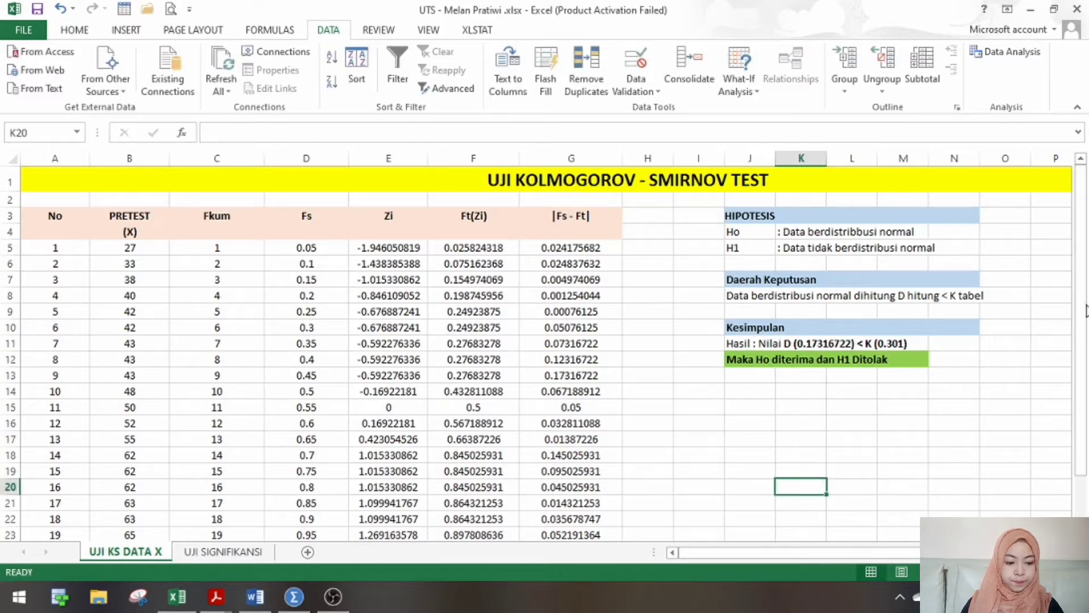
mouse_move(1084, 311)
left_mouse_down()
mouse_move(1085, 329)
mouse_move(1084, 309)
left_mouse_up()
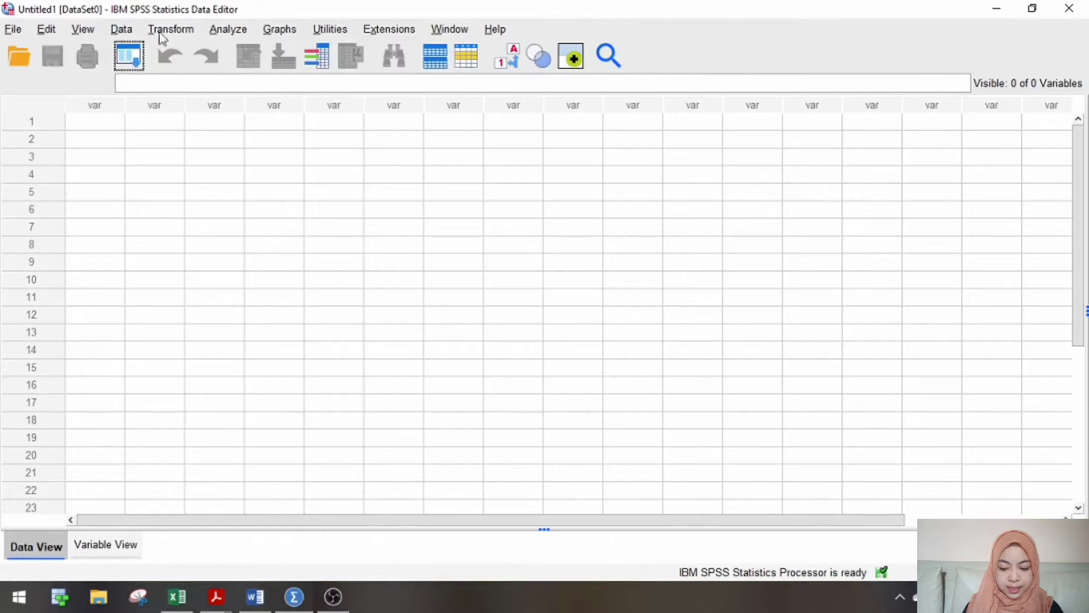
Define a first variable named PRETEST in the Variable View of the empty dataset
left_click(106, 556)
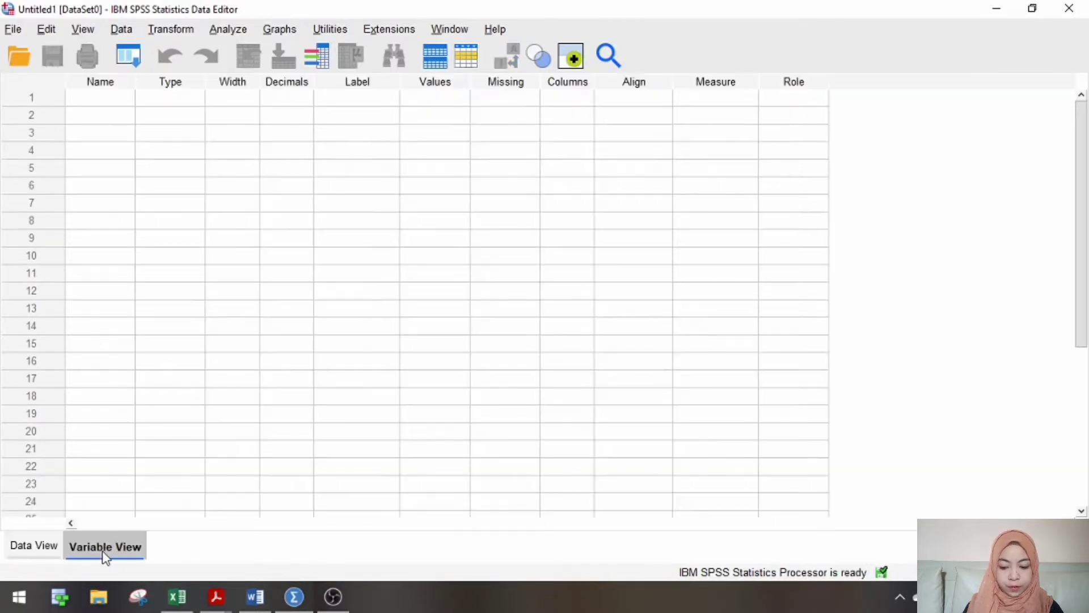
left_click(120, 97)
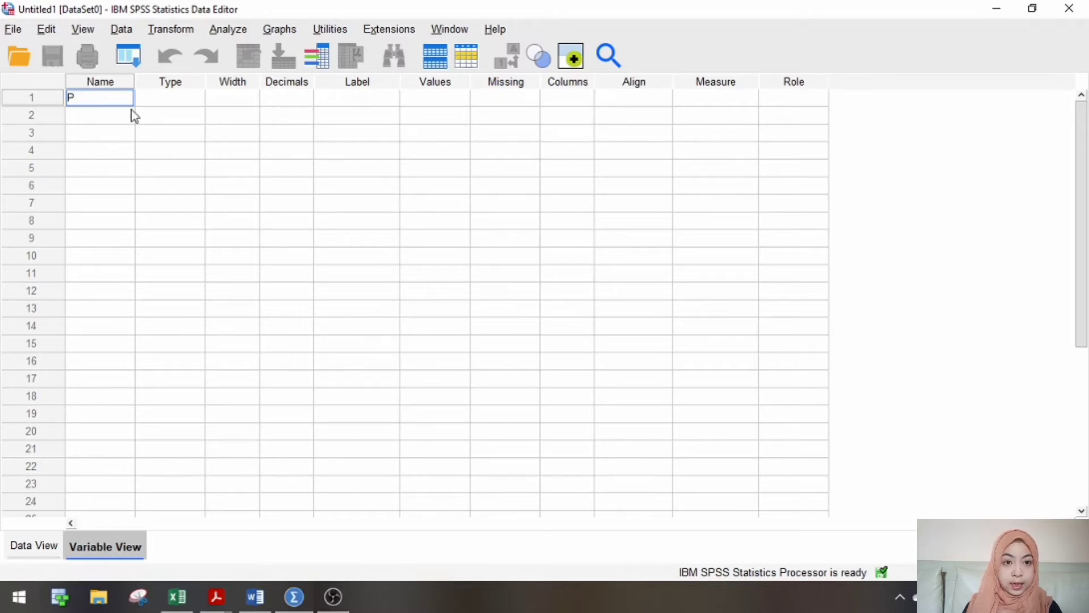
type("RESET")
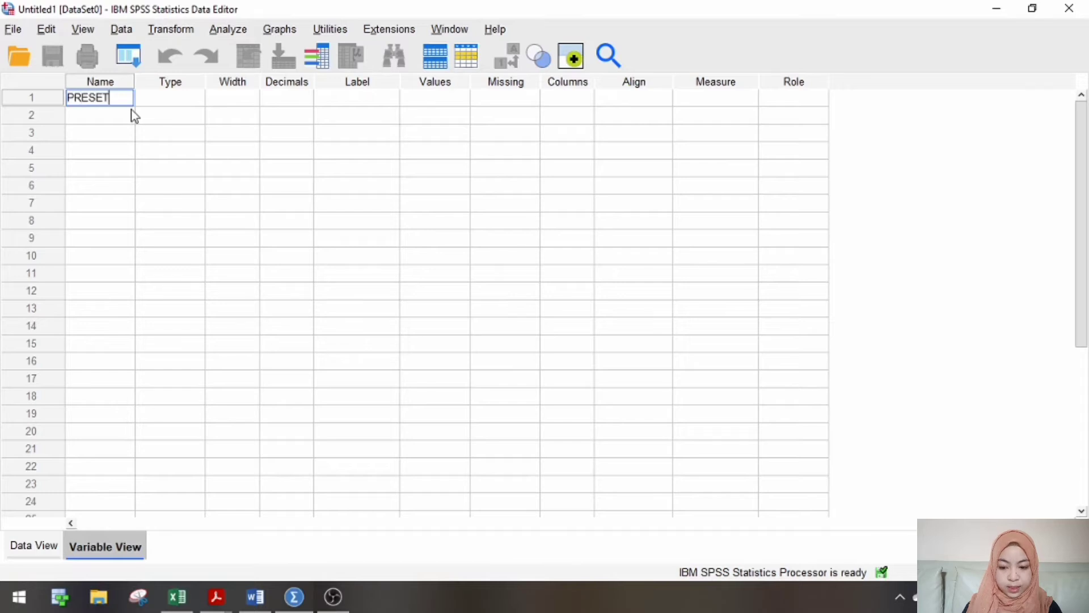
key("BackSpace")
key("BackSpace")
key("BackSpace")
type("TE")
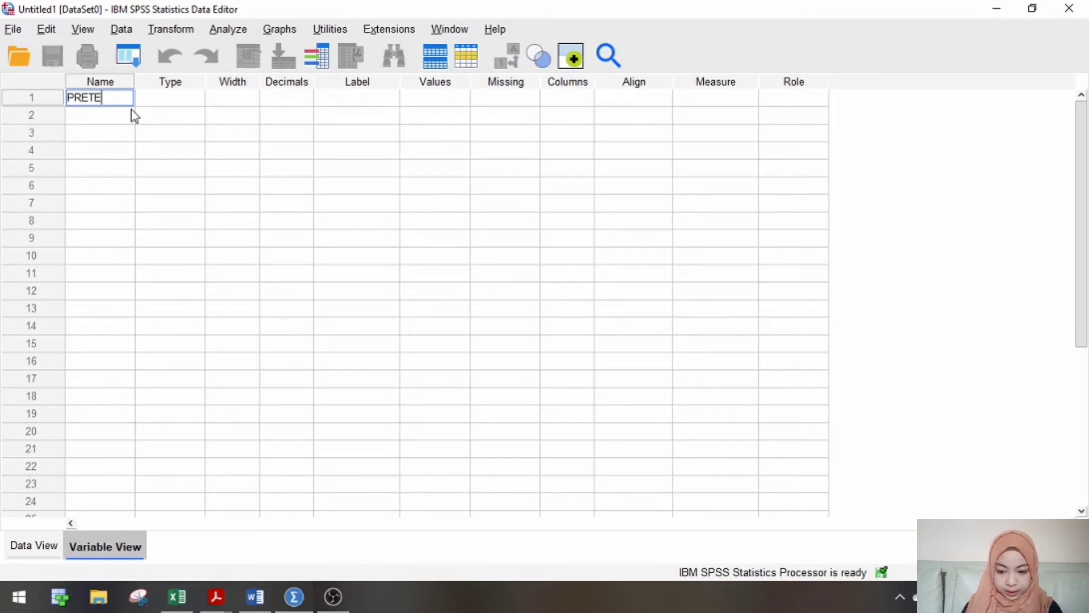
type("ST")
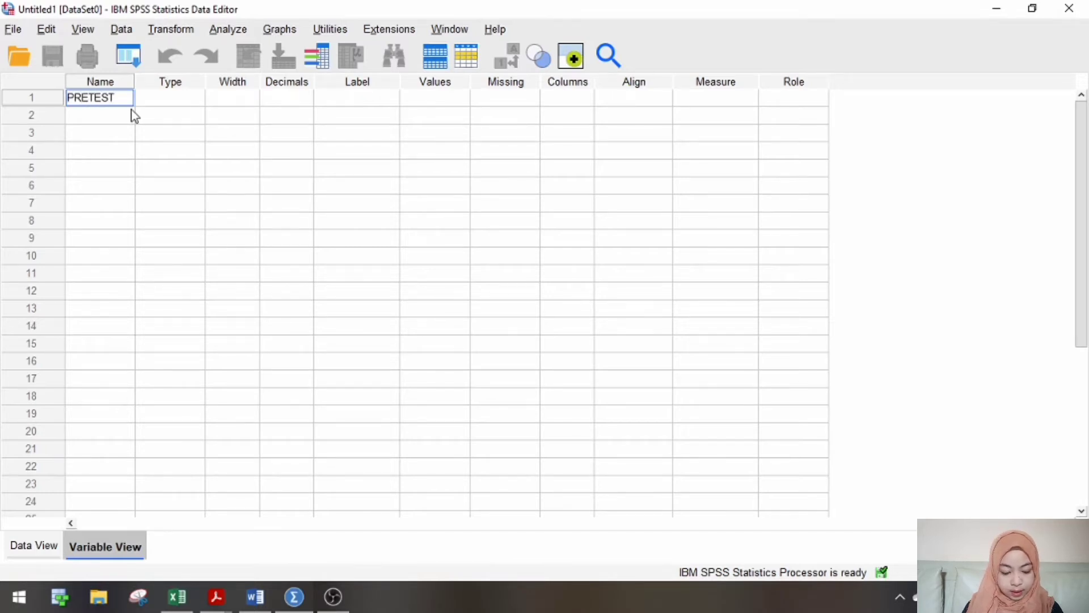
Set the PRETEST variable's numeric type to a width of 2 with 0 decimal places
left_click(171, 102)
left_click(194, 100)
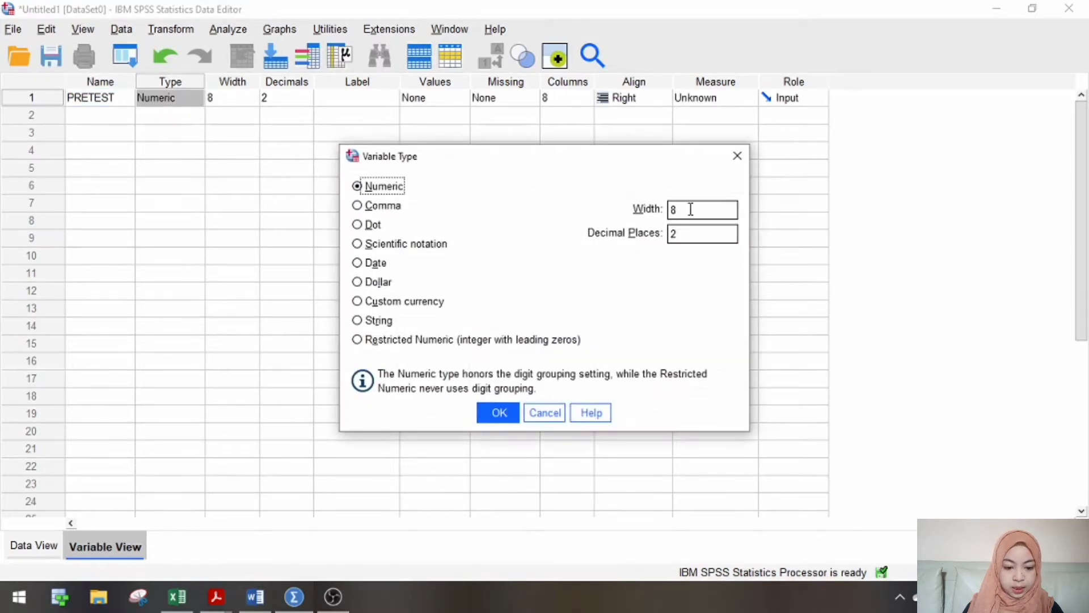
left_click(689, 209)
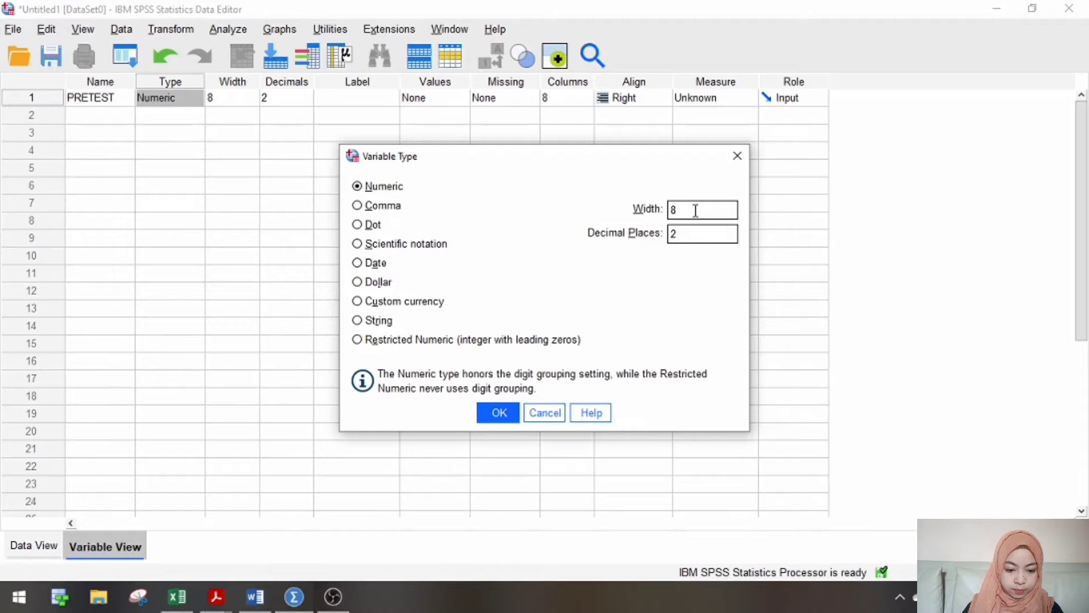
left_click_drag(694, 209, 668, 209)
left_click_drag(680, 234, 664, 245)
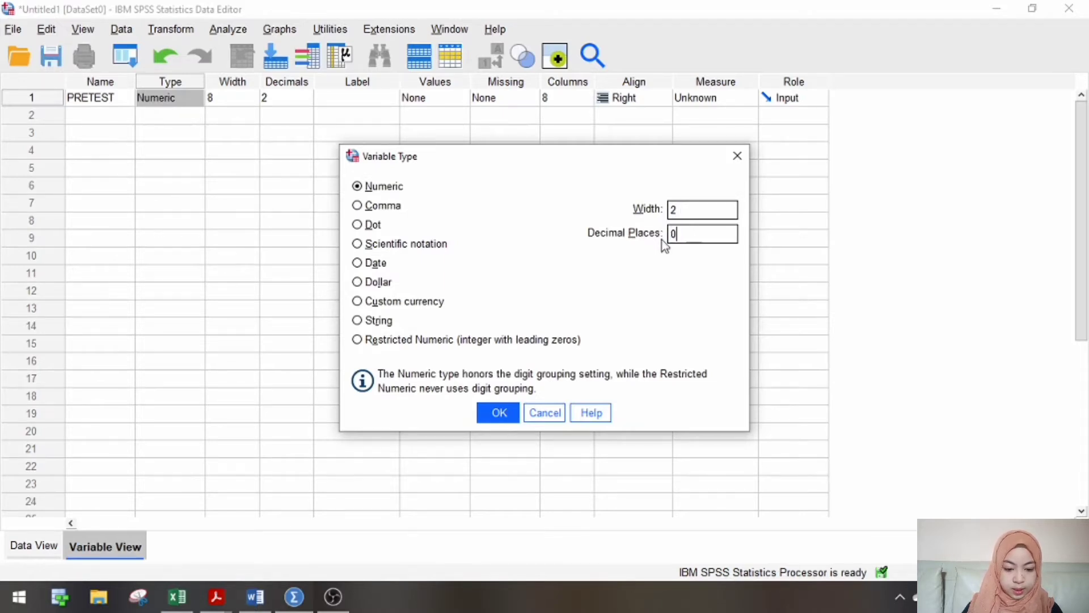
left_click(487, 419)
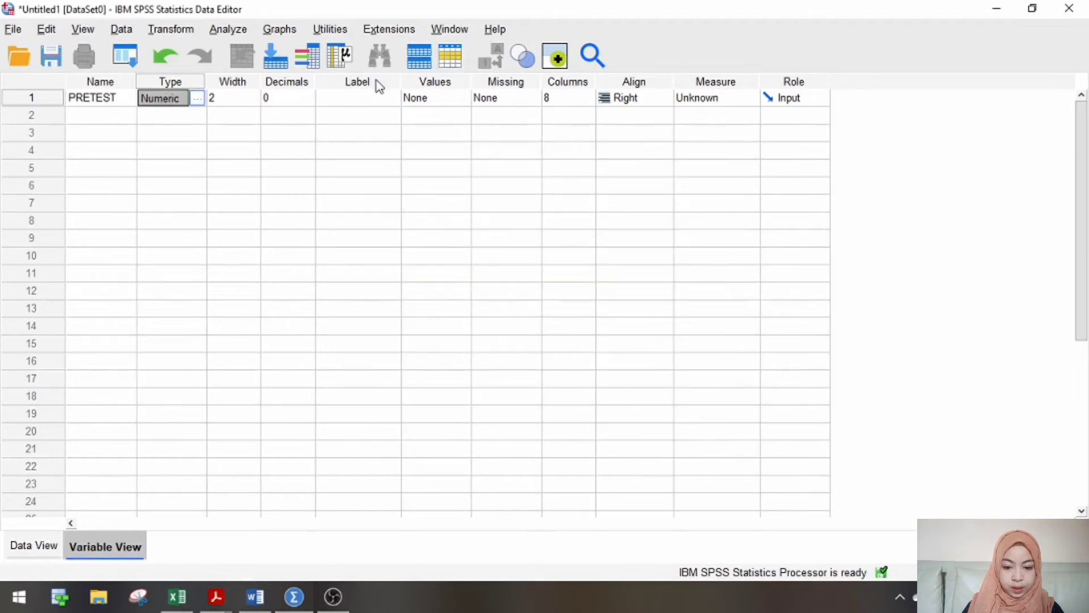
Give the PRETEST variable the label PRETEST and set its measurement level to Scale
left_click(374, 97)
type("PR")
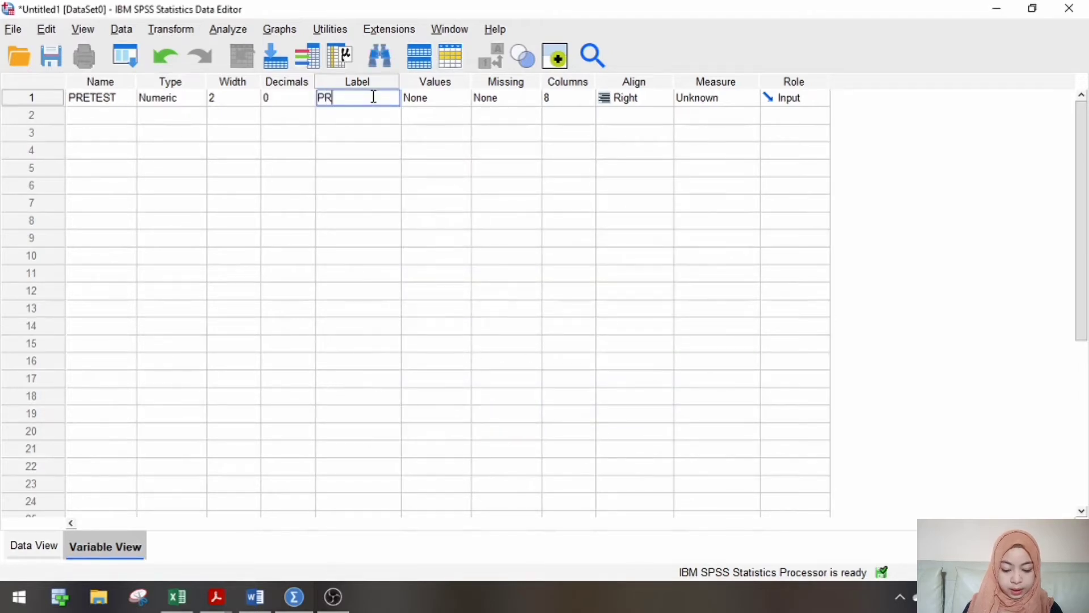
type("ETEST")
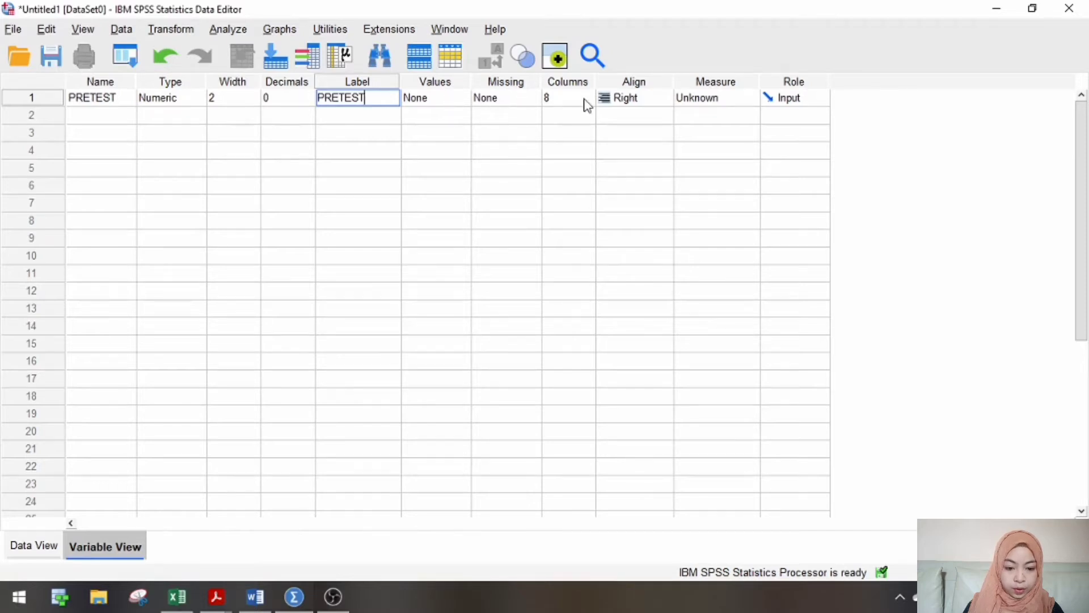
left_click(731, 101)
left_click(739, 116)
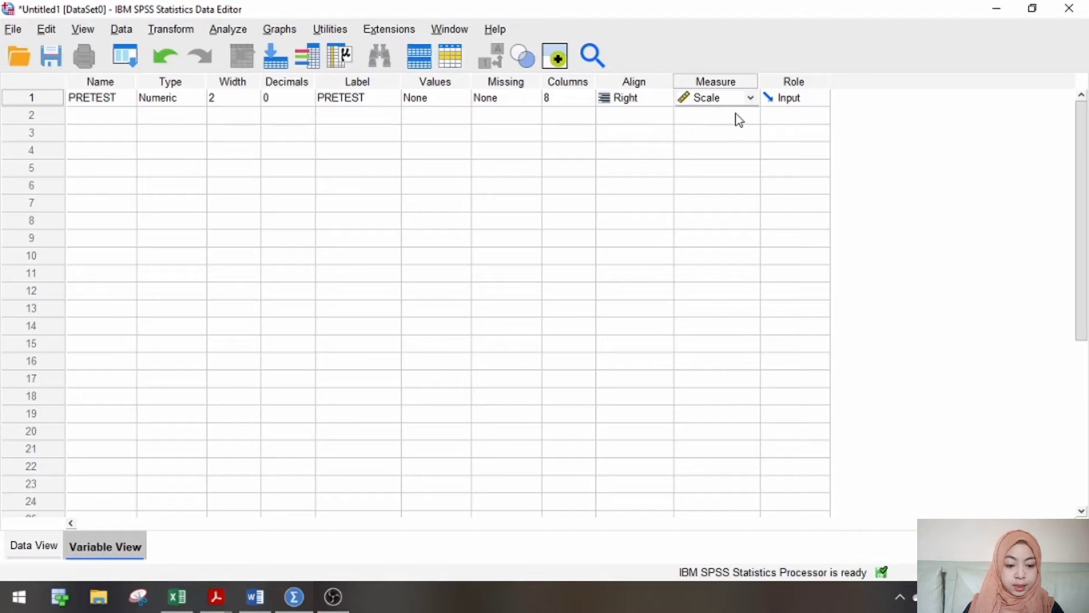
Add a second variable named POSTEST in the row below PRETEST
left_click(106, 116)
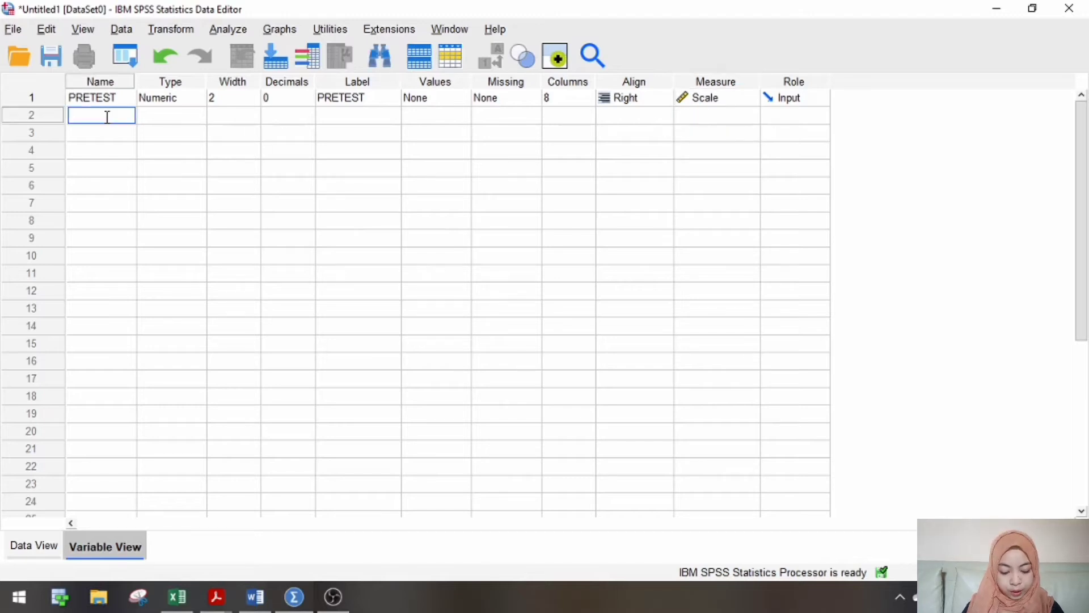
type("POST")
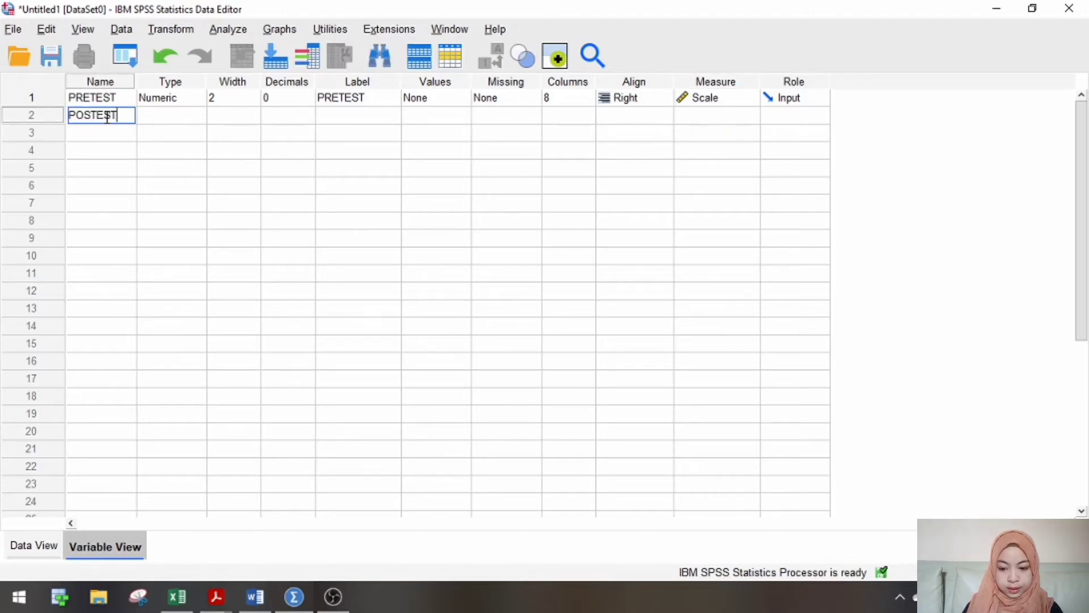
type("EST")
Set the POSTEST variable's numeric type to a width of 2 with 0 decimal places
left_click(151, 121)
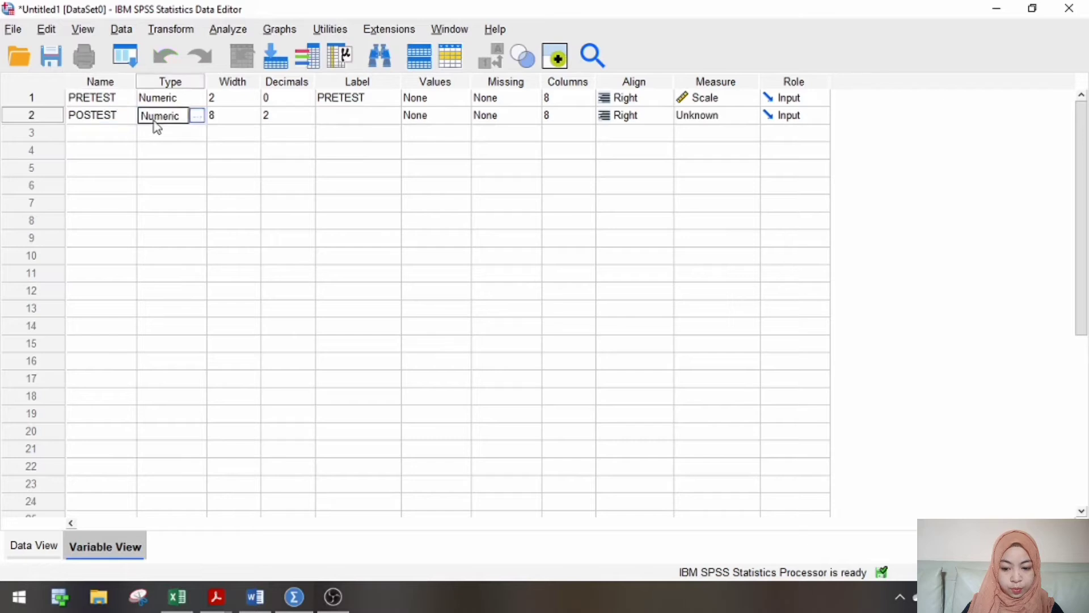
left_click(202, 133)
left_click(201, 119)
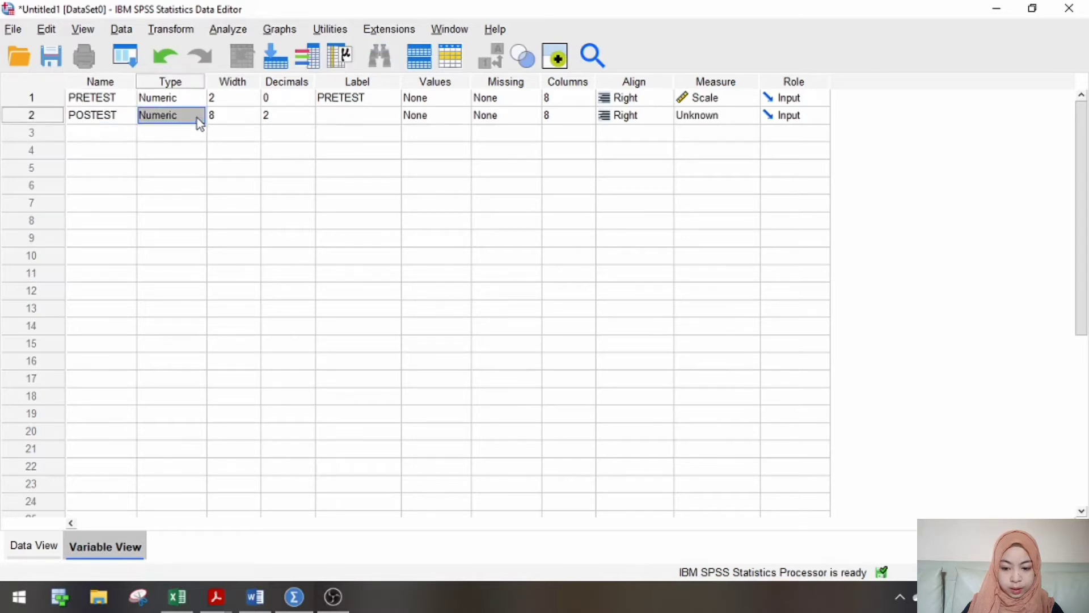
left_click(198, 117)
double_click(678, 209)
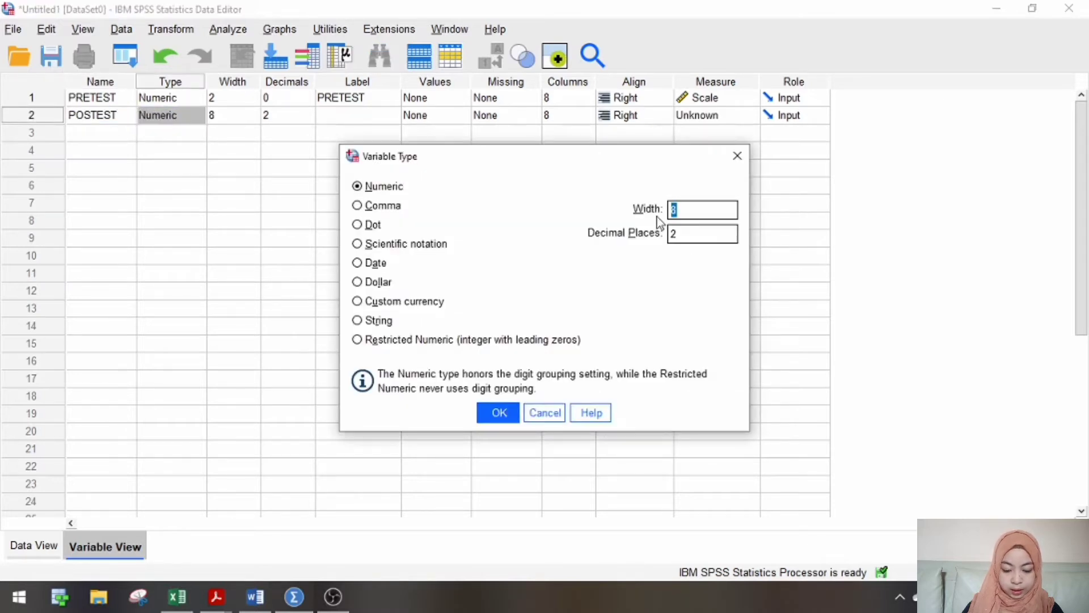
double_click(686, 233)
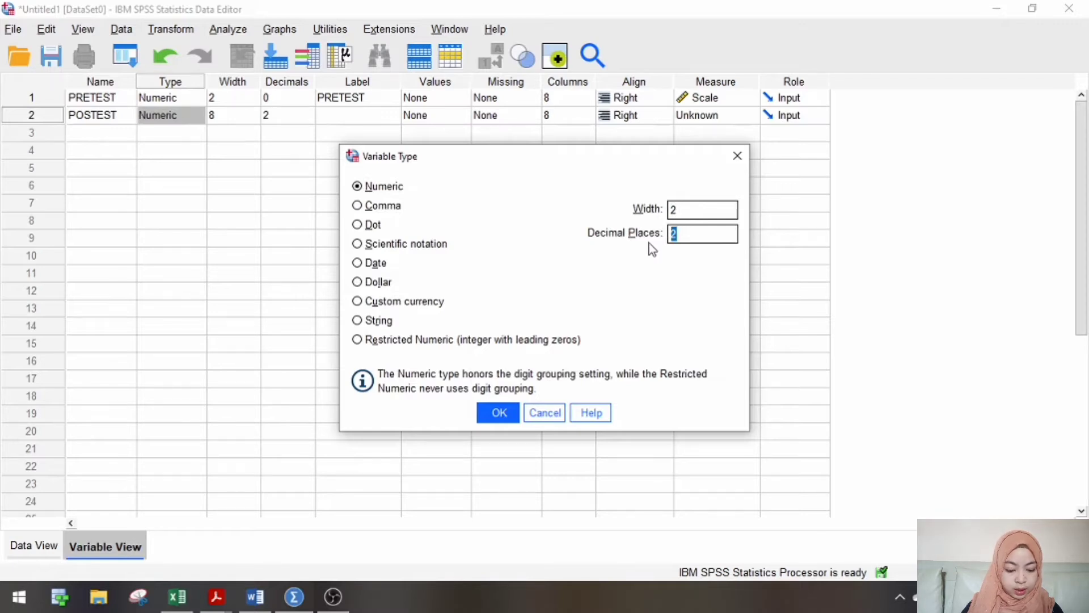
type("0")
left_click(497, 412)
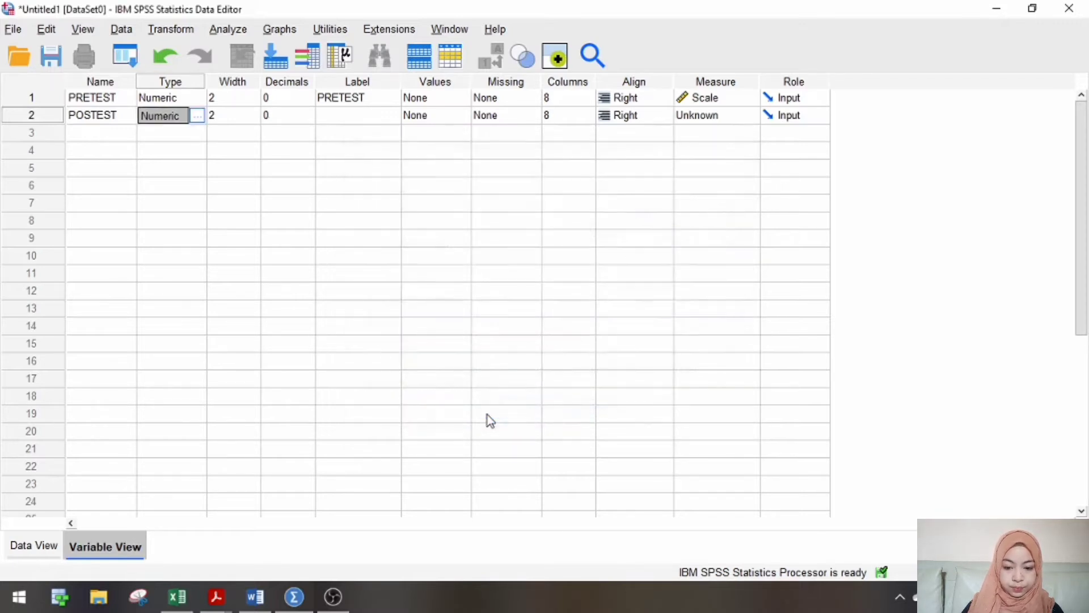
Give the POSTEST variable the label POSTEST and set its measurement level to Scale
left_click(380, 116)
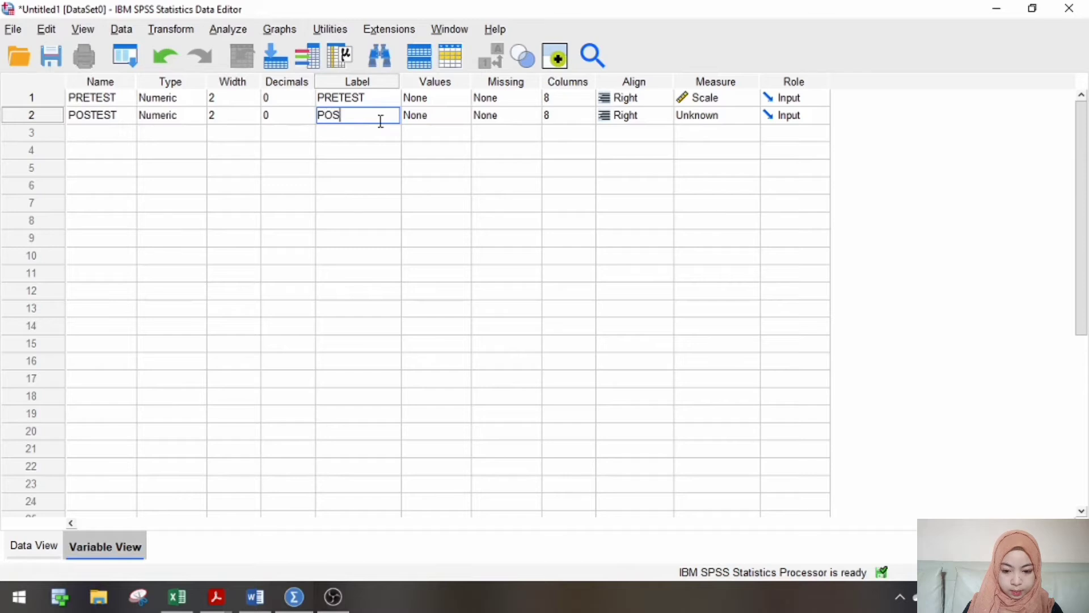
type("POSTEST")
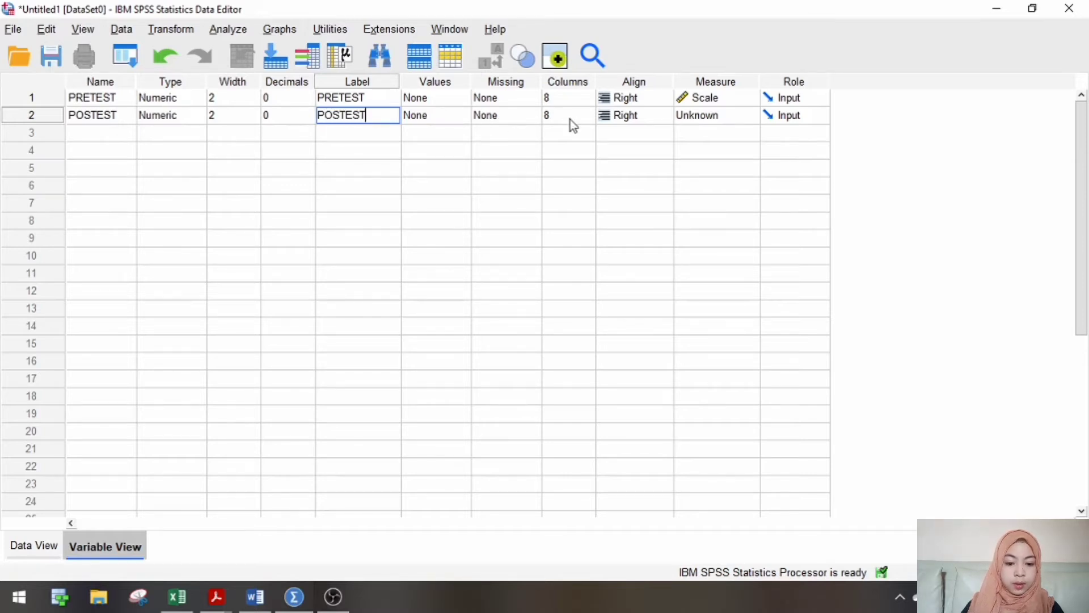
left_click(707, 115)
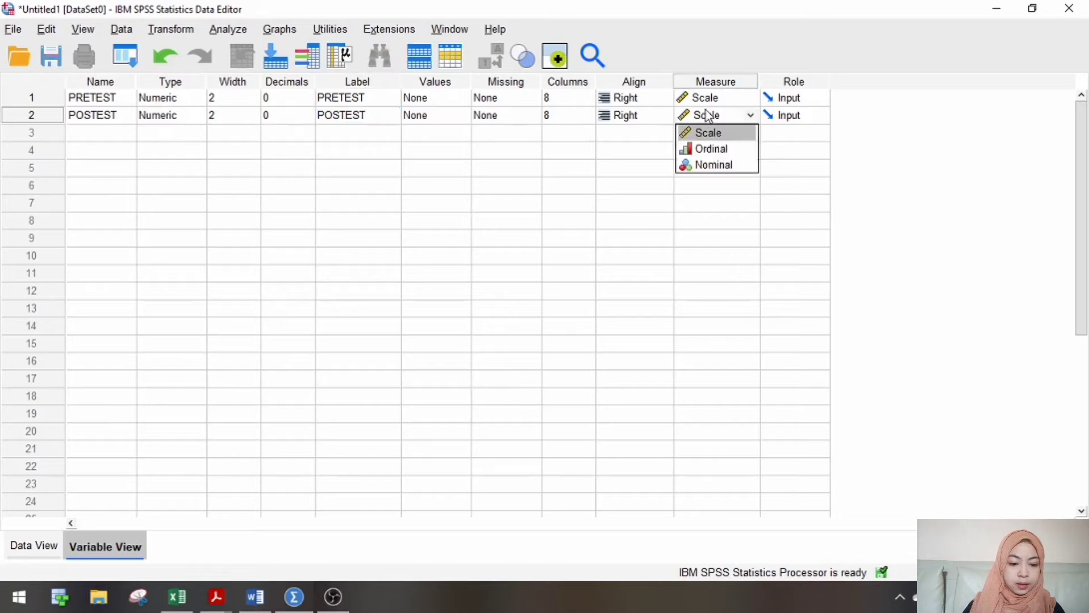
left_click(716, 134)
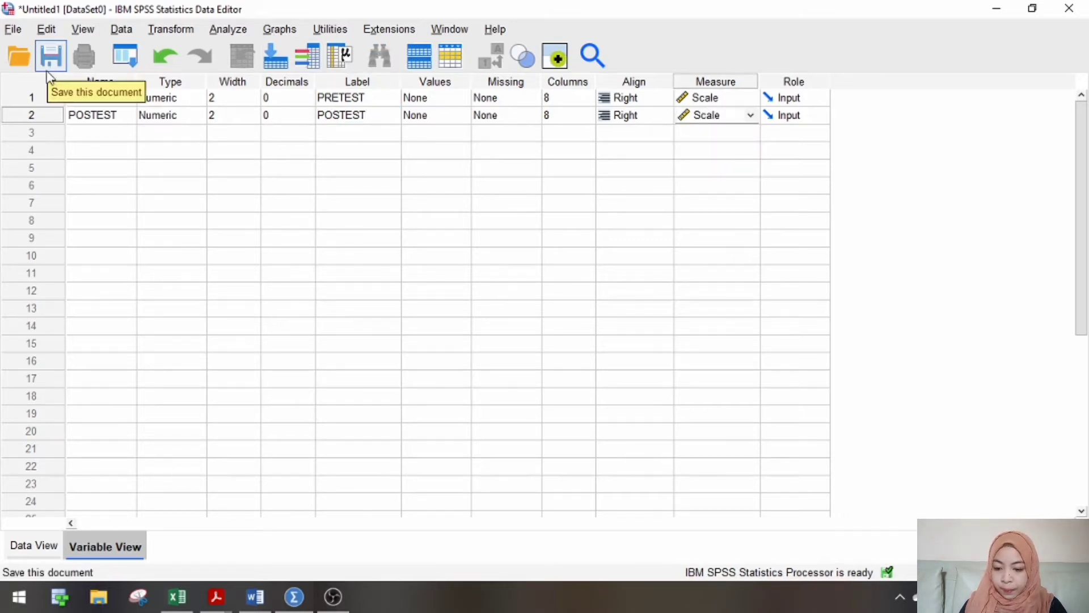
Copy the pretest scores in B5:B24 of the Excel workbook into the PRETEST column of the SPSS Data View, starting at row 1
left_click(35, 545)
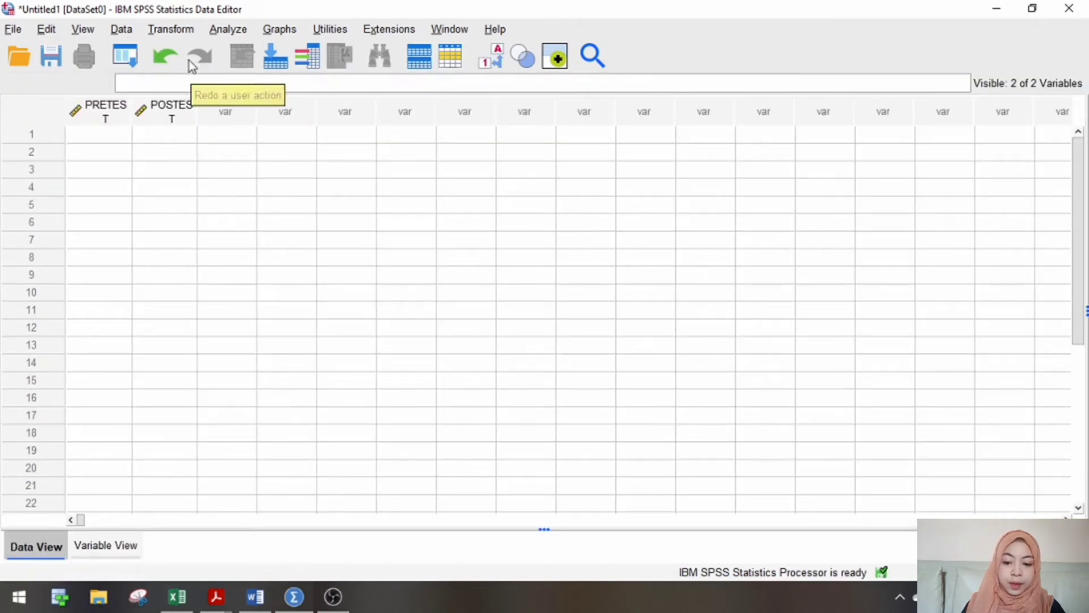
left_click(125, 136)
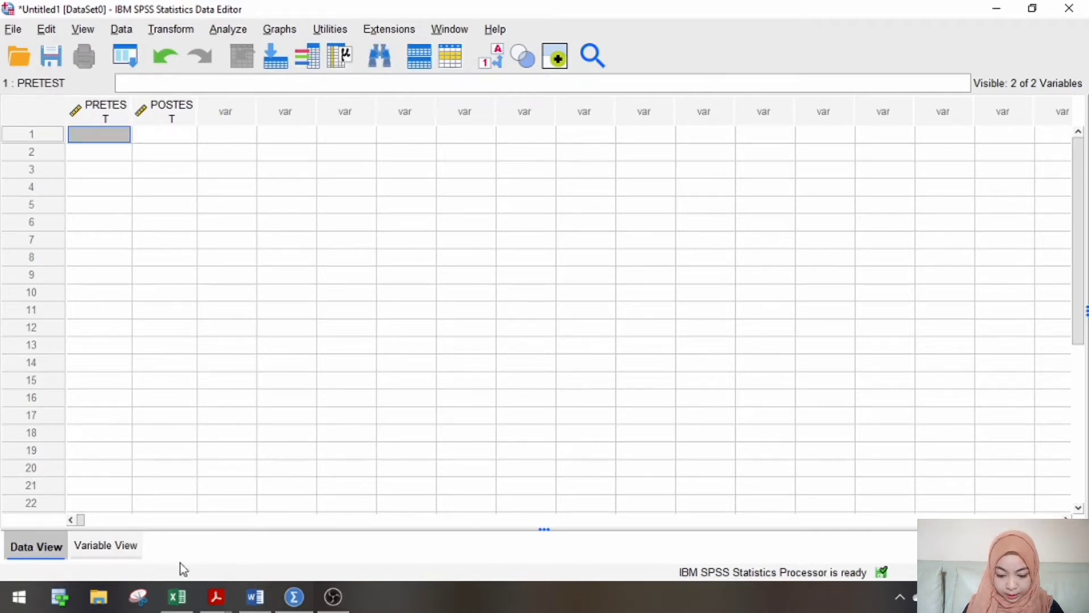
left_click(177, 597)
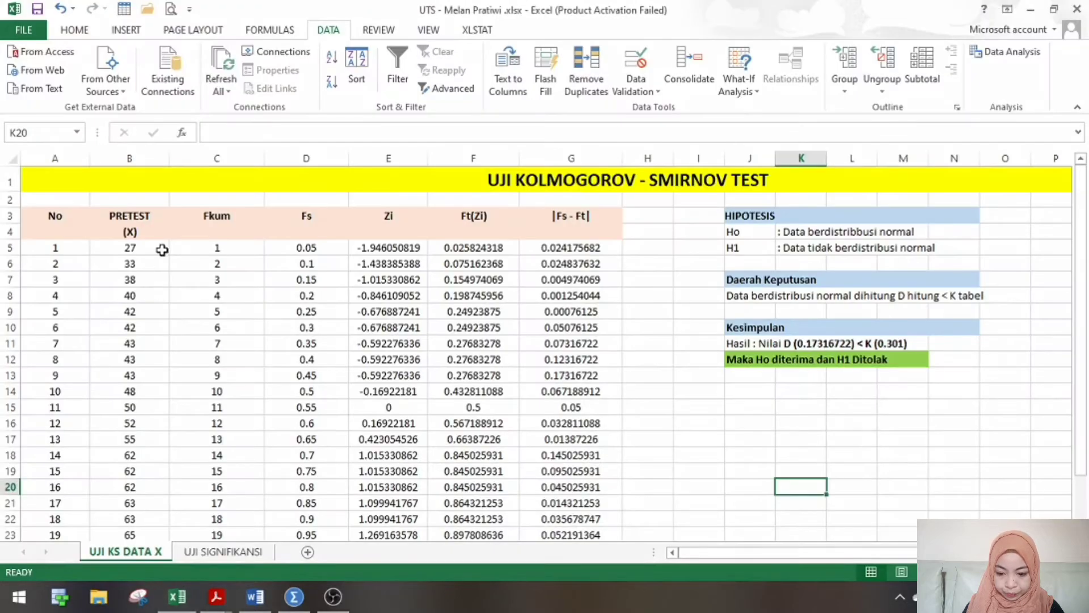
left_click_drag(162, 250, 152, 478)
right_click(153, 478)
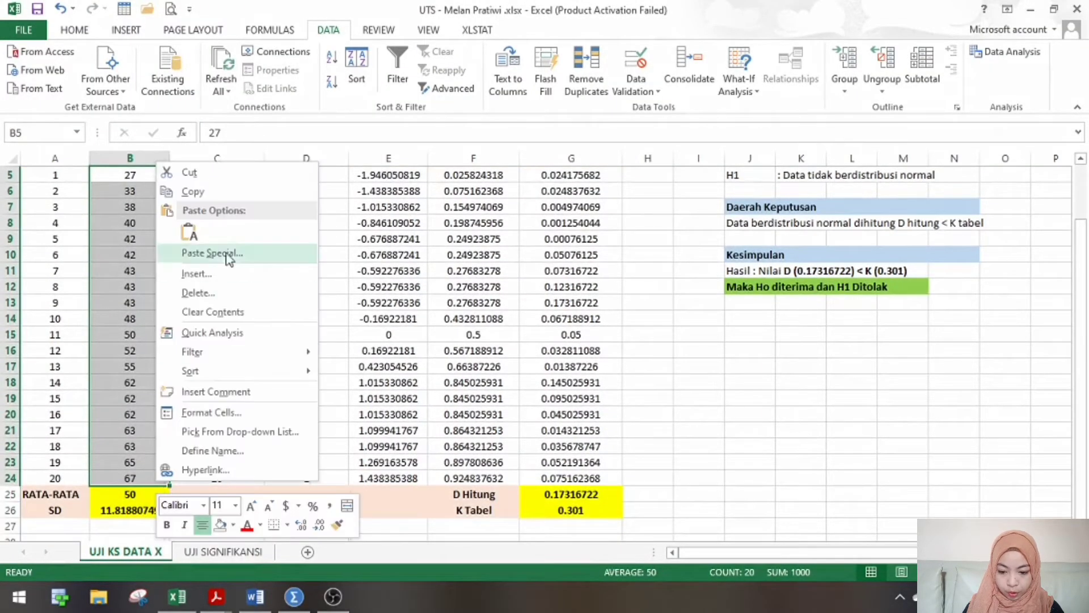
left_click(248, 191)
left_click(303, 600)
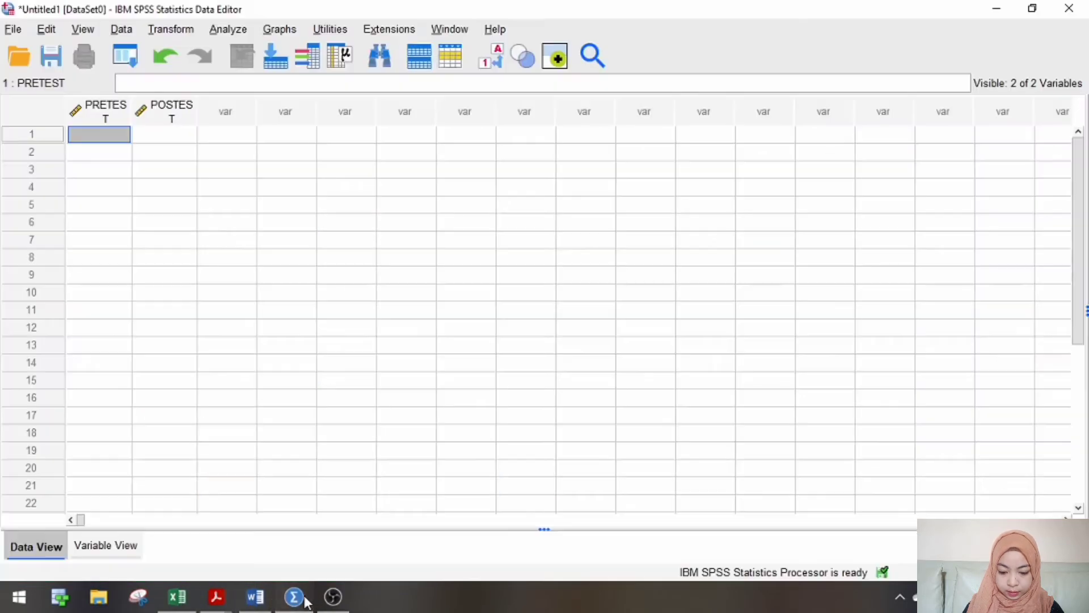
key("ctrl+v")
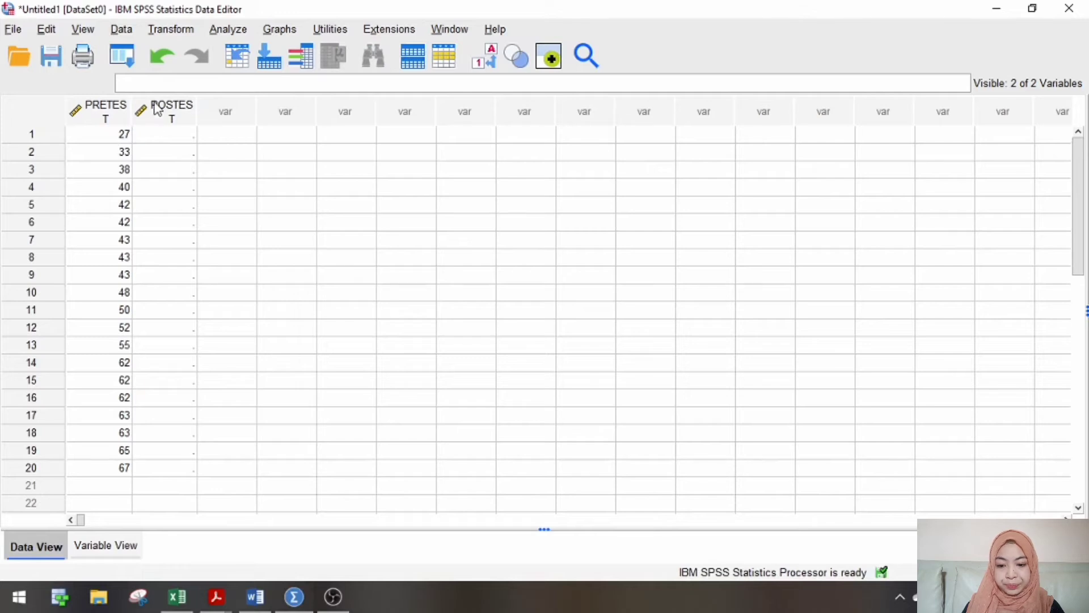
Set up a legacy nonparametric 1-Sample K-S test with PRETEST as the test variable
left_click(229, 29)
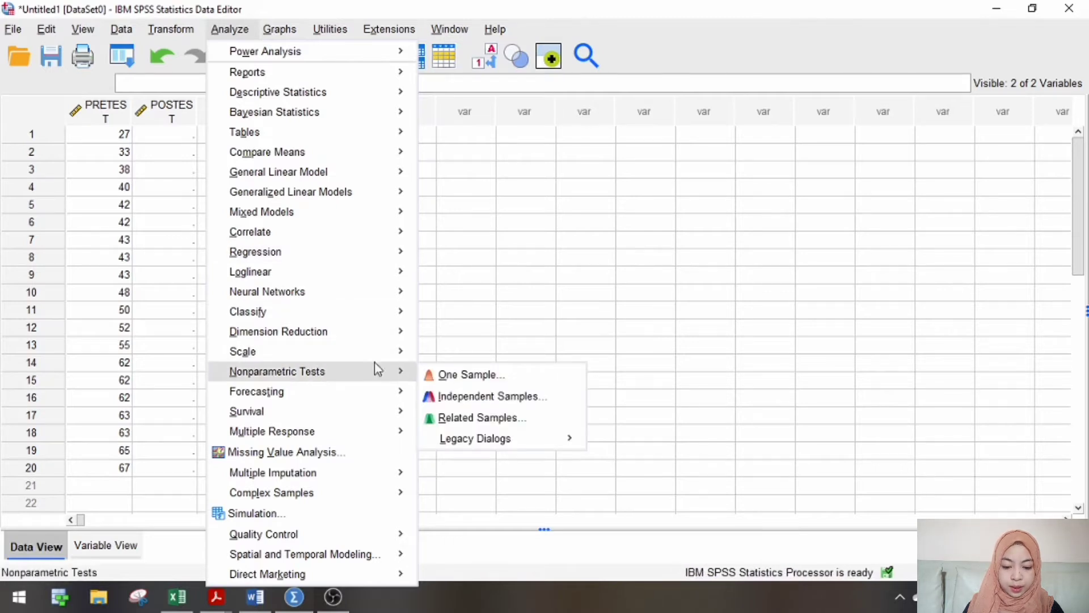
mouse_move(387, 370)
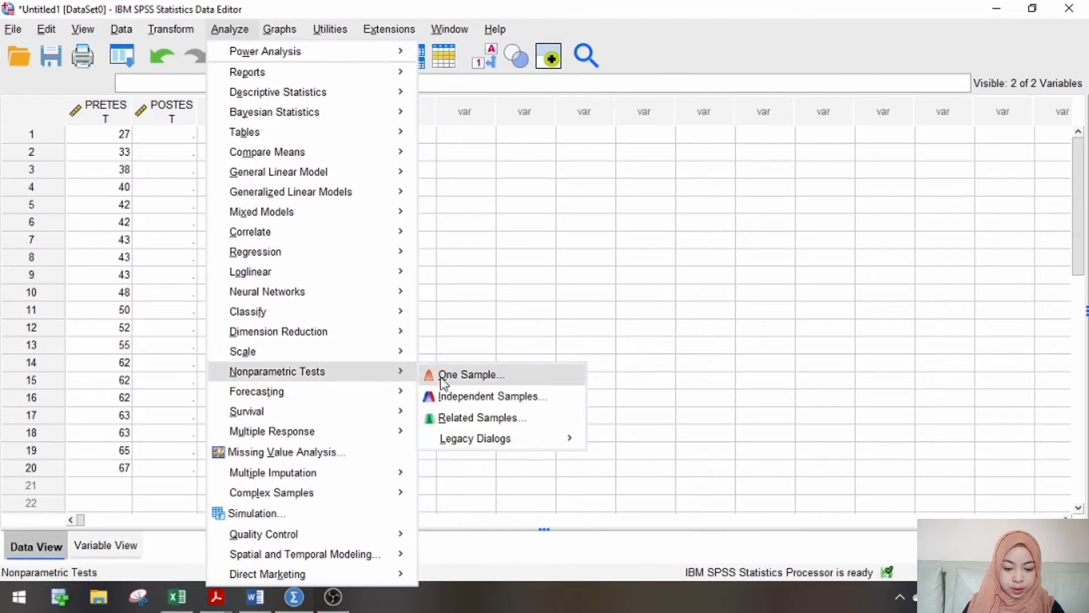
mouse_move(475, 441)
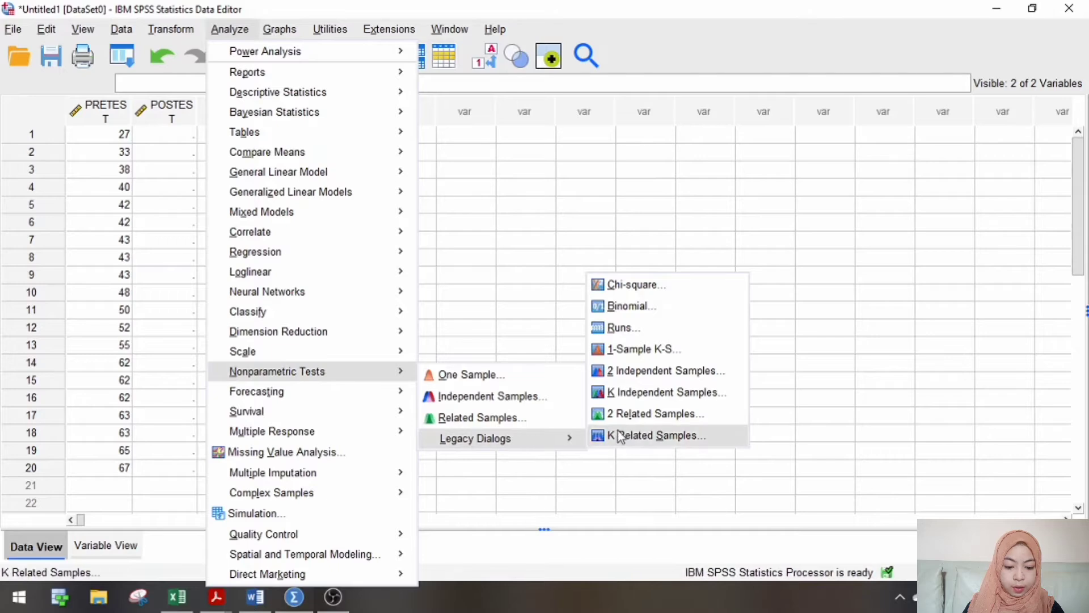
left_click(651, 350)
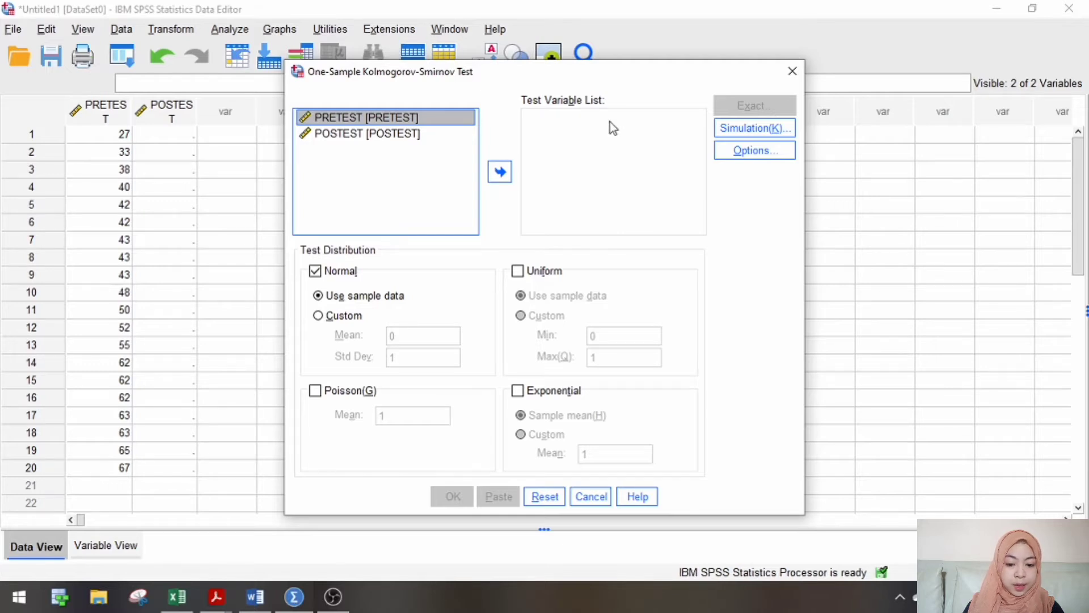
left_click(440, 134)
left_click(437, 120)
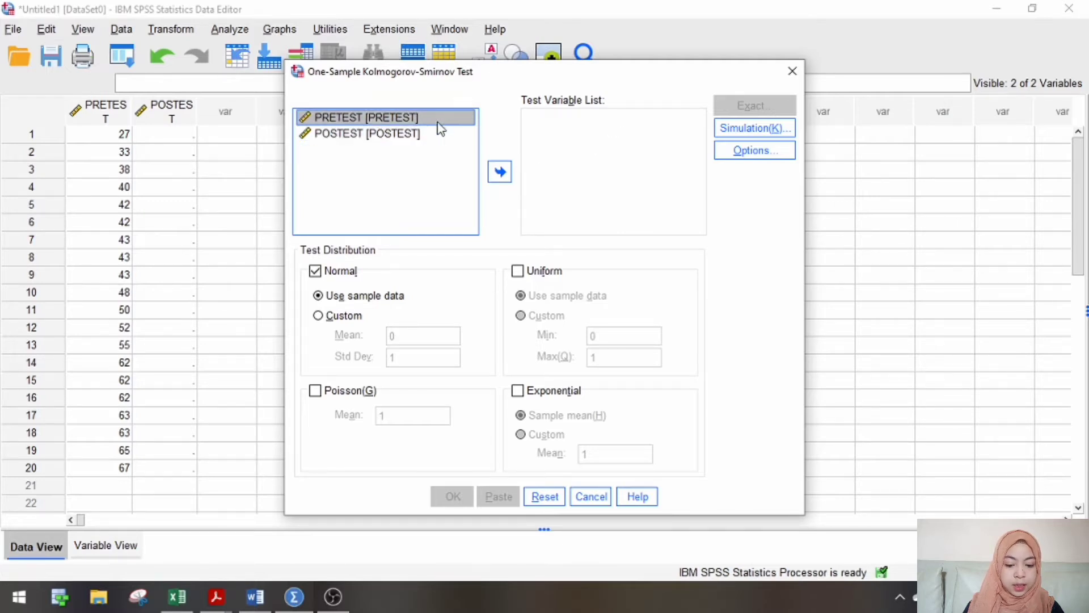
left_click(510, 177)
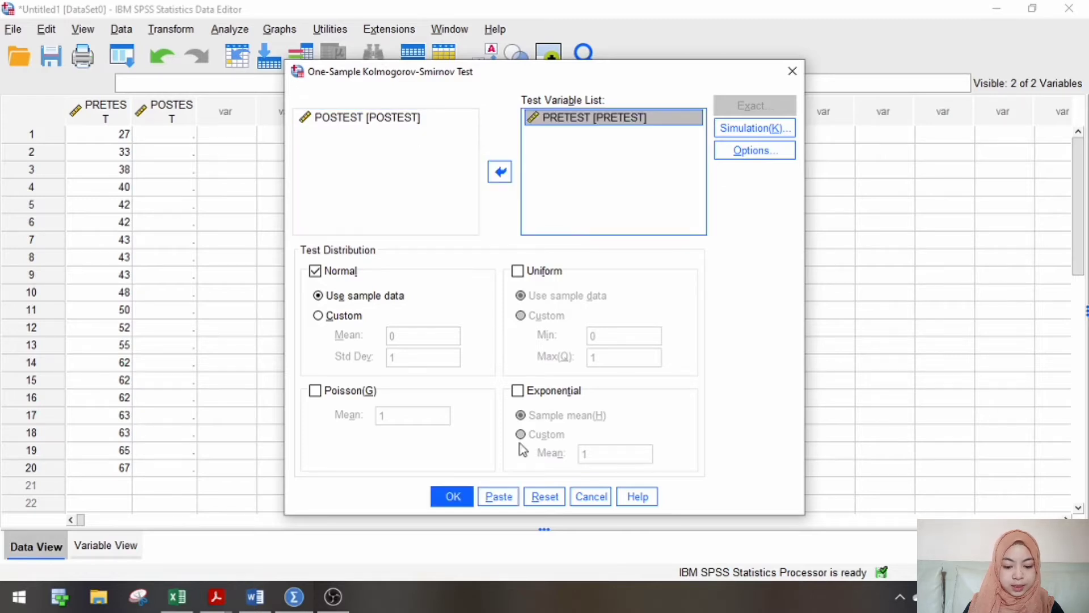
Run the K-S test on PRETEST and compare its output table with the results on the Excel sheet UJI KS DATA X
left_click(453, 497)
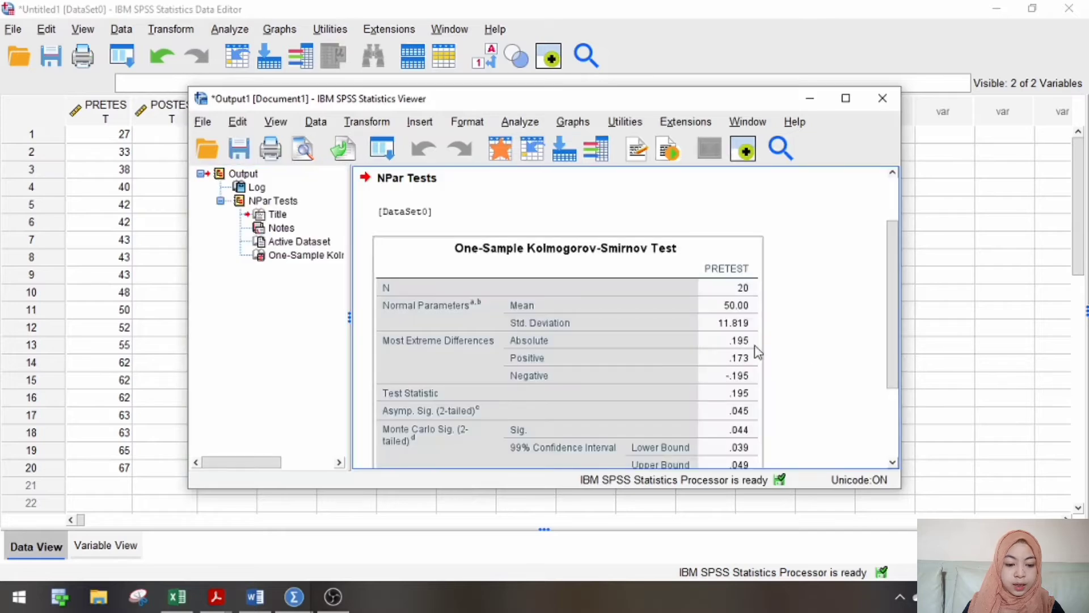
left_click_drag(890, 295, 891, 333)
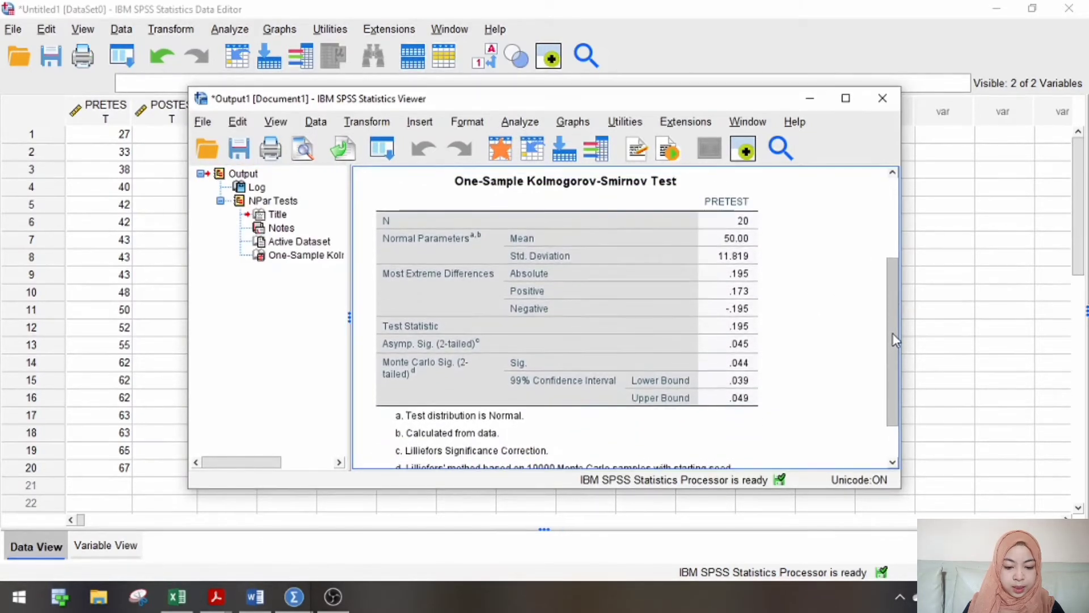
left_click(180, 603)
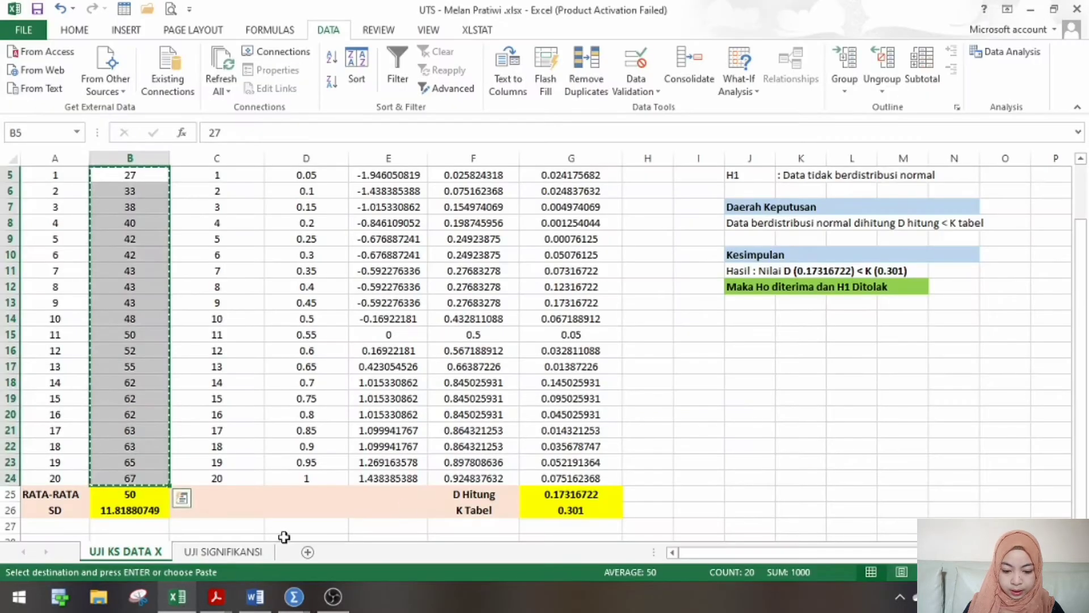
mouse_move(293, 596)
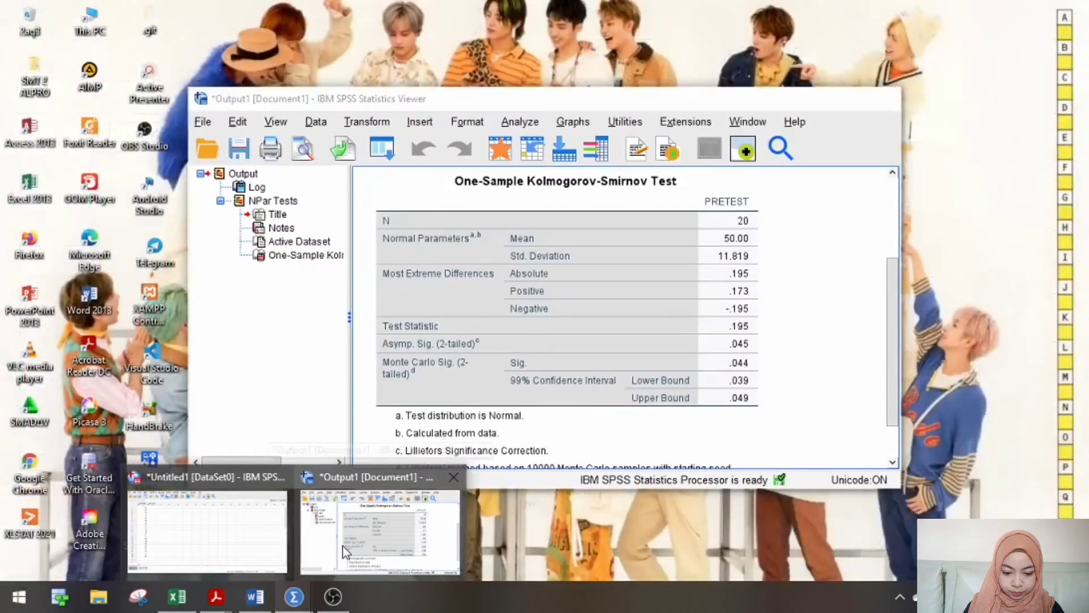
left_click(343, 545)
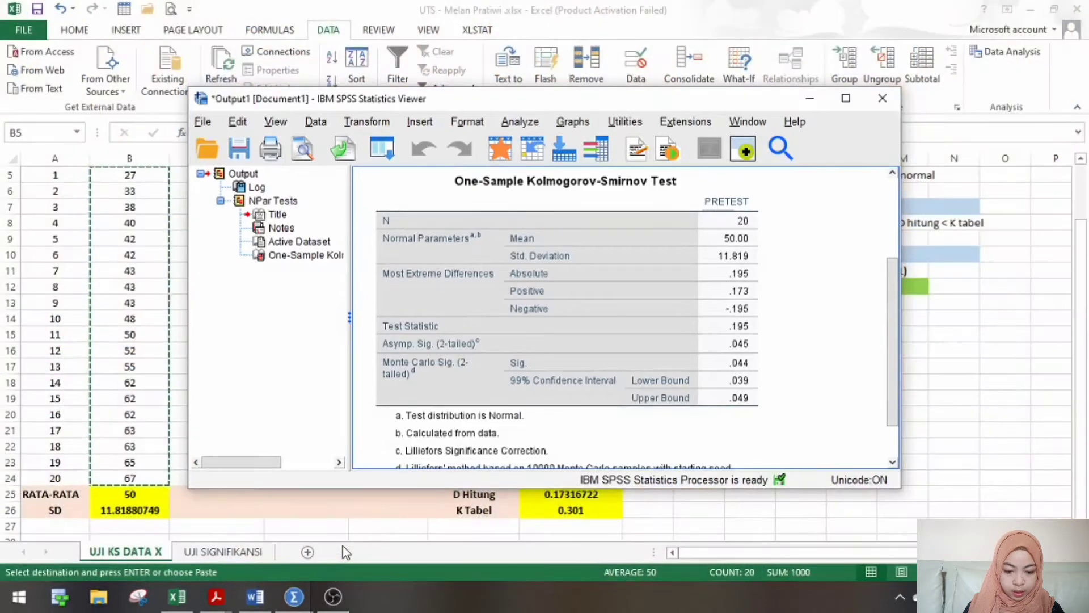
left_click_drag(466, 104, 496, 43)
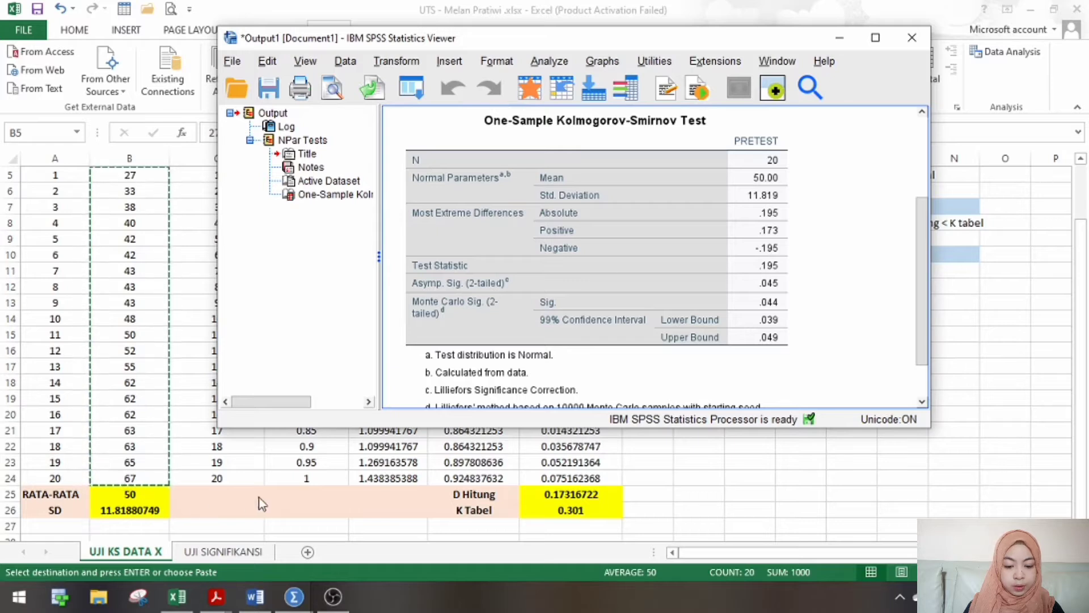
left_click(658, 288)
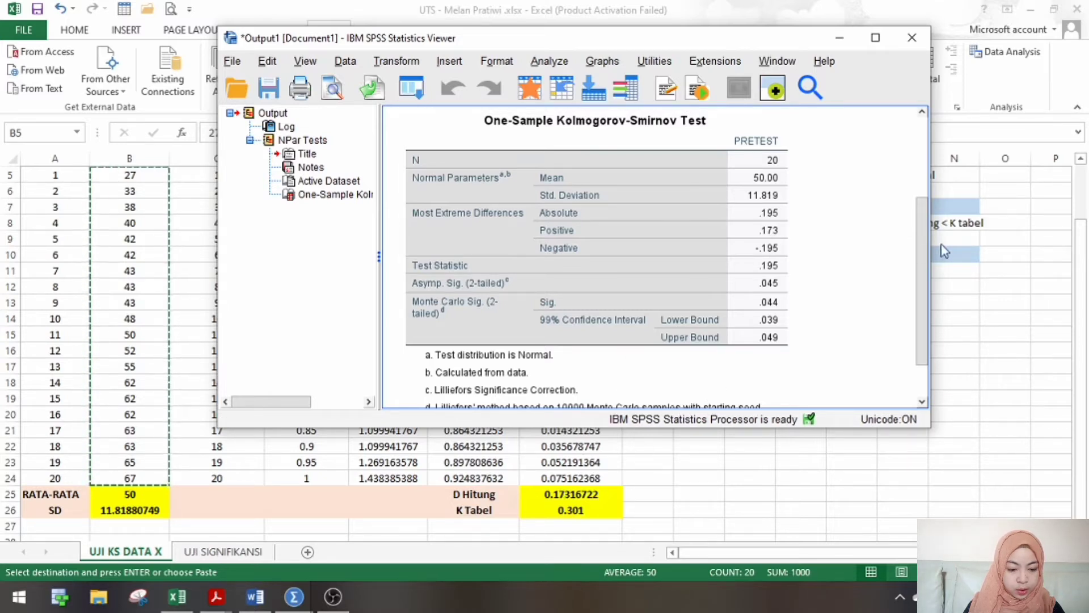
scroll(923, 280, "down", 2)
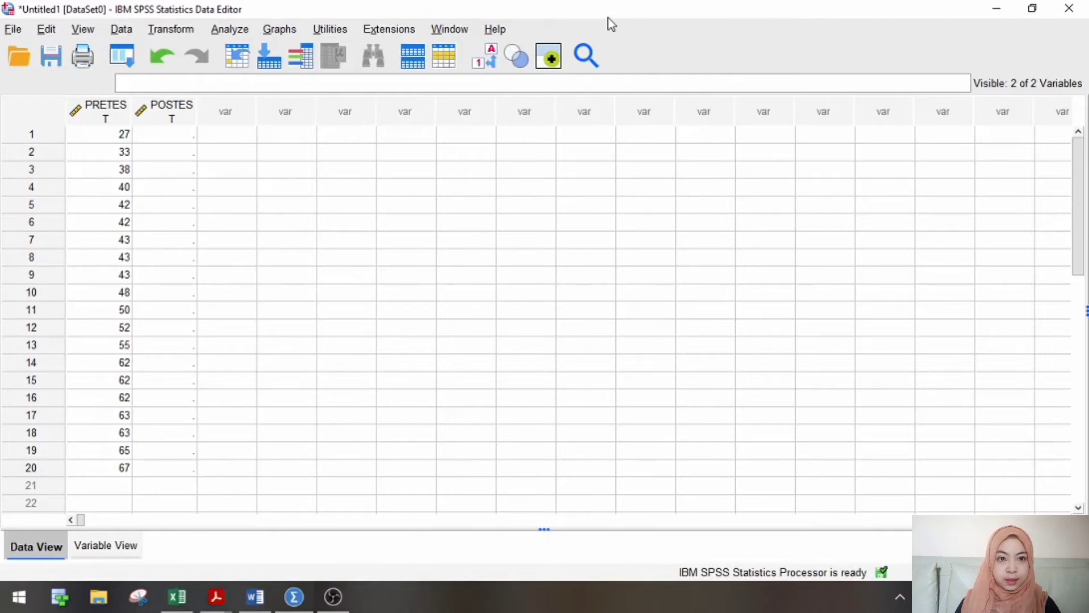
Copy the posttest scores in C5:C24 of the Excel sheet UJI SIGNIFIKANSI into the SPSS POSTEST column, starting at row 1
left_click(168, 137)
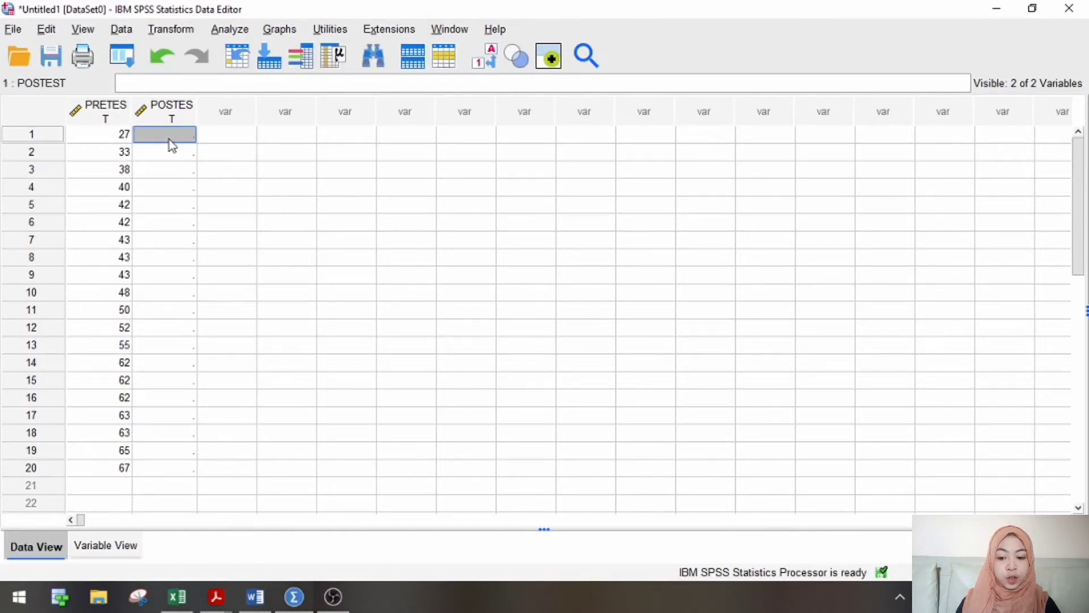
left_click(108, 546)
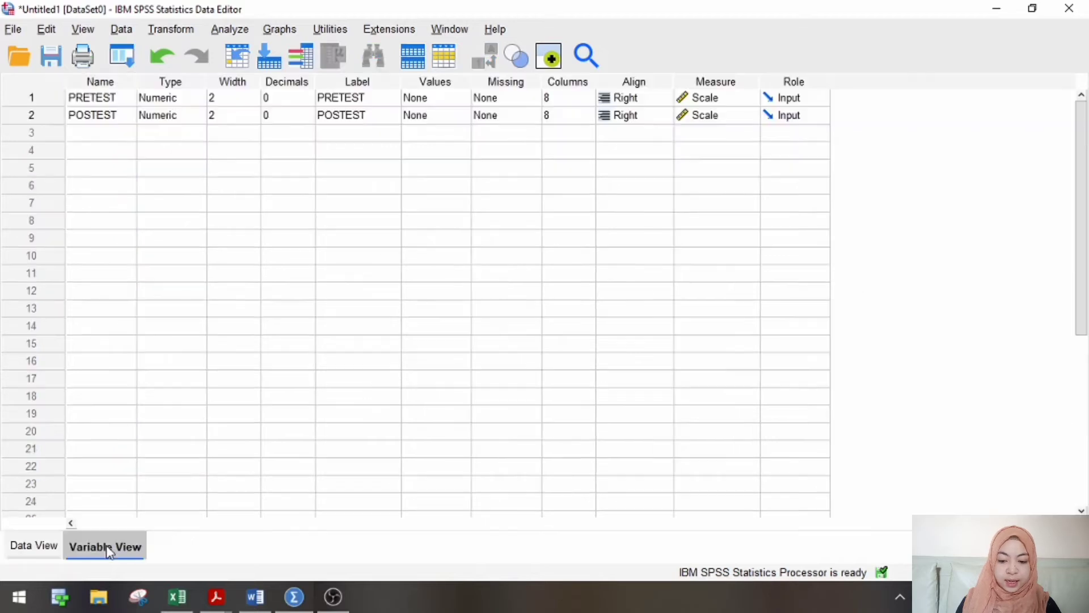
left_click(49, 548)
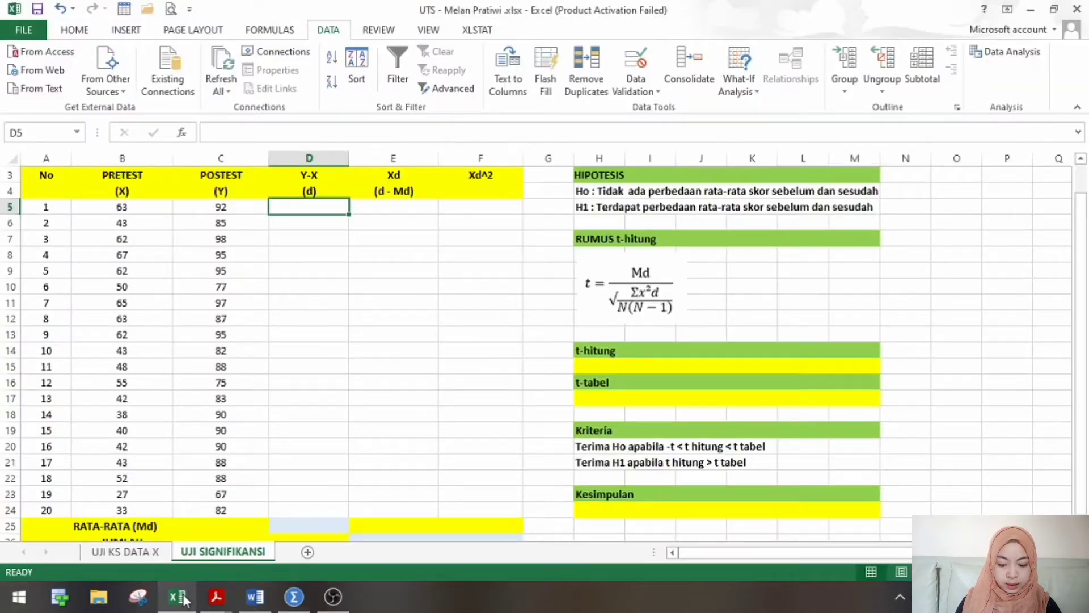
left_click(177, 597)
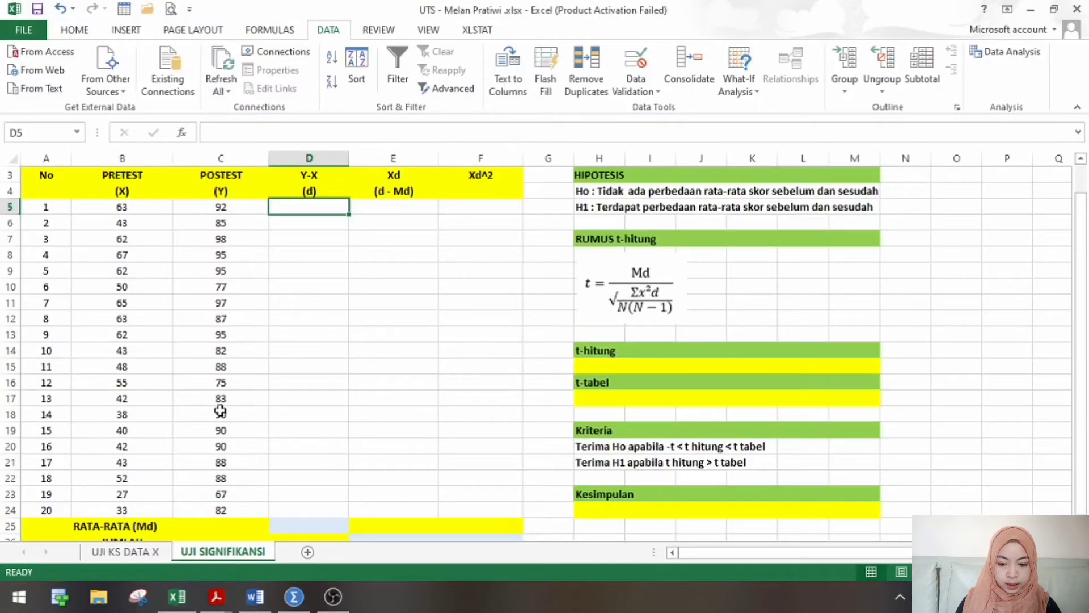
left_click_drag(227, 207, 222, 507)
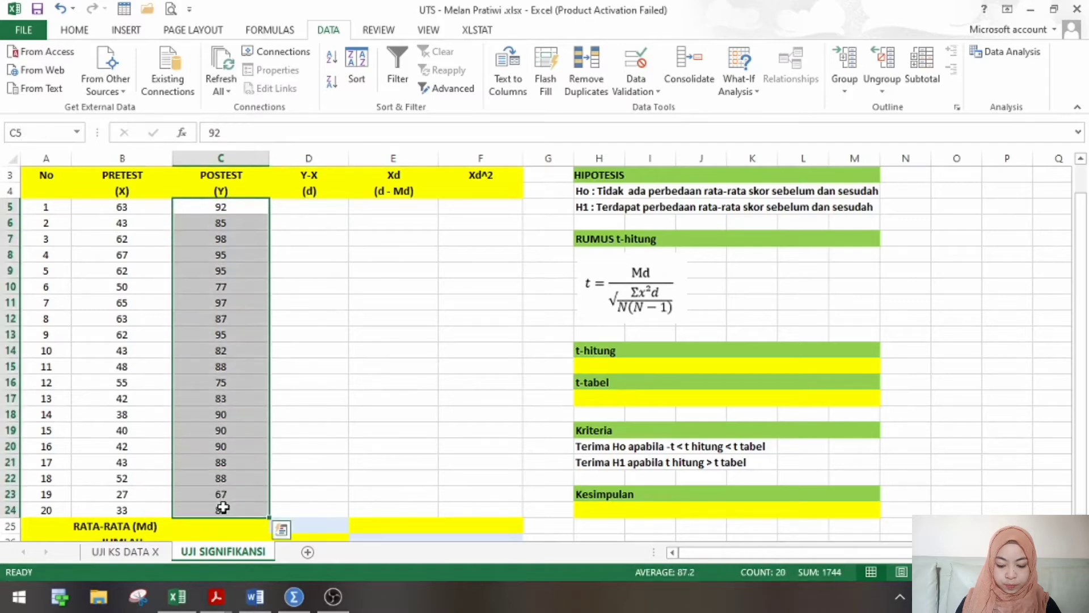
key("ctrl+c")
left_click(294, 597)
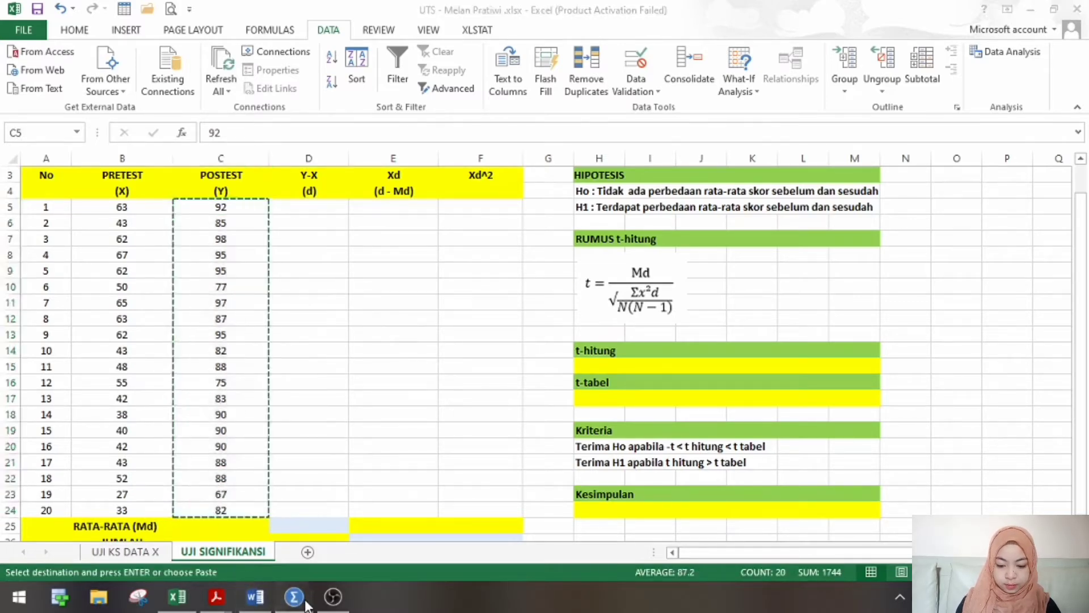
right_click(177, 135)
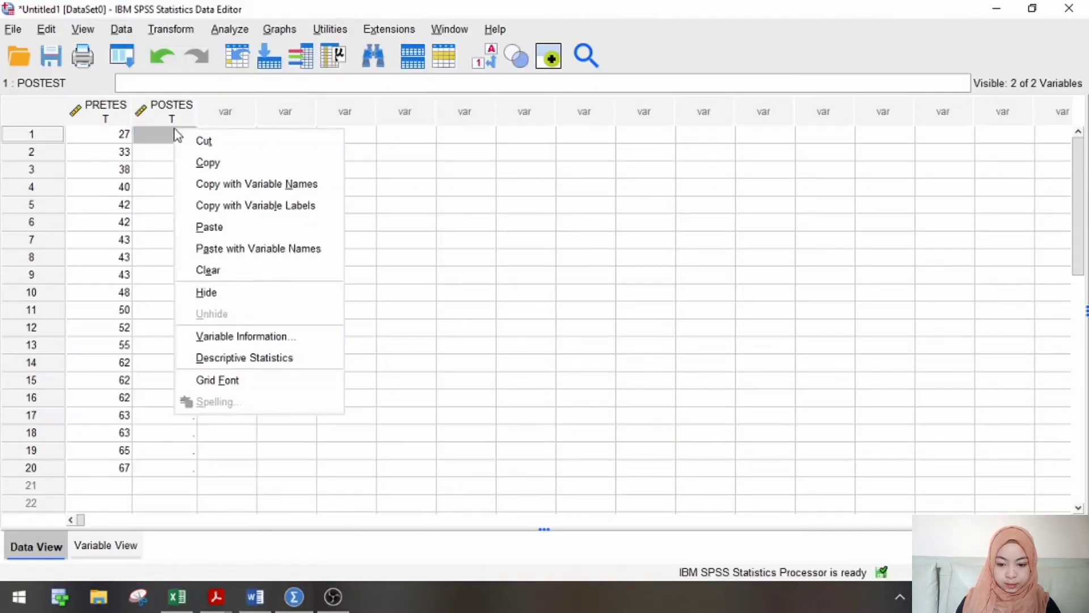
left_click(227, 233)
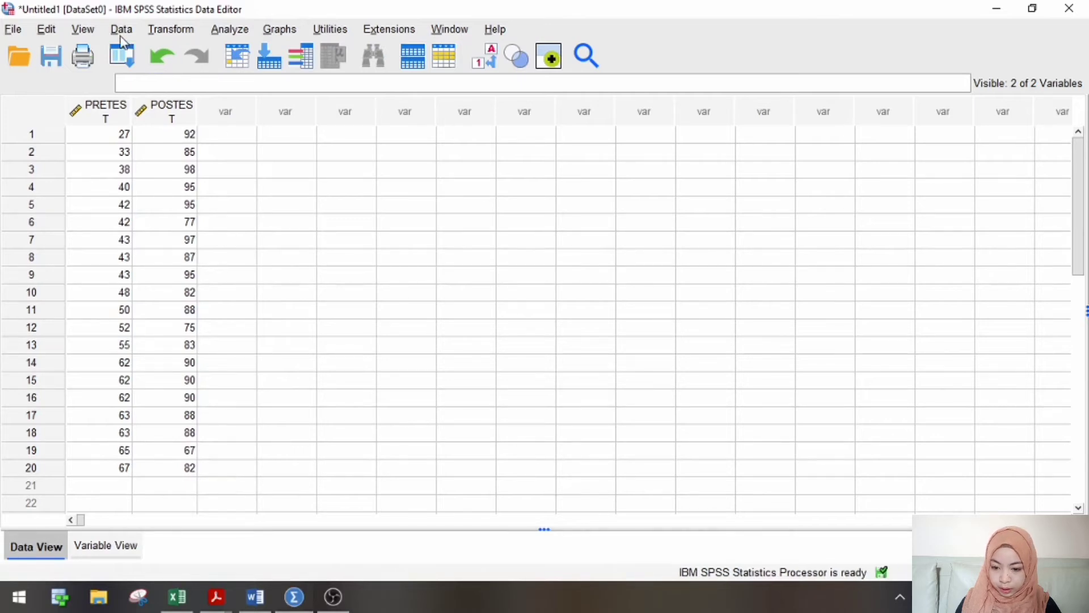
Run the legacy nonparametric 1-Sample K-S test with POSTEST instead of PRETEST as the test variable, and review the output
left_click(230, 34)
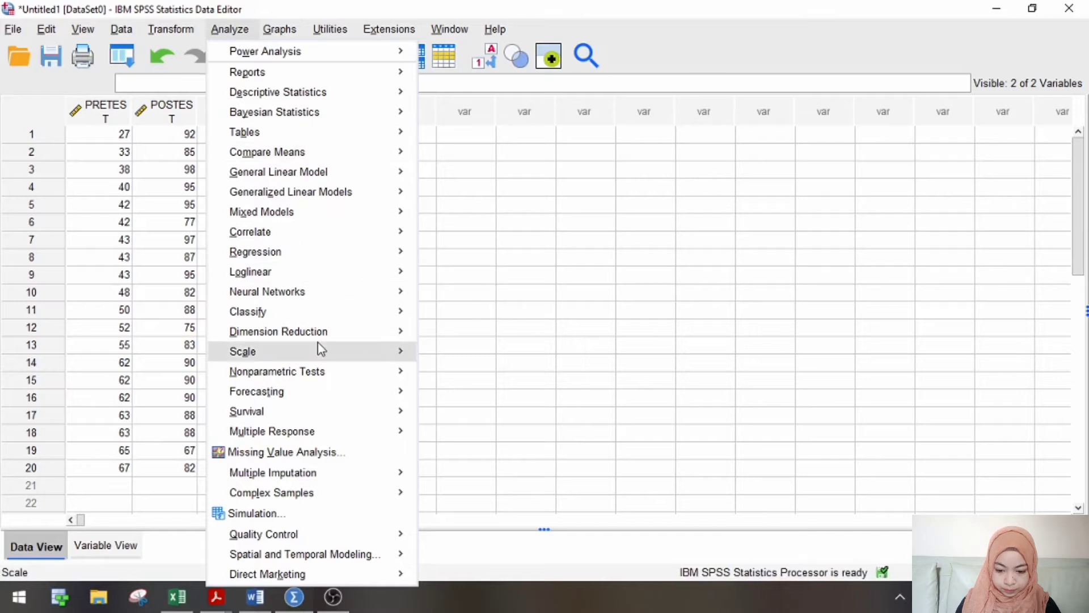
mouse_move(331, 369)
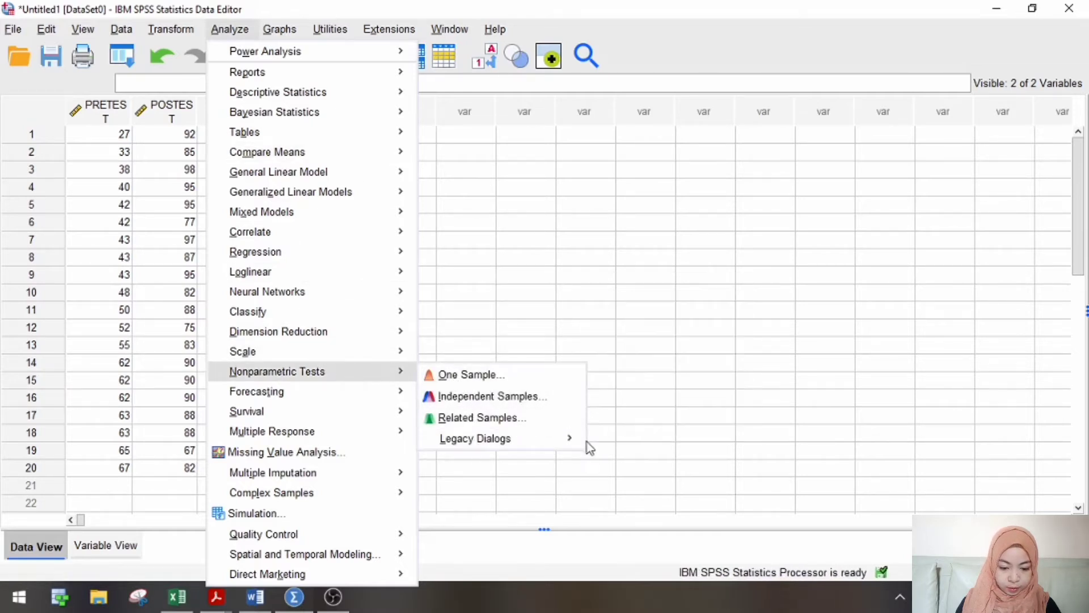
mouse_move(573, 440)
left_click(650, 347)
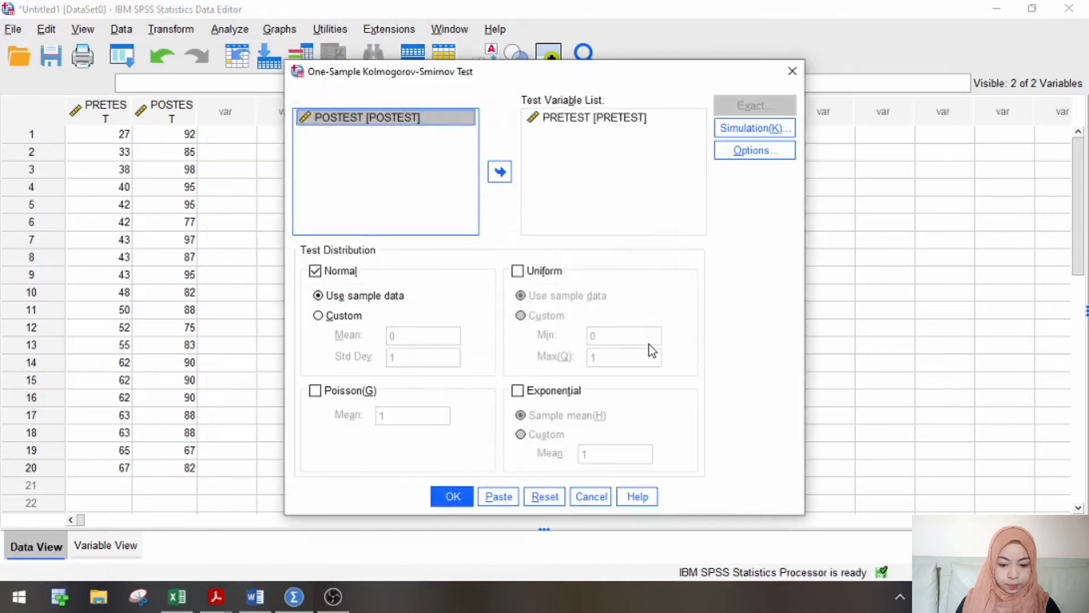
left_click(567, 120)
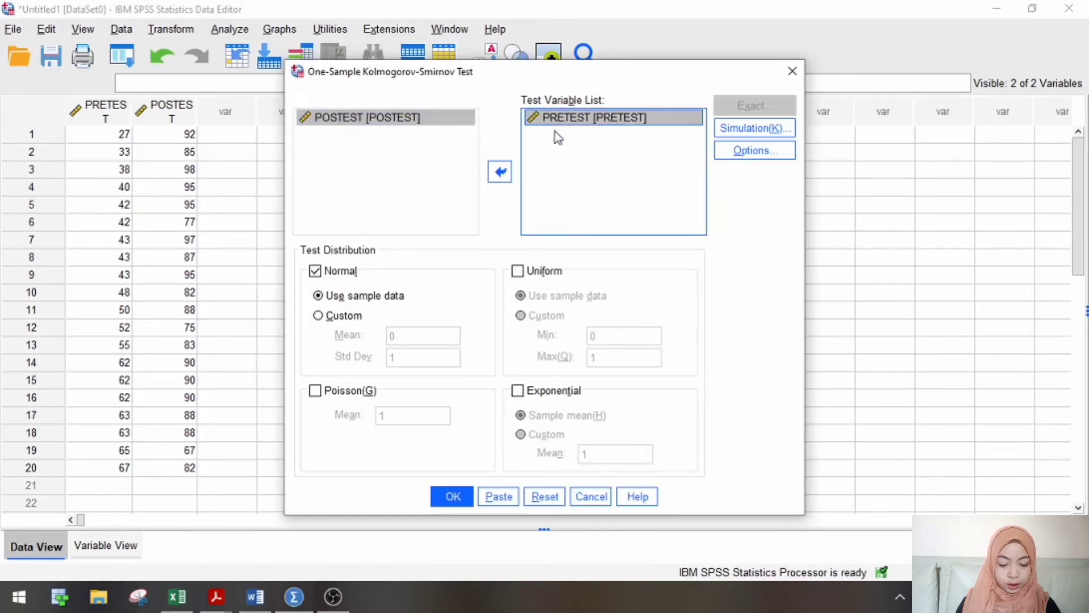
left_click(494, 176)
left_click(441, 134)
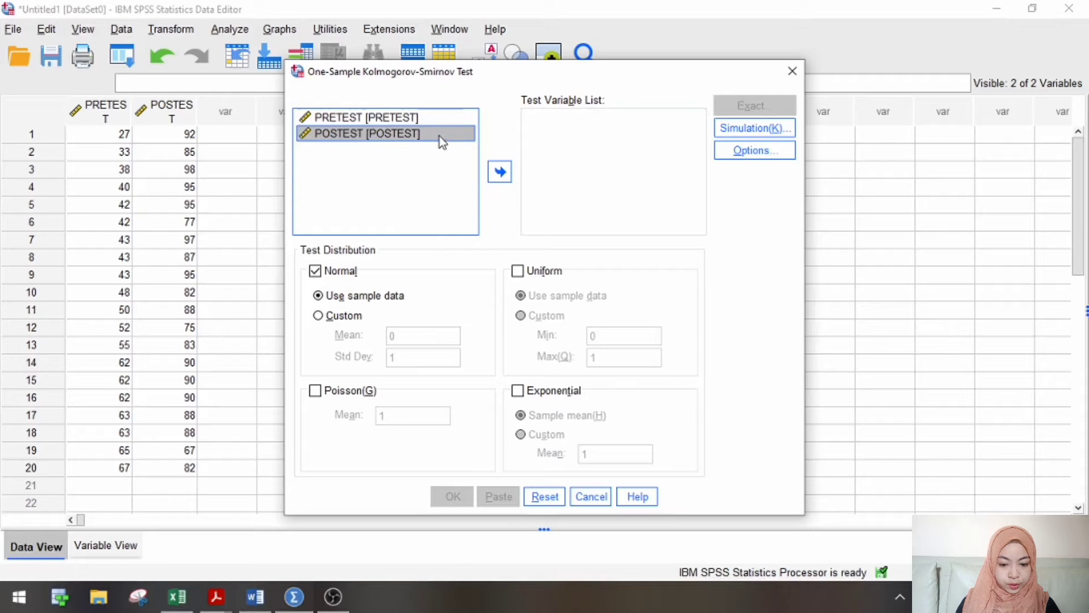
left_click(501, 172)
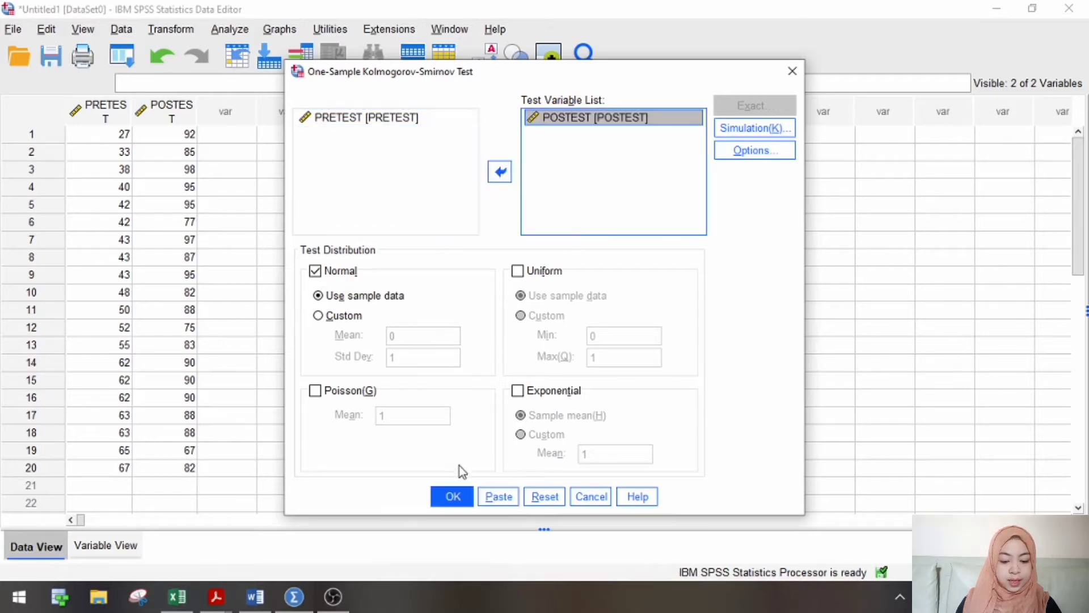
left_click(452, 497)
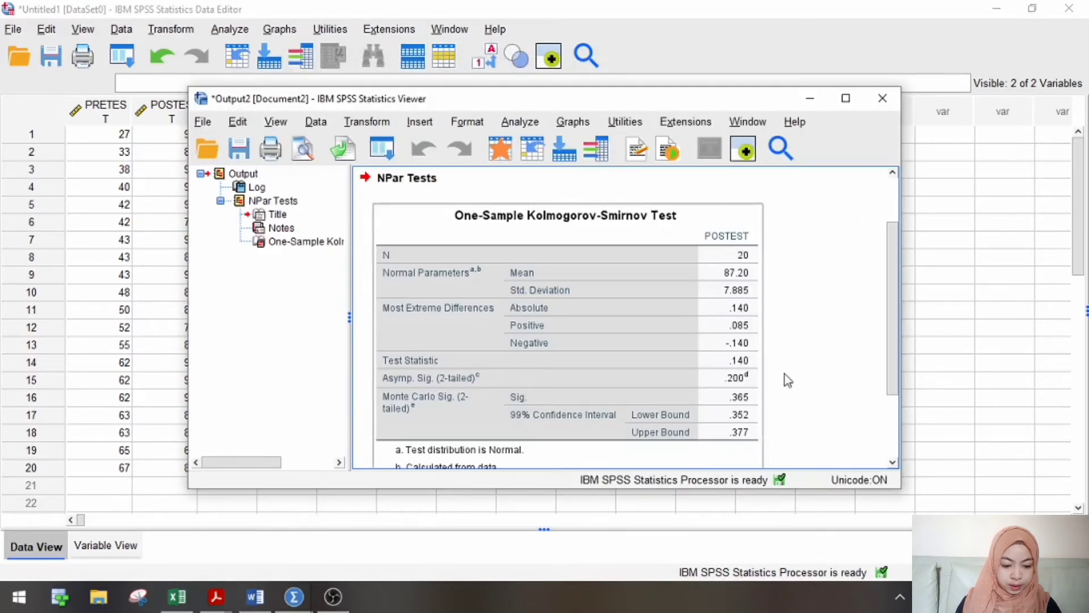
scroll(895, 315, "down", 3)
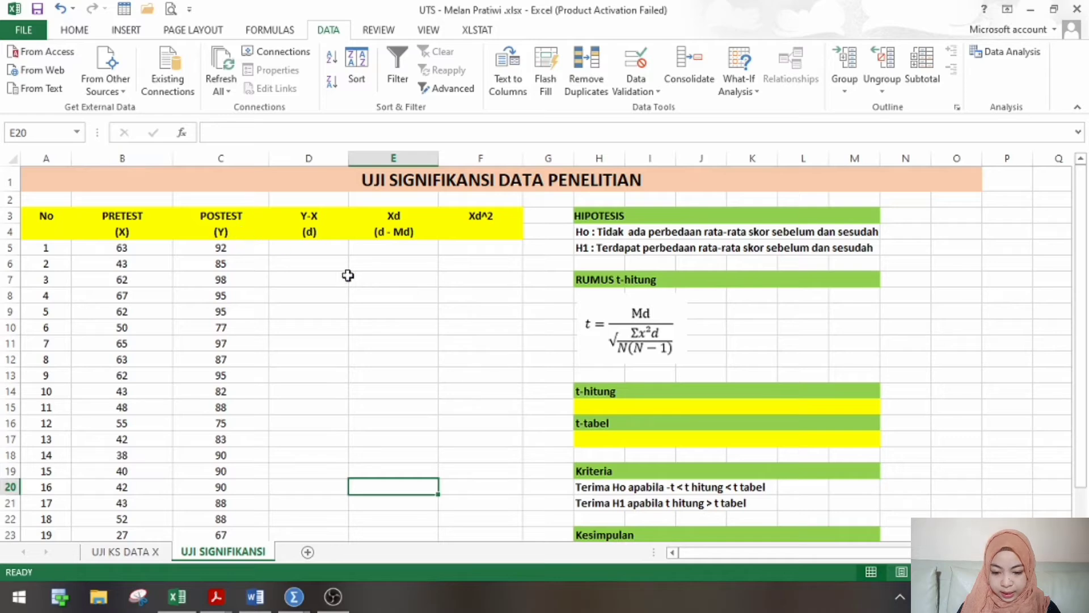
On the Excel sheet UJI SIGNIFIKANSI, sort B5:C24 by column B values from smallest to largest
left_click(140, 248)
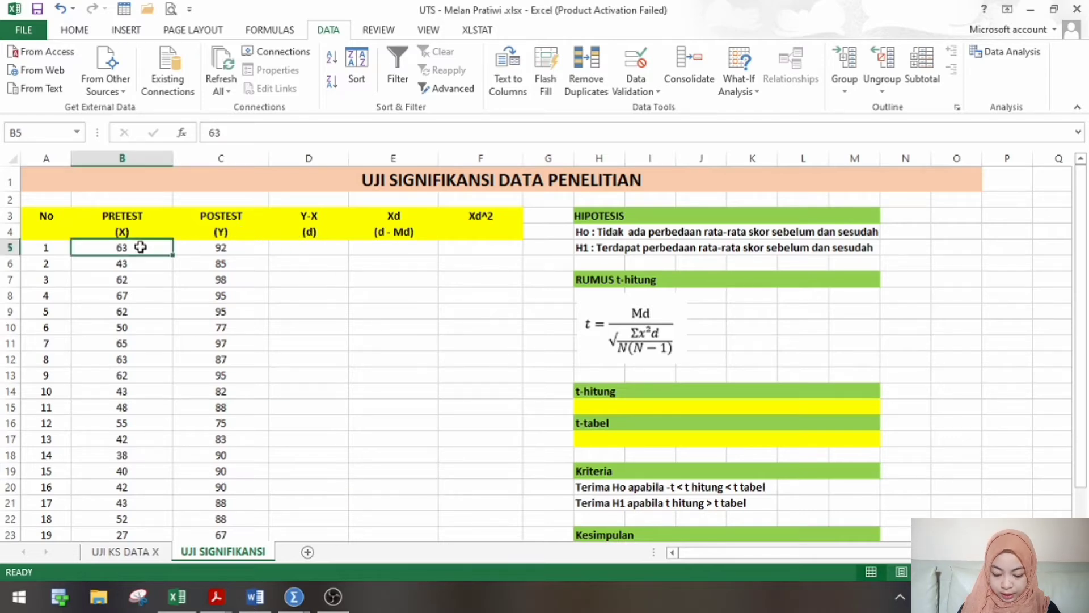
left_click_drag(140, 248, 224, 477)
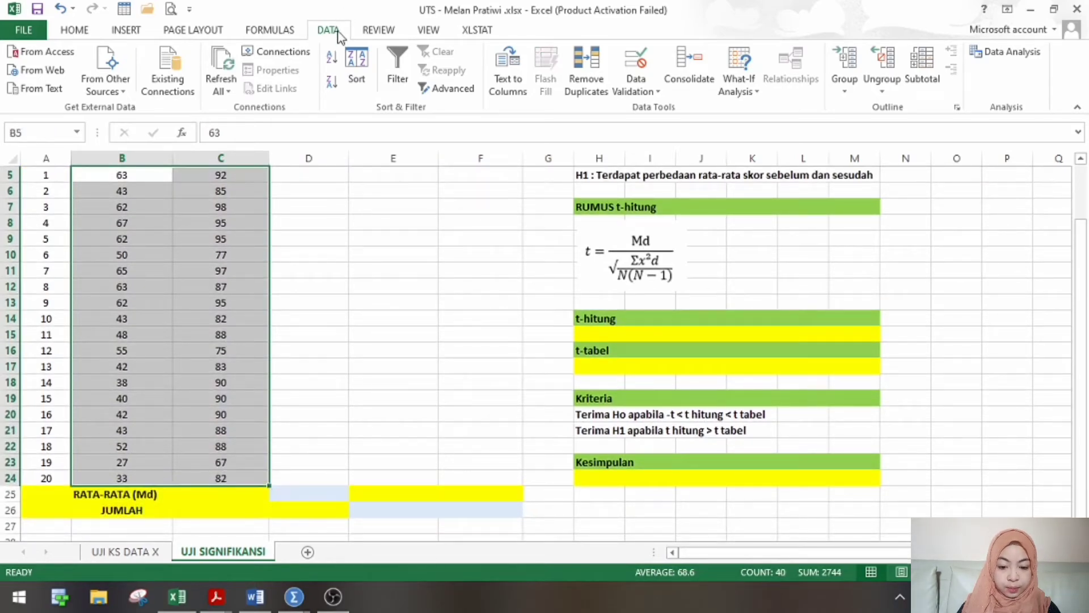
left_click(356, 71)
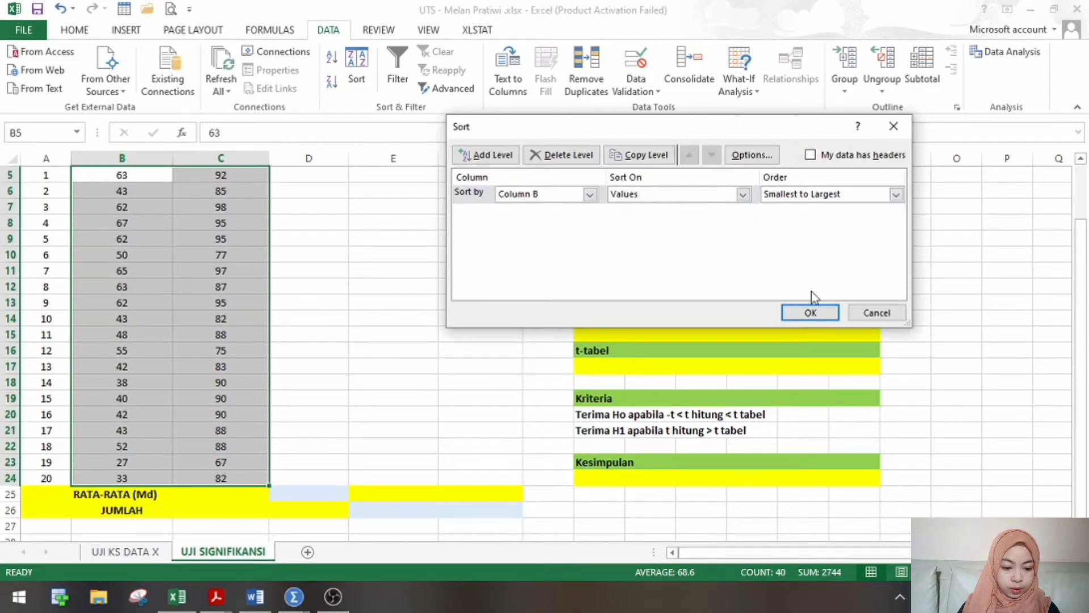
left_click(810, 313)
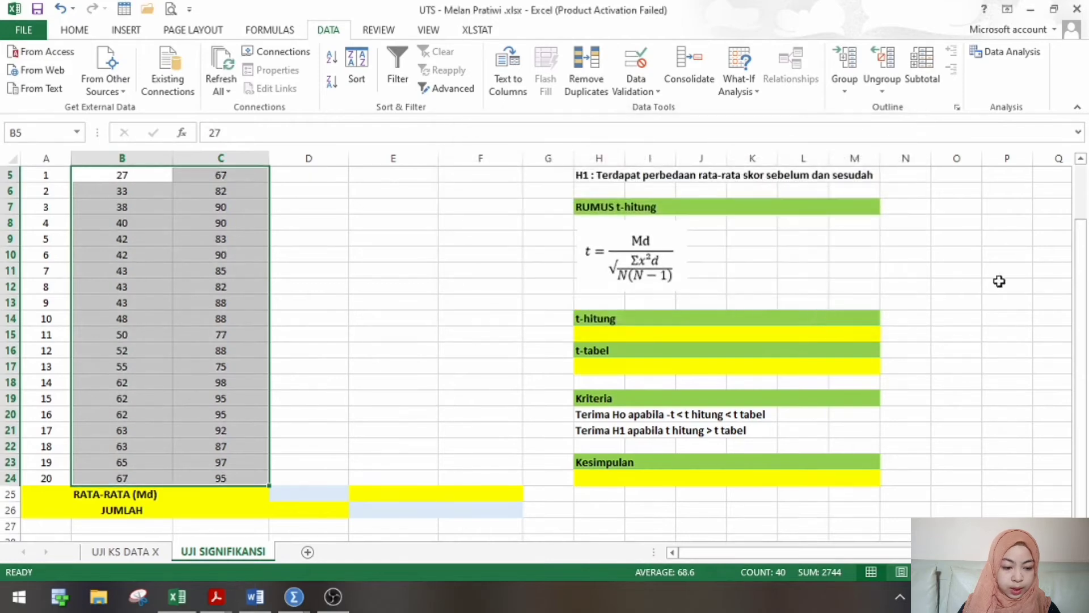
Enter the posttest-minus-pretest formula =C5-B5 in D5 and fill it down to D24
left_click_drag(1085, 311, 1084, 267)
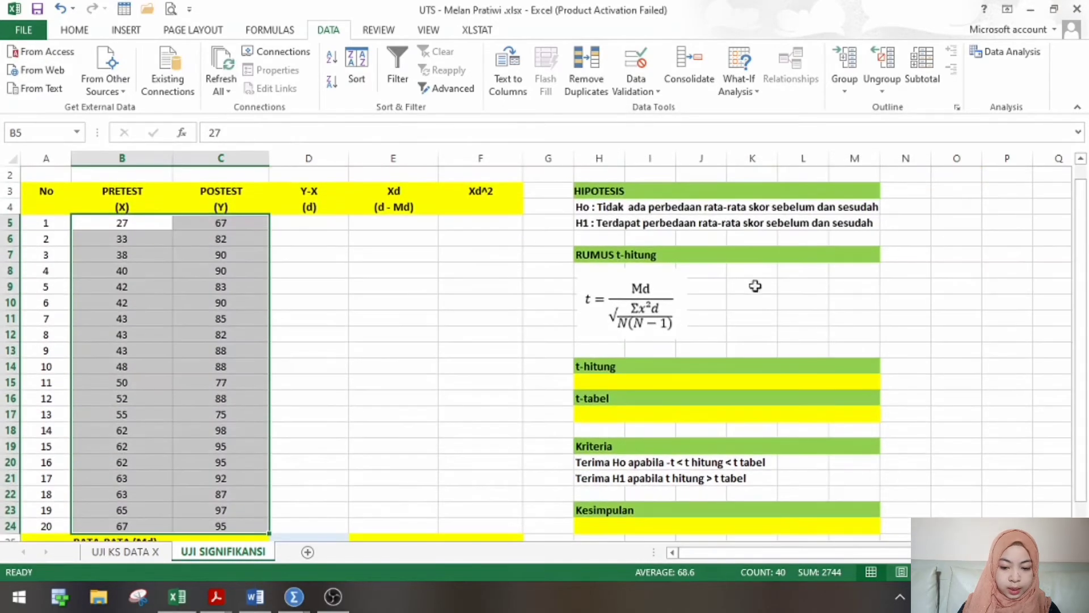
left_click(290, 227)
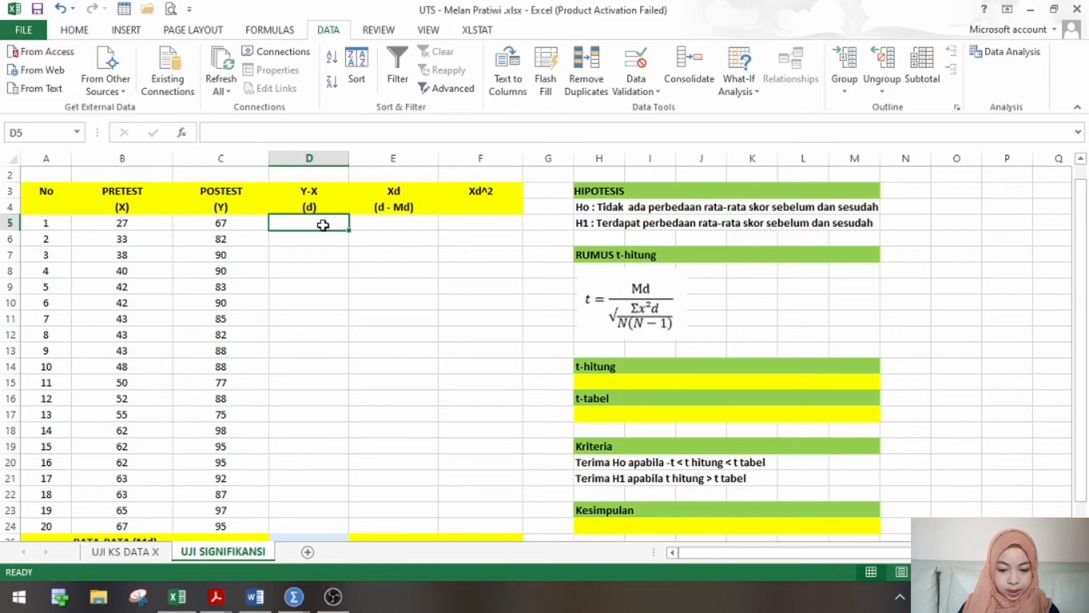
type("=")
left_click(245, 223)
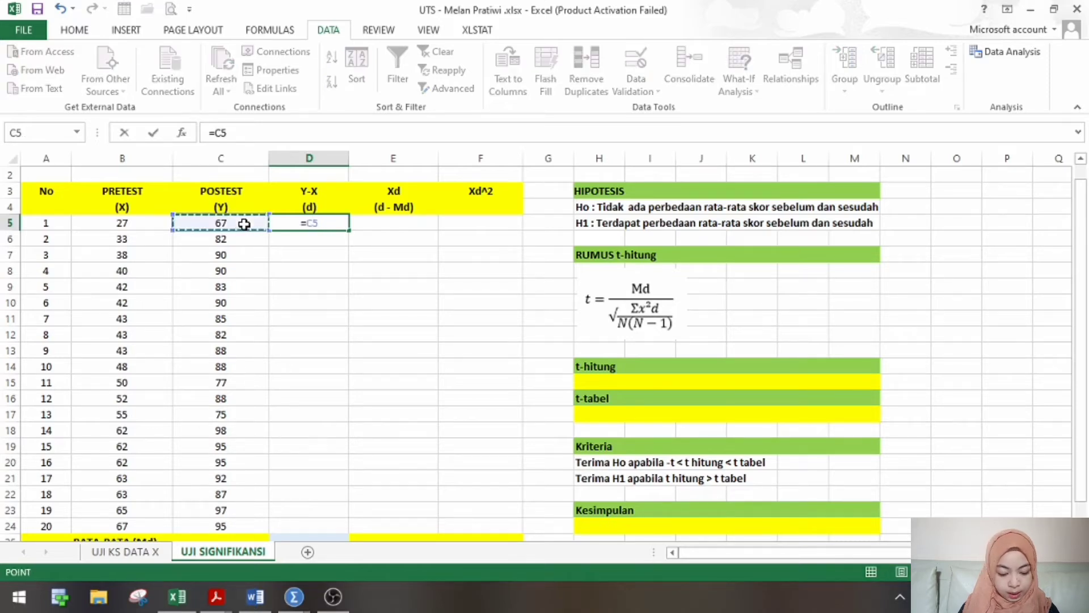
type("-")
left_click(129, 224)
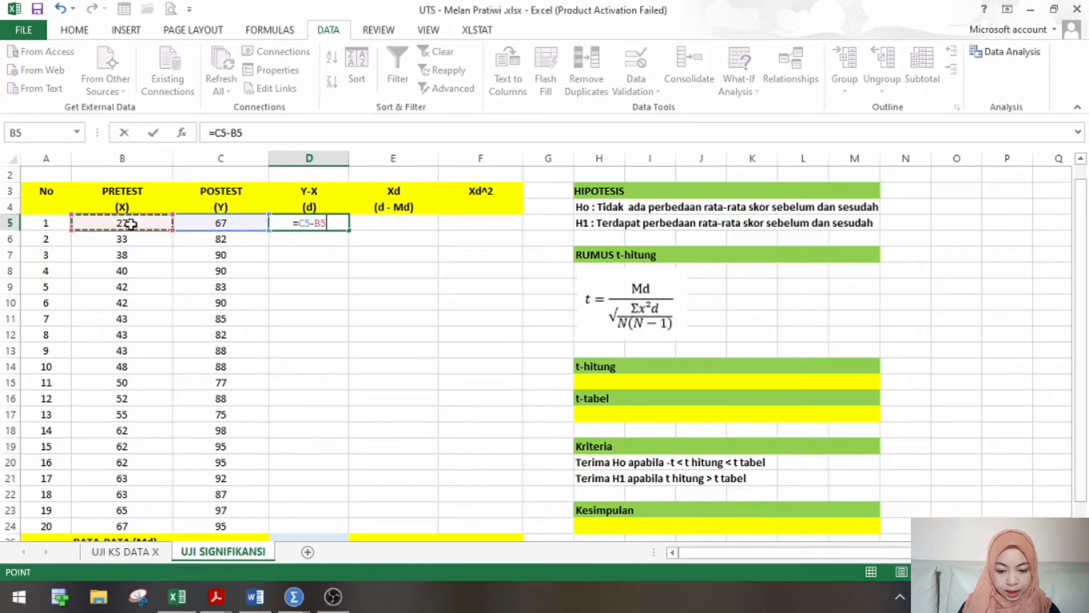
key("Return")
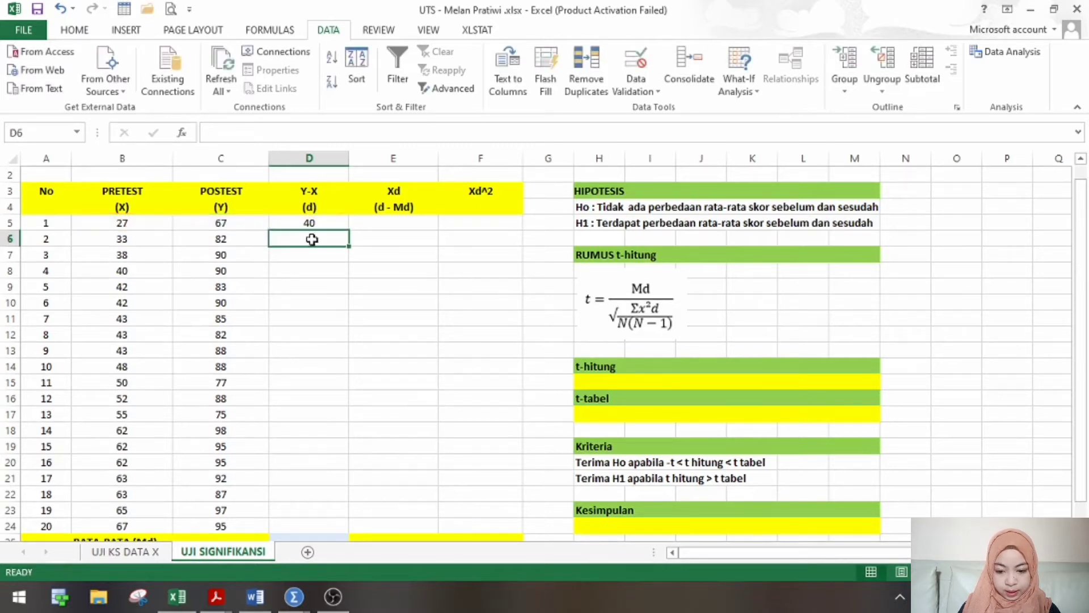
left_click(340, 222)
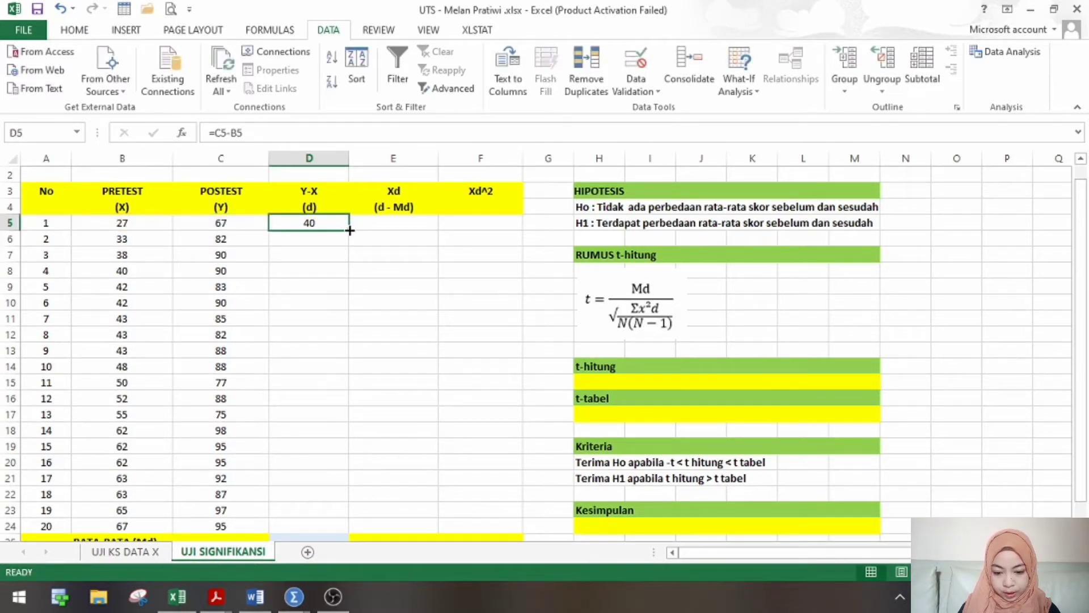
left_click_drag(349, 230, 354, 533)
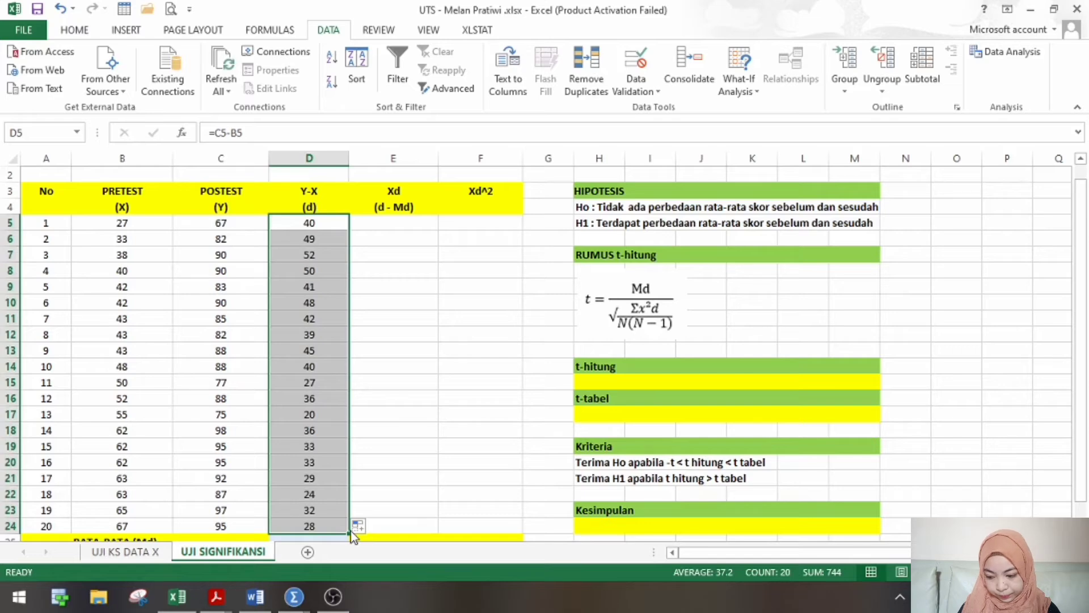
Calculate the mean of the differences (Md) in D25 with =AVERAGE(D5:D24)
left_click_drag(1083, 248, 1086, 282)
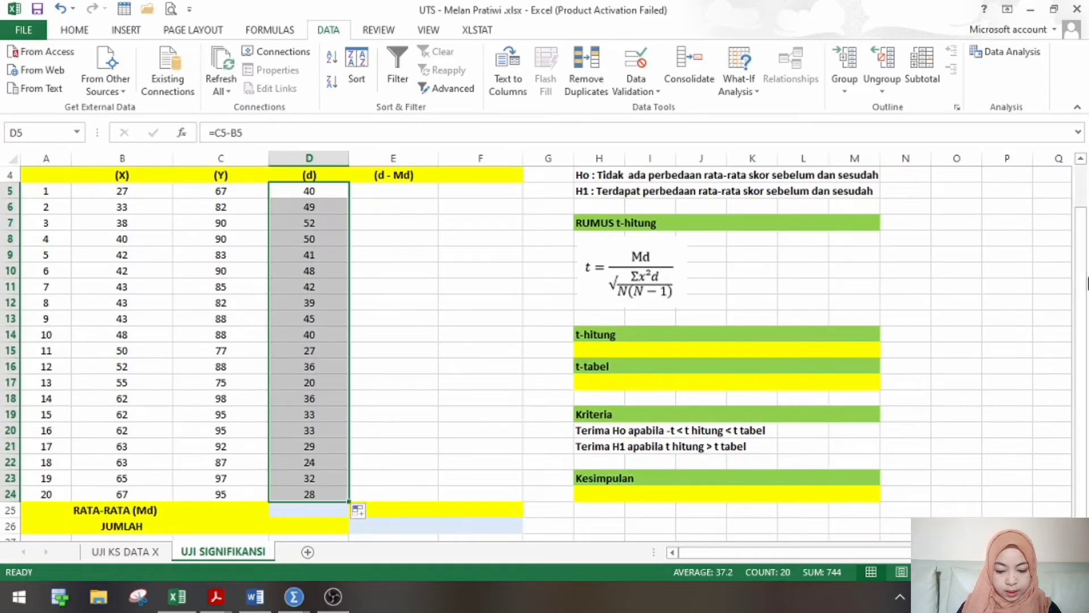
left_click(337, 510)
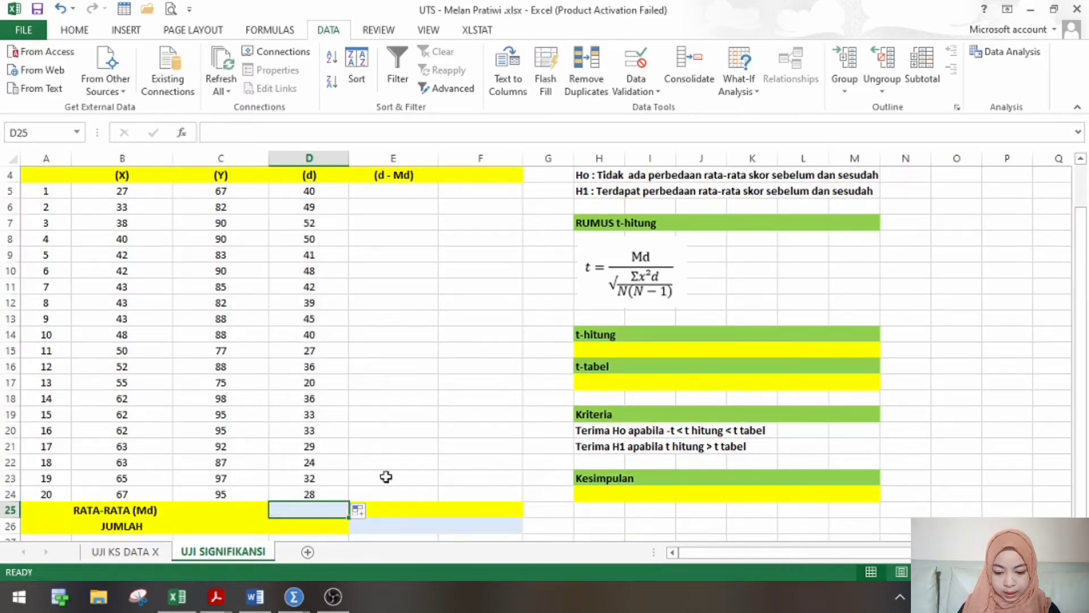
left_click(1081, 159)
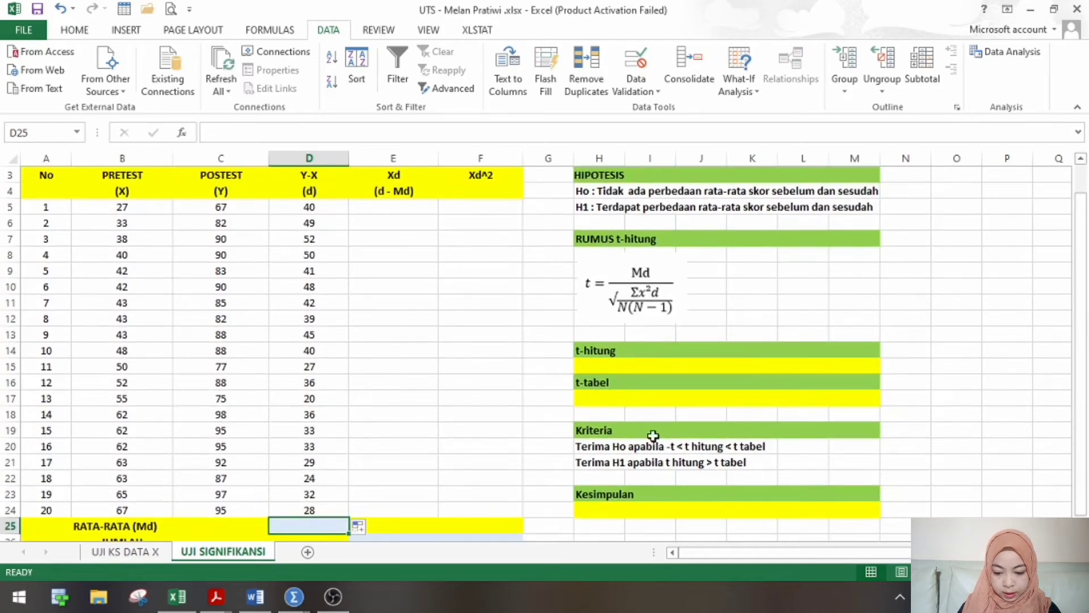
type("=")
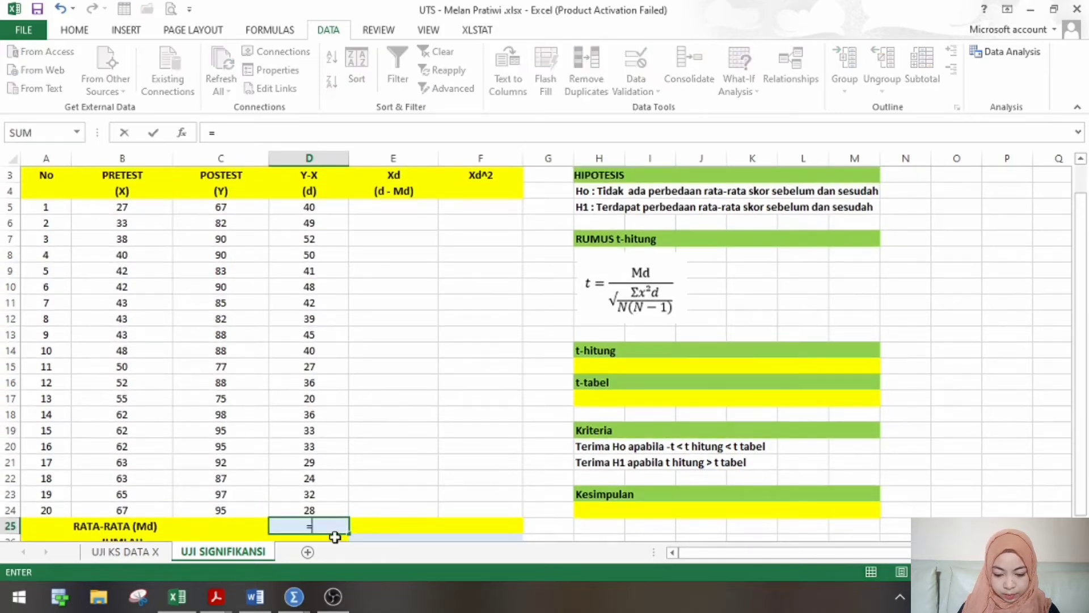
type("AVE")
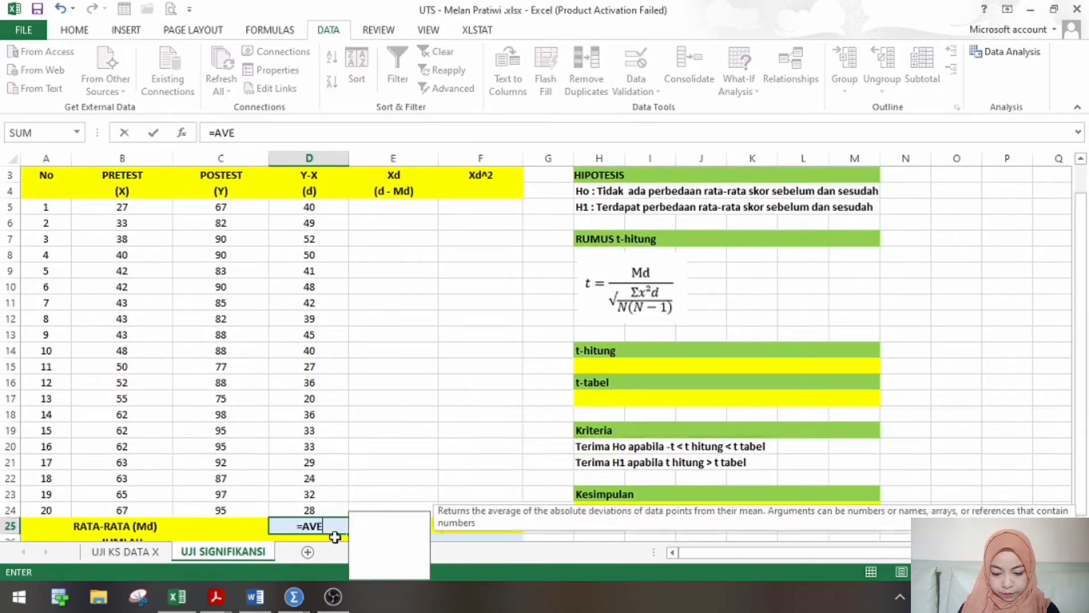
type("RAGE(")
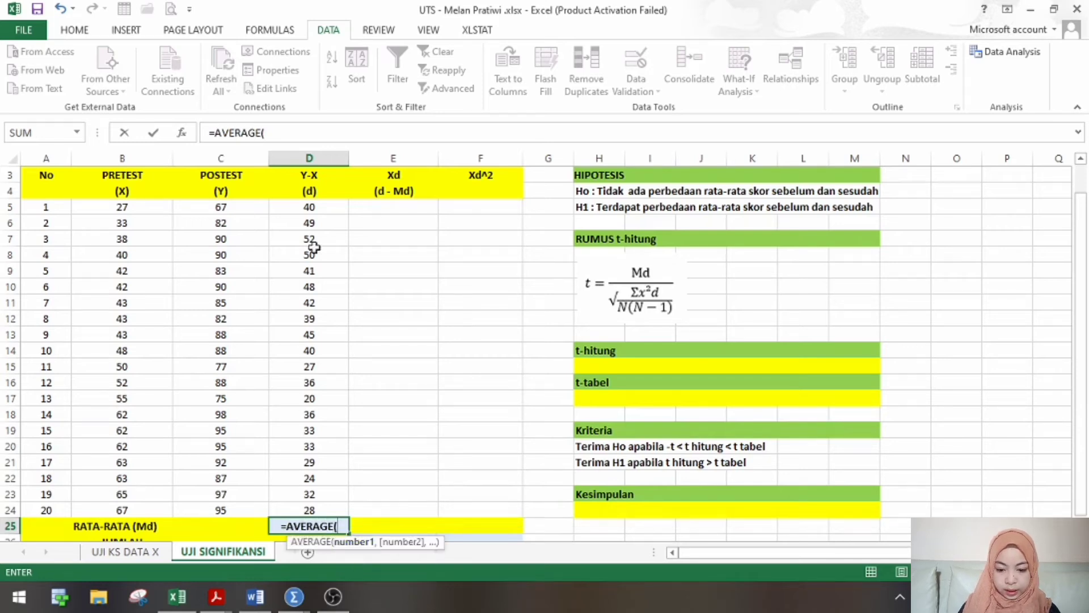
left_click_drag(322, 205, 321, 510)
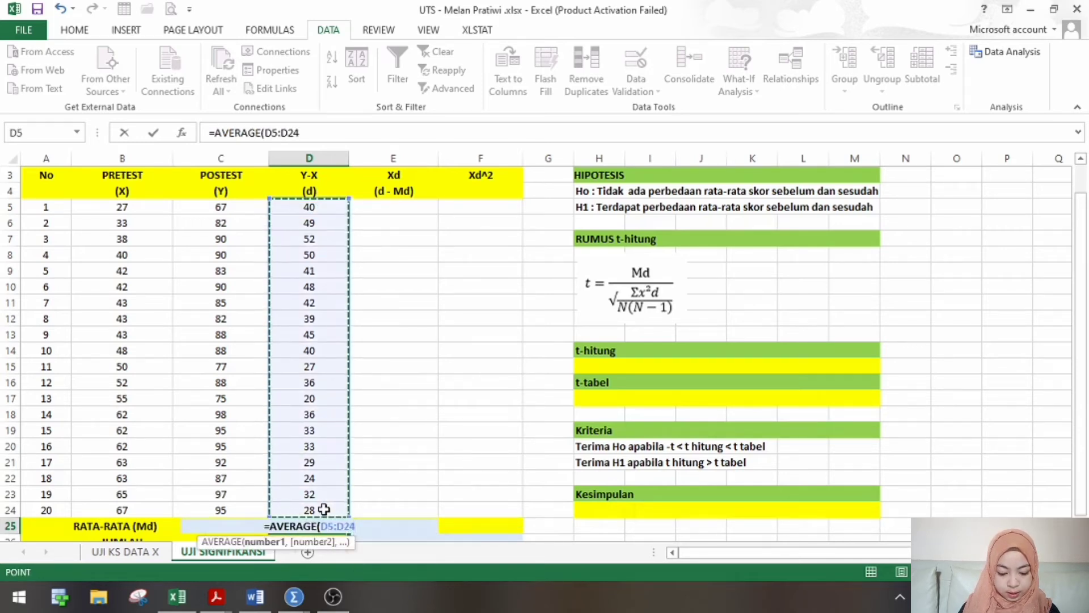
type(")")
key("Return")
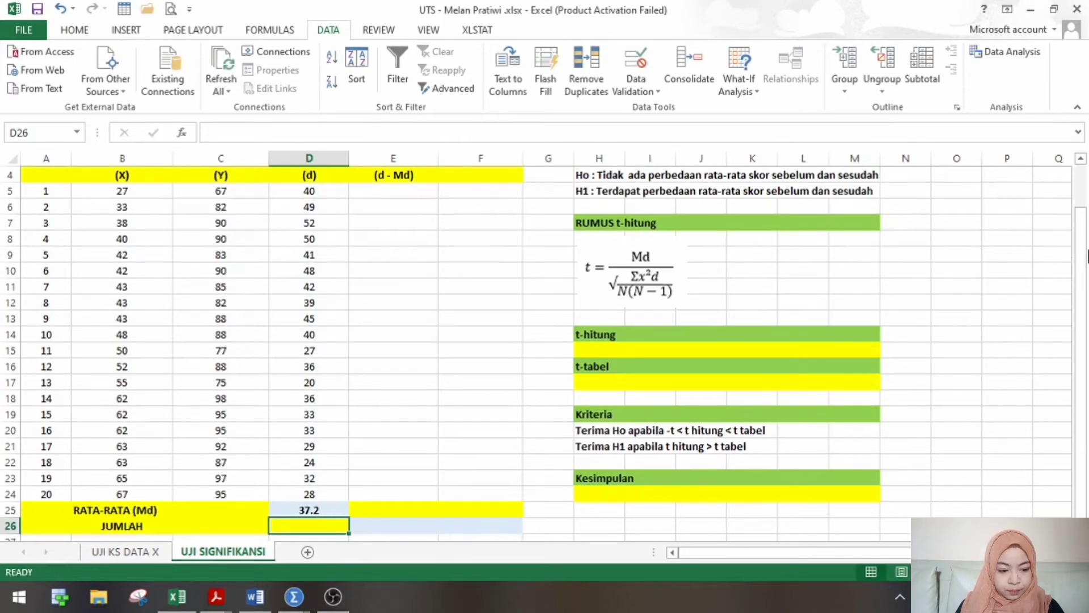
Enter the deviation formula =D5-$D$25 in E5 and fill it down to E24
left_click(1081, 159)
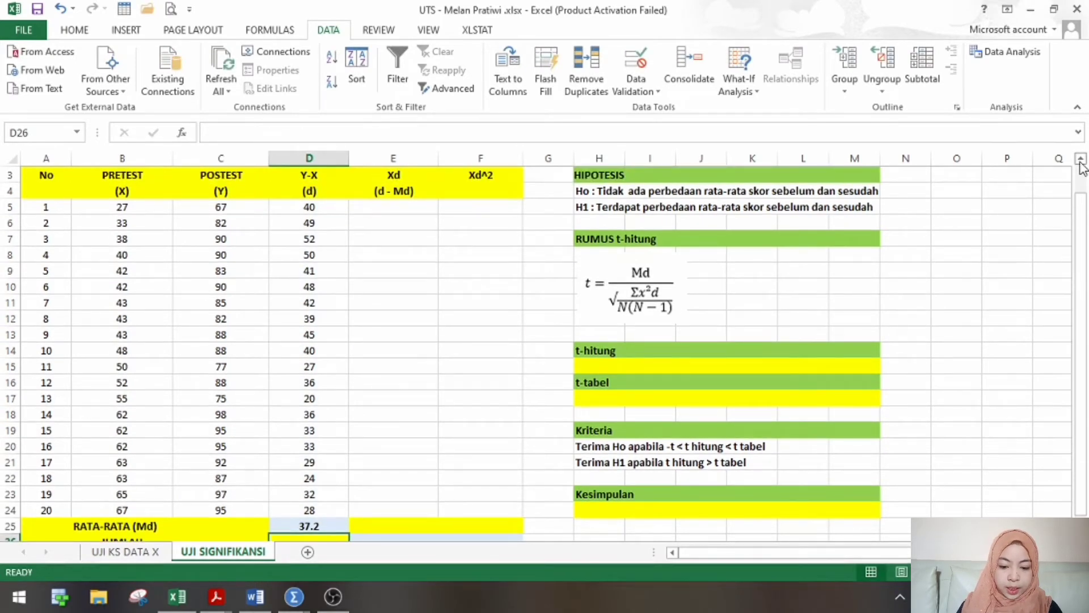
left_click(428, 209)
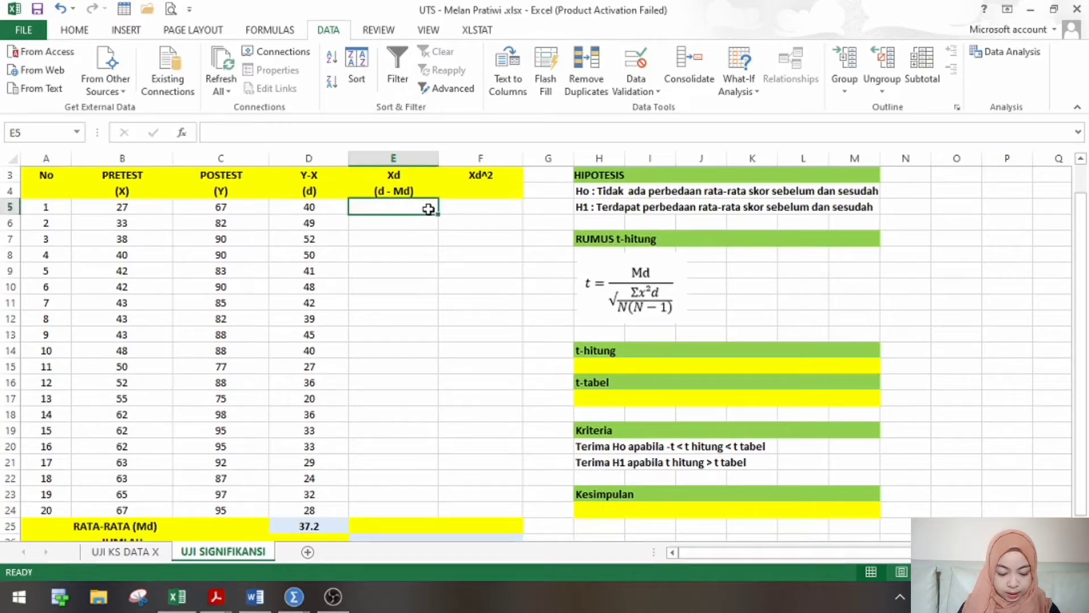
type("=")
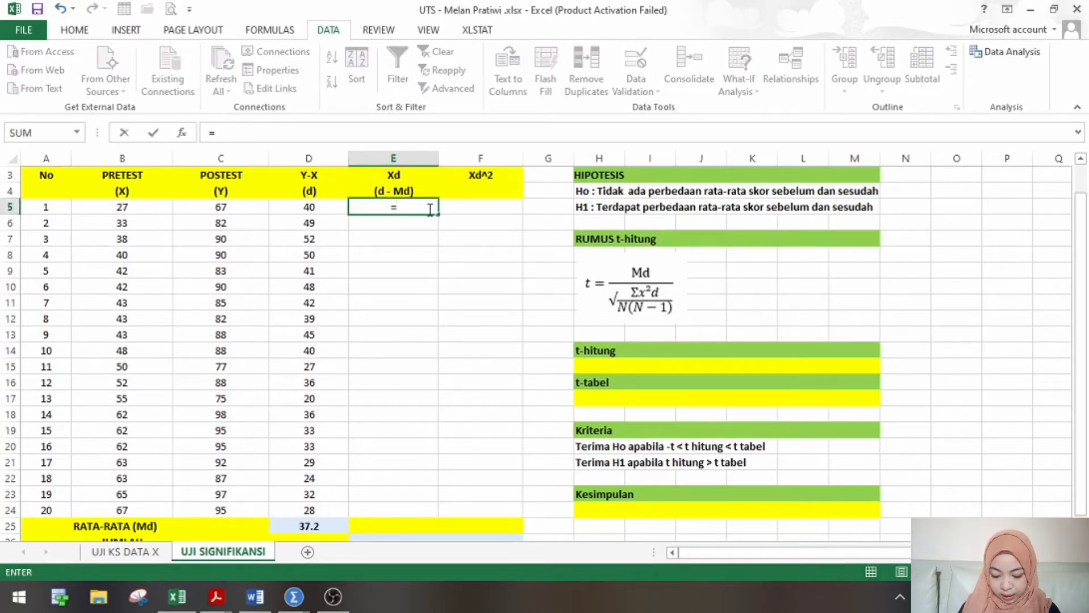
left_click(316, 210)
type("-")
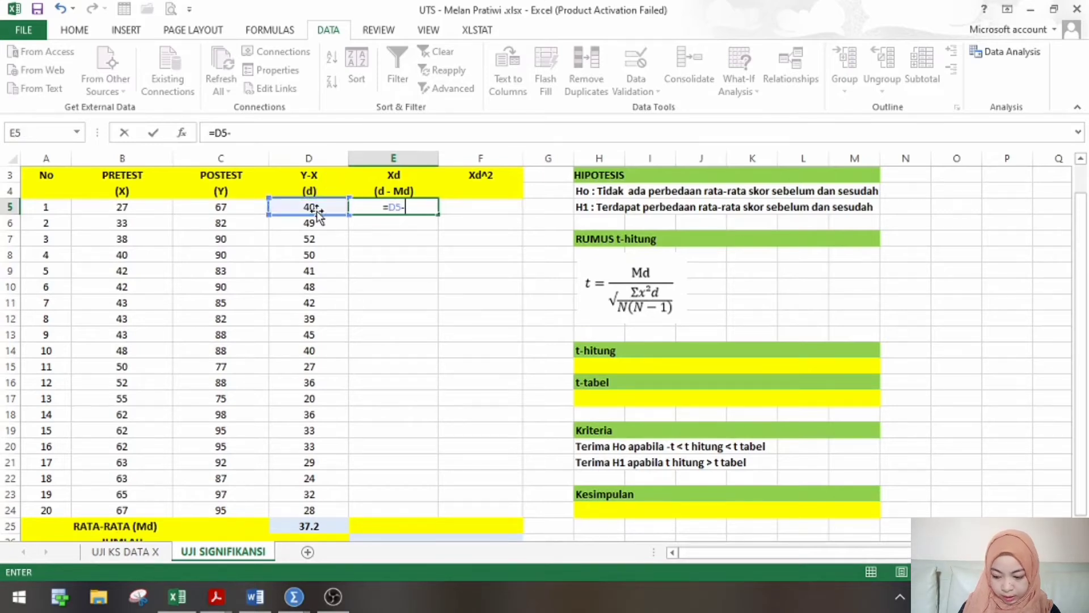
left_click(328, 527)
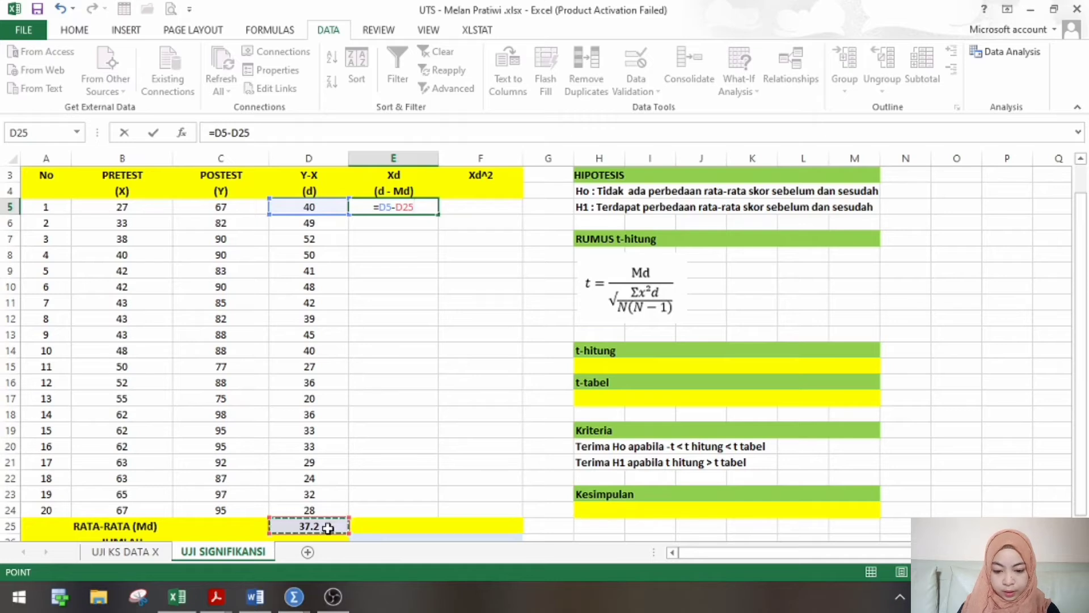
key("F4")
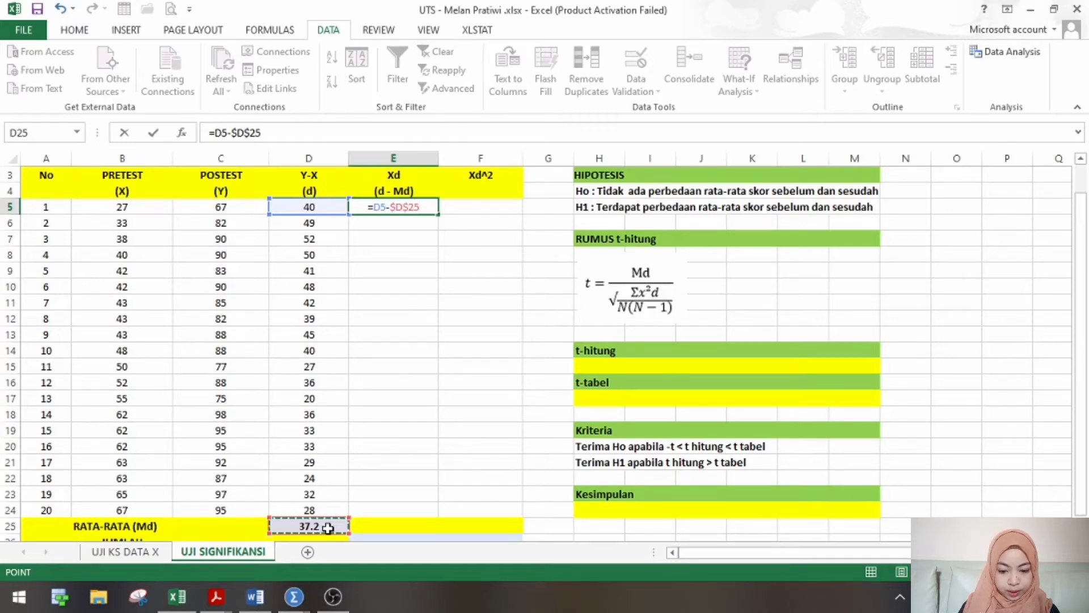
key("Return")
left_click(434, 209)
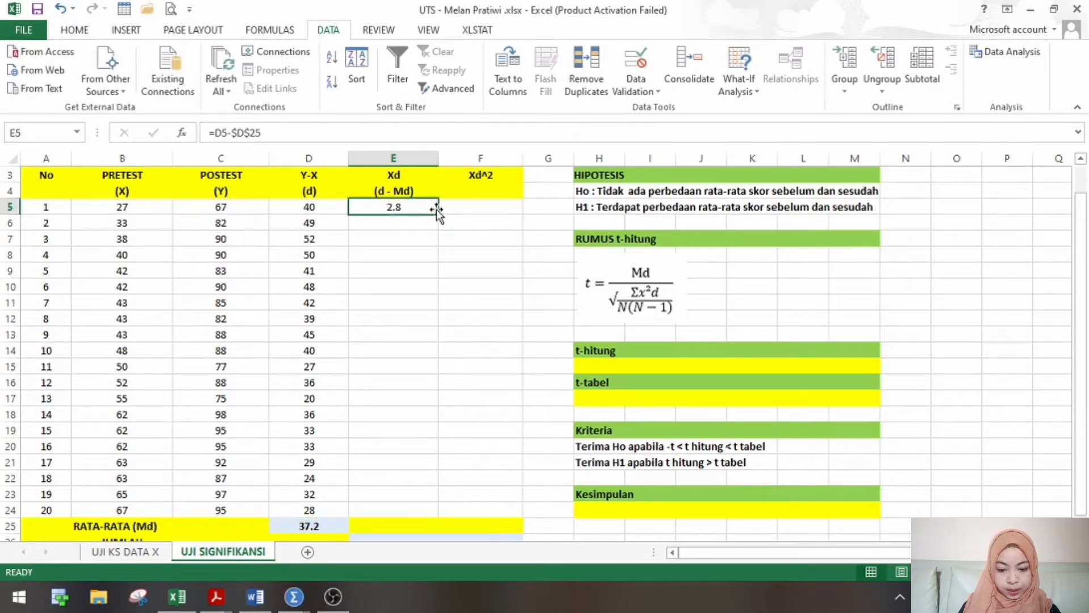
left_click_drag(439, 212, 455, 511)
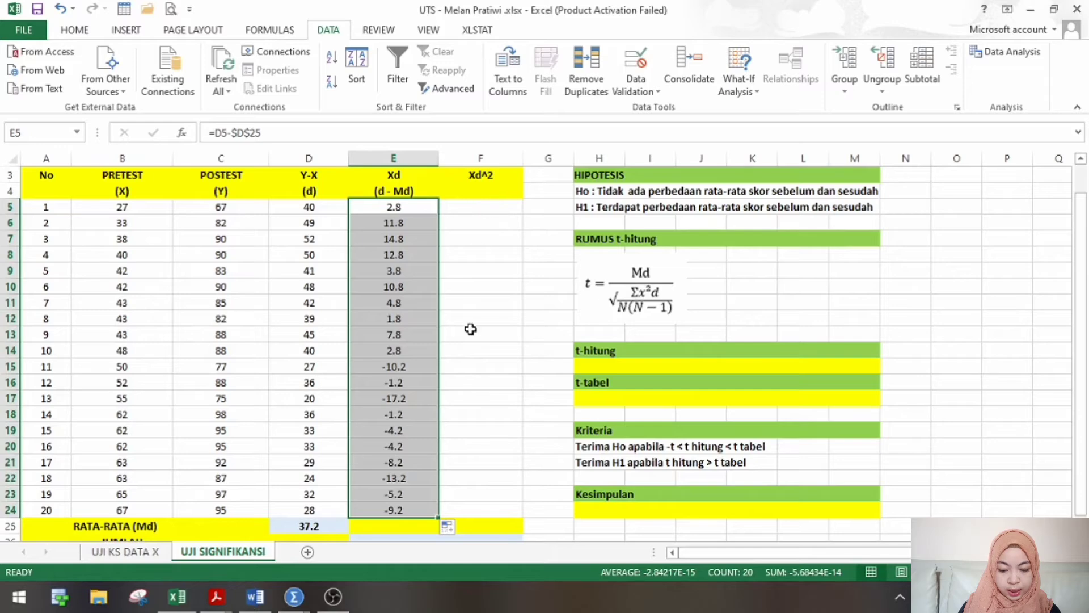
Total the Xd column in E26 with =SUM(E5:E24) and copy the sum formula across to F26
left_click(417, 526)
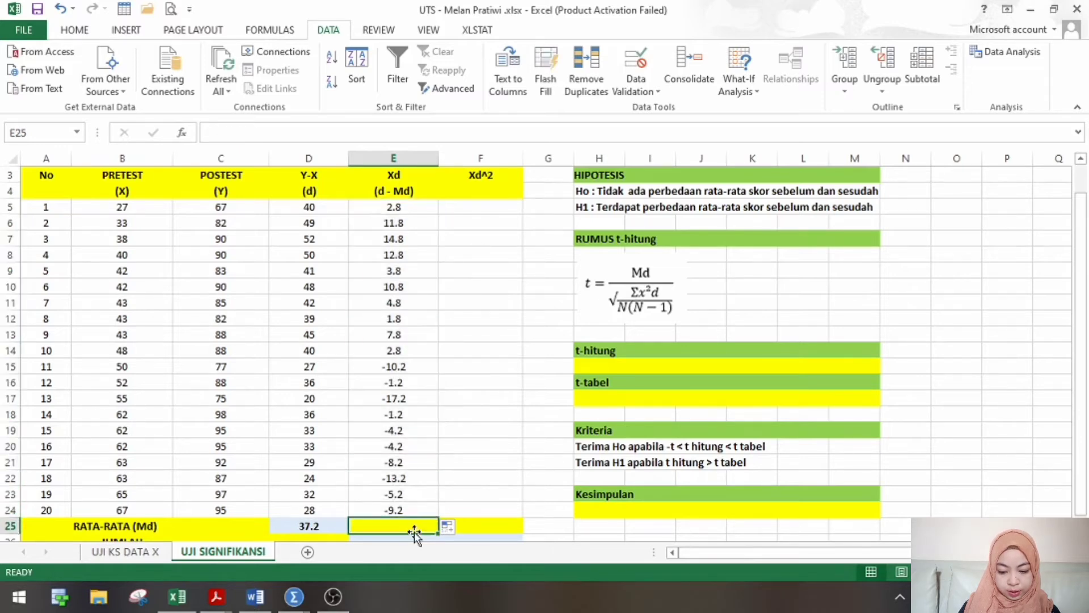
left_click(416, 537)
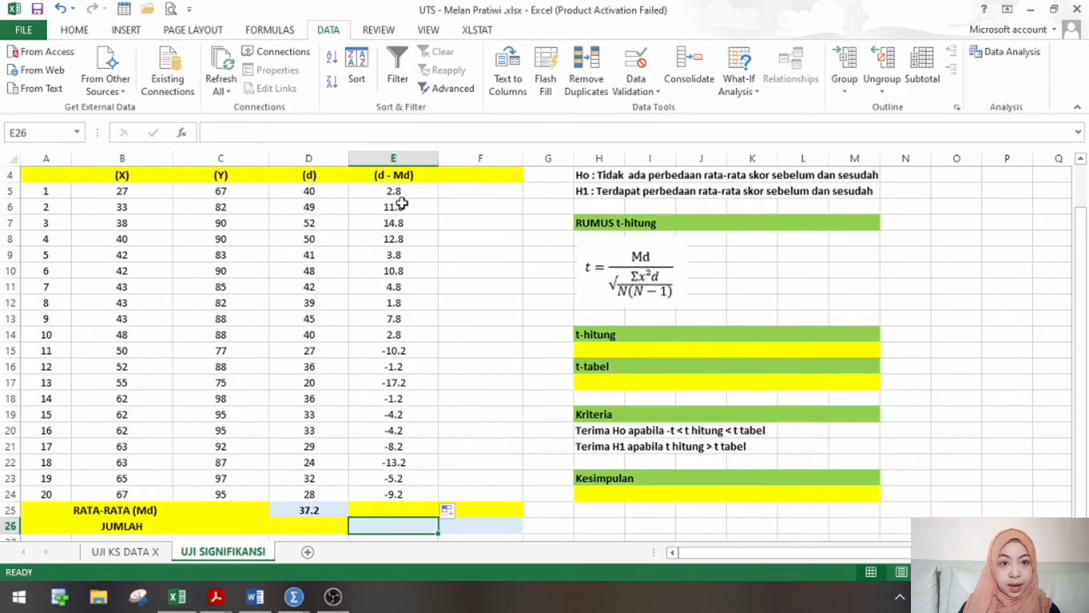
type("=su")
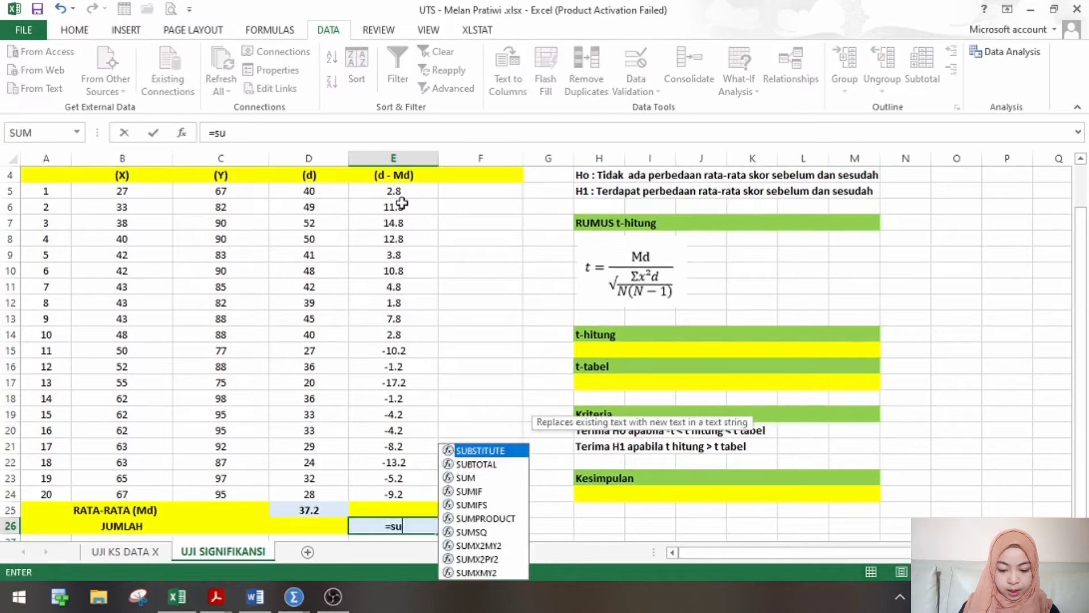
key("BackSpace")
key("BackSpace")
type("SU")
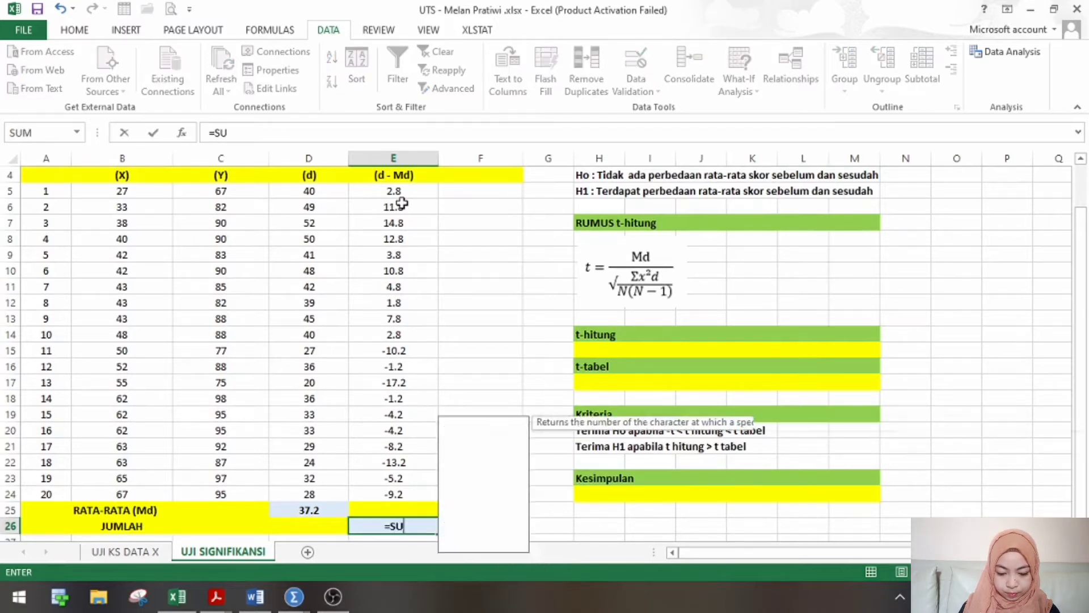
type("M(")
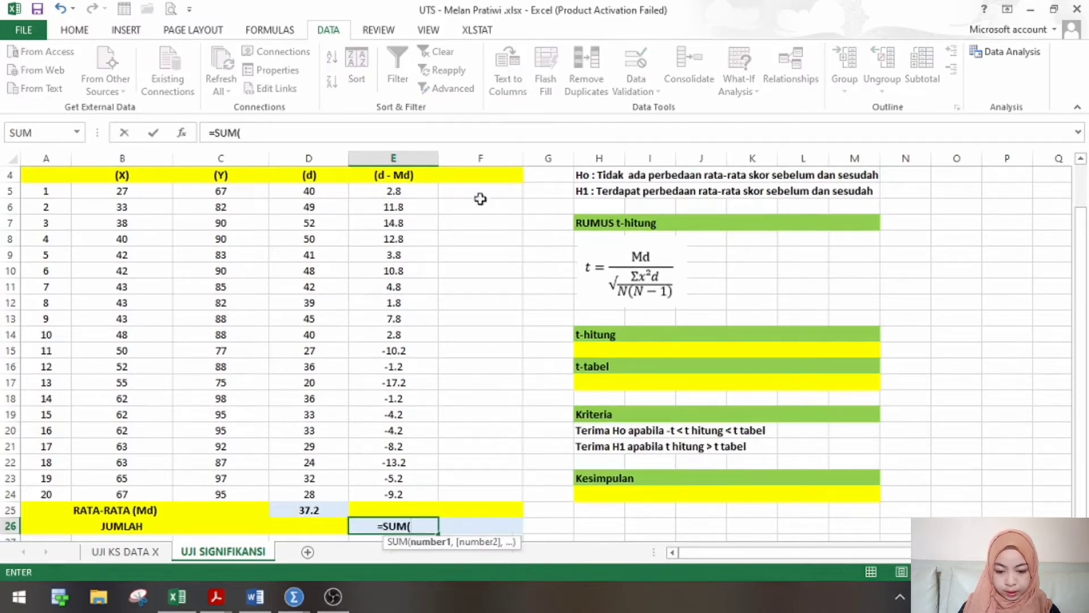
left_click_drag(421, 191, 392, 497)
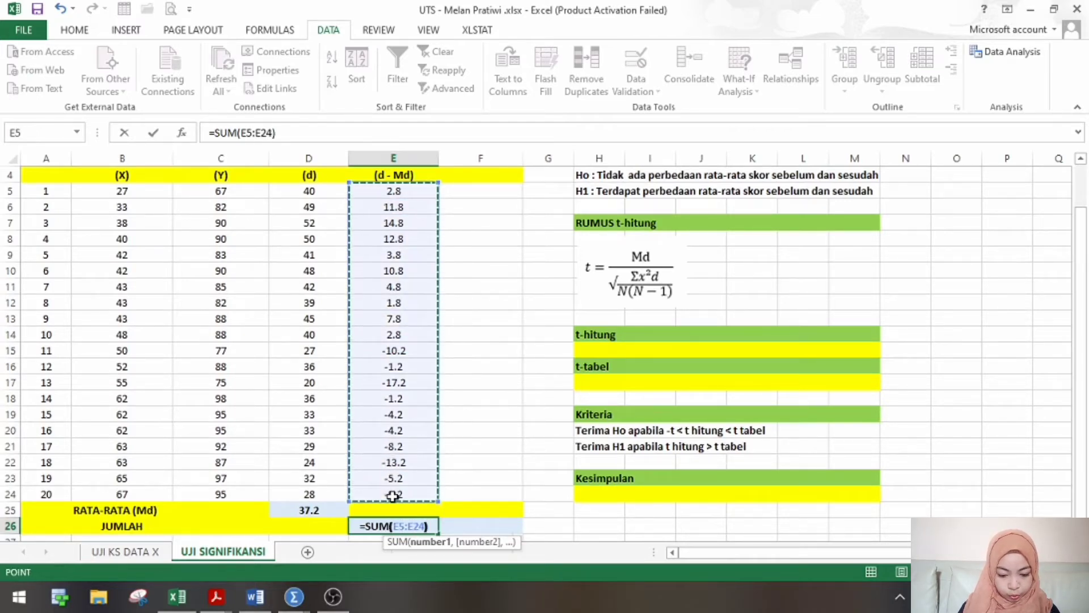
key("Return")
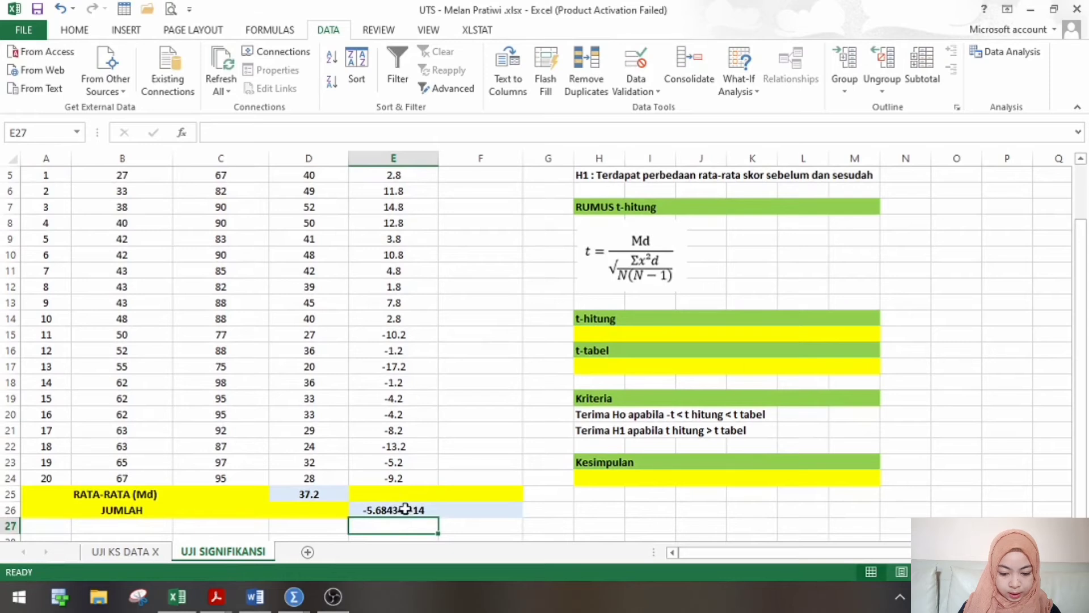
left_click(400, 510)
left_click_drag(439, 517, 516, 512)
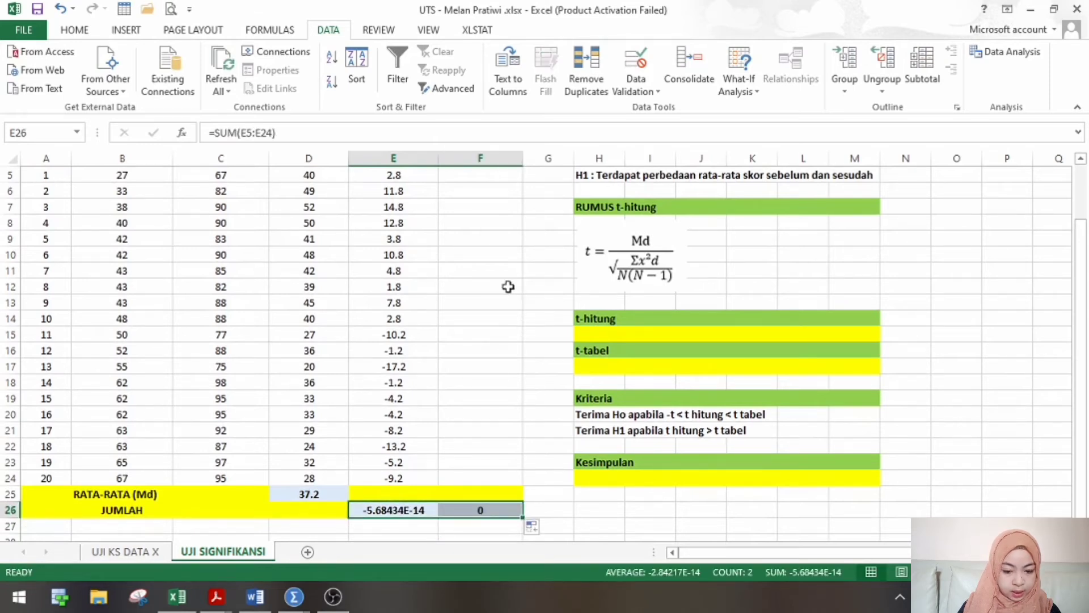
Enter the squared-deviation formula =E5^2 in F5 and fill it down to F24
key("Up")
key("Up")
key("Up")
key("Up")
key("Up")
key("Up")
key("Up")
key("Up")
key("Up")
key("Up")
key("Up")
key("Up")
key("Up")
key("Up")
key("Up")
key("Up")
key("Up")
key("Up")
key("Up")
key("Up")
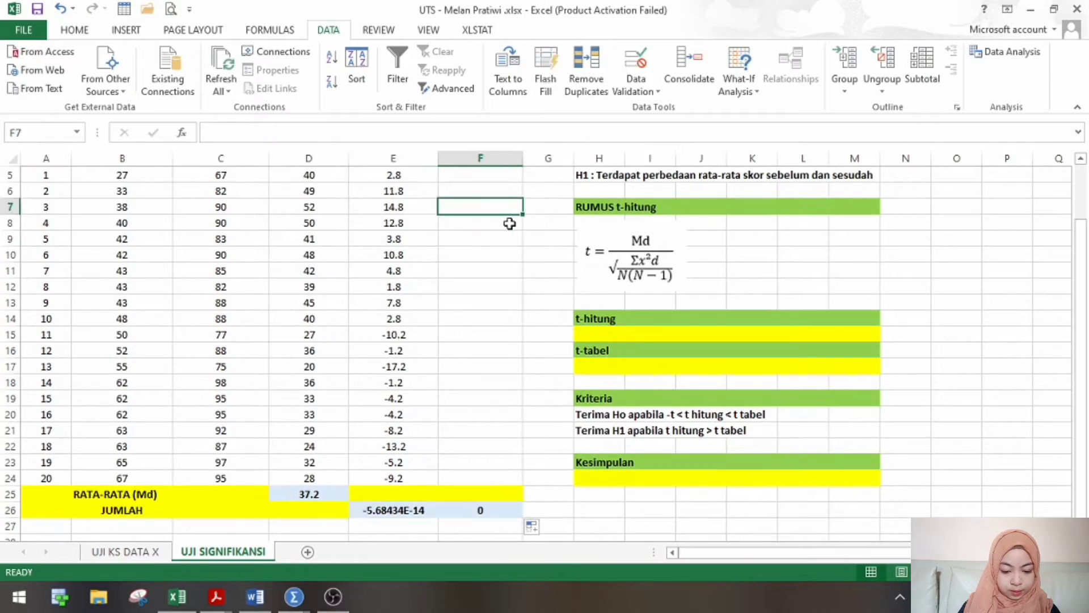
key("Down")
key("Down")
key("Down")
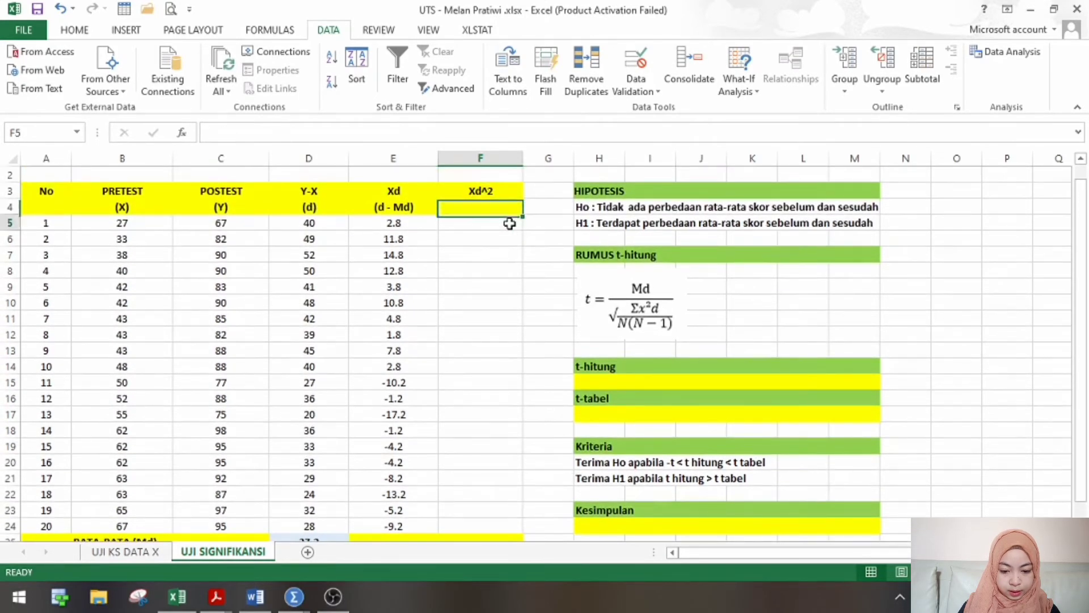
type("=")
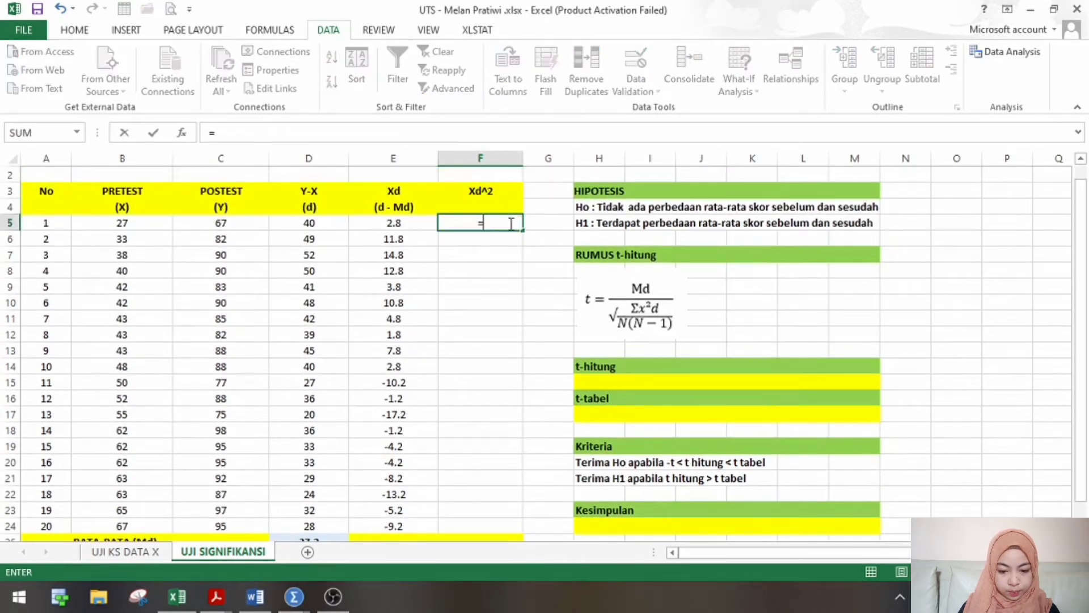
left_click(389, 225)
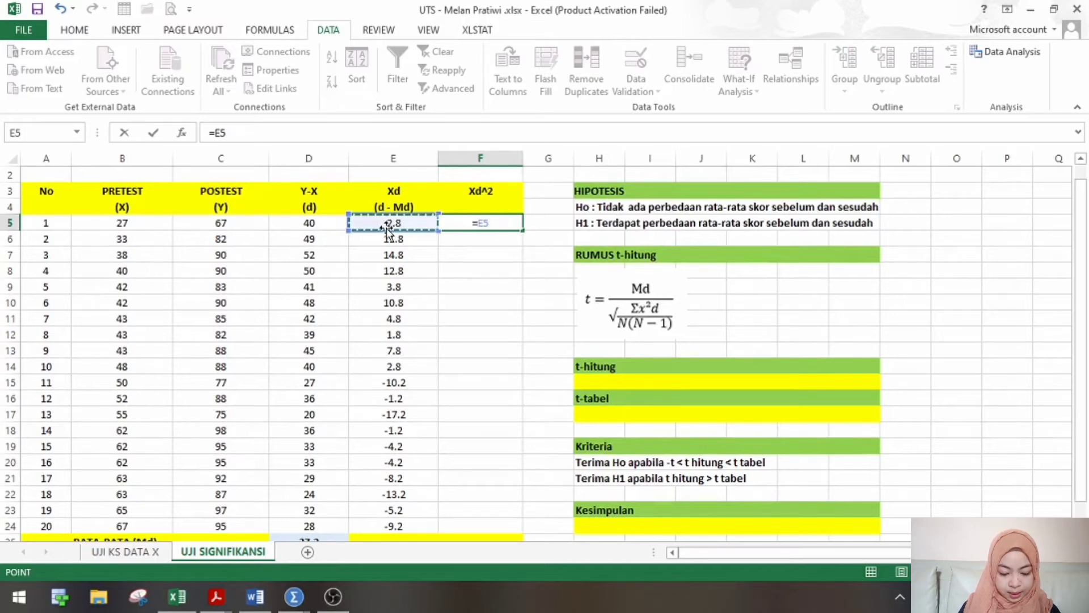
type("^2")
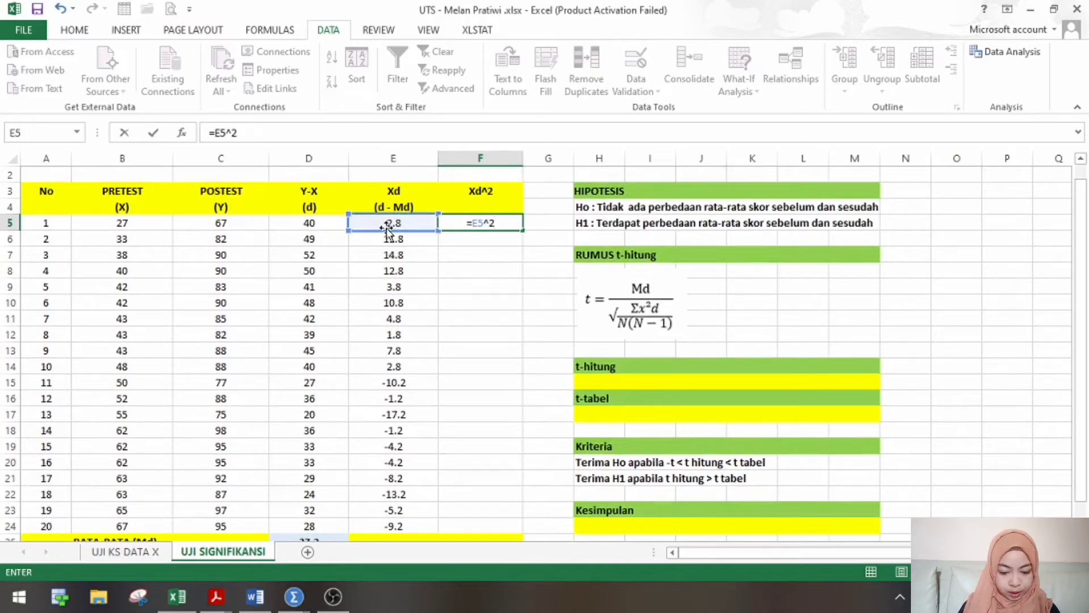
key("Return")
left_click(514, 222)
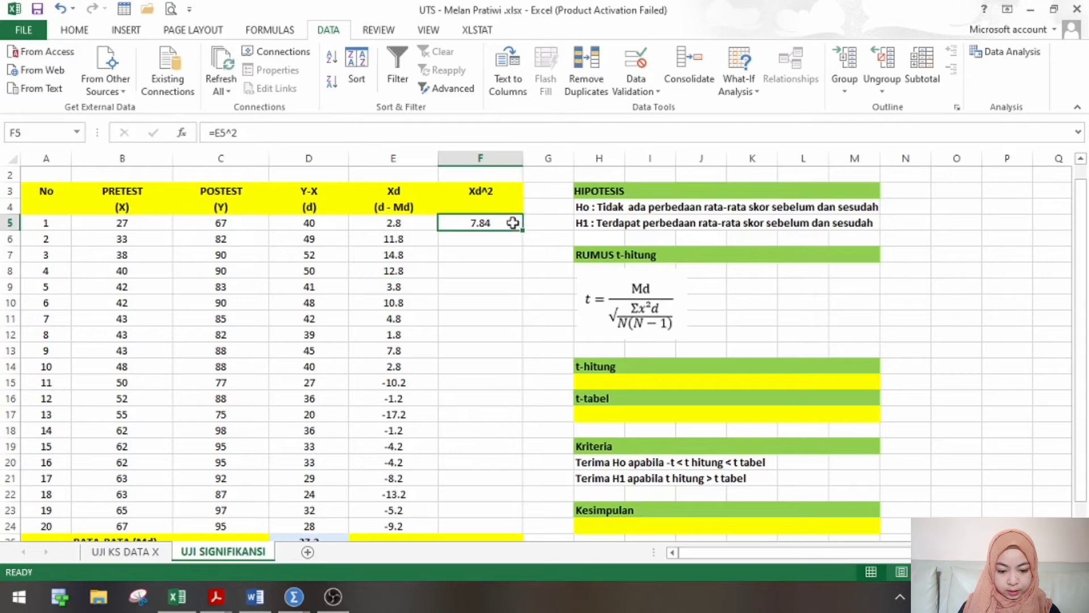
left_click_drag(522, 229, 523, 526)
left_click(544, 519)
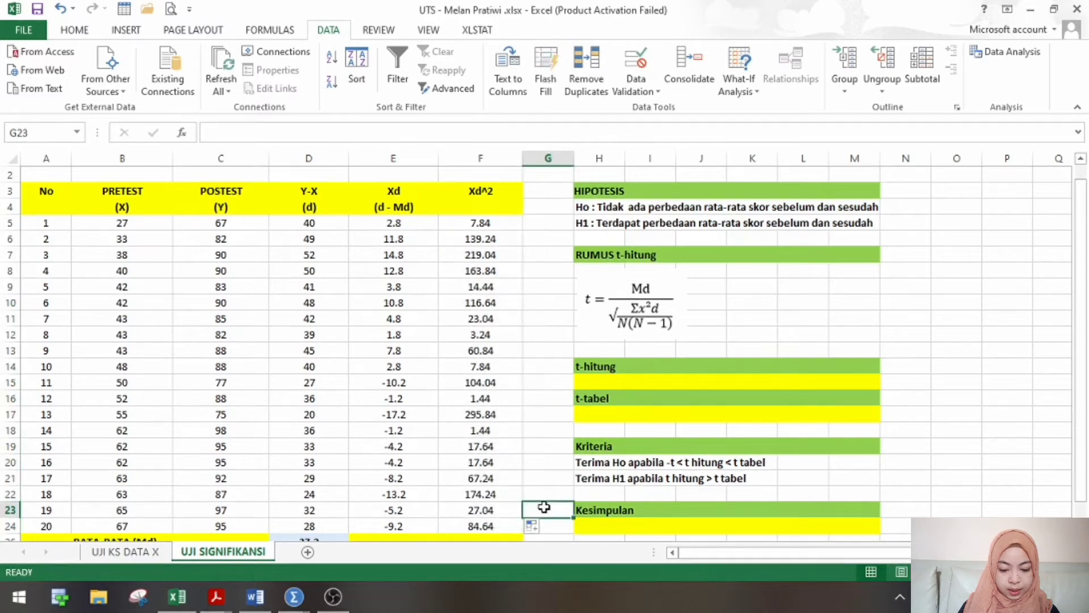
Calculate t-hitung in H15 with =D25/SQRT(F26/(20*(20-1)))
key("Return")
key("Return")
key("Return")
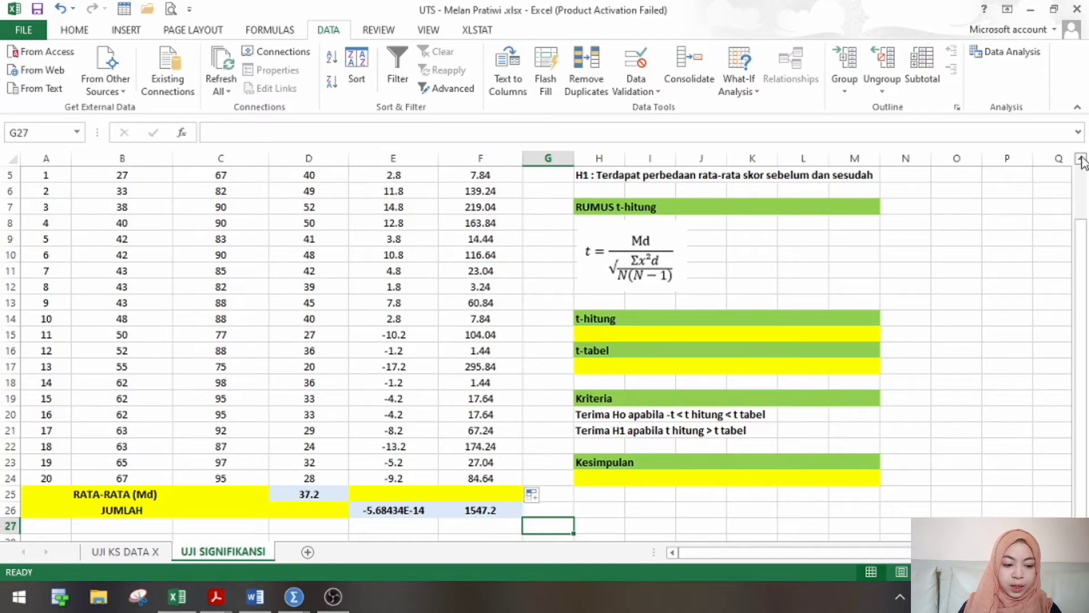
scroll(1081, 162, "up", 2)
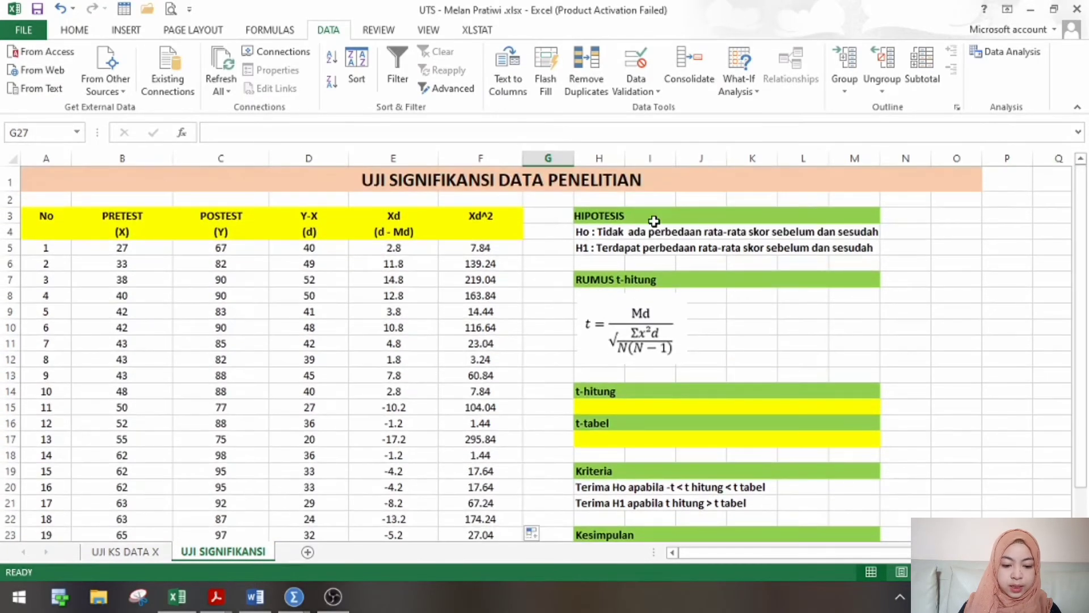
left_click(601, 409)
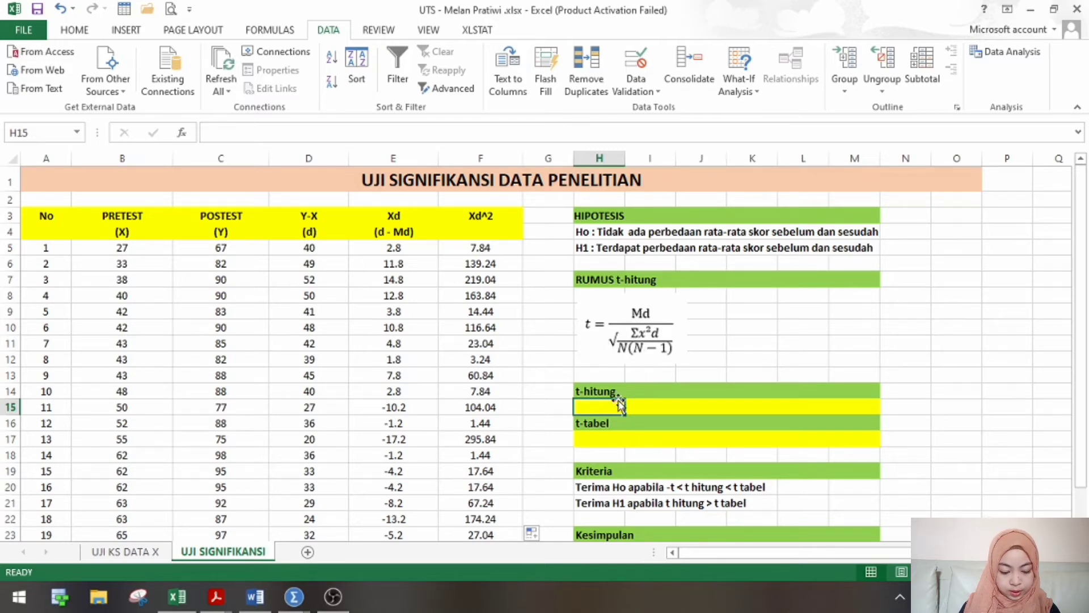
type("=")
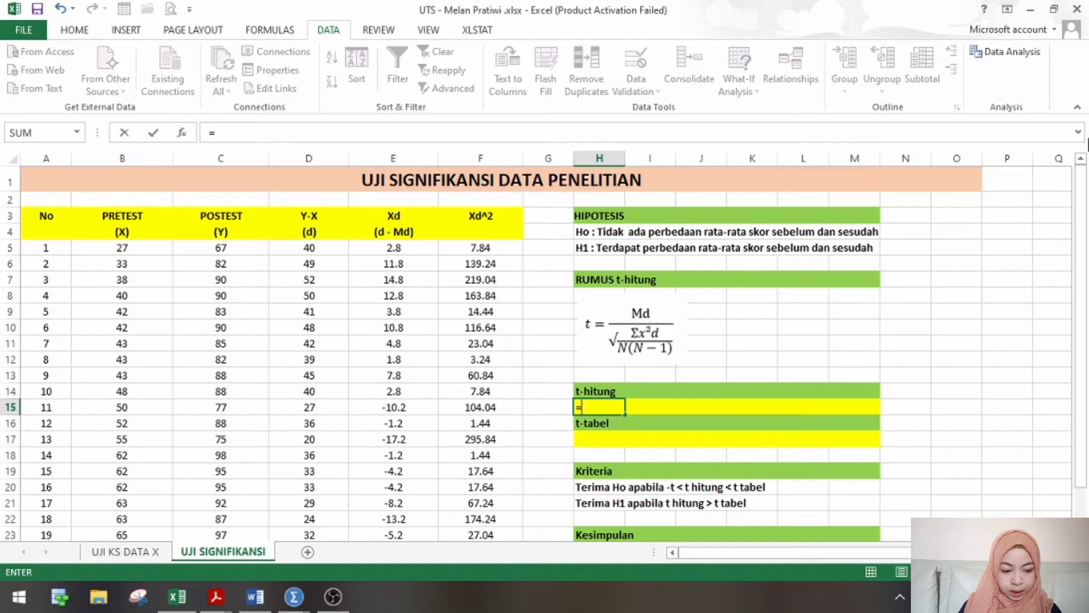
left_click_drag(1086, 225, 1086, 238)
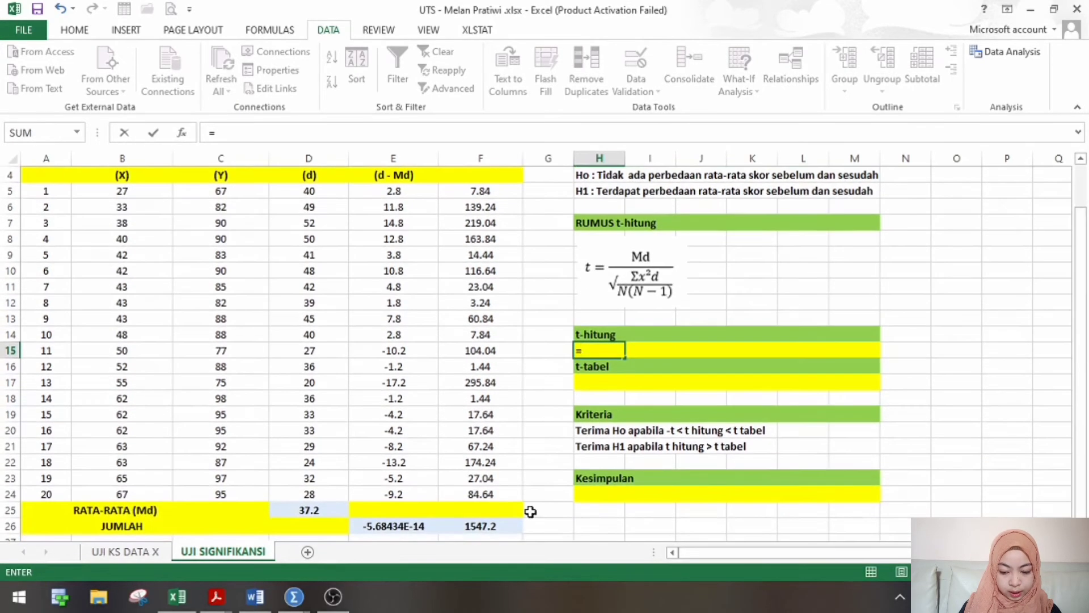
left_click(334, 512)
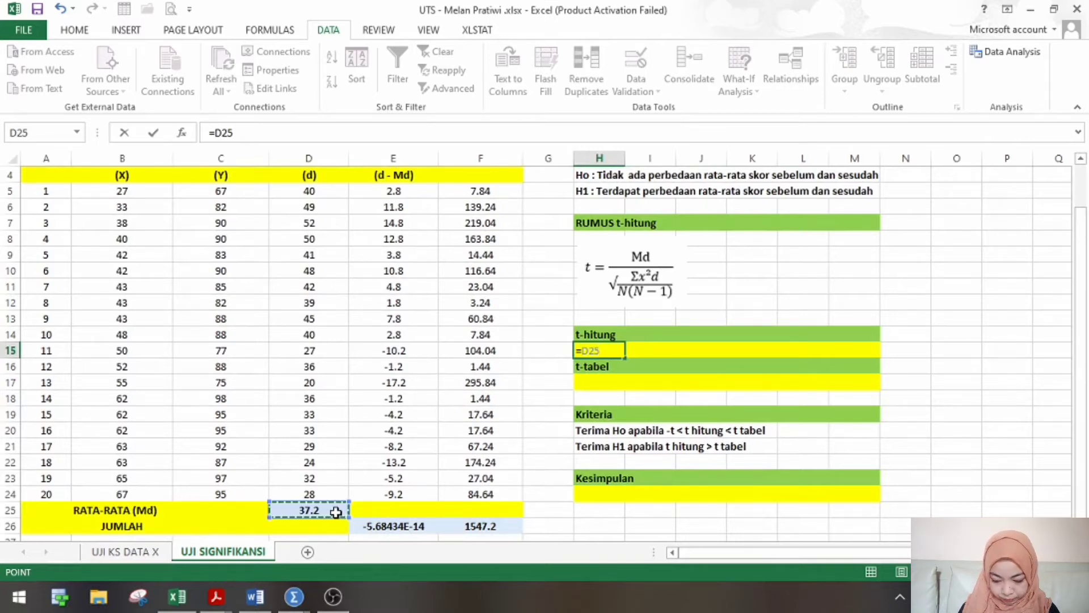
type("/")
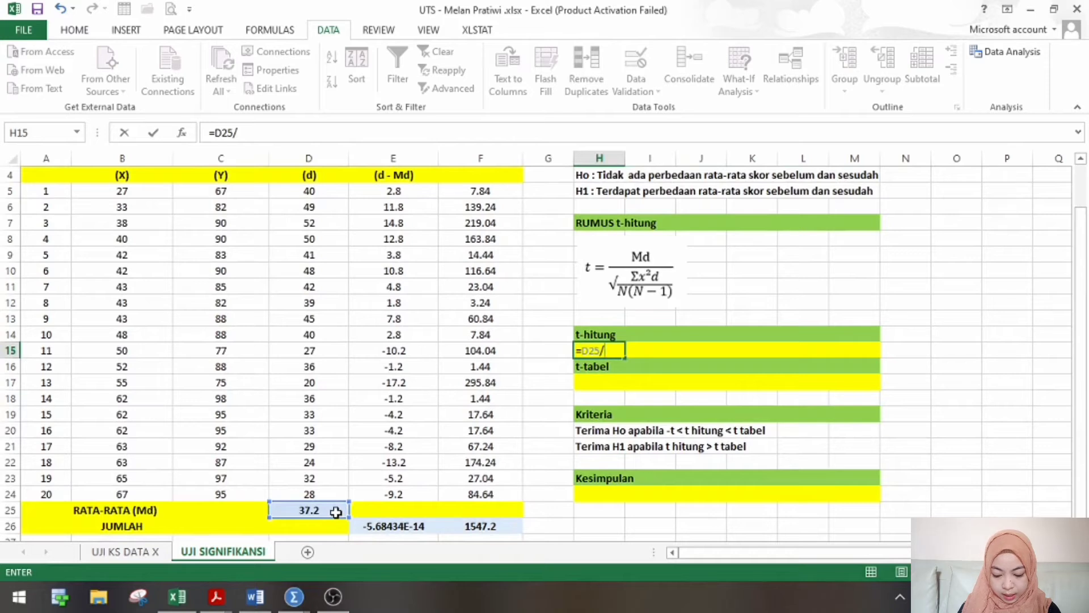
type("SQ")
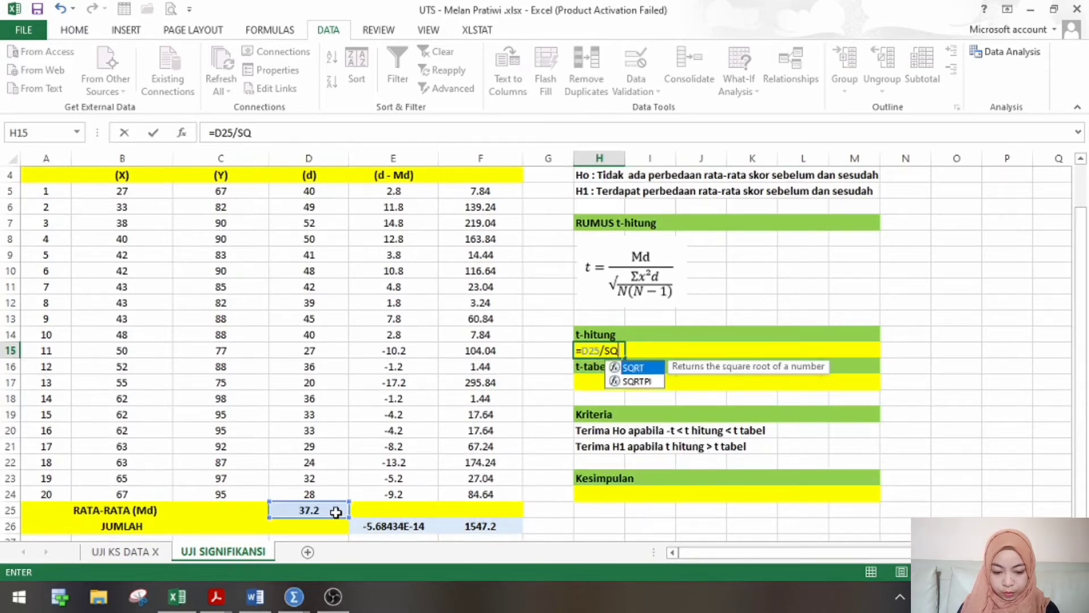
type("RT")
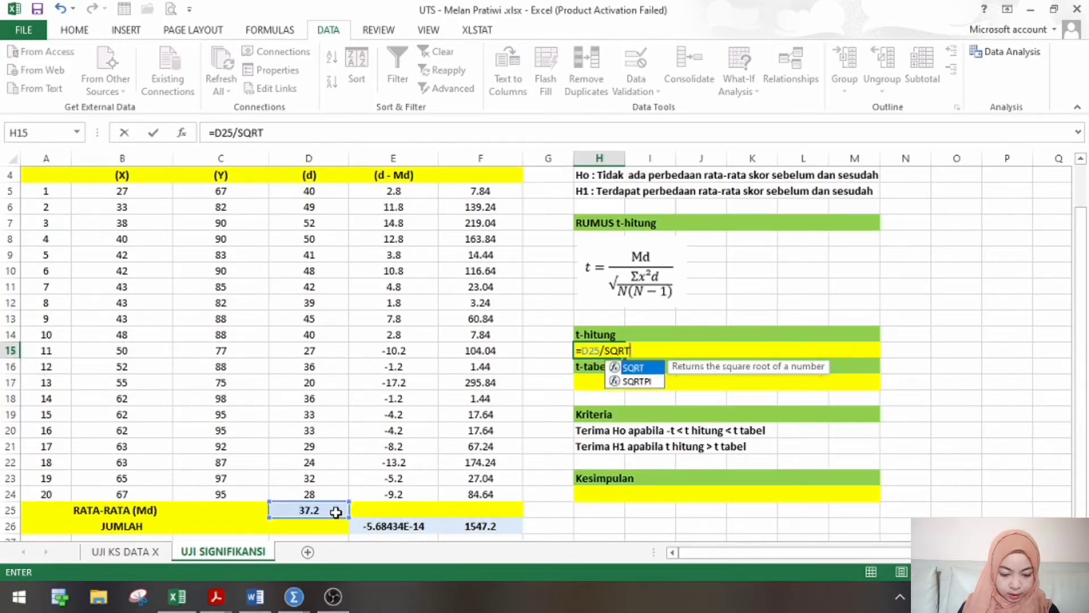
type("(")
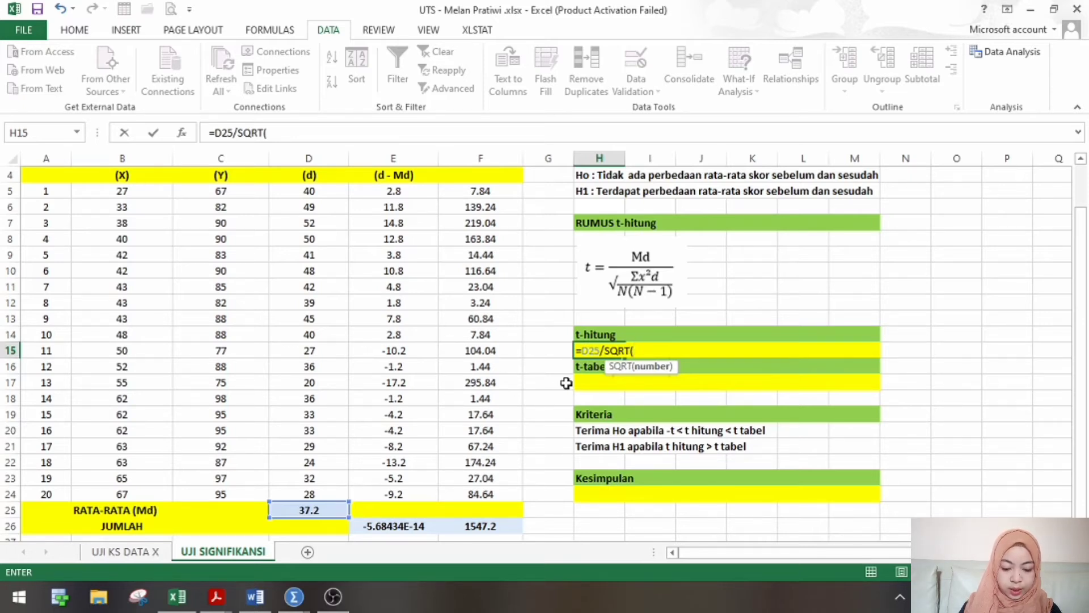
left_click(469, 527)
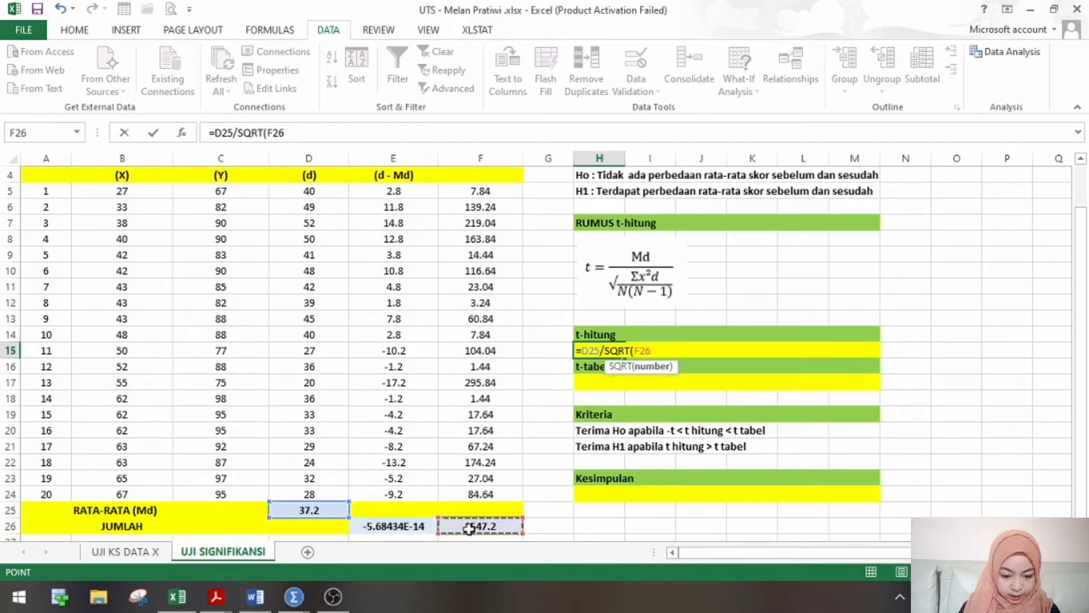
type("/")
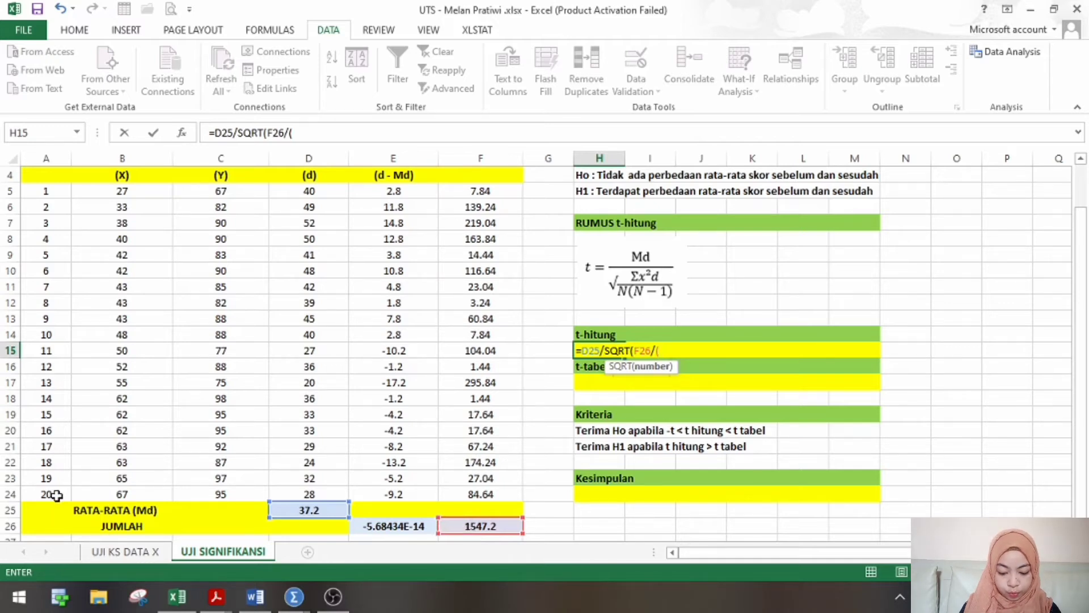
type("(20*(")
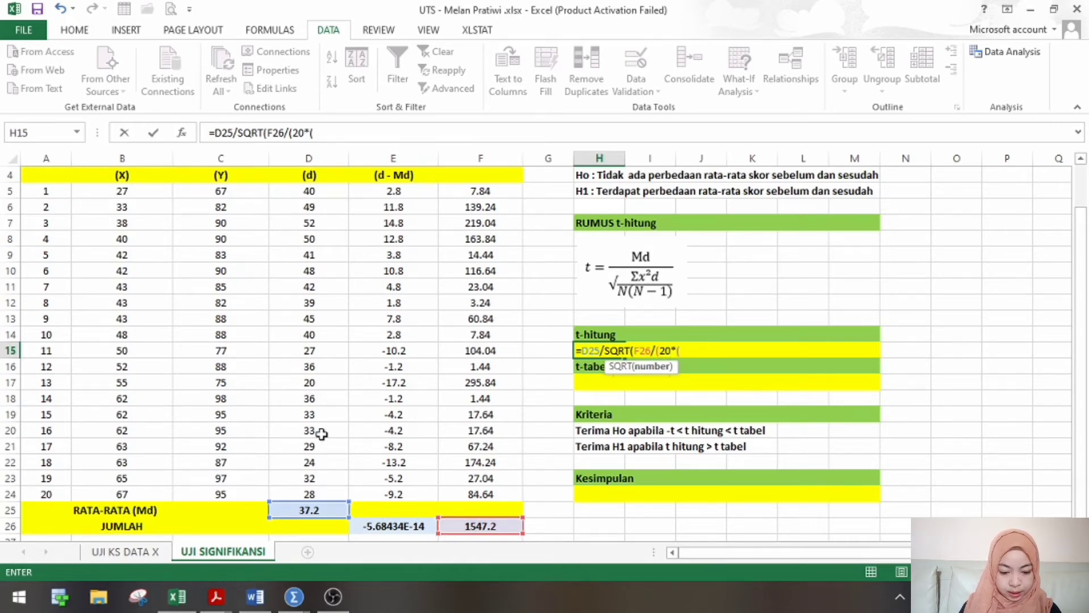
type("20-1")
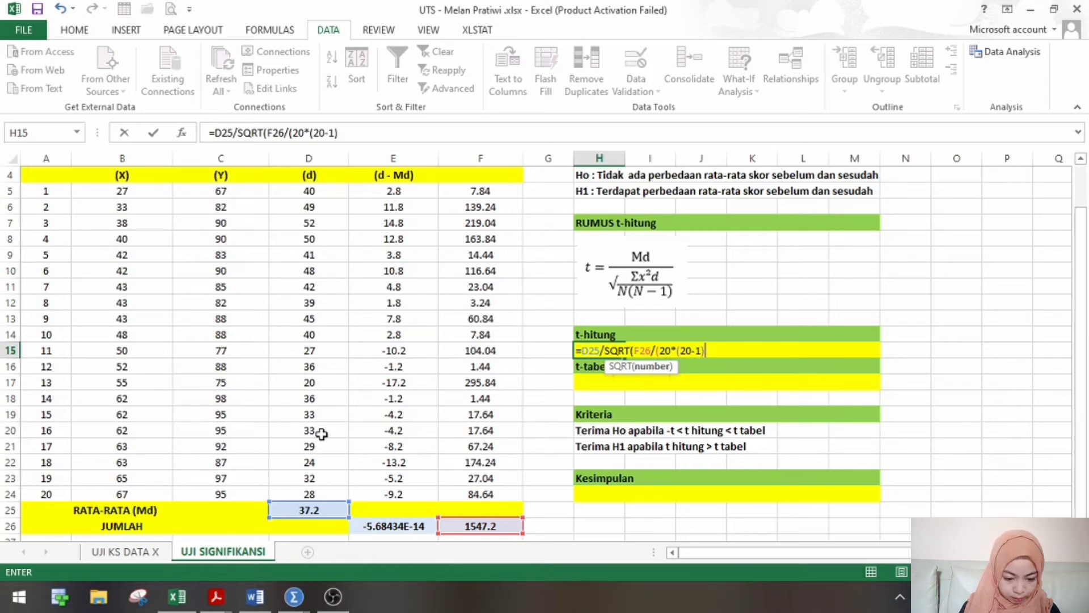
type(")))")
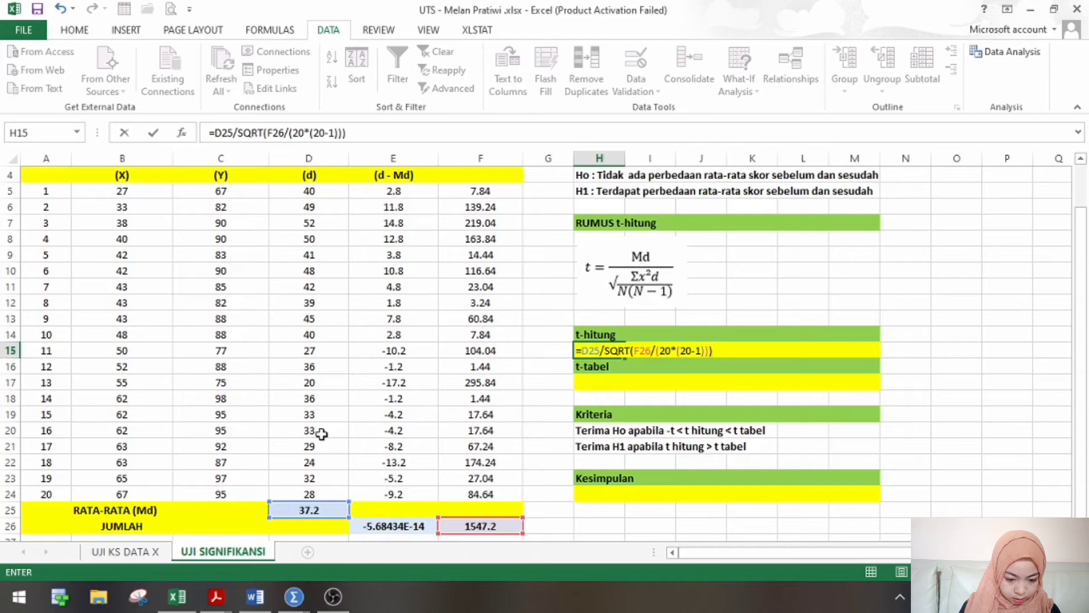
key("Return")
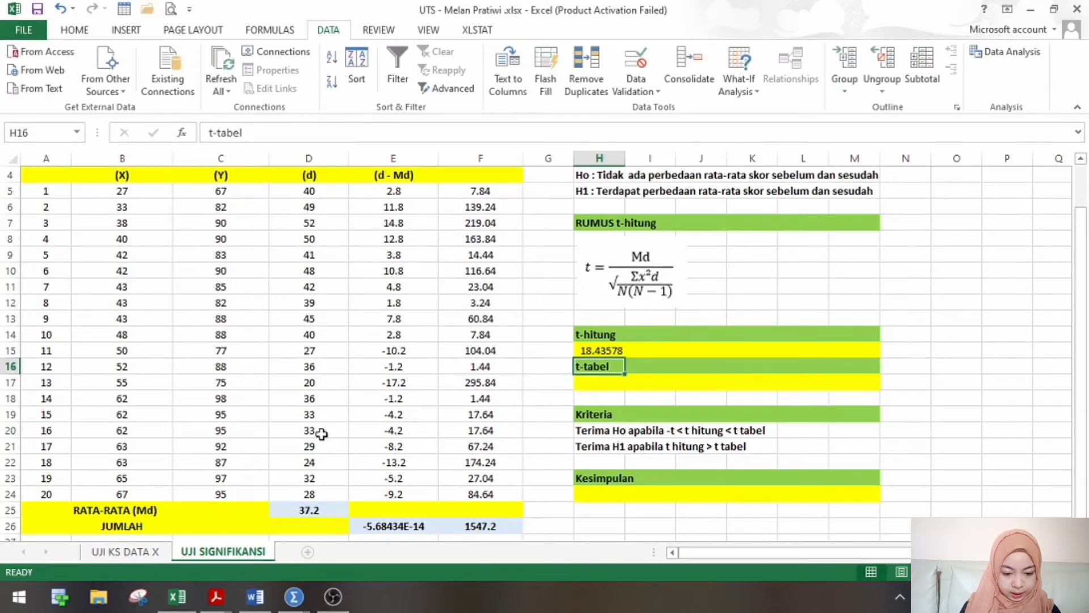
Copy the two-tailed 0.050 critical value for df 19 from tabel-t.pdf in Acrobat Reader and paste it into H17 in Excel as t-tabel
left_click(600, 385)
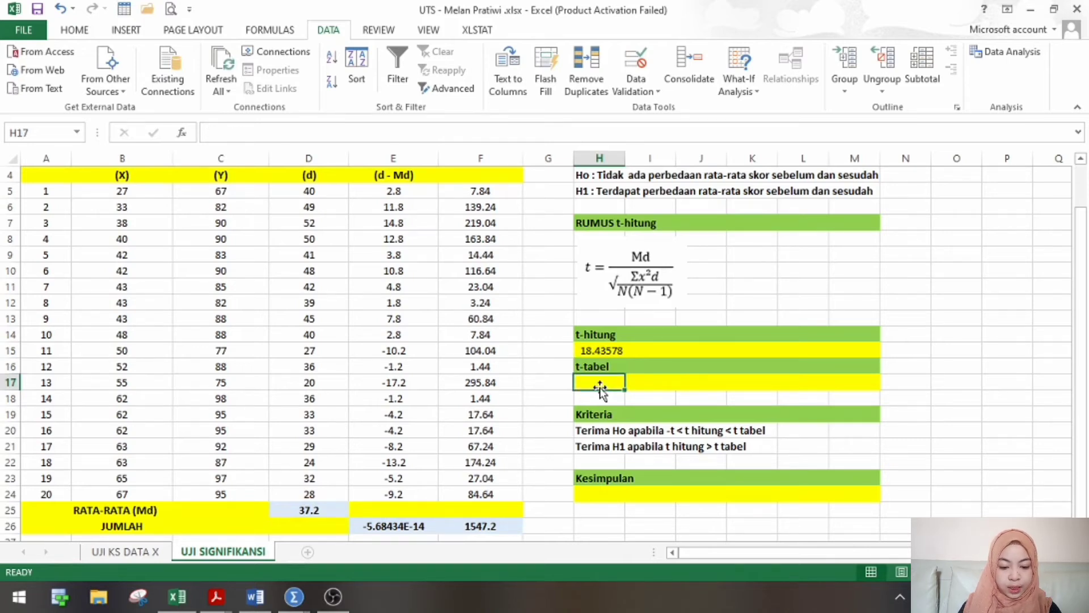
left_click(216, 596)
left_click(383, 528)
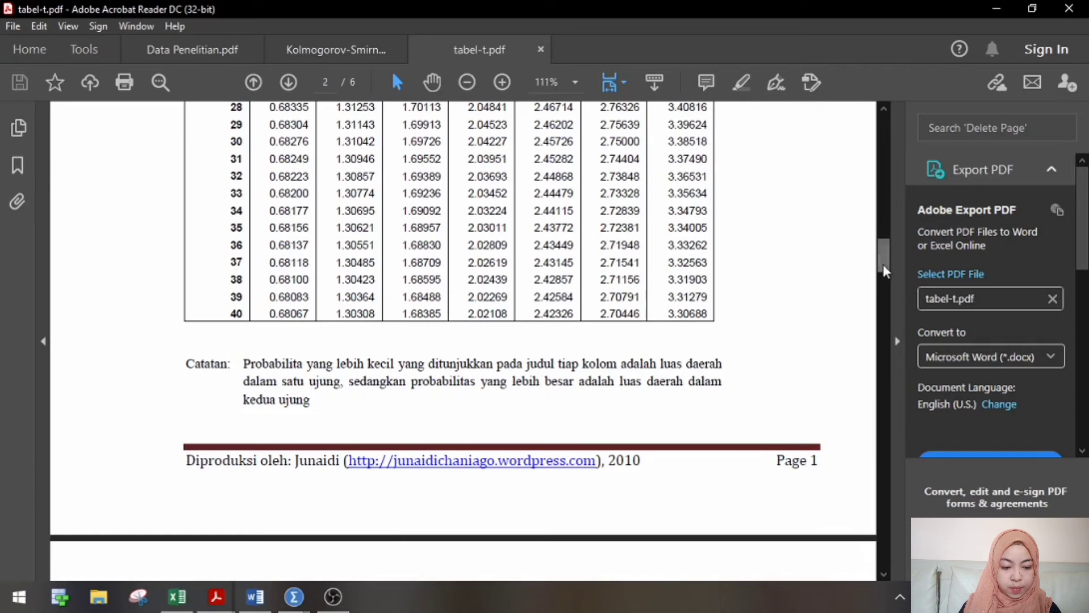
left_click_drag(887, 270, 889, 234)
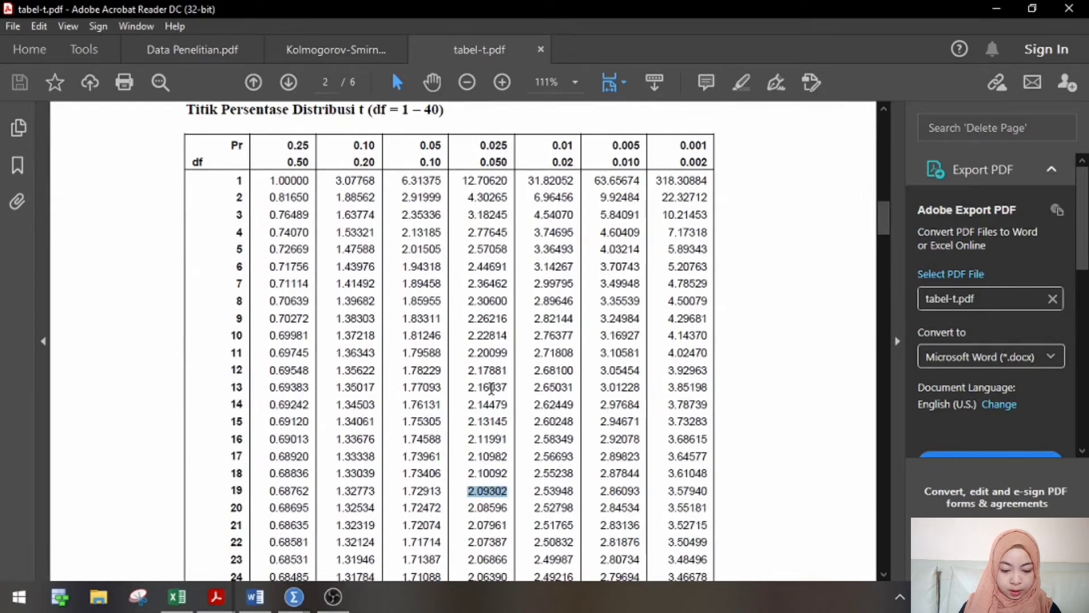
right_click(481, 500)
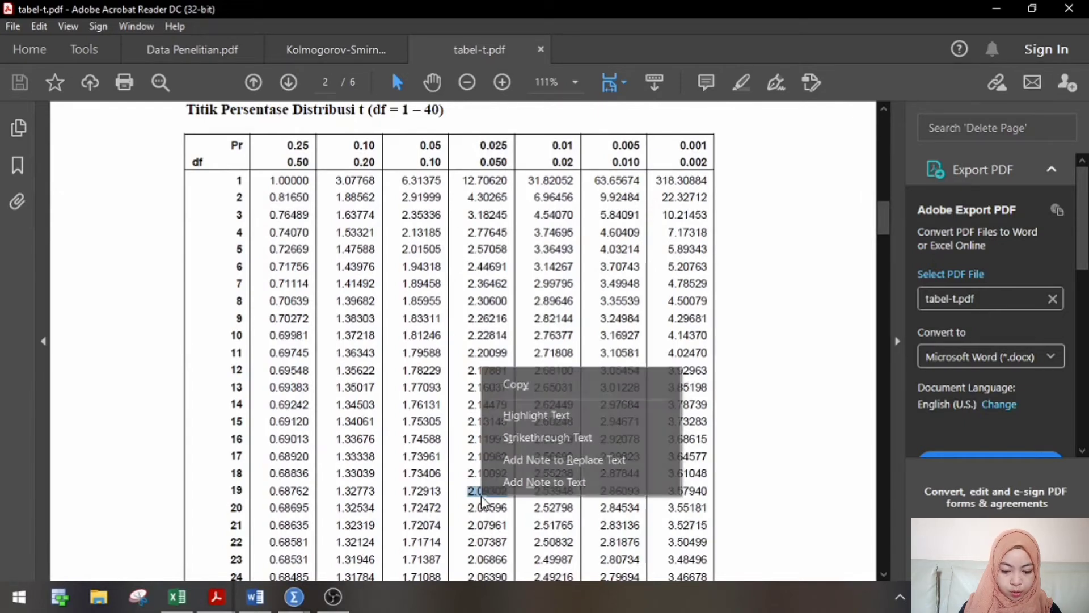
left_click(549, 381)
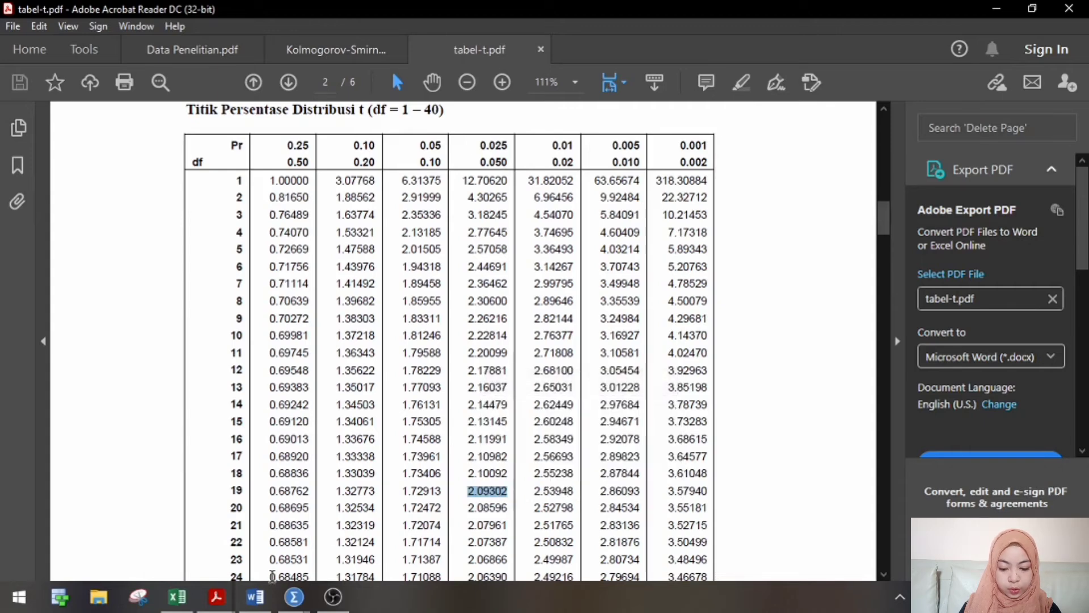
left_click(177, 597)
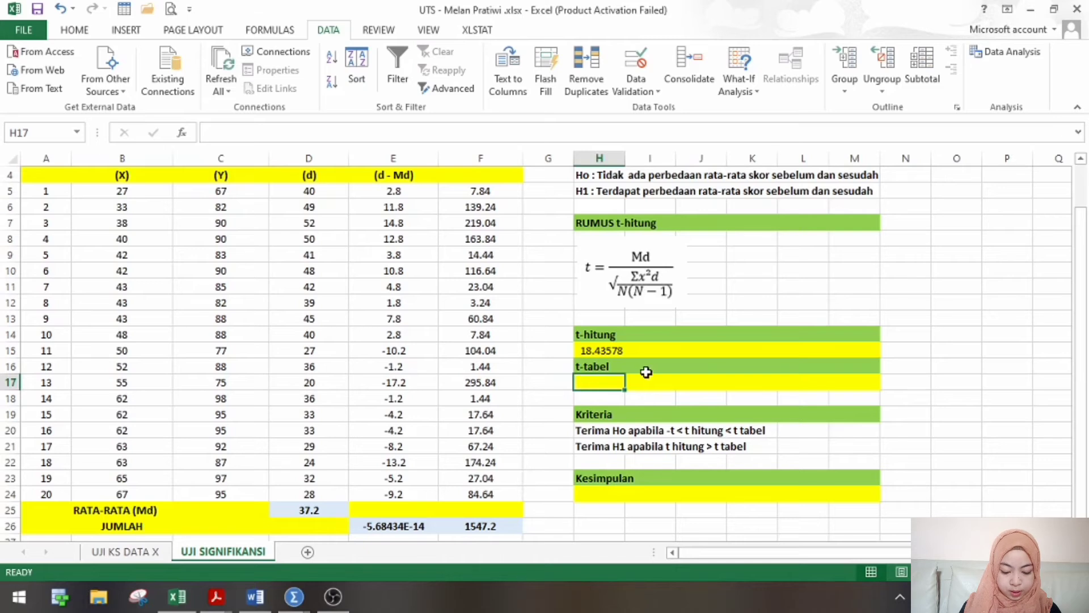
key("ctrl+v")
left_click(774, 402)
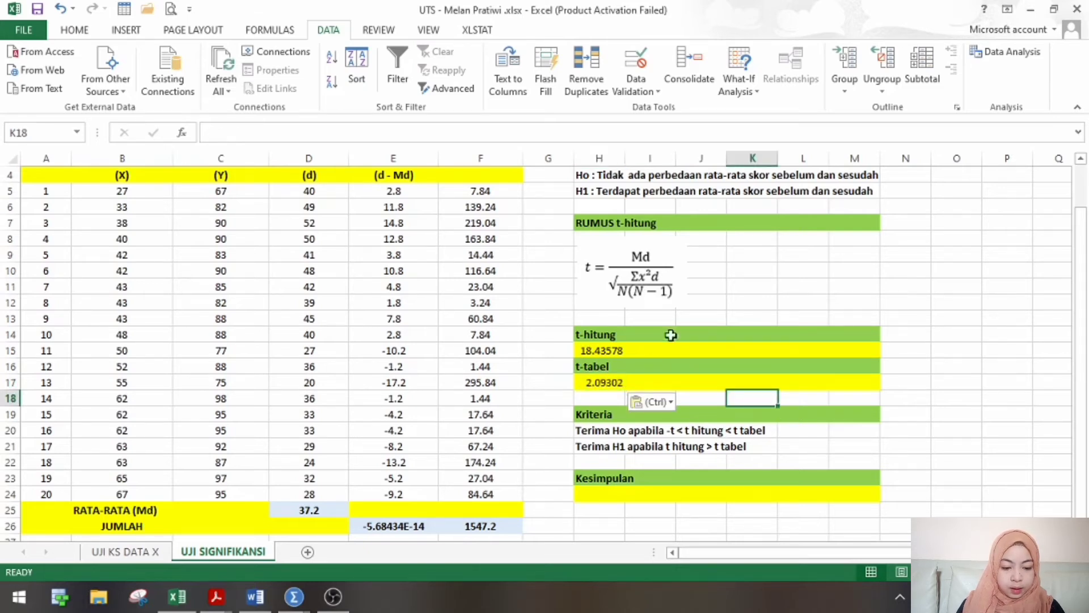
Compare t-hitung with t-tabel against the criteria and highlight the H1 acceptance criterion in H21:M21 with a yellow fill
left_click(1080, 159)
left_click(1080, 158)
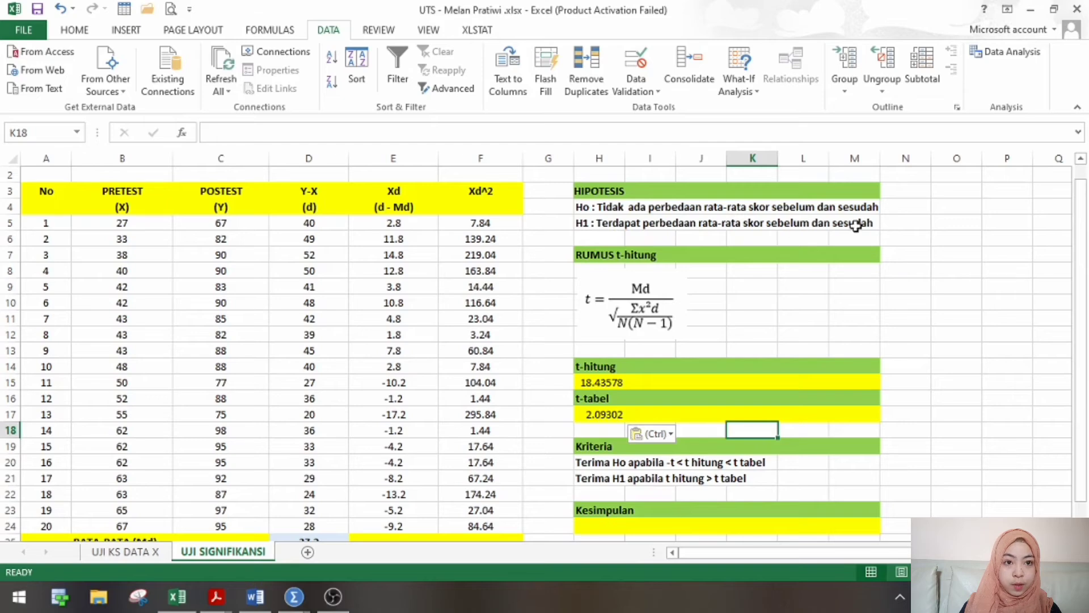
left_click_drag(1072, 246, 1085, 294)
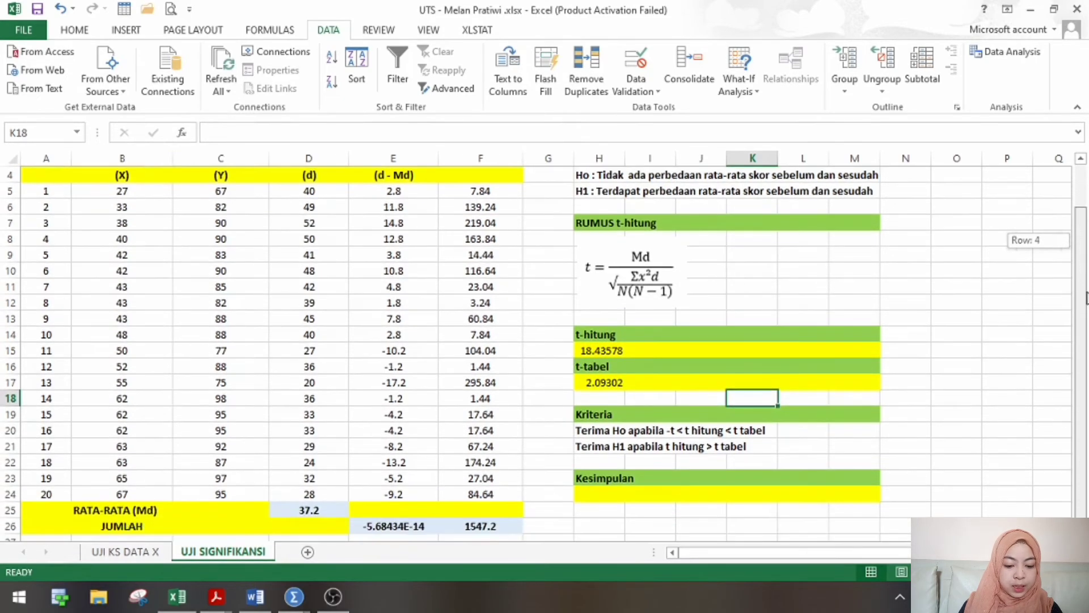
left_click(916, 430)
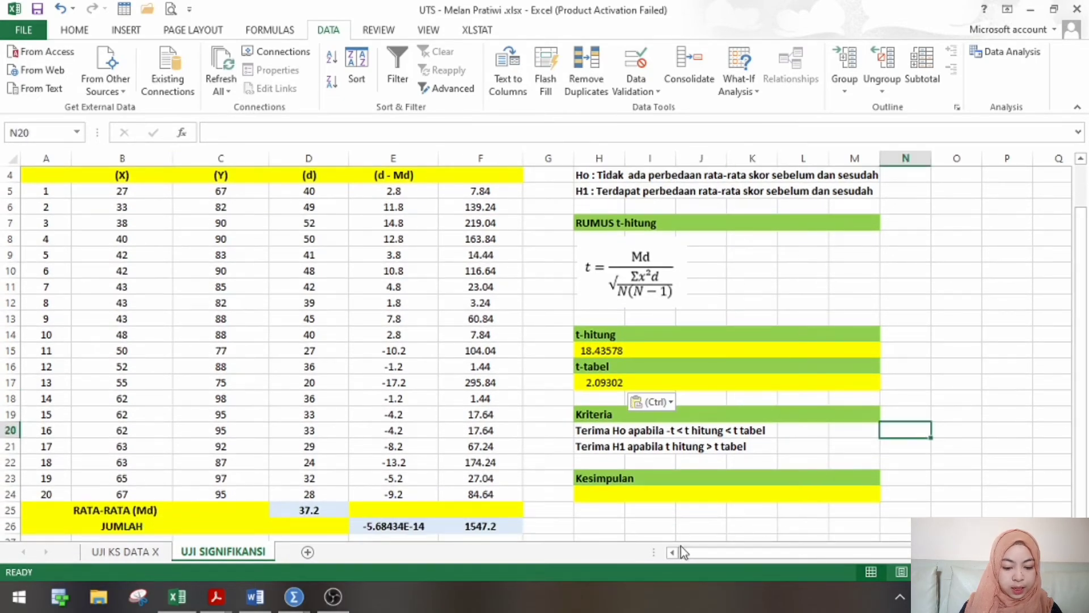
left_click(611, 495)
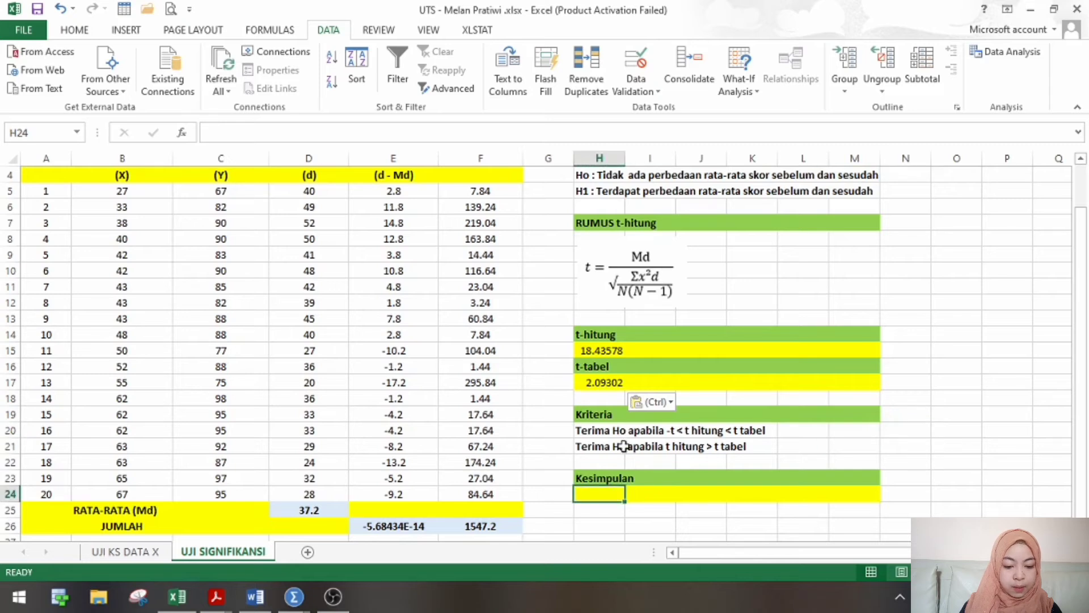
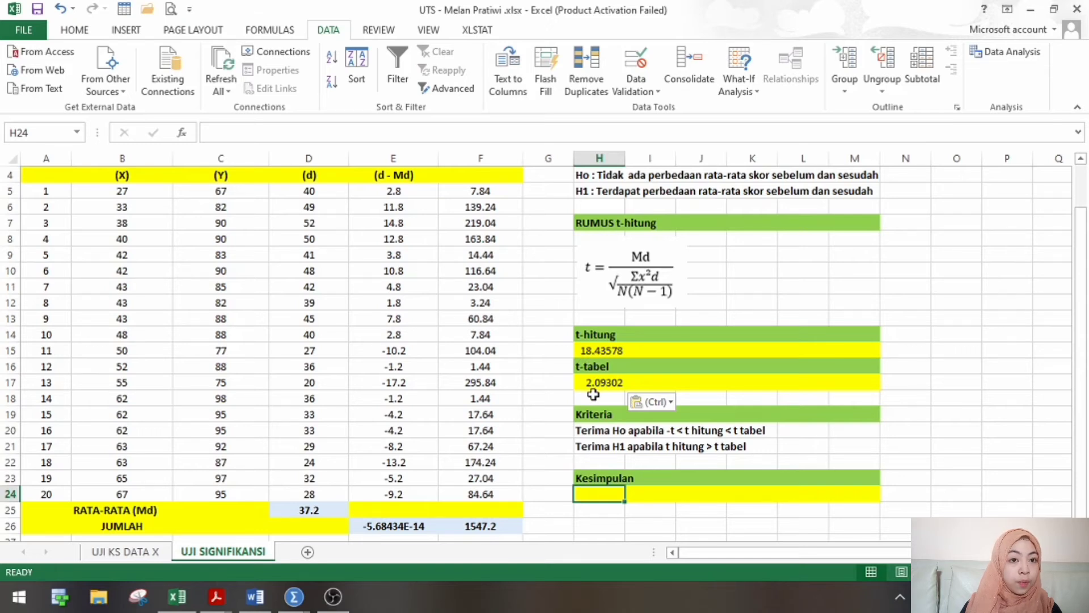
left_click(595, 446)
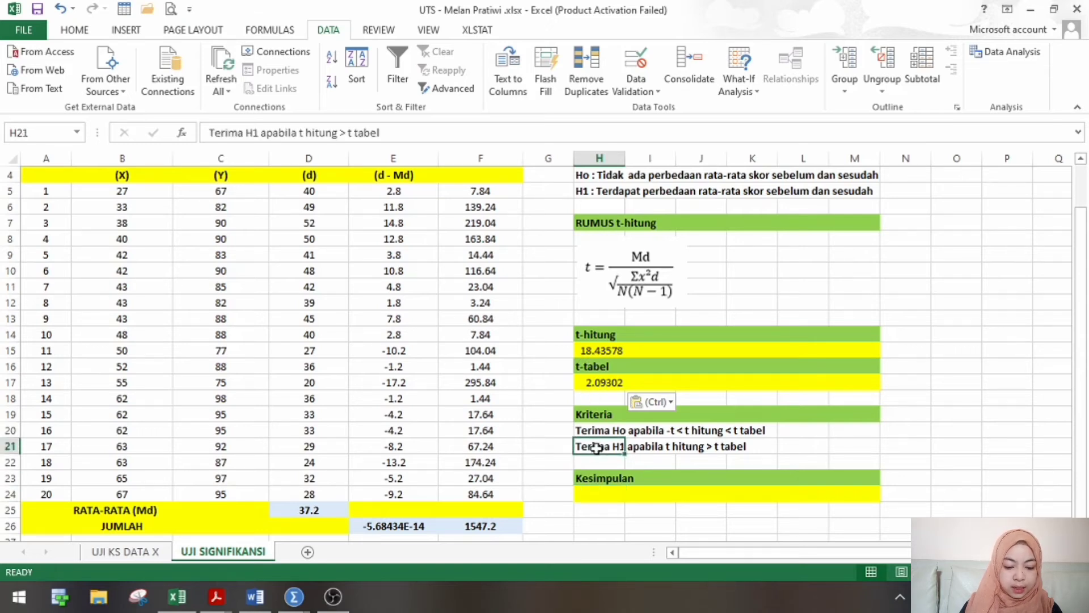
left_click(755, 450, "shift")
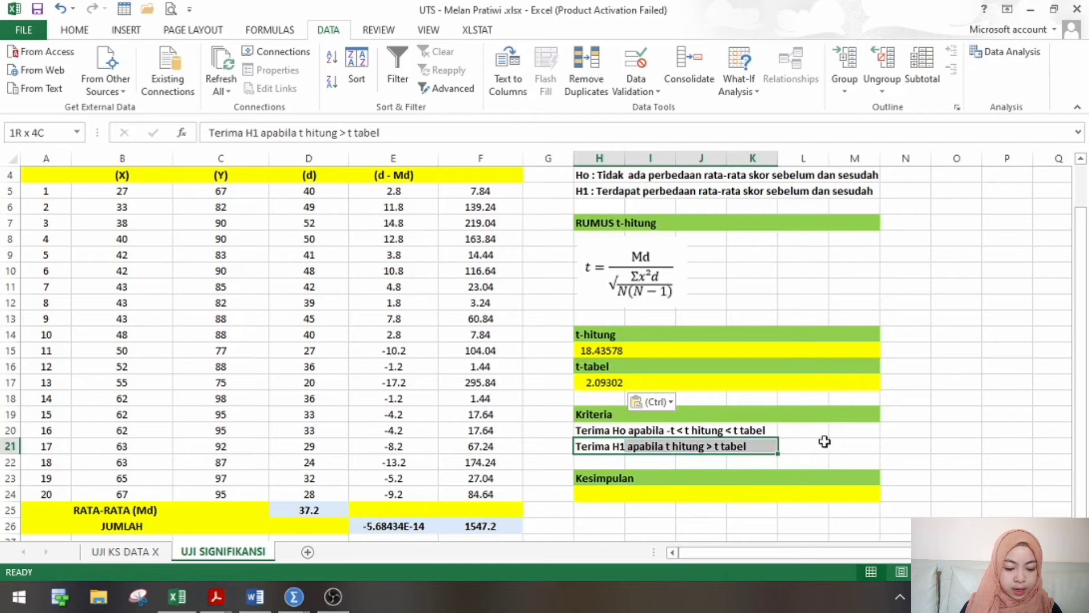
left_click(847, 442, "shift")
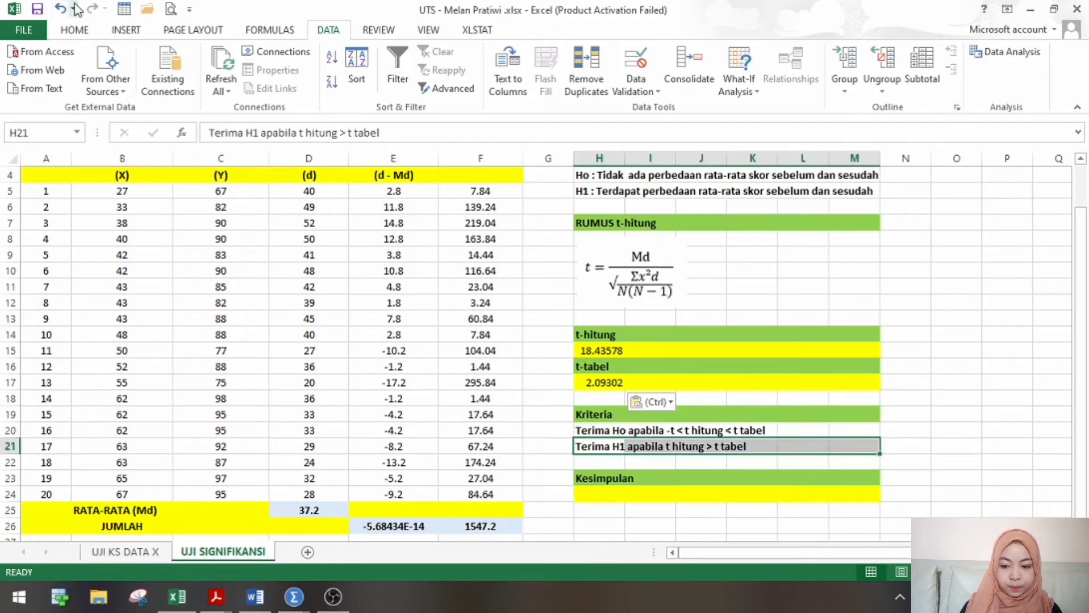
left_click(74, 29)
left_click(254, 82)
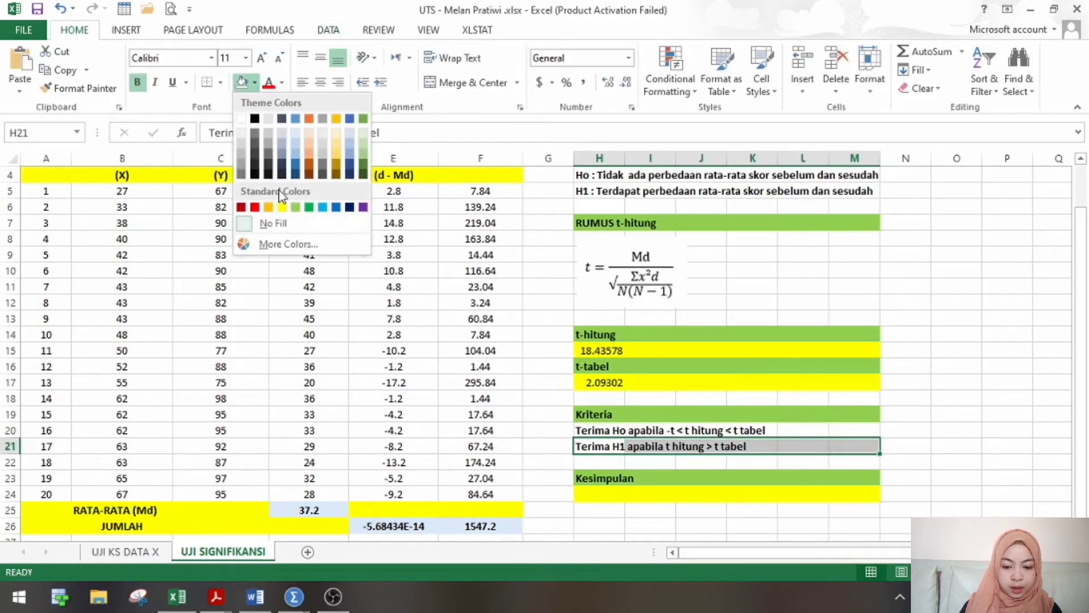
left_click(282, 207)
left_click(910, 433)
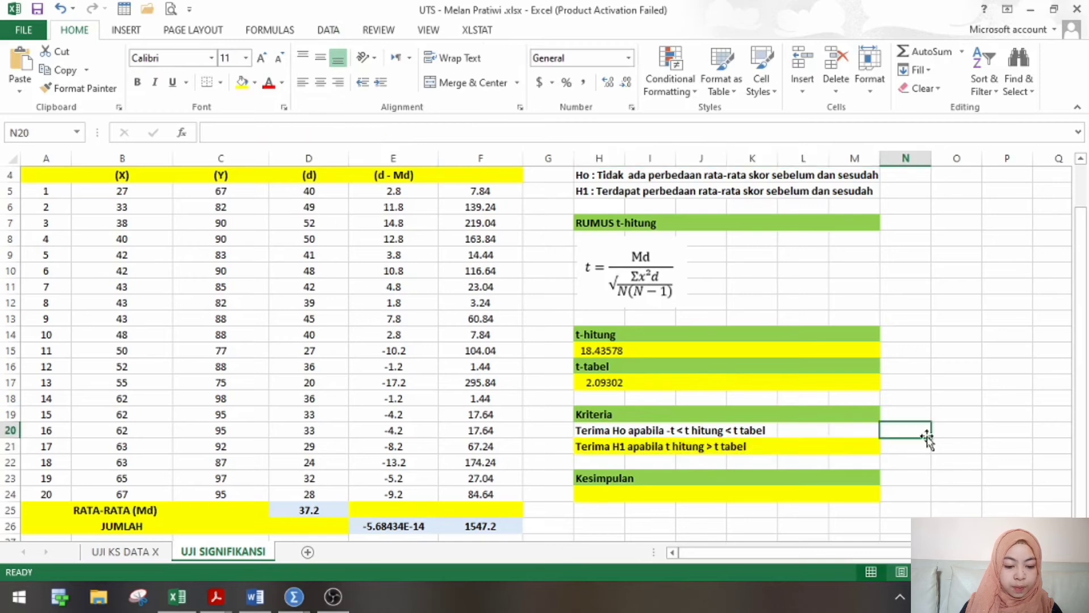
Enter the conclusion "Tolak Ho dan Terima H1" in H24 under Kesimpulan
left_click(597, 495)
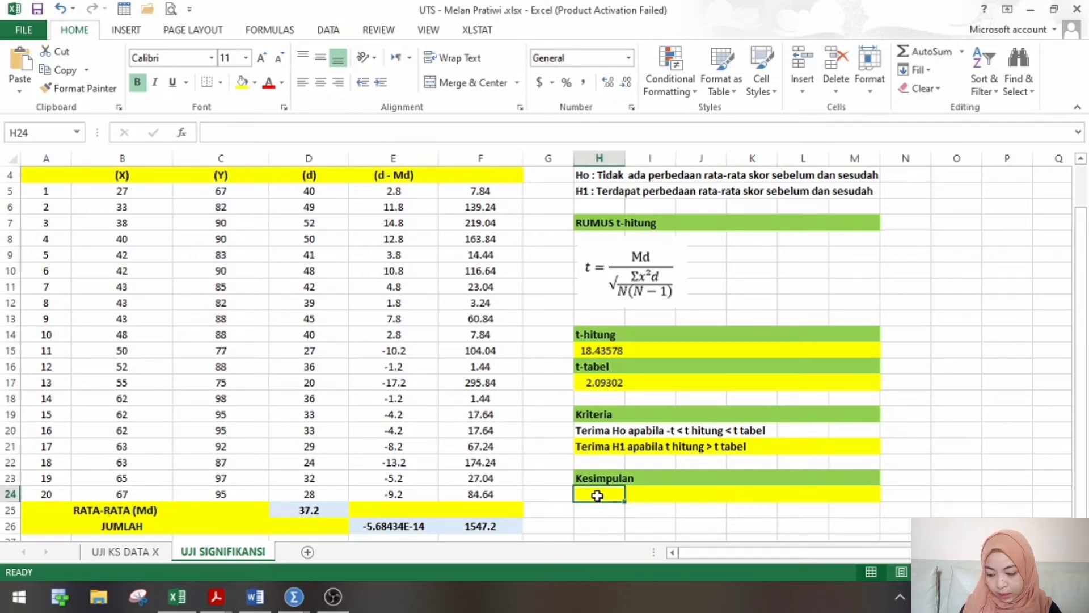
type("To")
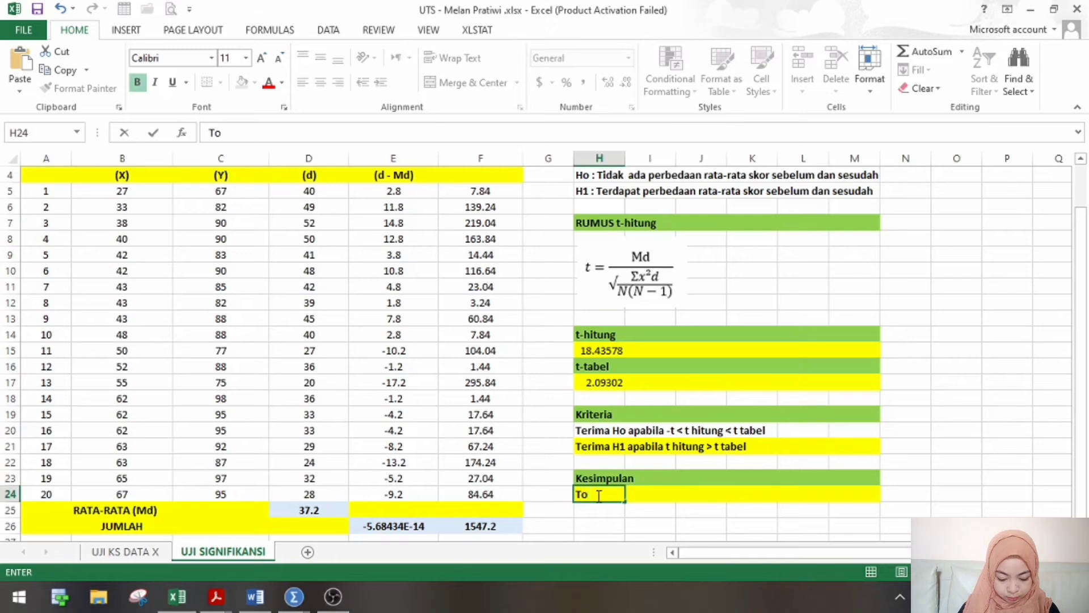
type("lak H")
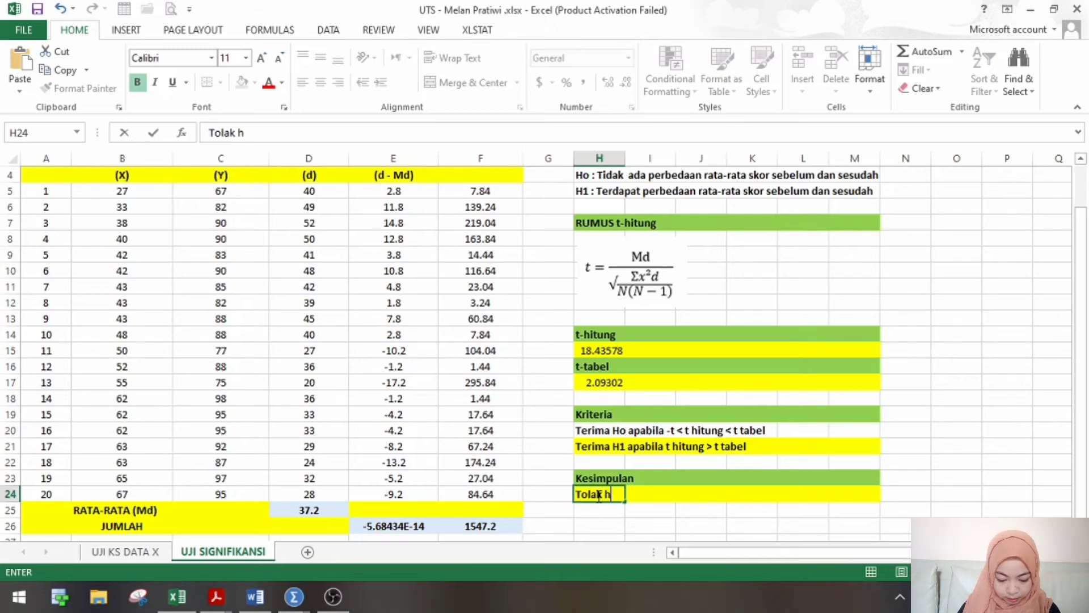
key("BackSpace")
type("Ho d")
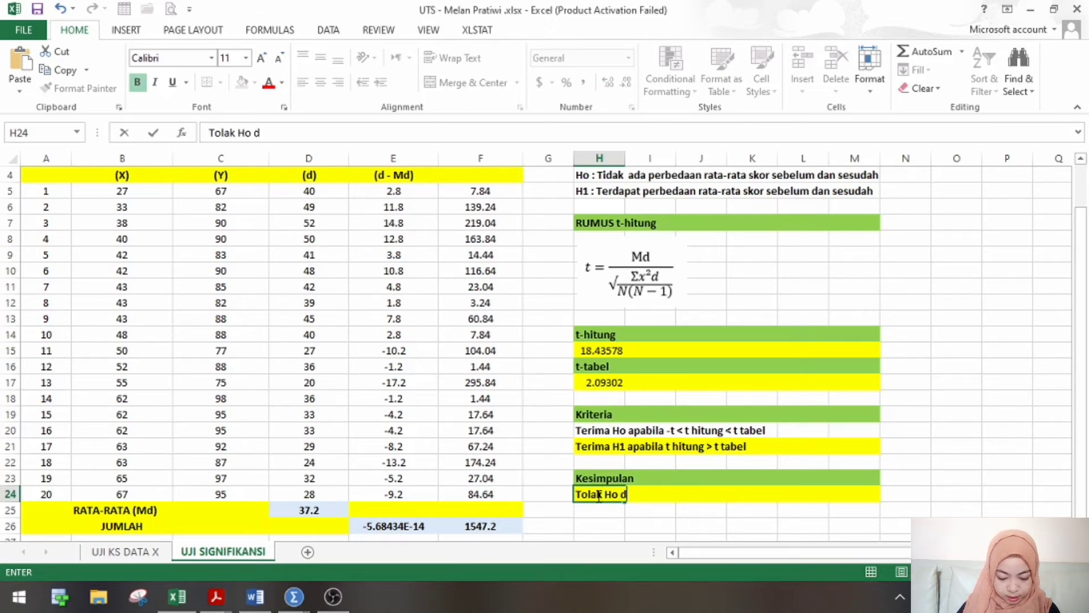
type("an Terima H1")
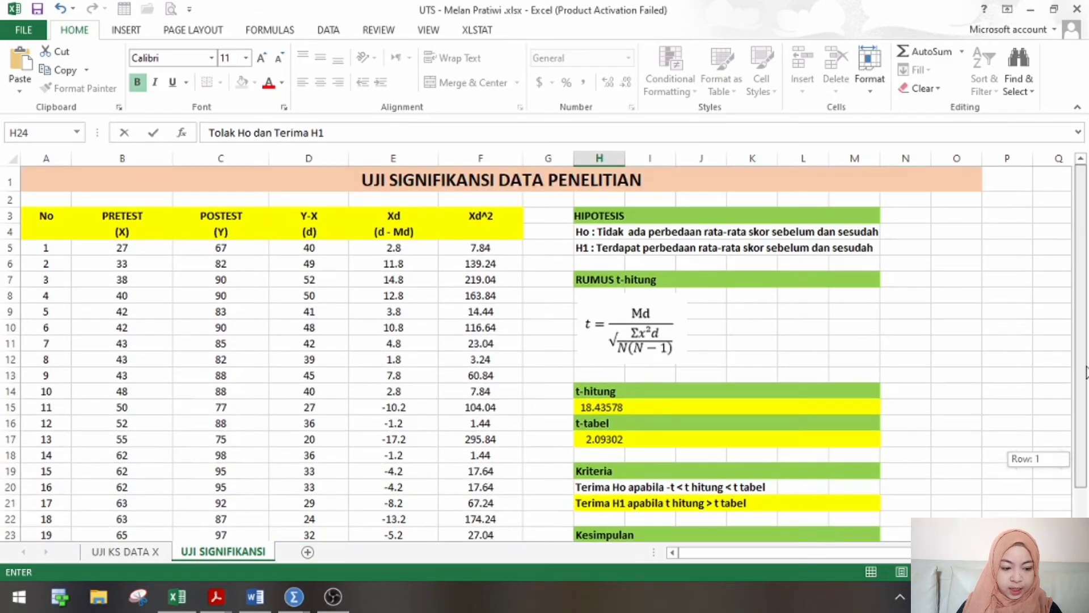
Open the Data Analysis tool t-Test: Paired Two Sample for Means
left_click_drag(1083, 416, 1085, 373)
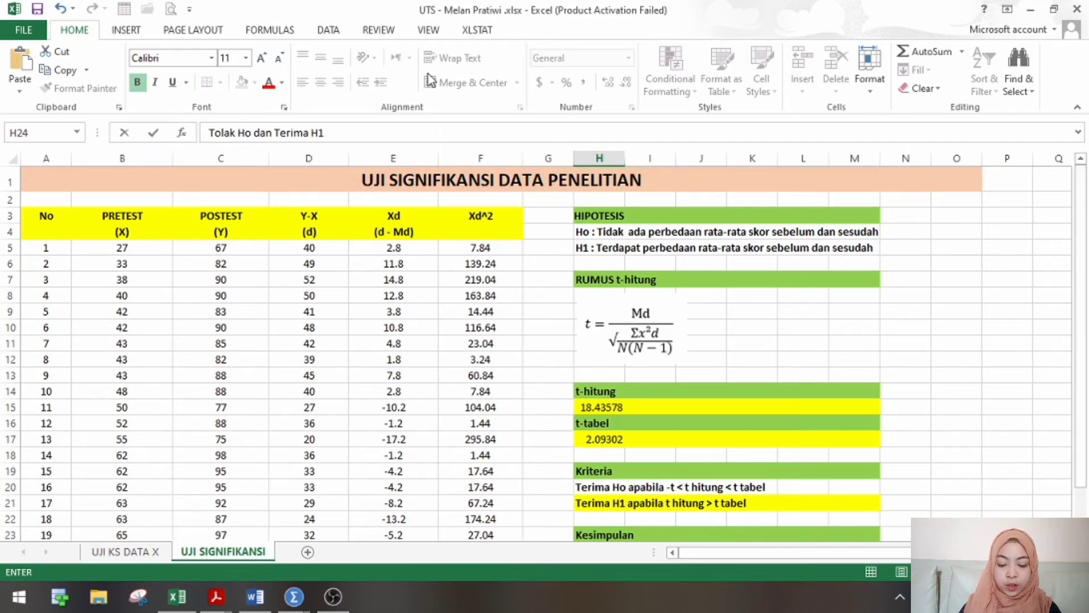
left_click(329, 32)
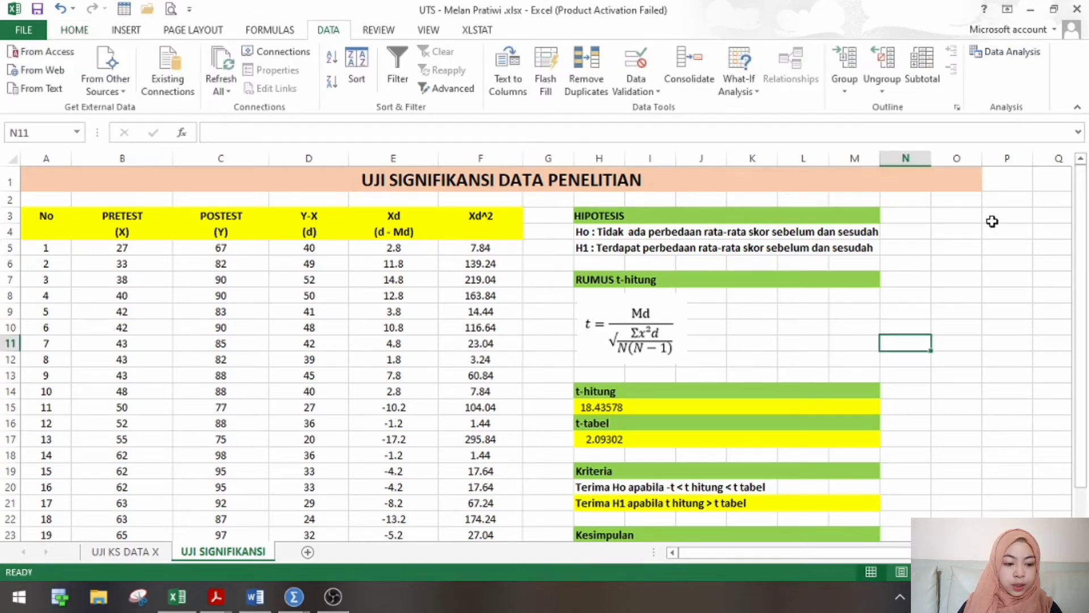
left_click(1003, 56)
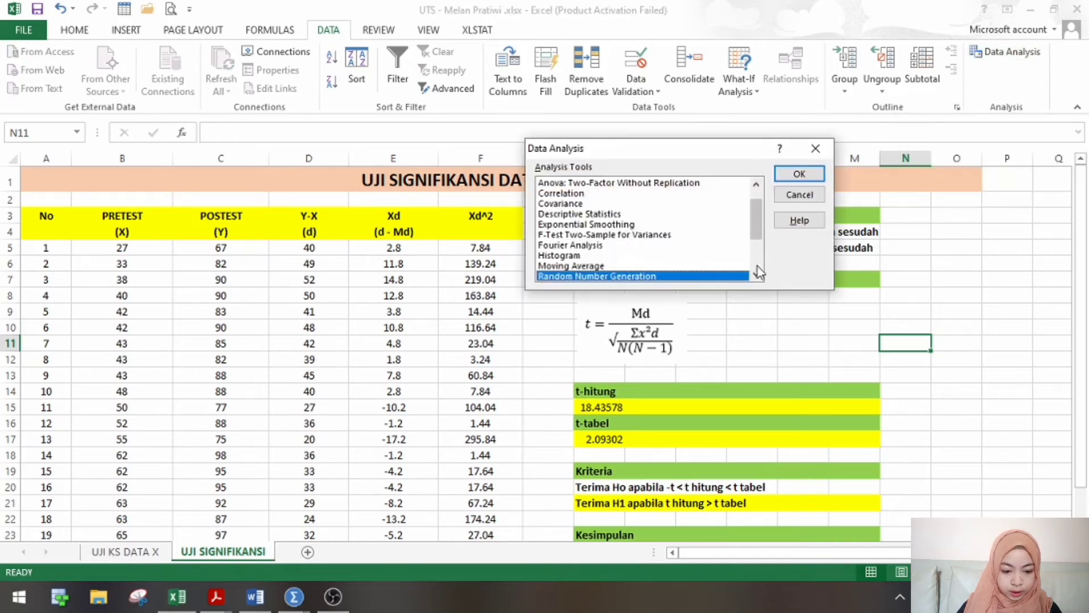
scroll(756, 277, "down", 2)
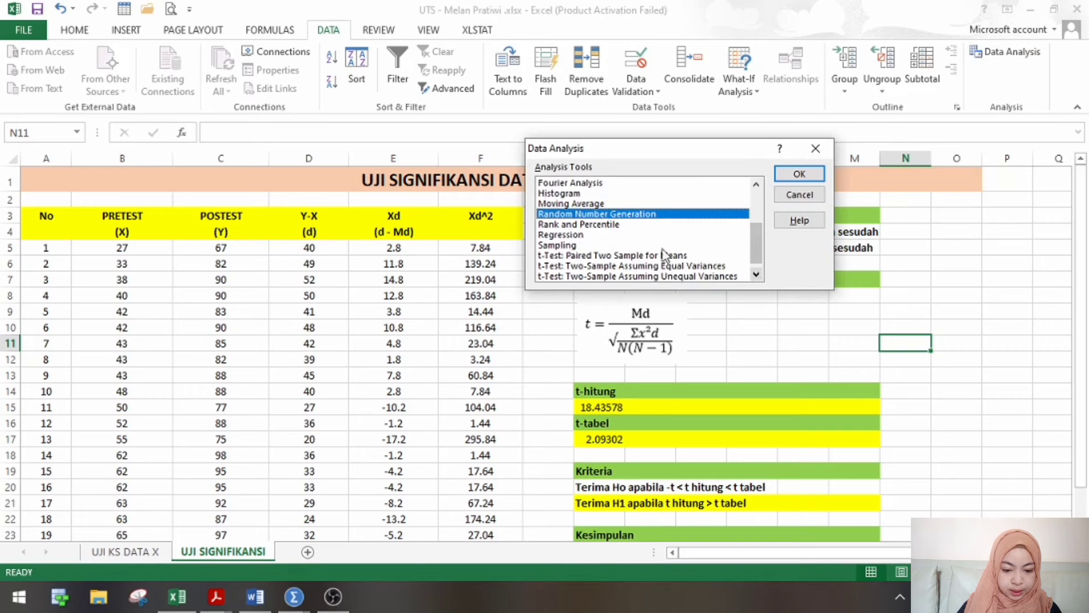
left_click(610, 255)
left_click(800, 174)
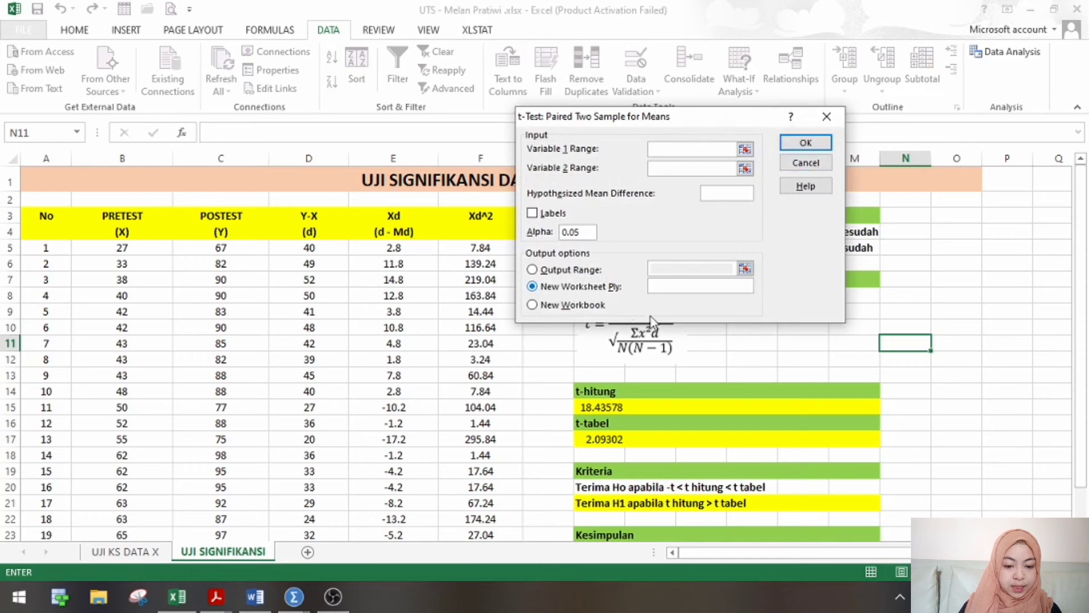
Set the paired t-test's Variable 1 range to pretest scores B5:B24 and Variable 2 range to posttest scores C5:C24
left_click_drag(150, 248, 146, 495)
left_click(685, 166)
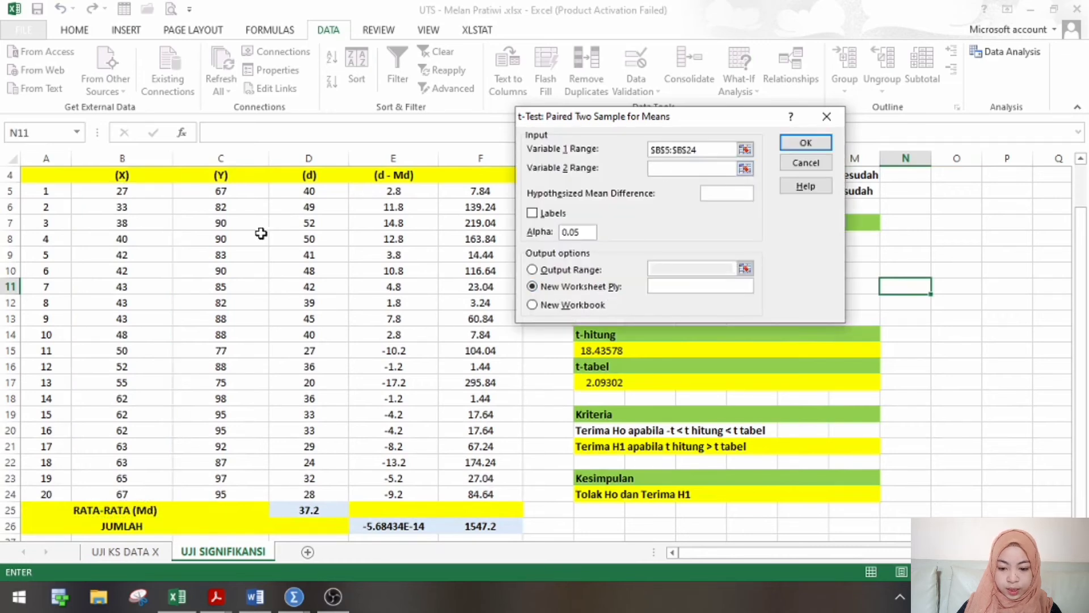
left_click(251, 192)
left_click_drag(251, 191, 240, 491)
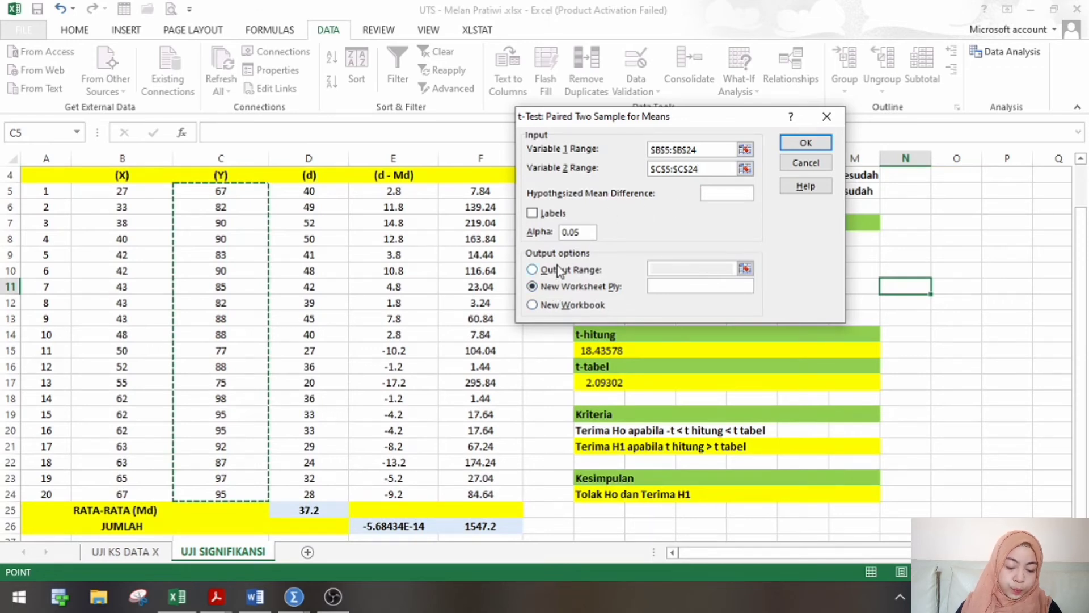
Name the t-test's new output worksheet SIGNIFIKANSI and run the analysis
left_click(660, 286)
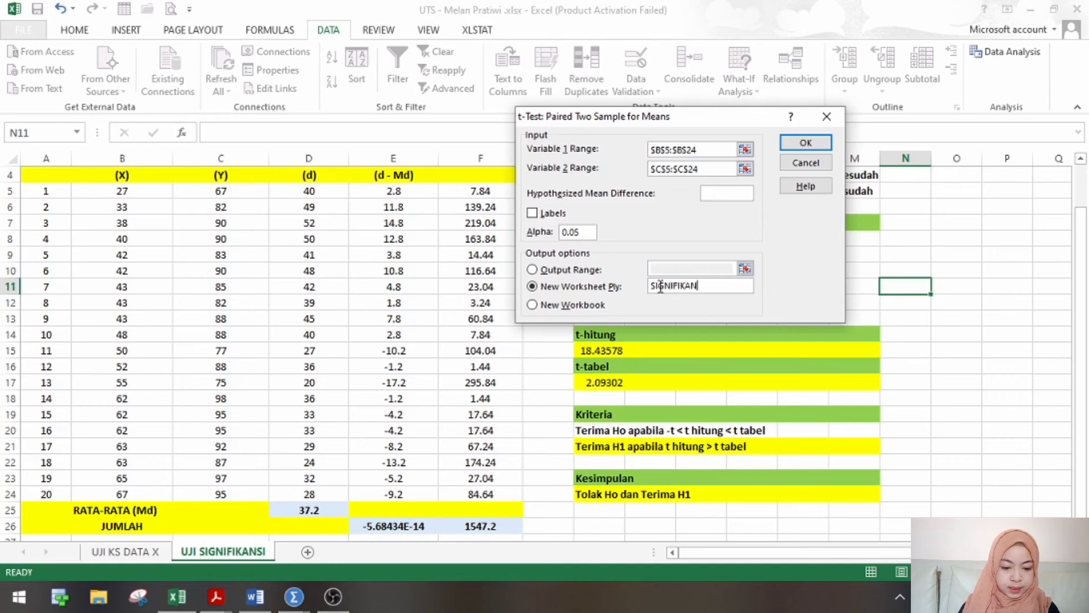
type("SIGNIFIKANSI")
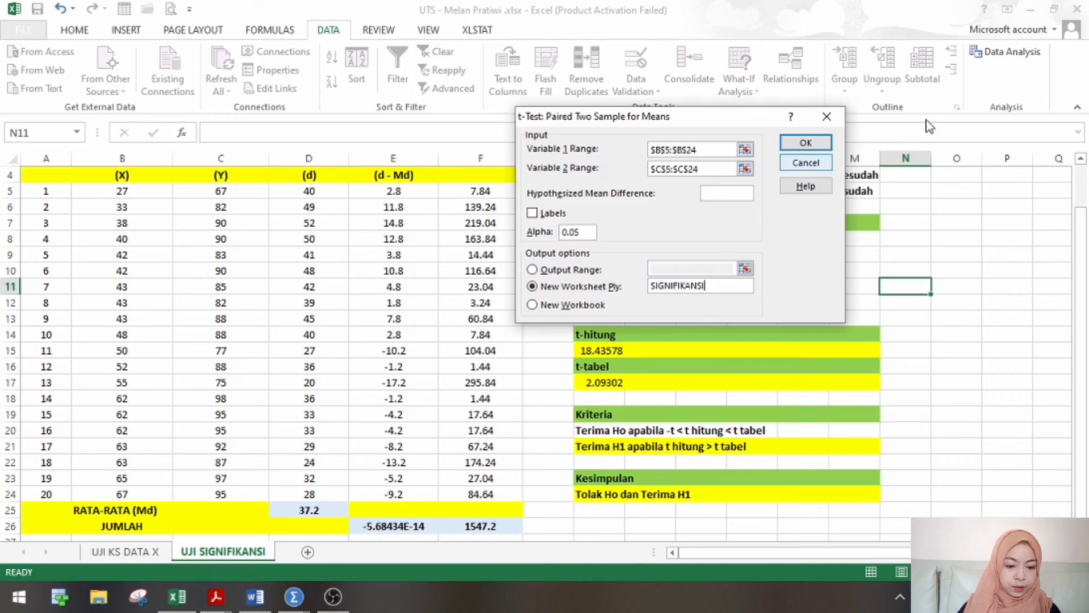
left_click(817, 144)
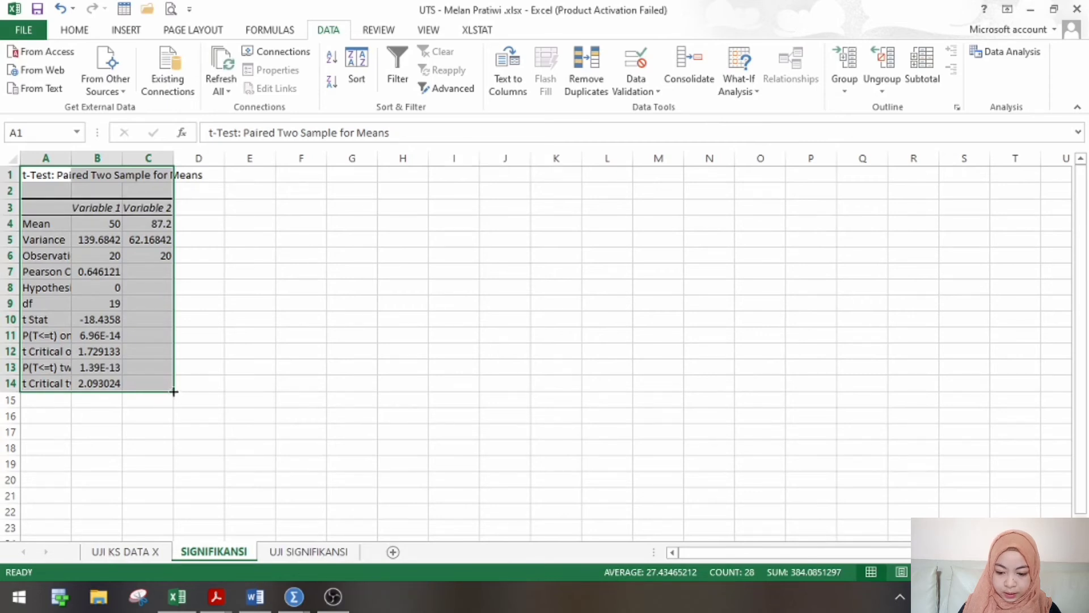
Fill the t-test output across to column F, copy A1:F14 and paste it at O7 on the UJI SIGNIFIKANSI sheet
left_click_drag(173, 391, 318, 406)
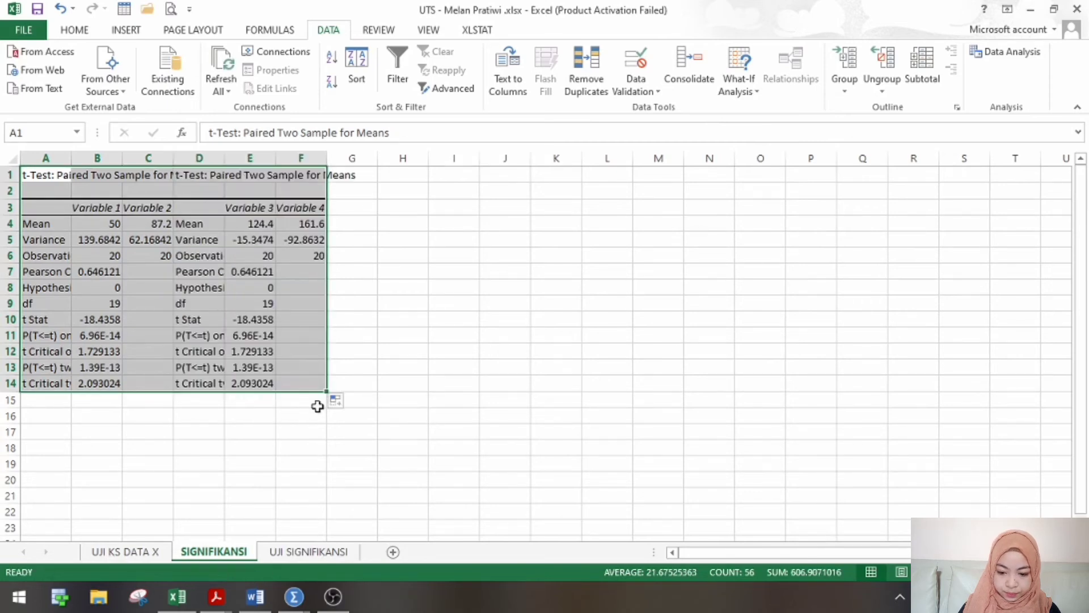
right_click(215, 307)
left_click(316, 290)
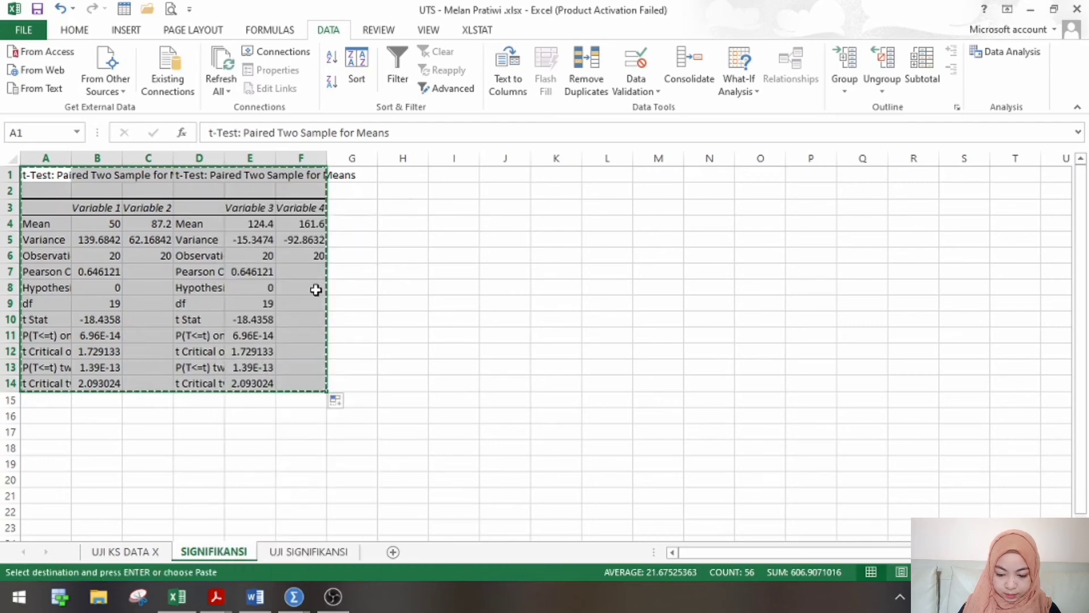
left_click(296, 559)
left_click(954, 227)
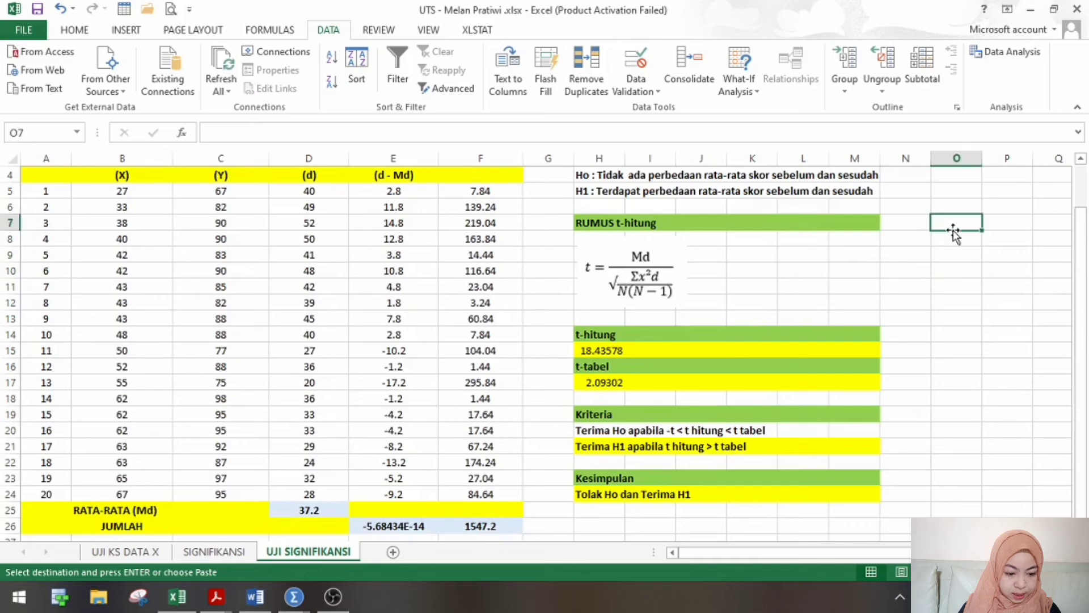
key("ctrl+v")
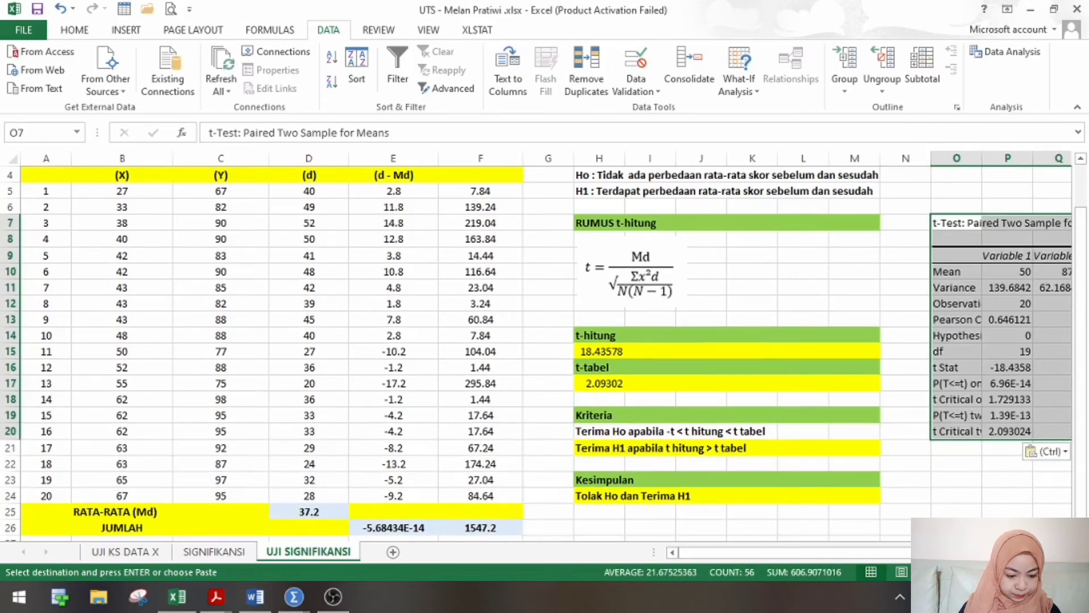
Widen columns O and P so the pasted t-test labels and values are easier to read
scroll(541, 341, "right", 2)
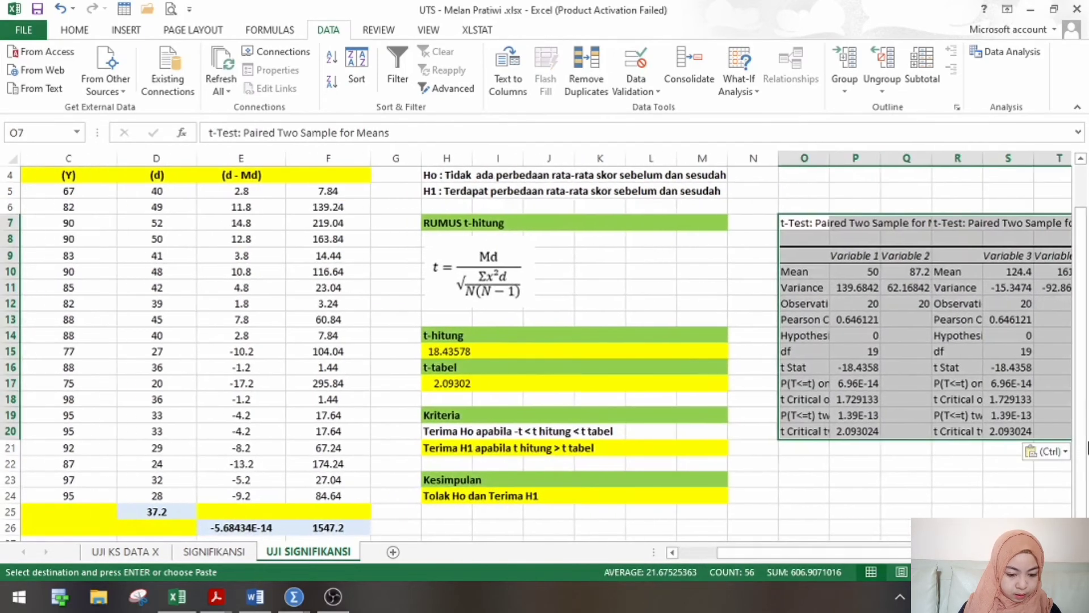
scroll(545, 340, "right", 1)
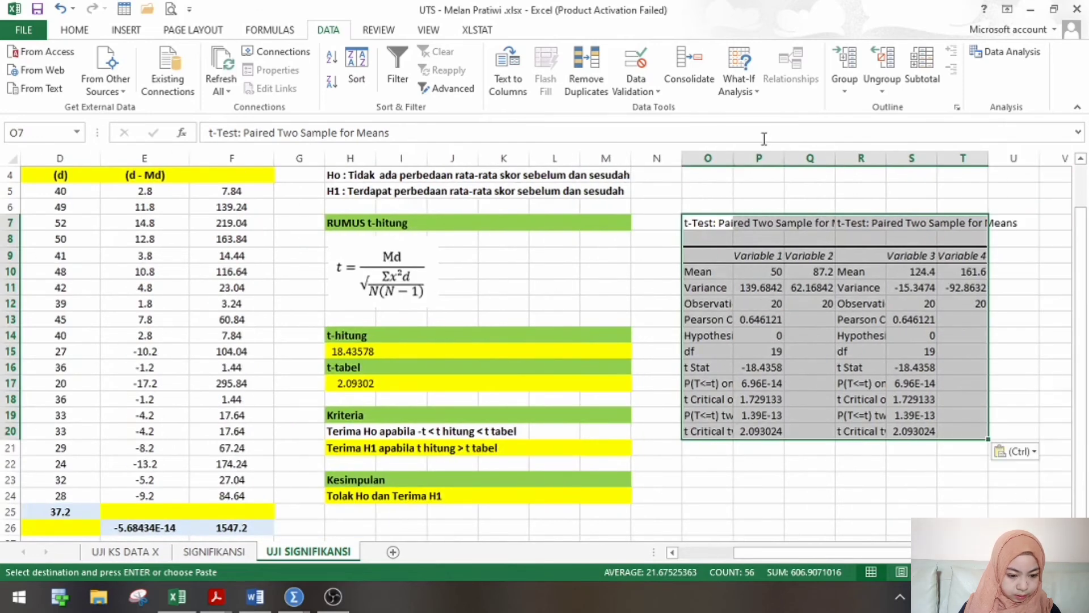
left_click_drag(732, 150, 860, 158)
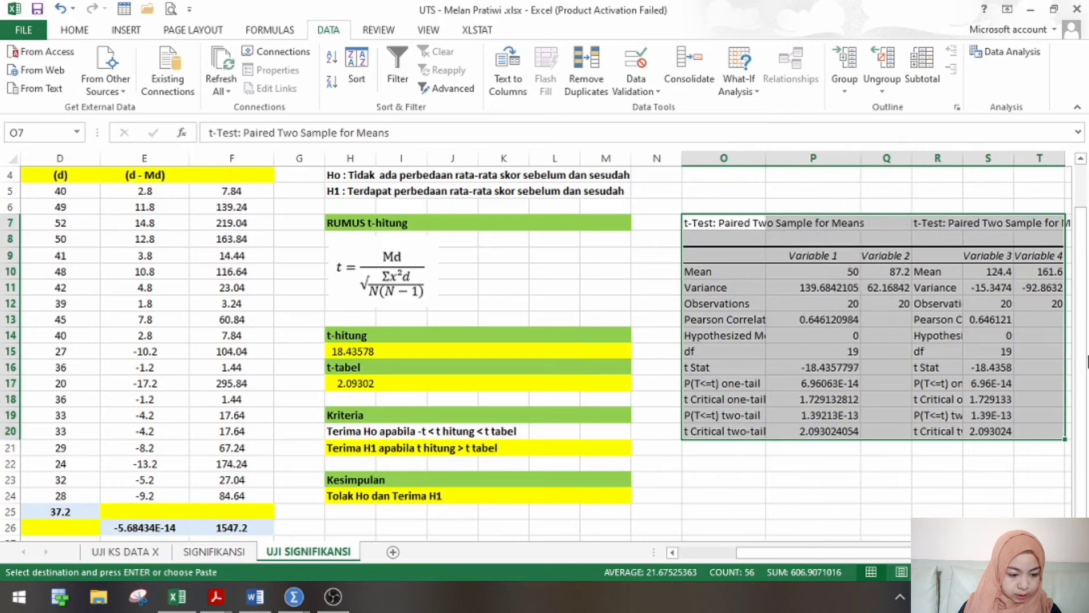
left_click(992, 450)
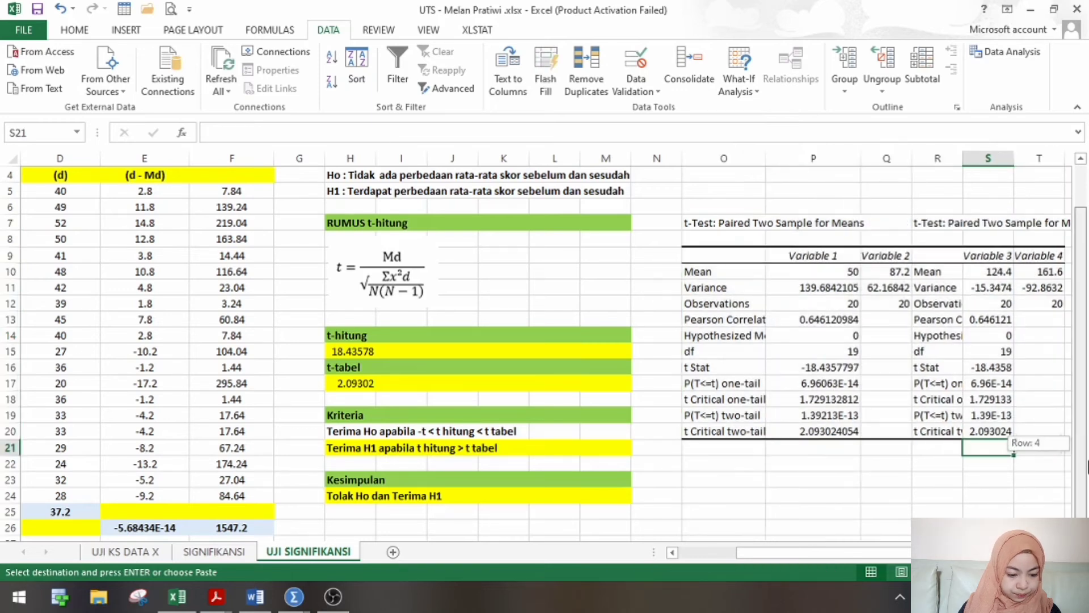
Highlight the t Stat value in P16 with a yellow fill for comparison with t-hitung
scroll(980, 458, "left", 3)
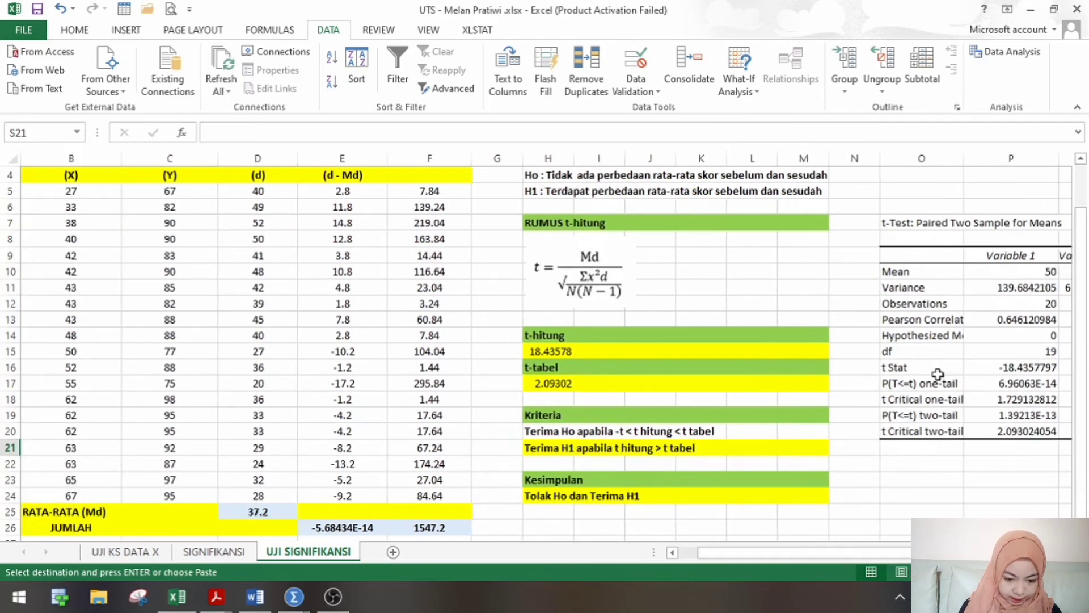
scroll(972, 553, "right", 3)
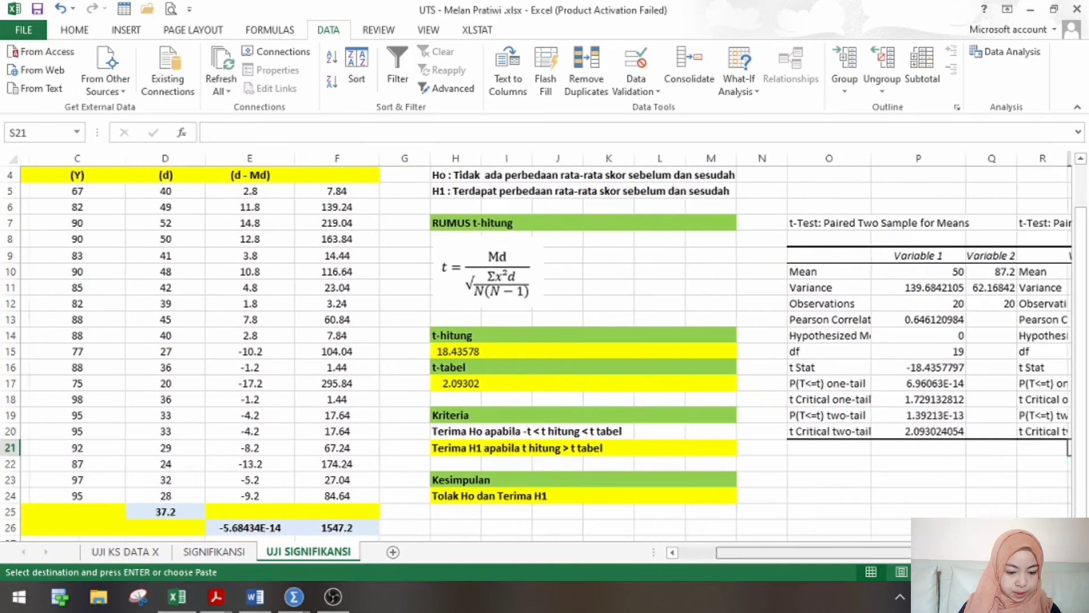
scroll(735, 412, "right", 2)
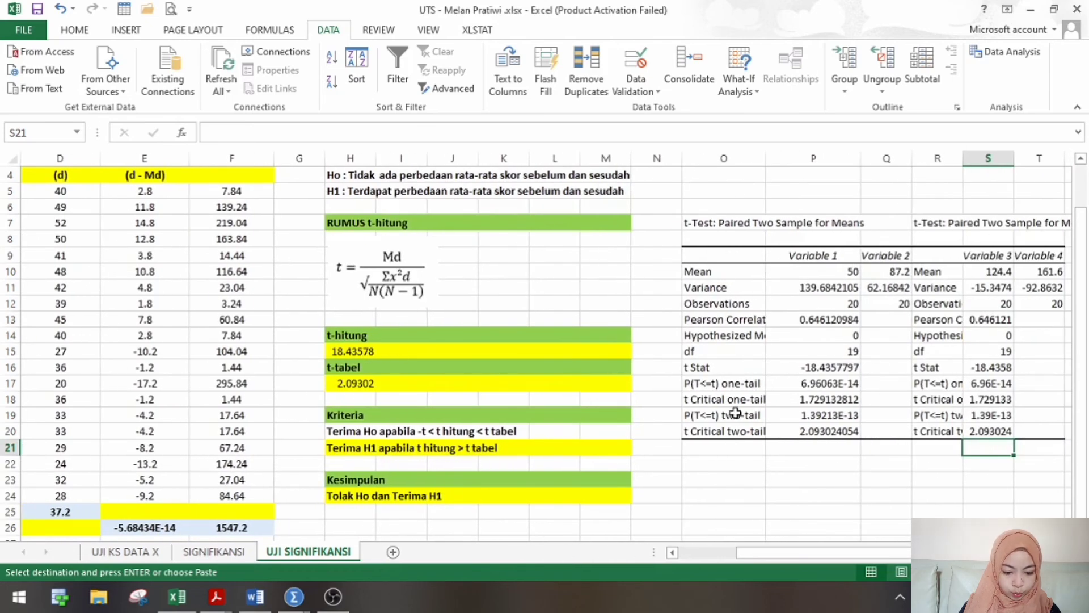
left_click(810, 368)
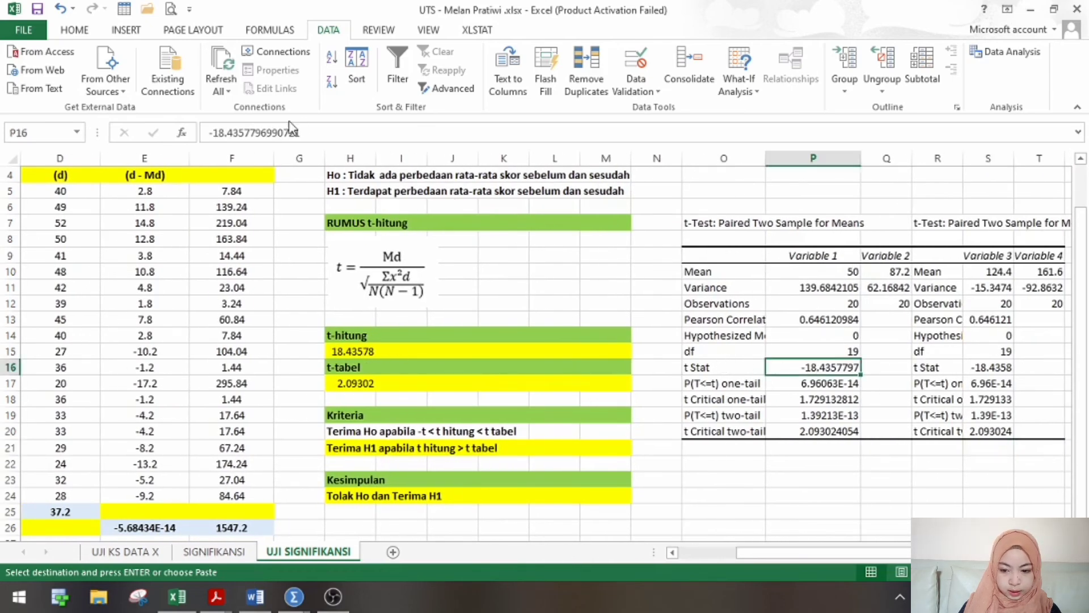
left_click(90, 31)
left_click(242, 84)
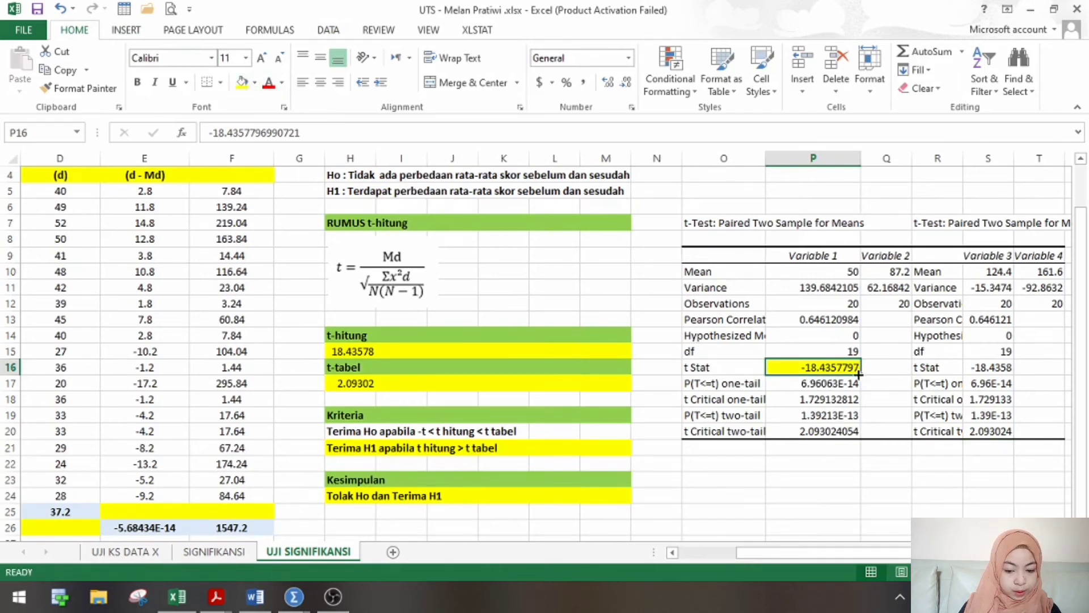
left_click(763, 491)
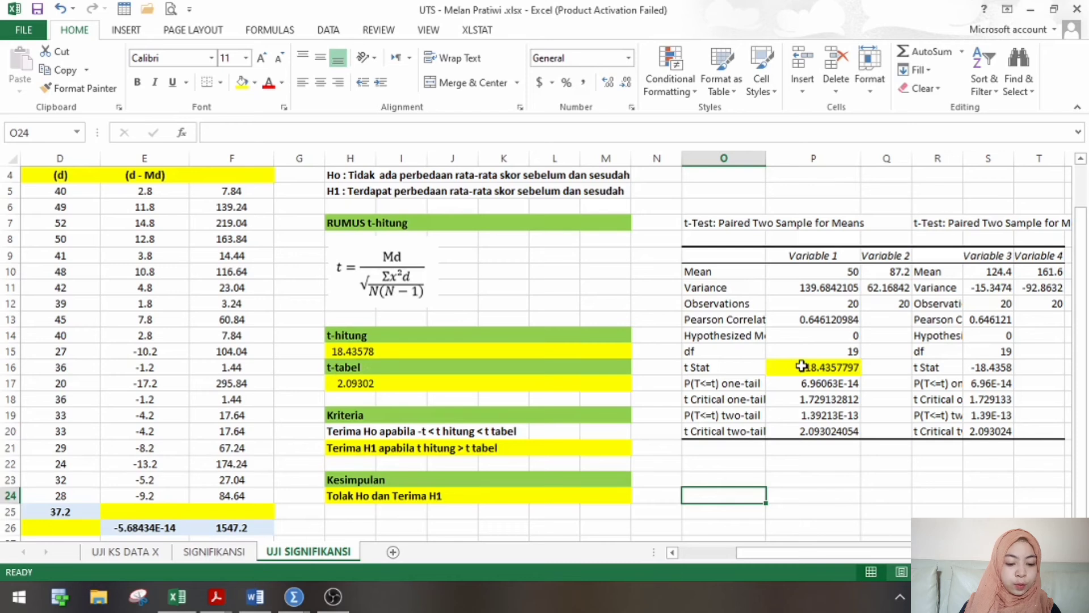
Highlight the t Critical two-tail value in P20 with a yellow fill for comparison with t-tabel
left_click(799, 431)
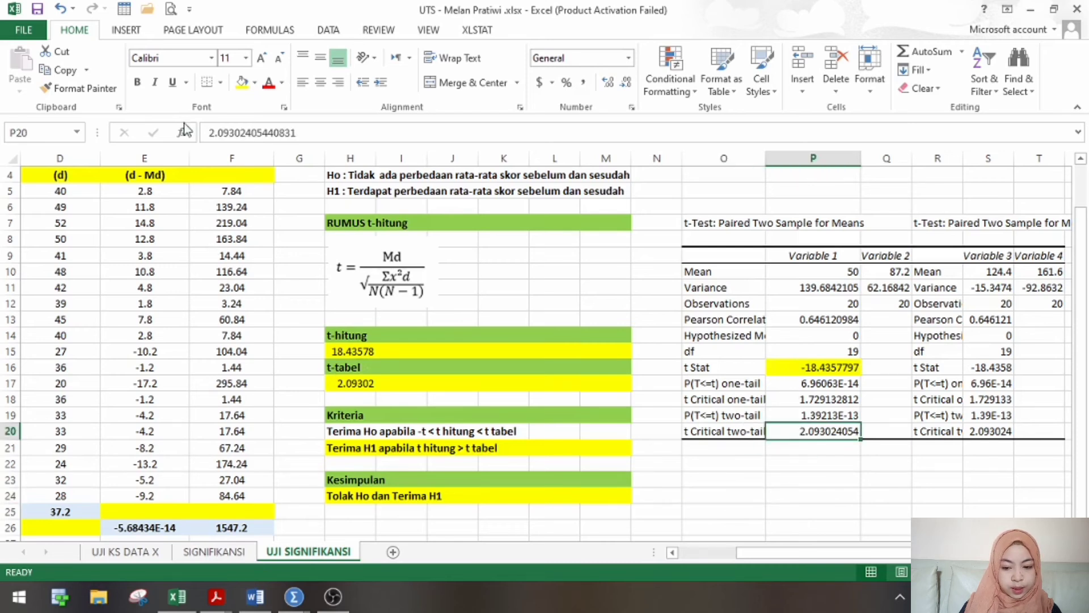
left_click(239, 90)
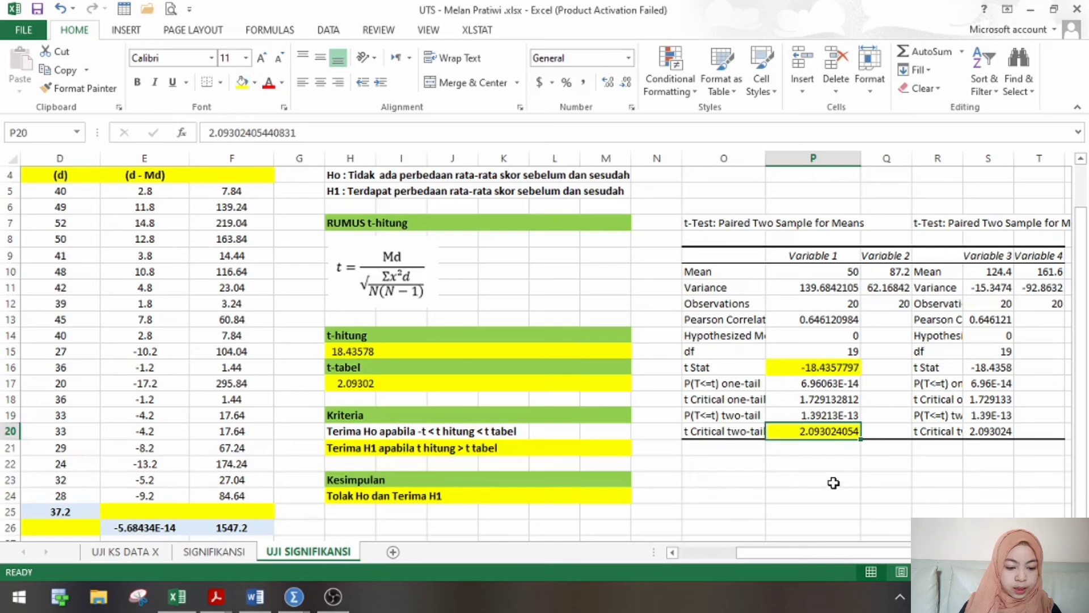
left_click(801, 478)
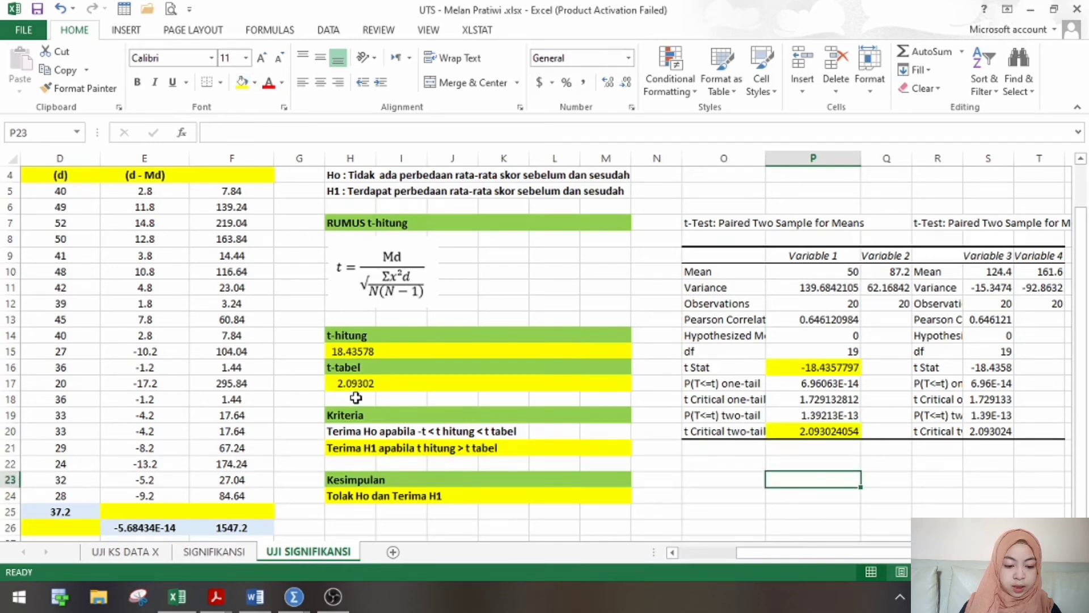
left_click(907, 499)
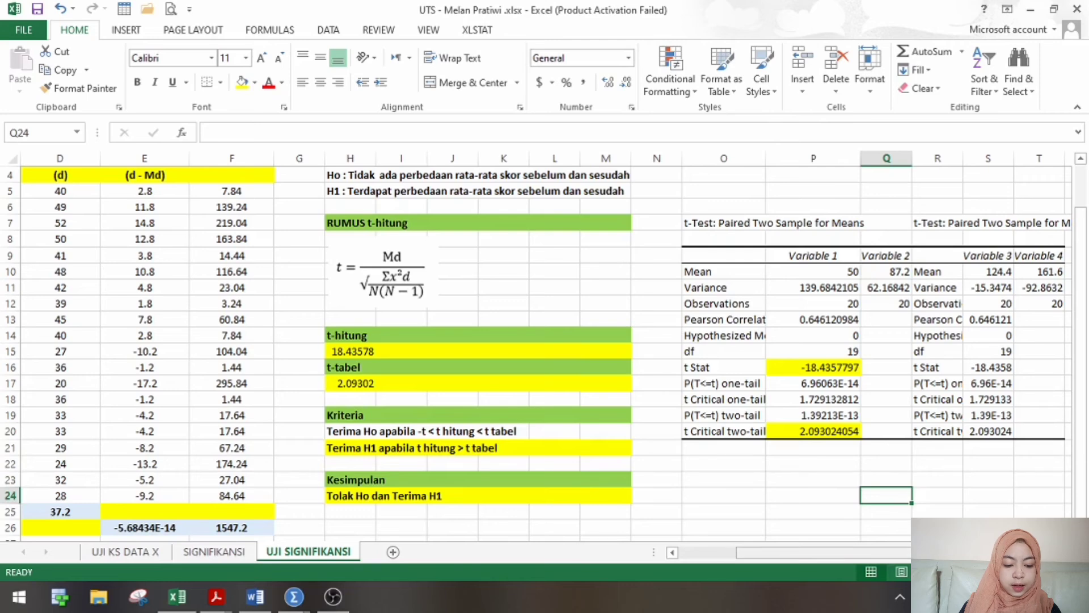
left_click_drag(942, 553, 882, 556)
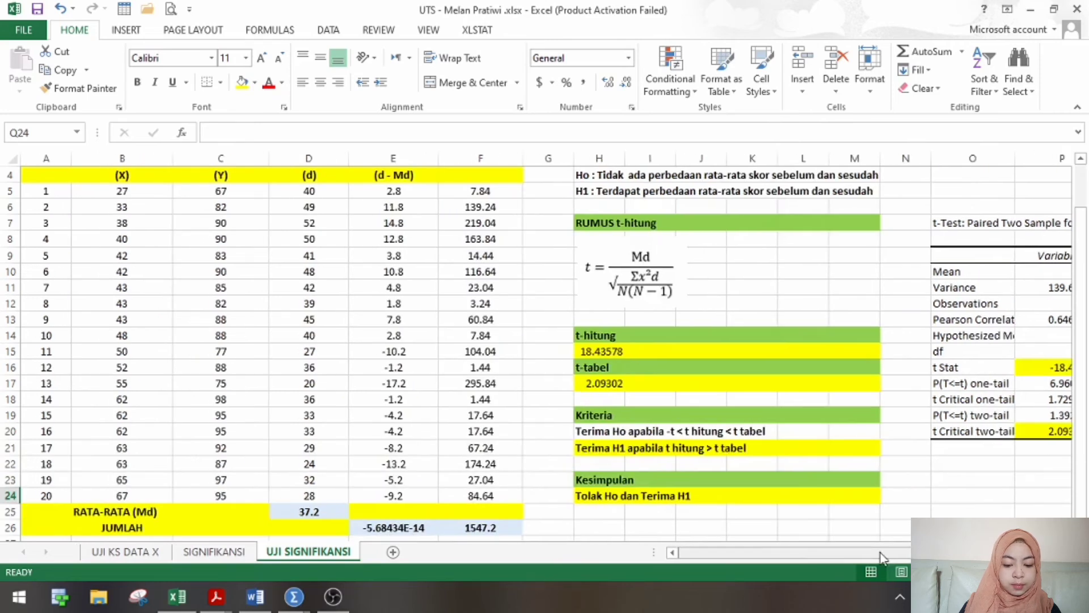
scroll(1080, 454, "up", 1)
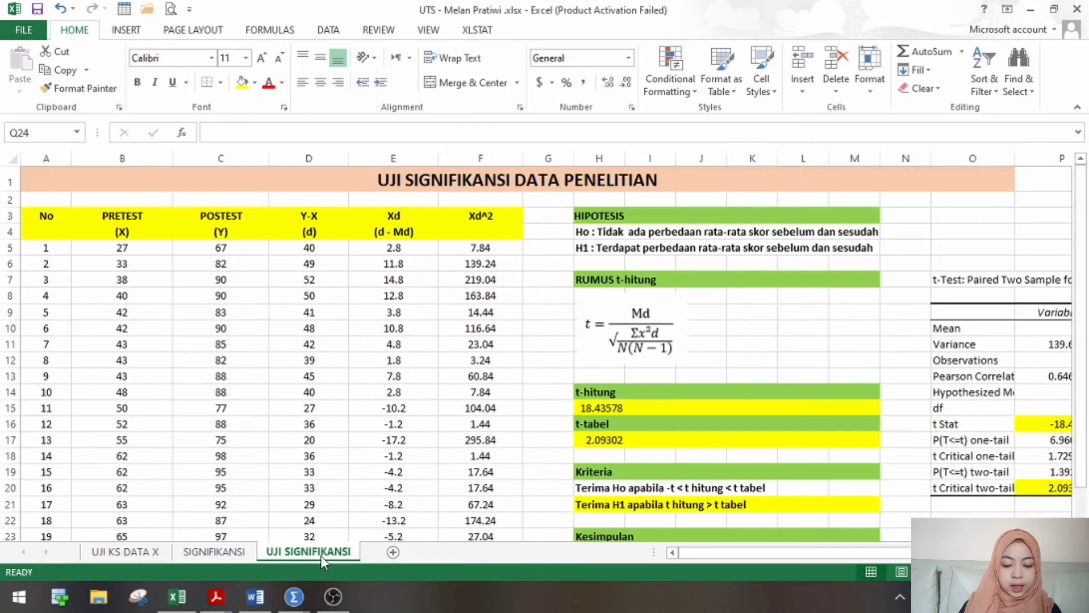
Close the Output2 Kolmogorov-Smirnov viewer window in SPSS without saving its contents
mouse_move(293, 595)
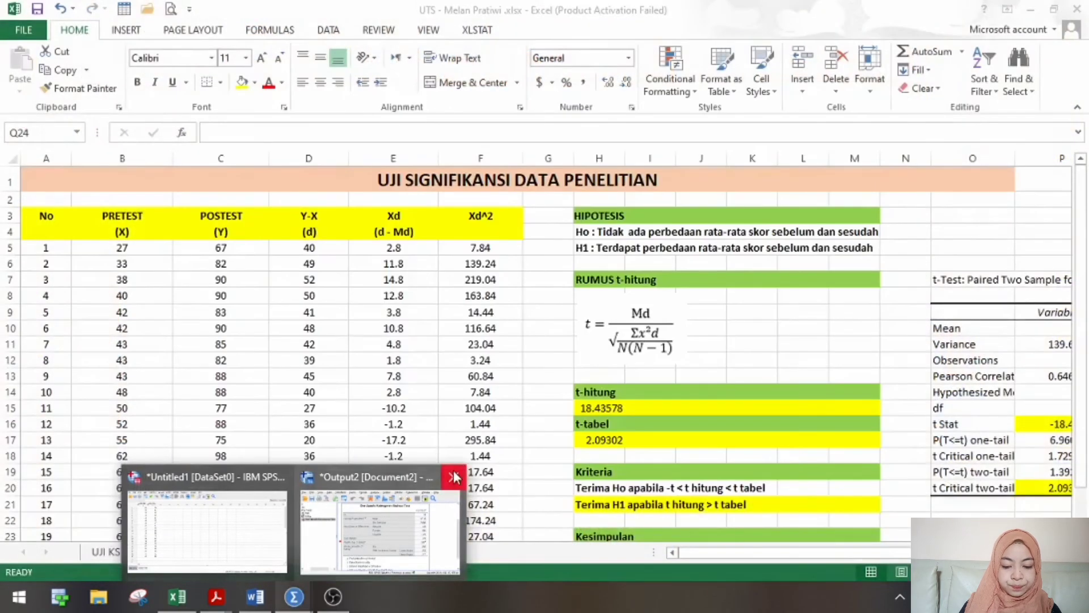
left_click(454, 477)
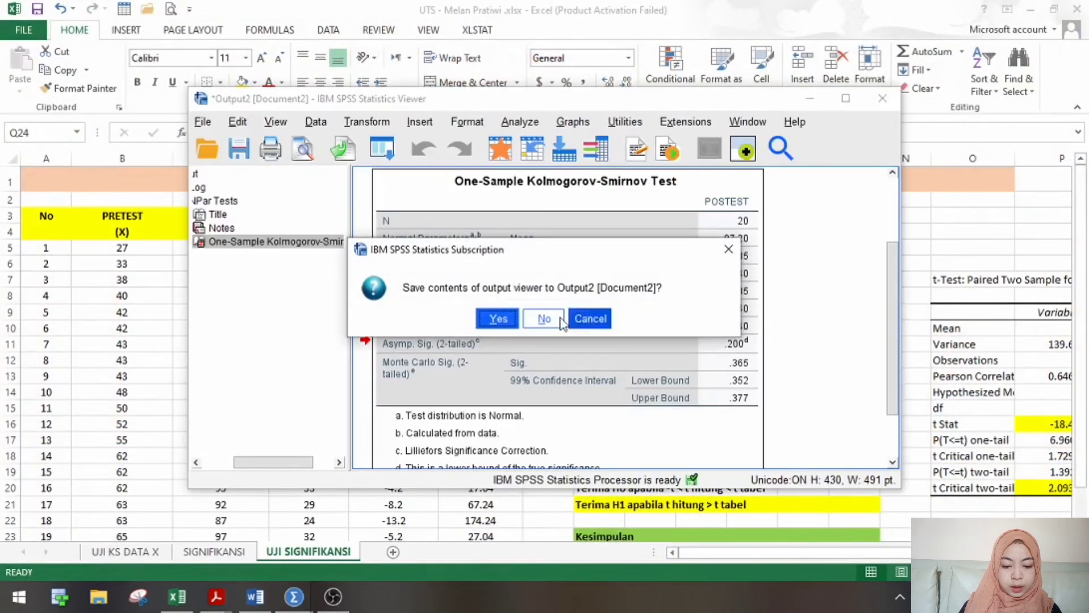
left_click(543, 318)
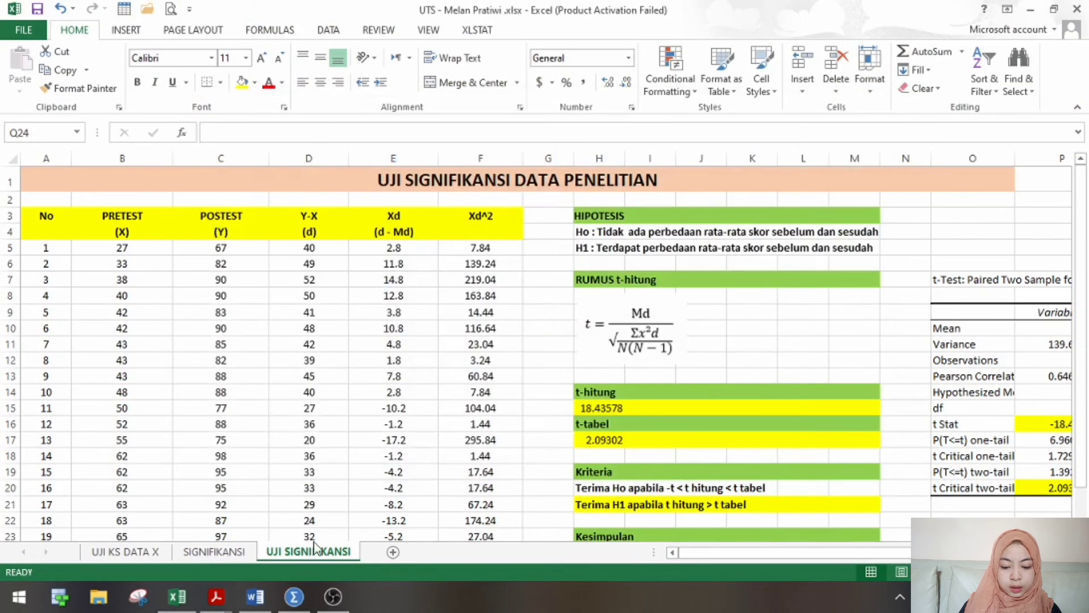
Switch to the SPSS data editor and run a Paired-Samples T Test on the PRETEST and POSTEST pair
left_click(295, 598)
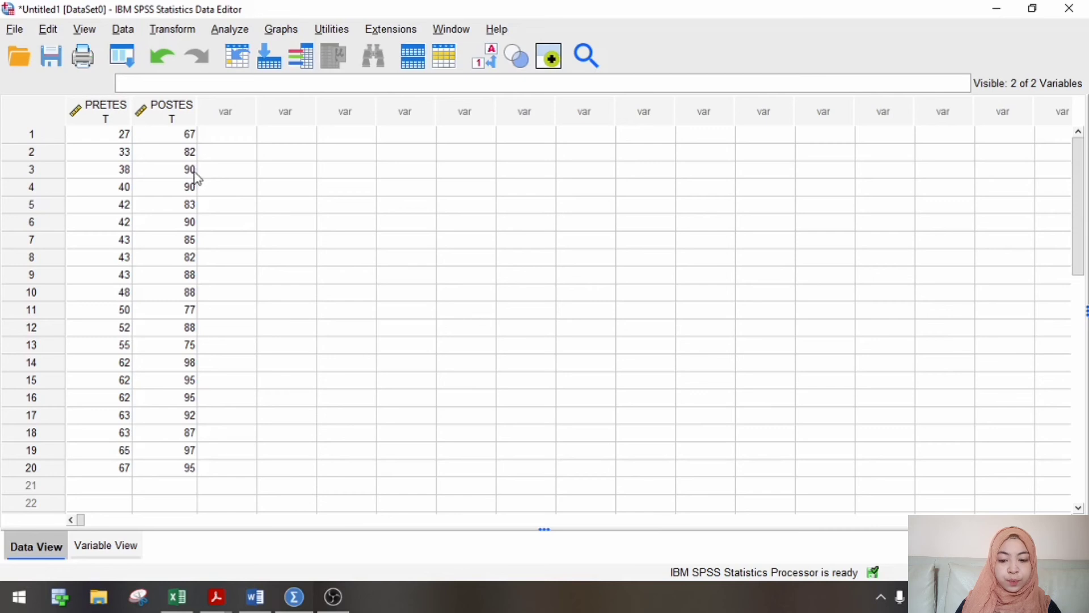
left_click(246, 38)
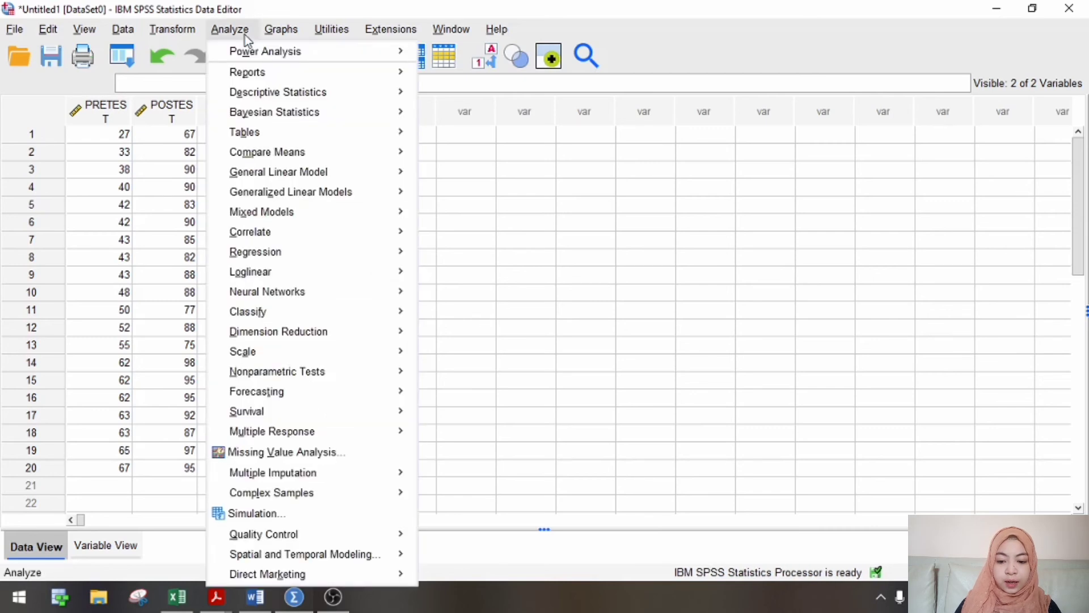
mouse_move(291, 163)
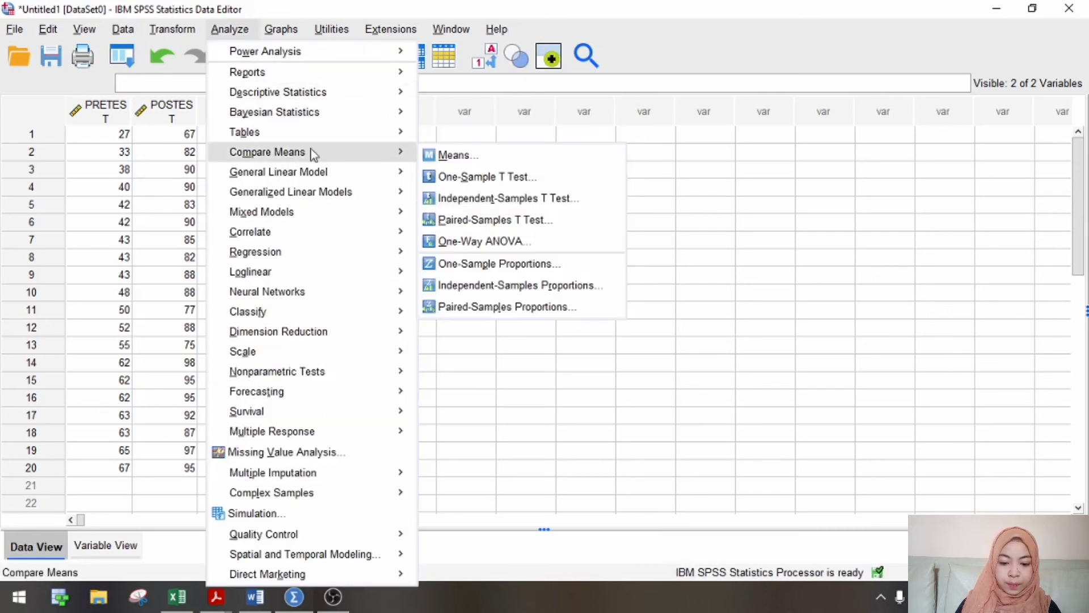
left_click(477, 221)
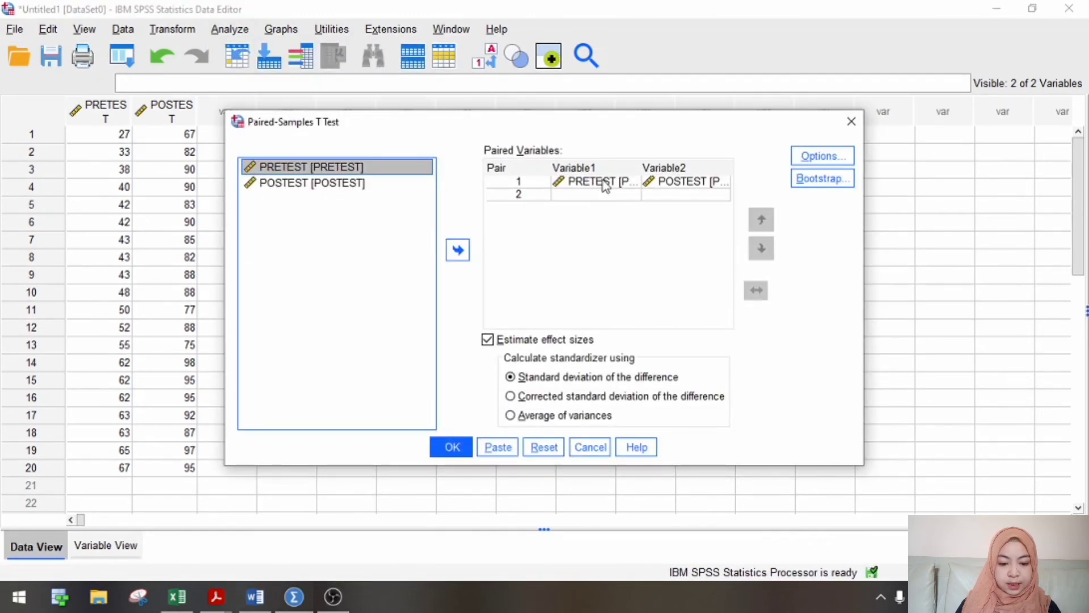
left_click(605, 181)
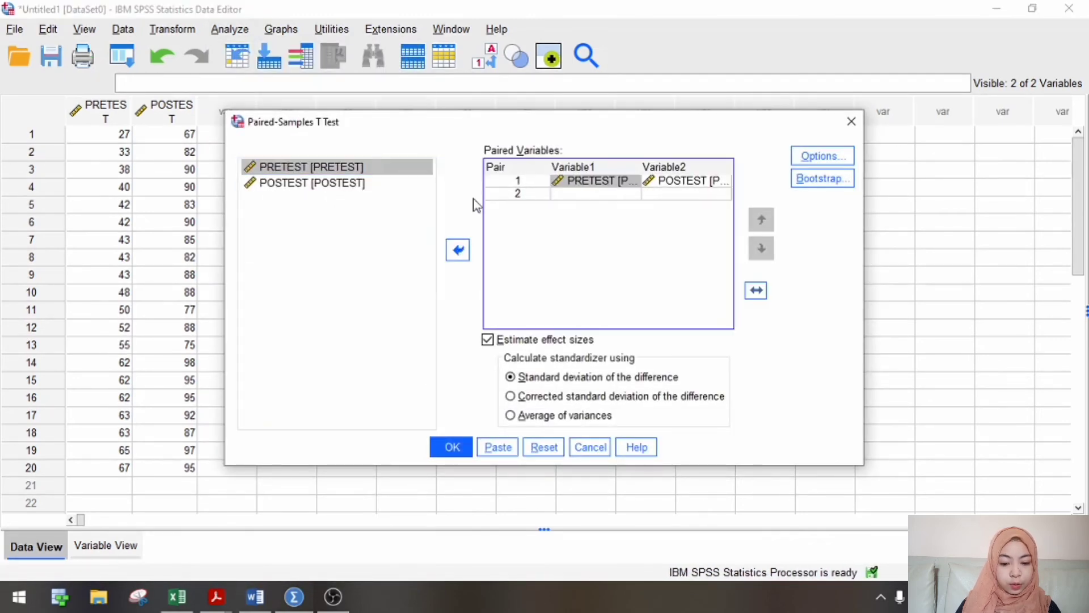
left_click(693, 187)
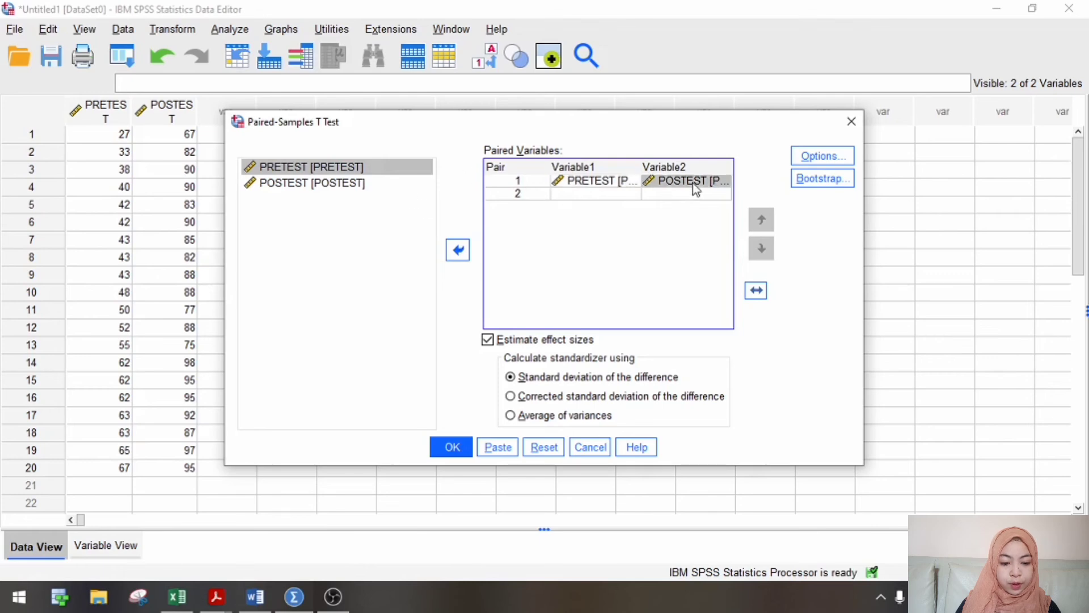
left_click(450, 447)
Examine the t, df and two-tailed significance values in the Paired Samples Test output
scroll(873, 350, "down", 5)
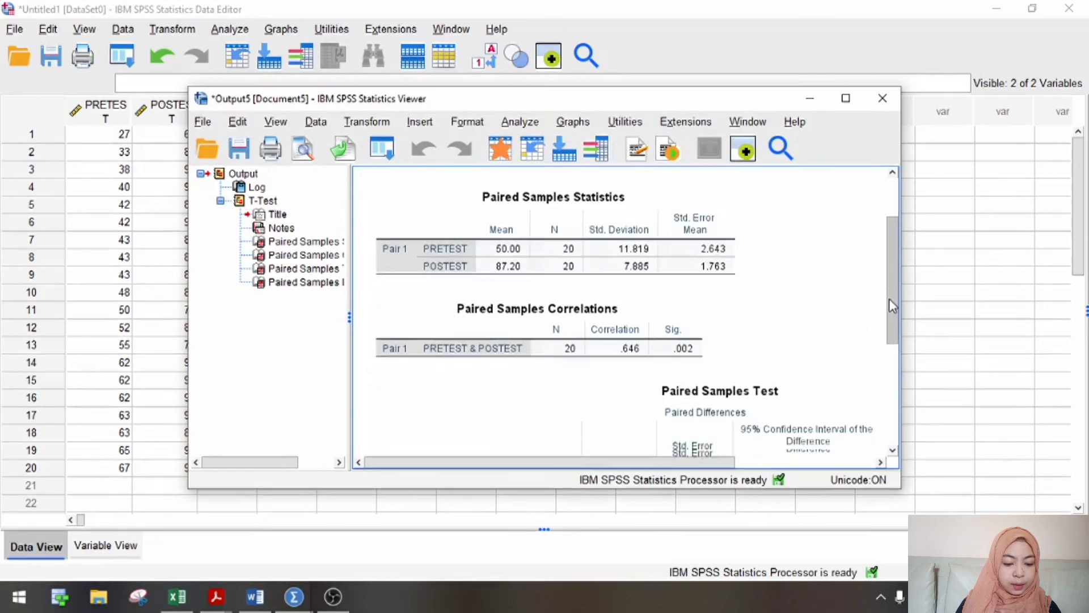
left_click_drag(709, 463, 848, 461)
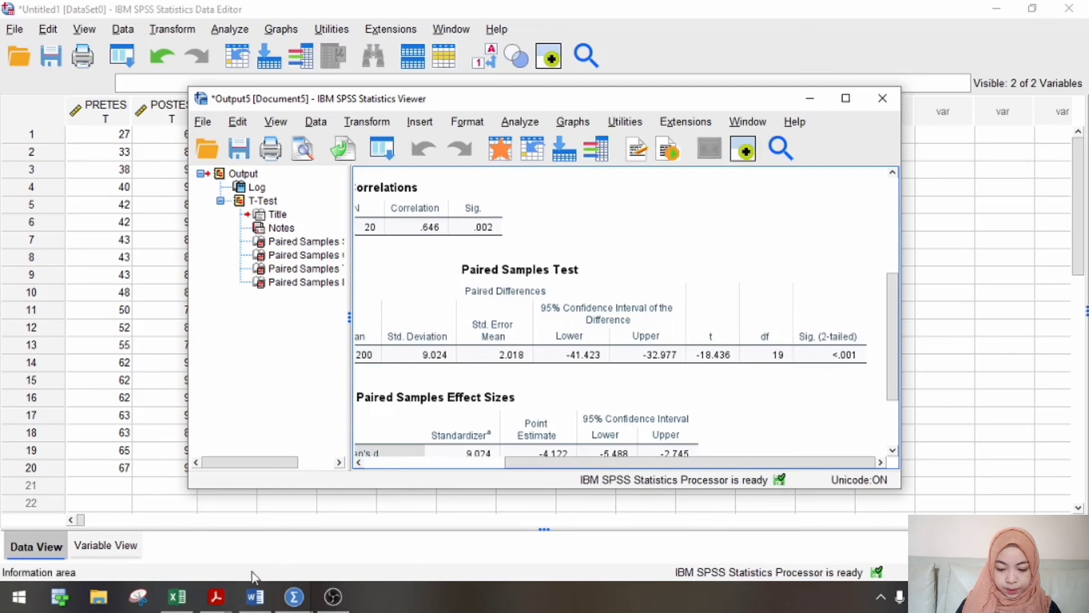
left_click(186, 602)
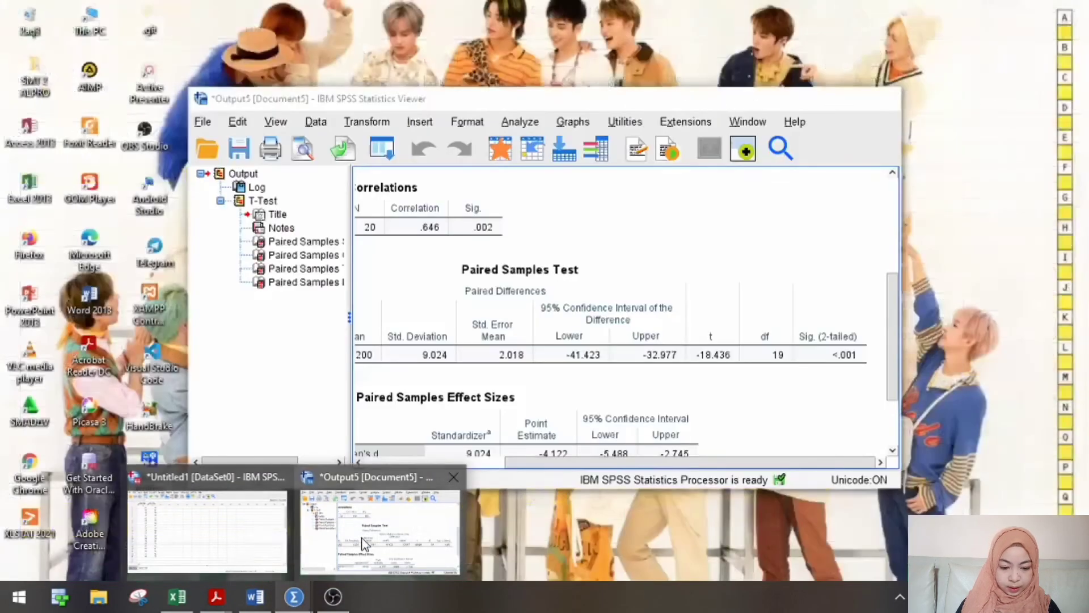
left_click(366, 564)
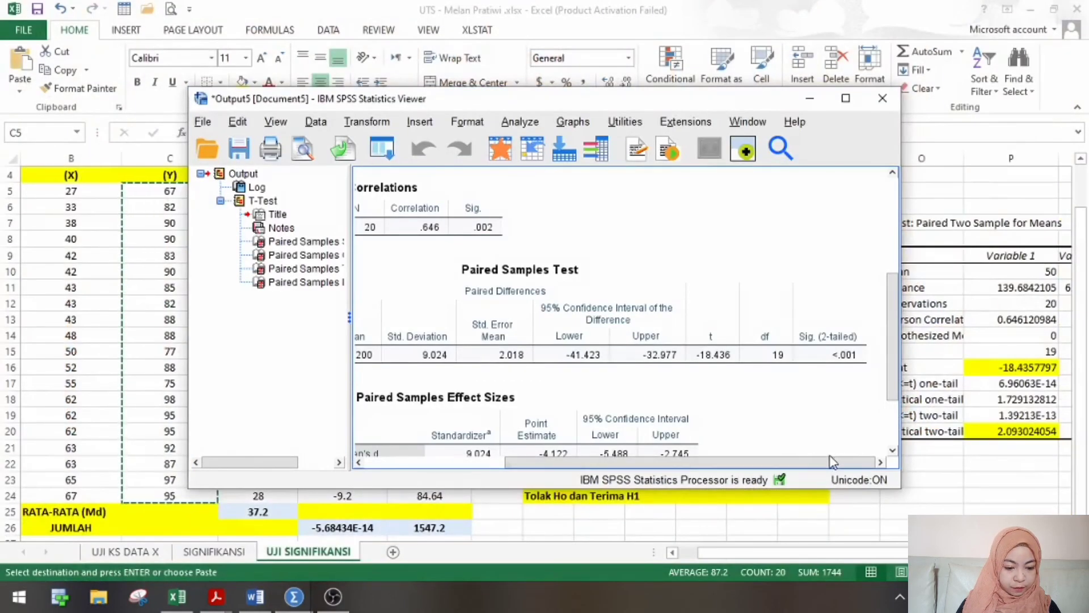
left_click(838, 366)
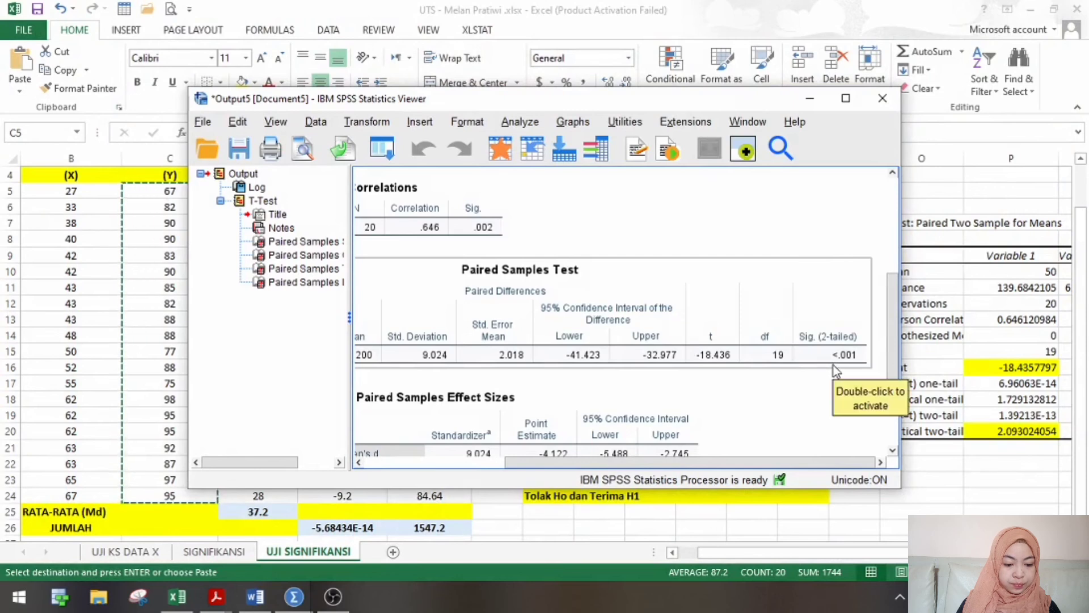
left_click(833, 376)
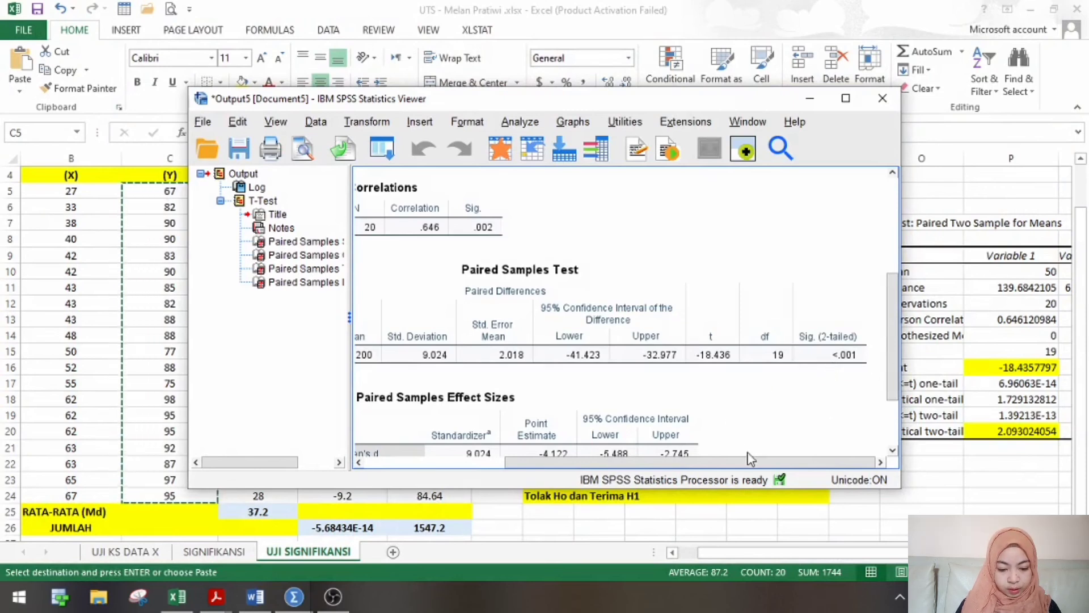
Copy the Paired Samples Test table from the SPSS output and switch to the Word document
left_click_drag(744, 464, 636, 473)
left_click(598, 371)
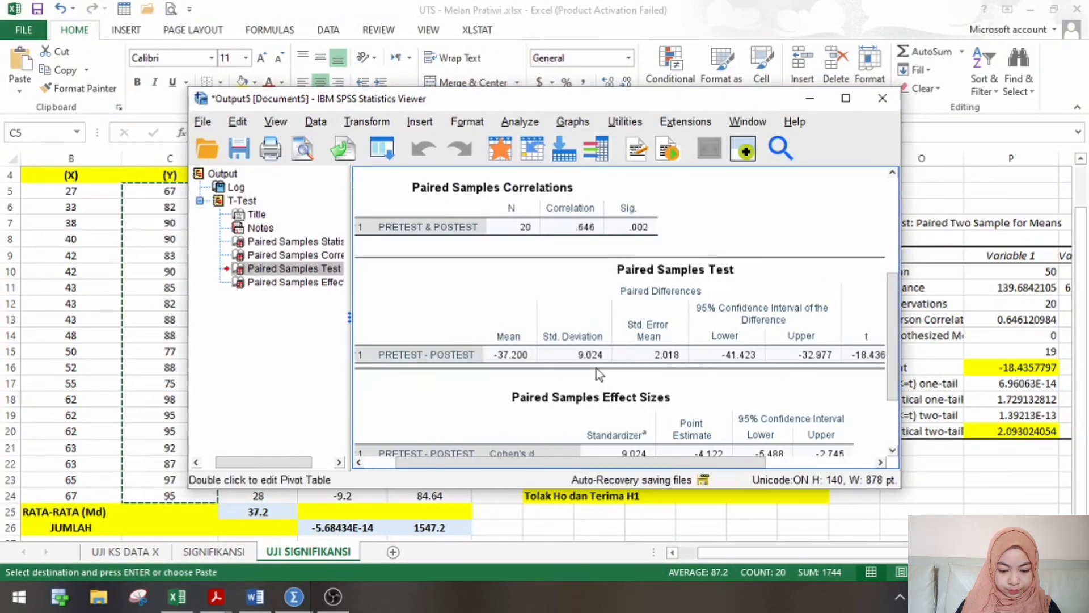
key("ctrl+c")
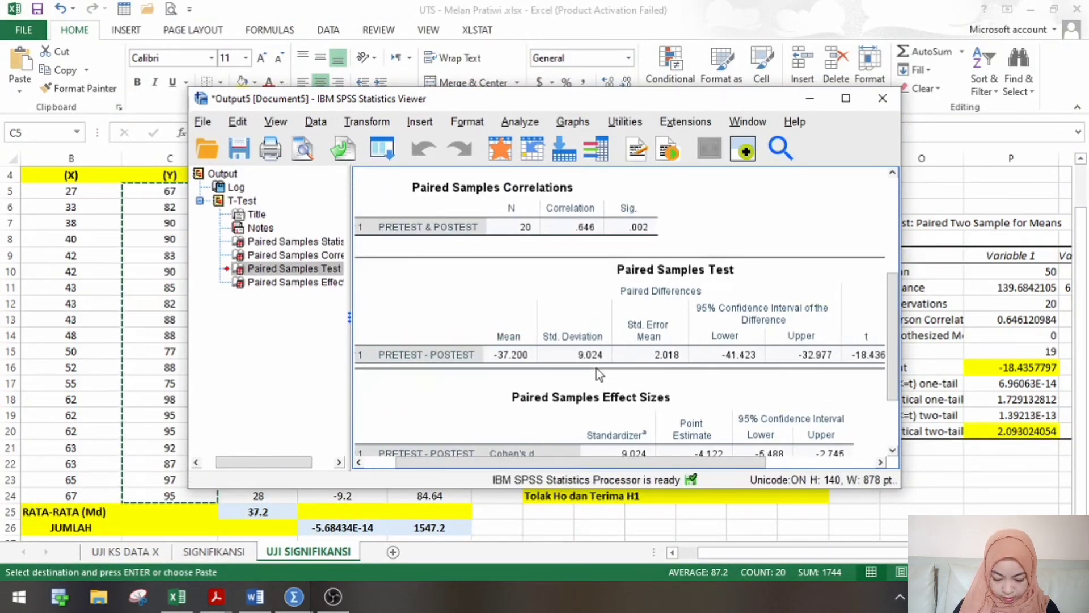
left_click(809, 98)
left_click(257, 596)
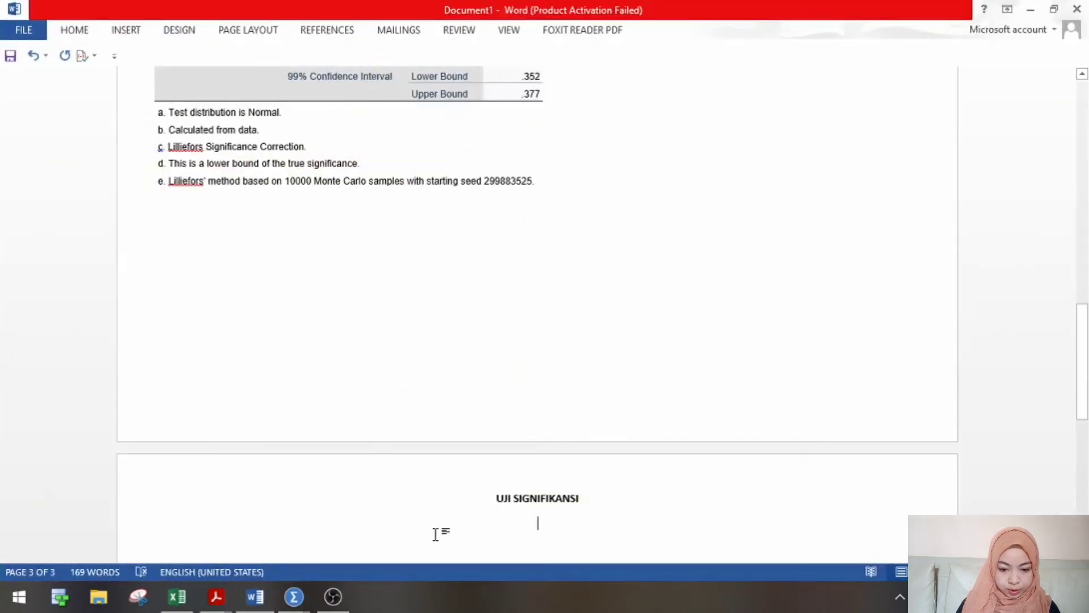
Look back through the Kolmogorov-Smirnov result tables earlier in the document and return to the UJI SIGNIFIKANSI heading
key("Up")
key("Up")
key("Up")
key("Up")
key("Up")
key("Up")
key("Up")
key("Up")
key("Up")
key("Up")
key("Up")
key("Up")
key("Up")
key("Up")
key("Up")
key("Up")
key("Up")
key("Up")
key("Up")
key("Up")
key("Up")
key("Up")
key("Up")
key("Up")
key("Up")
key("Up")
key("Up")
key("Up")
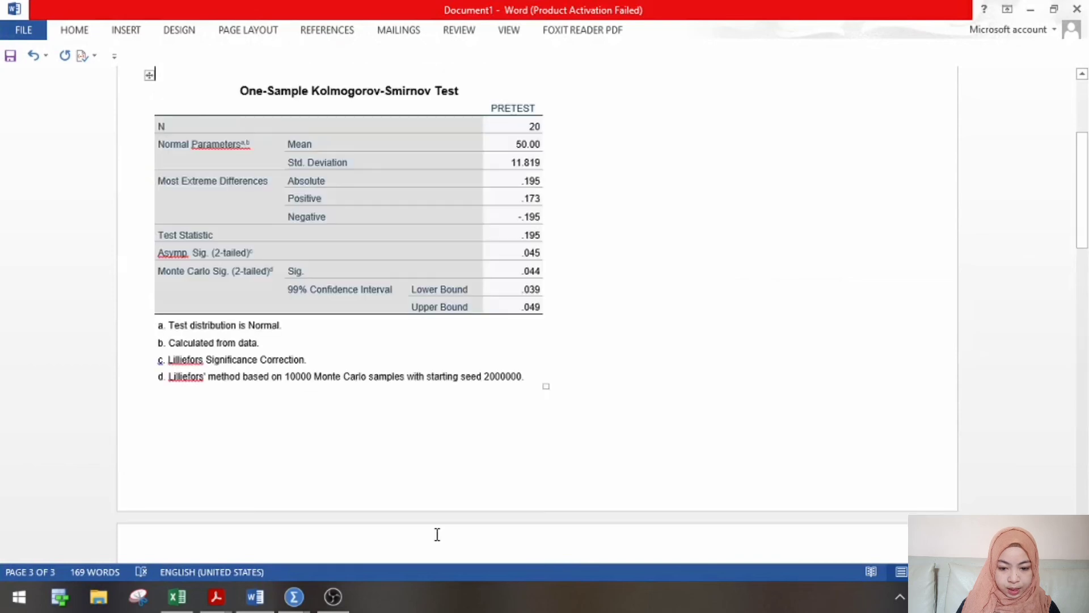
key("Down")
key("Down")
key("Down")
key("Down")
key("Down")
key("Down")
key("Down")
key("Down")
key("Down")
key("Down")
key("Down")
key("Down")
key("Down")
key("Down")
key("Down")
key("Down")
key("Down")
key("Down")
key("Down")
key("Down")
key("Down")
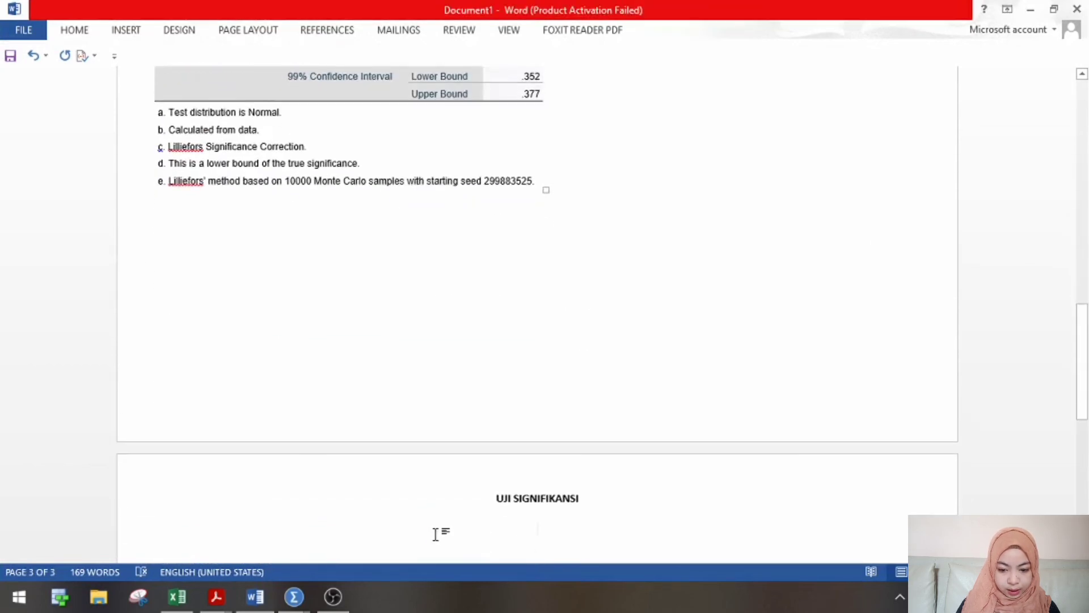
Paste the copied Paired Samples Test table on the line below the UJI SIGNIFIKANSI heading
key("Up")
key("ctrl+v")
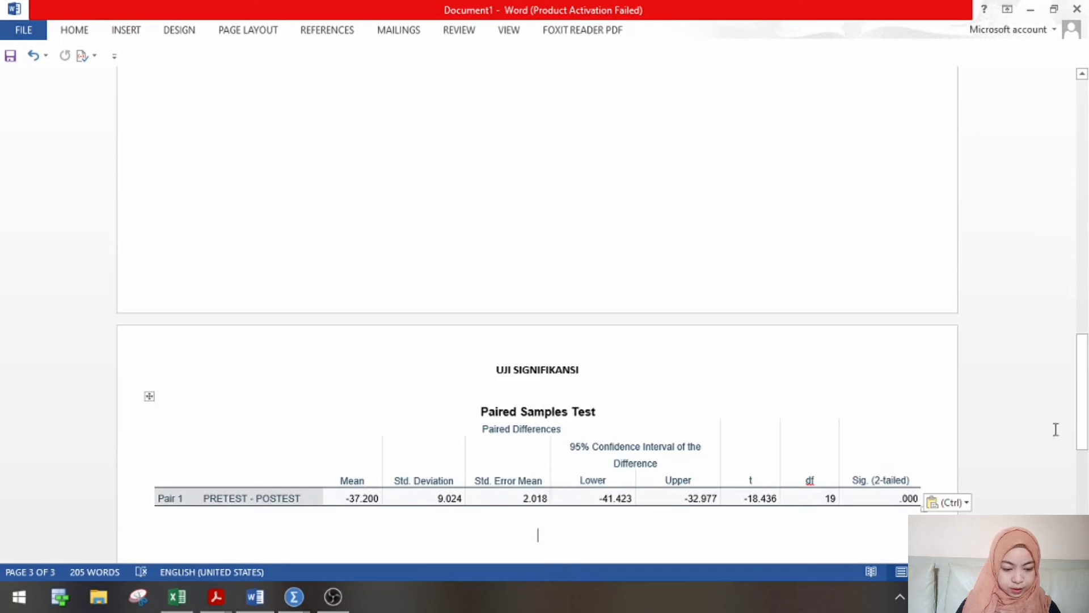
left_click_drag(1085, 365, 1086, 415)
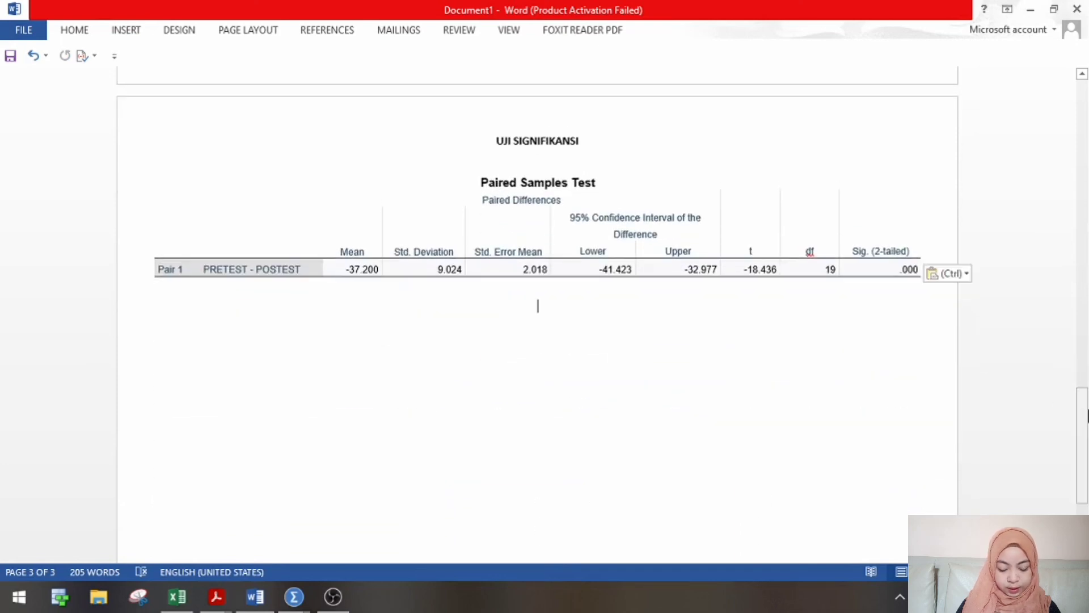
Justify the empty paragraph below the pasted Paired Samples Test table
left_click(80, 34)
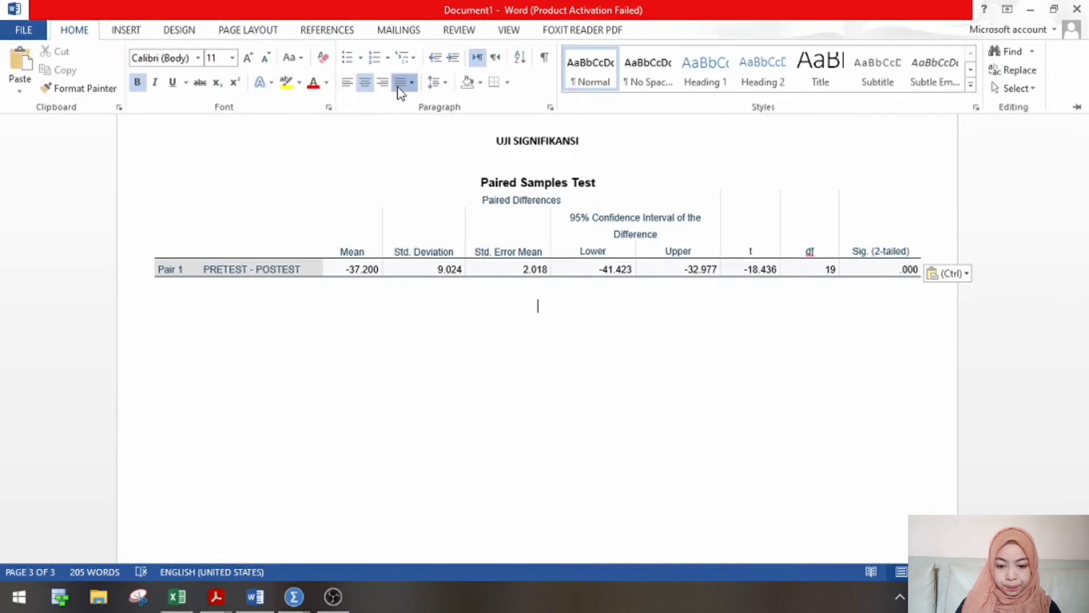
left_click(411, 81)
left_click(419, 103)
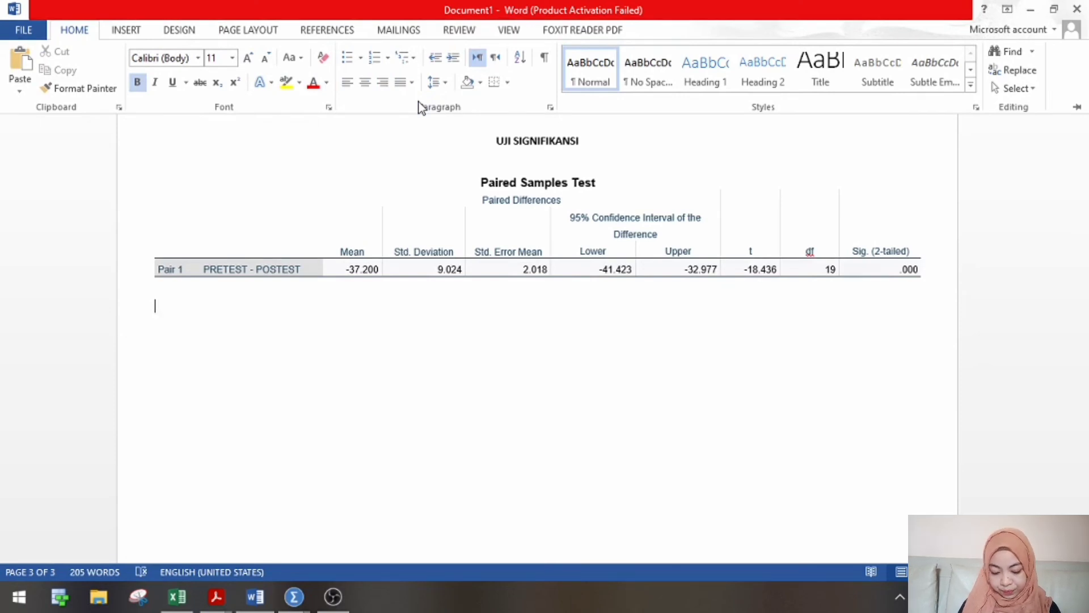
Start the interpretation paragraph below the Paired Samples Test table with "Hasil perbandingan nilai pretest dan postest"
type("H")
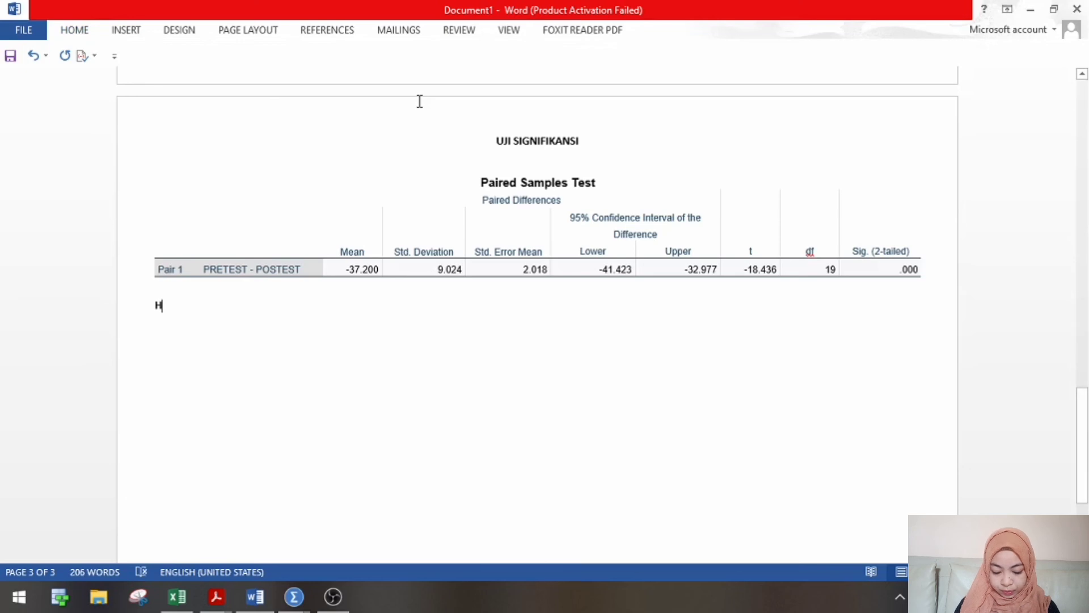
type("ai")
type("sil ")
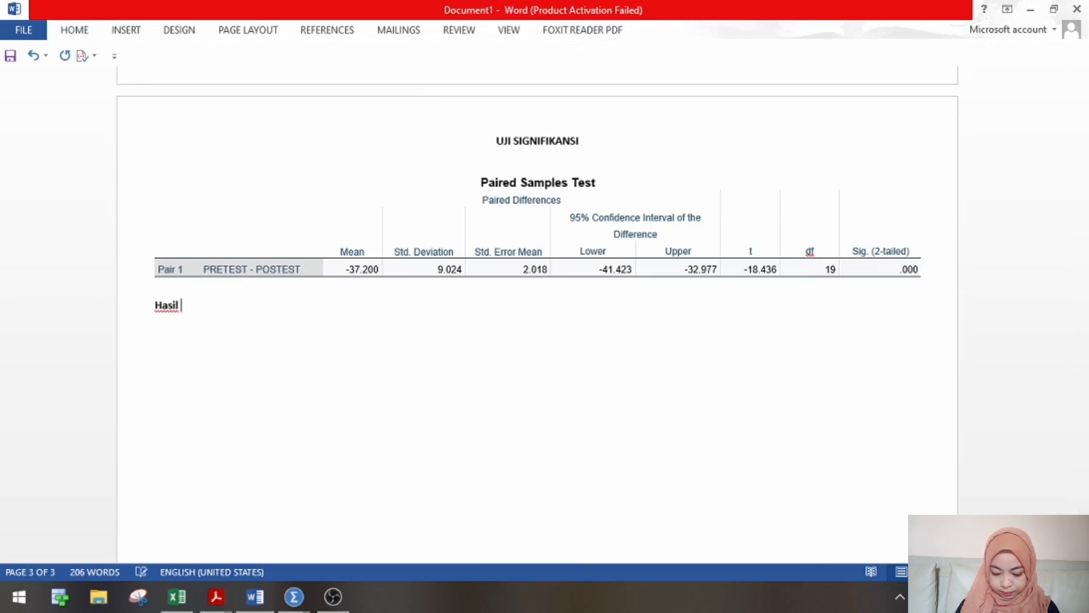
type("p")
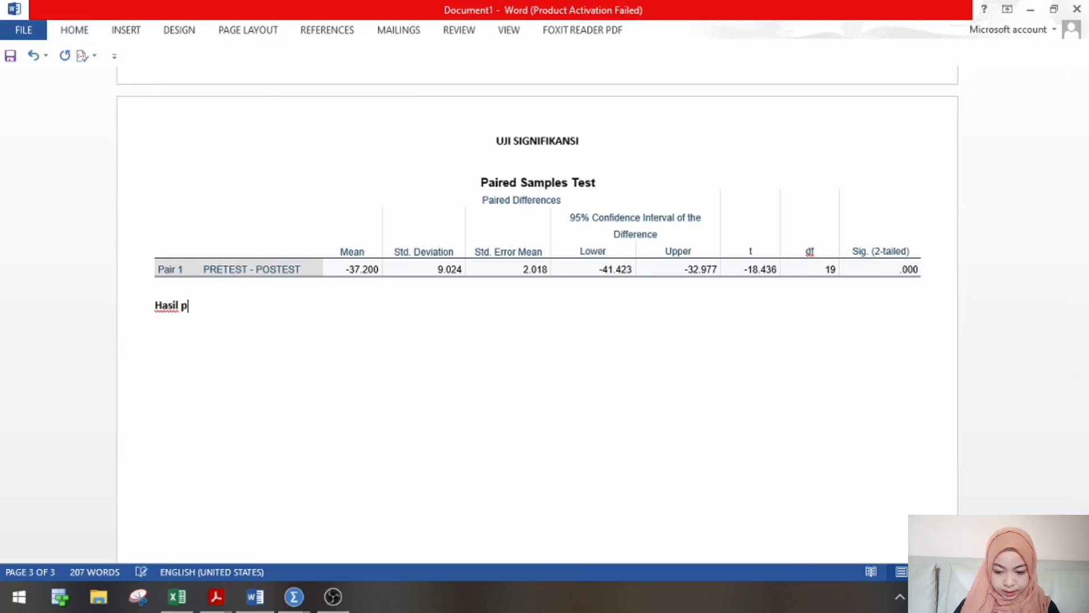
type("erbandinga")
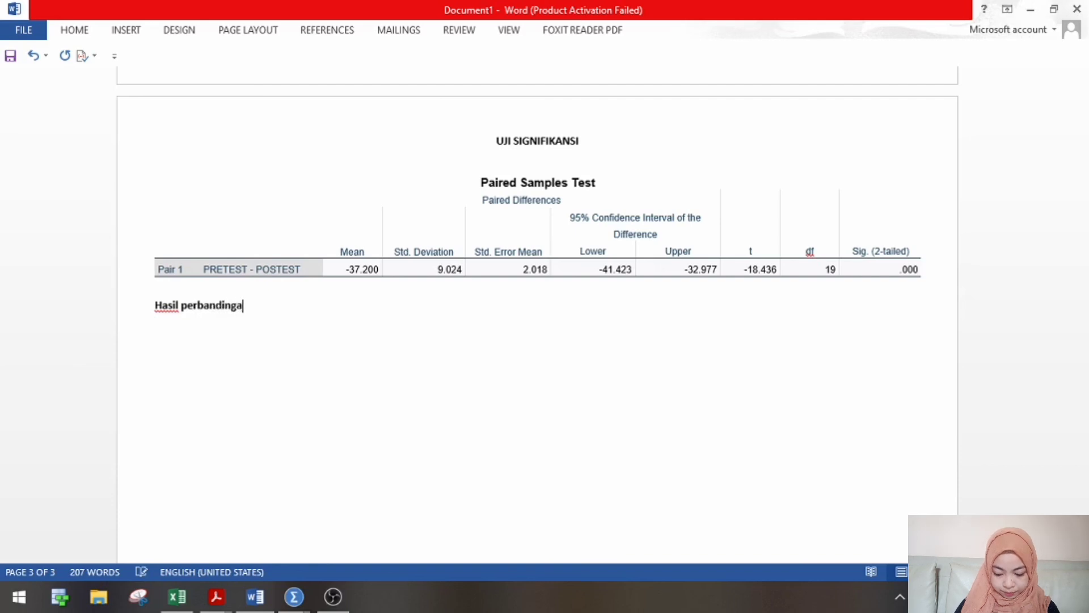
type("n nilai pre")
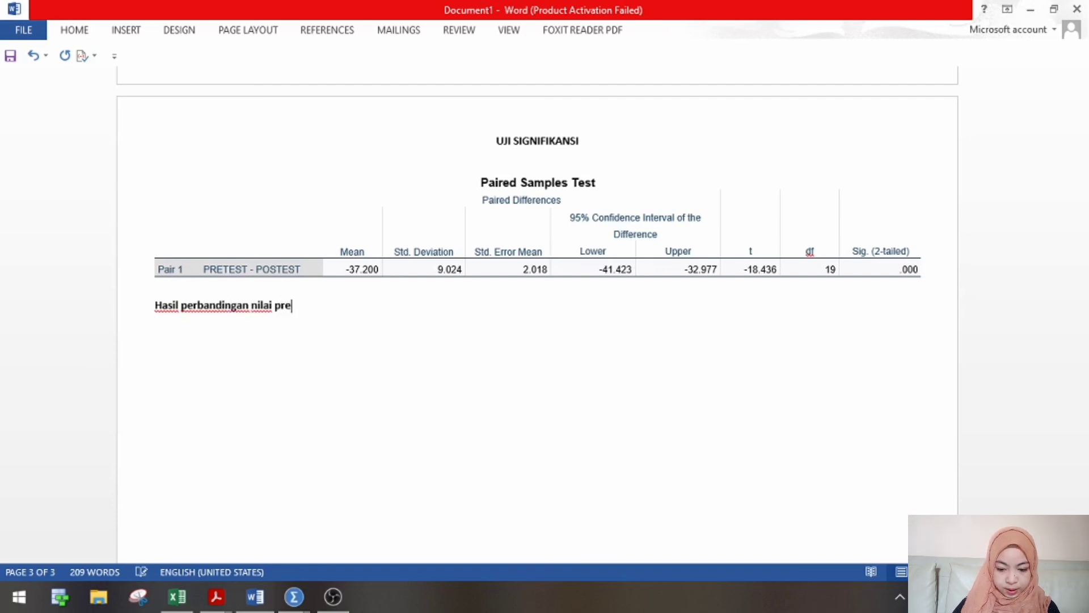
type("test dan  postest")
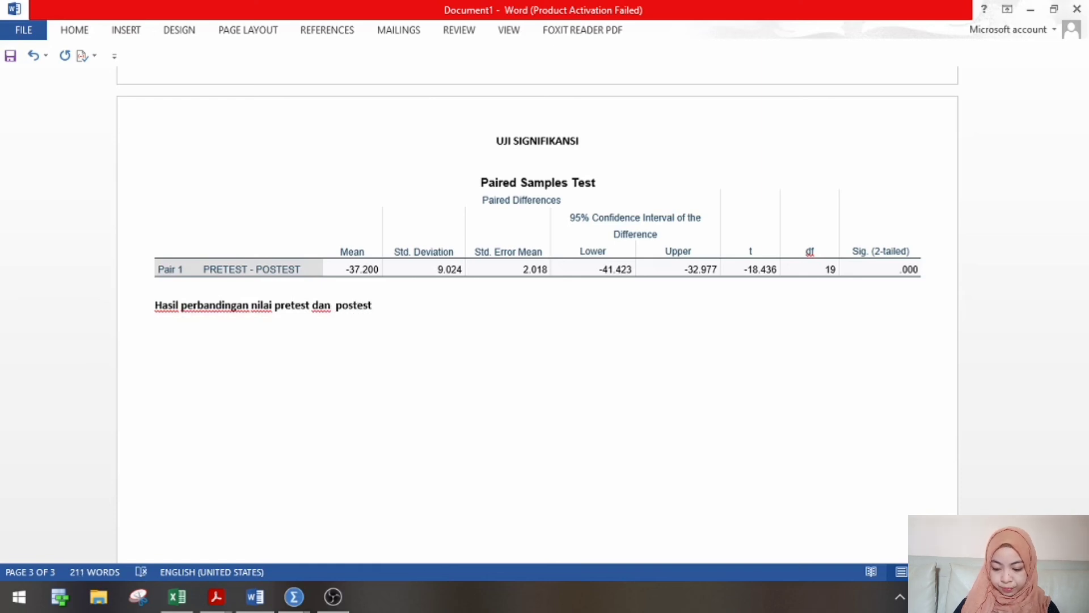
Correct "postest" to "posttest" and continue the sentence with "mendapatkan nilai signifikansi < 0,05"
key("BackSpace")
key("BackSpace")
key("BackSpace")
type("test mendapa")
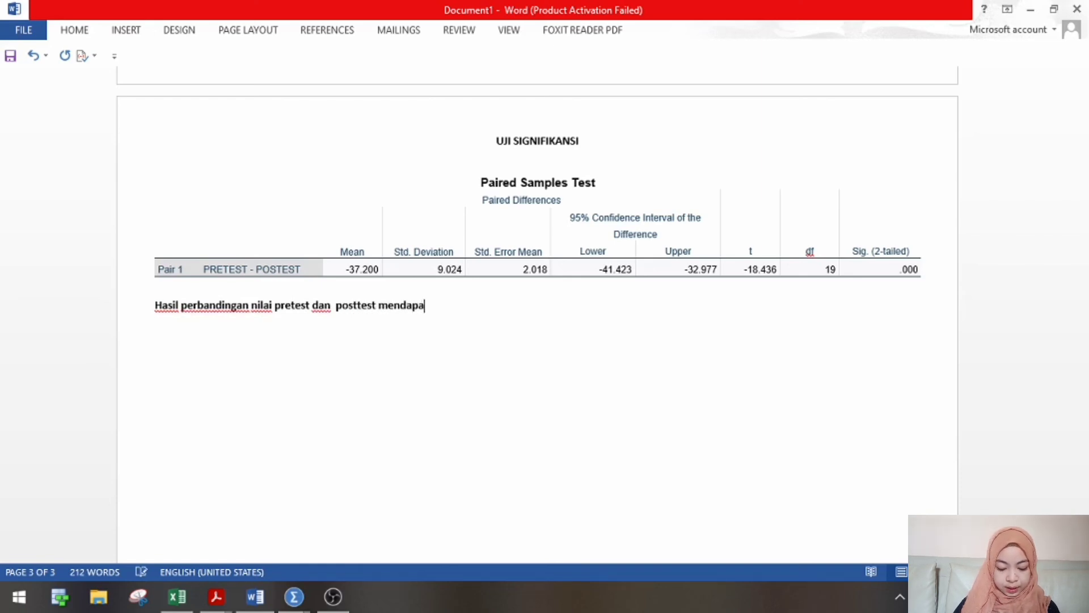
type("tkan nilai ")
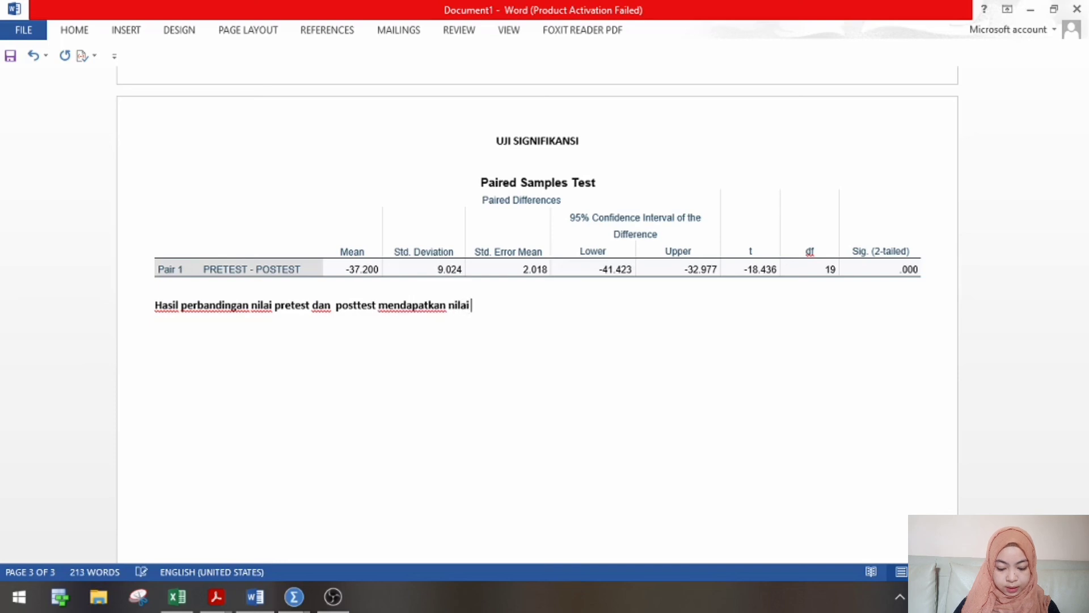
type("signifikansi ")
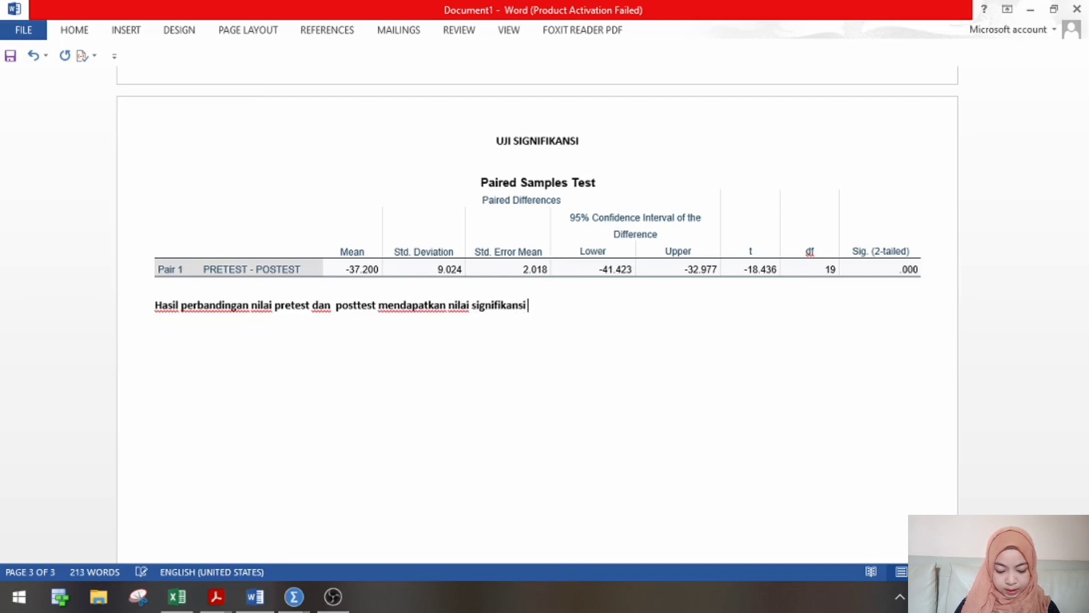
type("< 0")
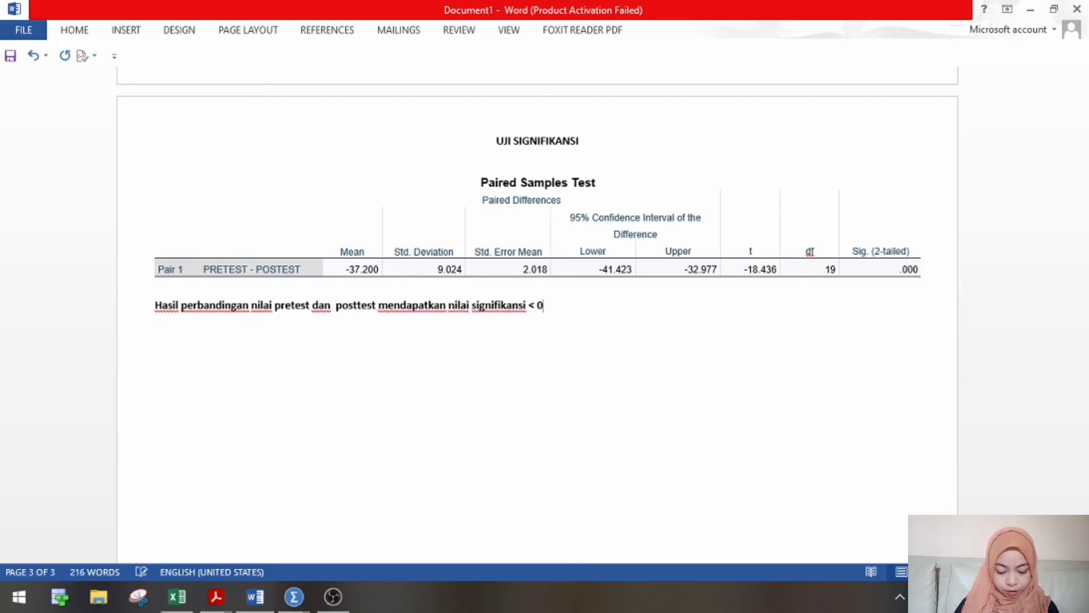
type(",0")
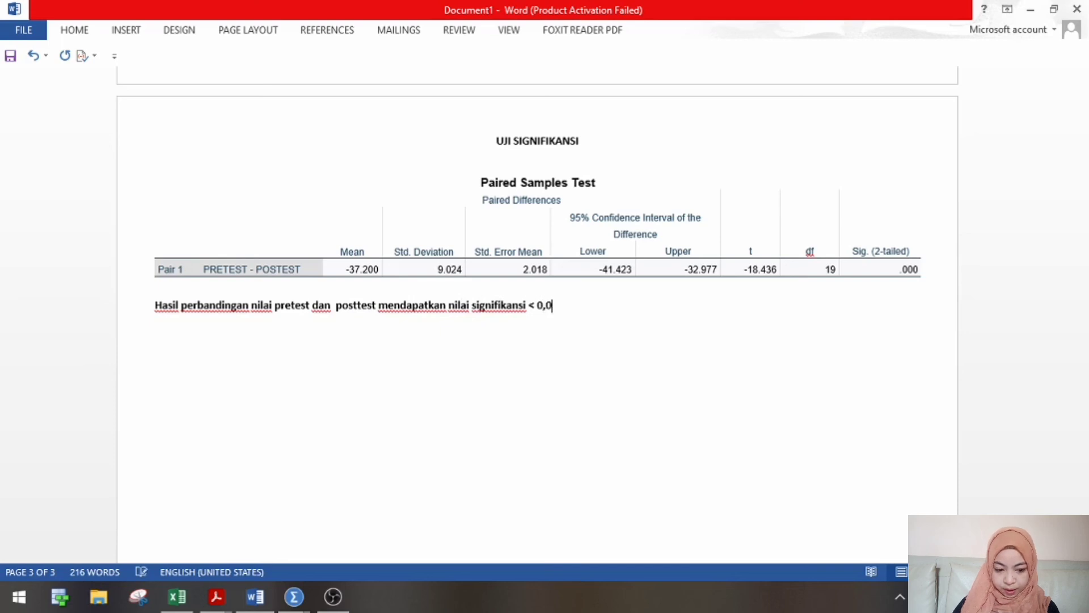
type("5")
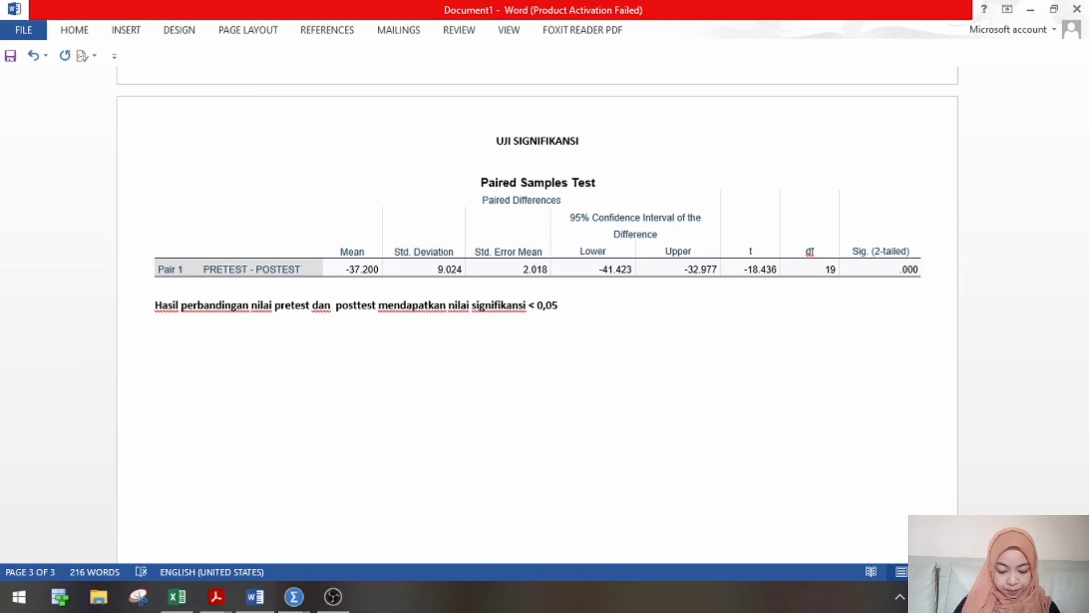
Add the conclusion ", maka kesimpulannya adalah terdapat perbedaan data pretest dan posttest atau" to the interpretation sentence
type(", maka kesim")
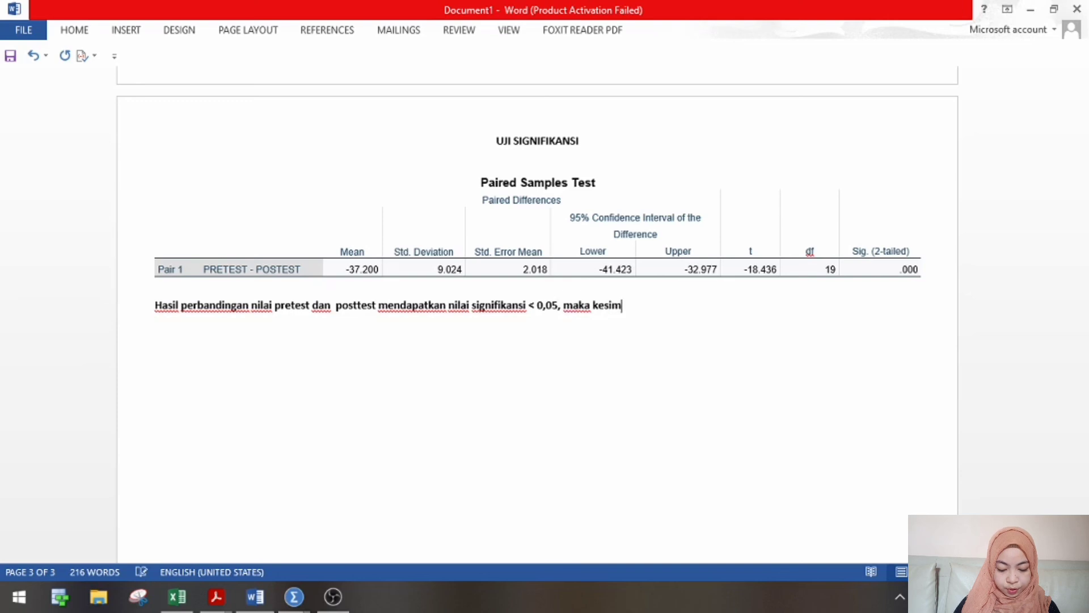
type("pulannya adaa")
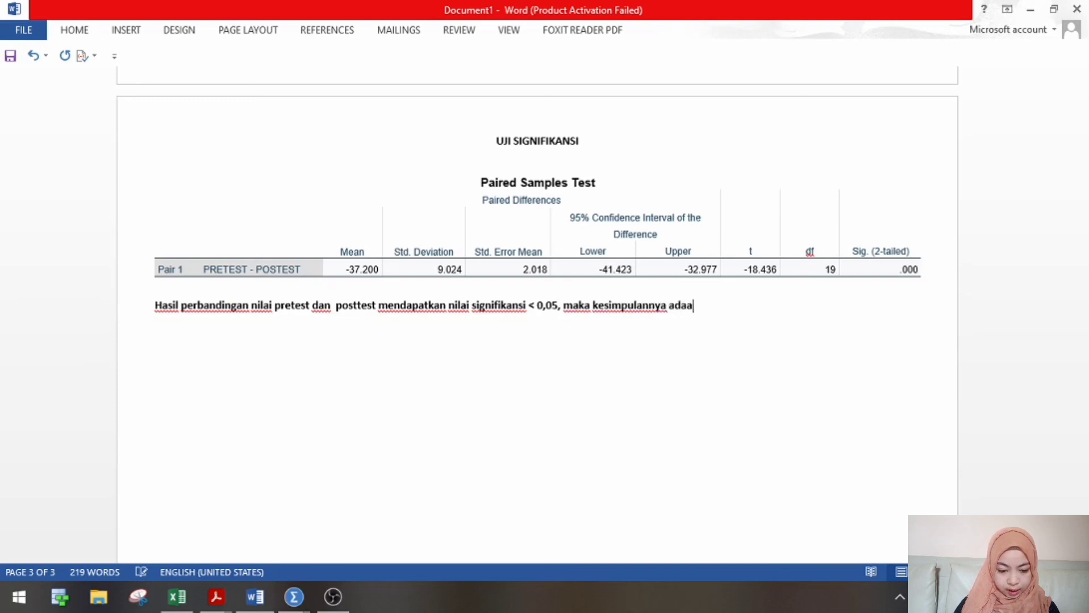
key("BackSpace")
type("lah")
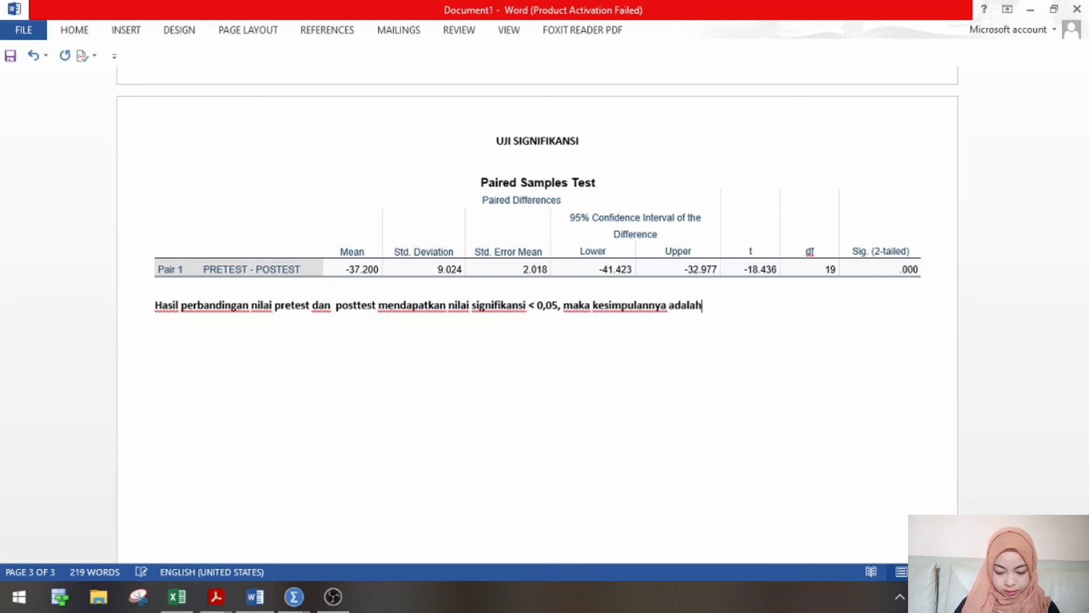
type(" terdapat perbedaan d")
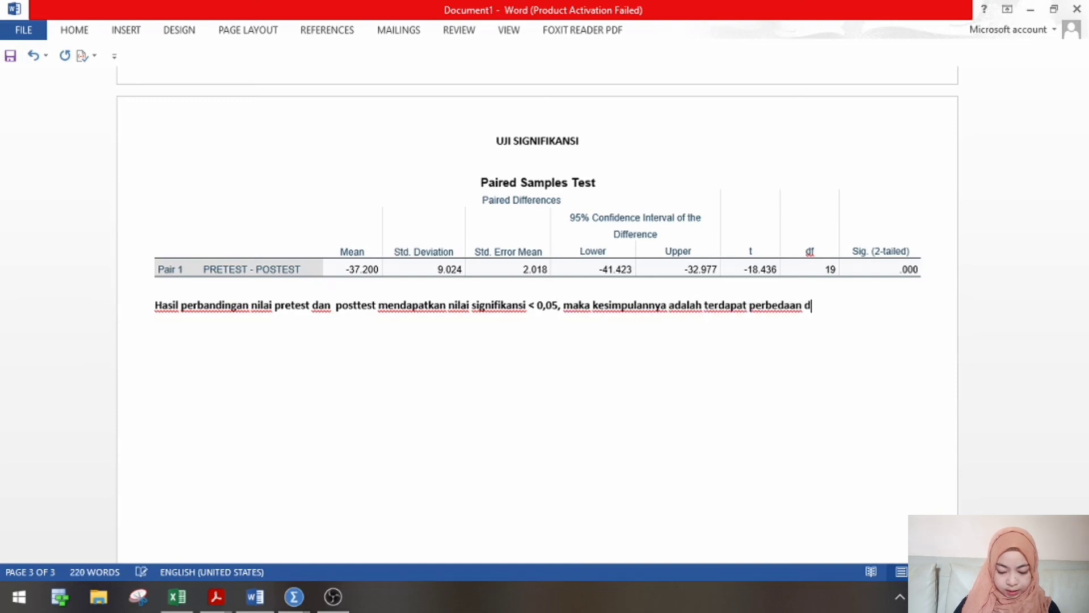
type("ata pretes")
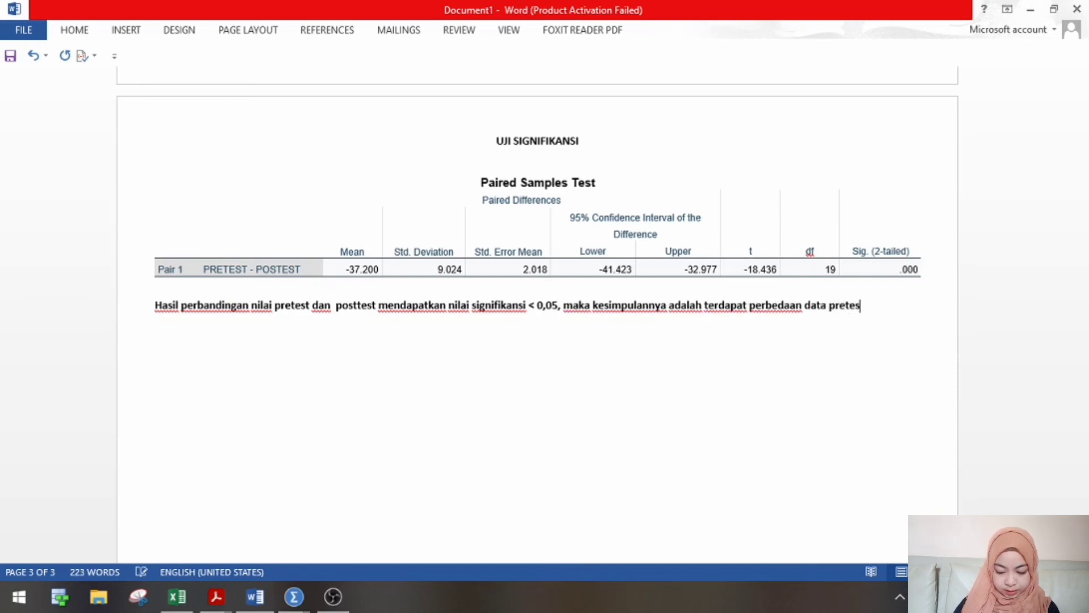
type("t dan posttes")
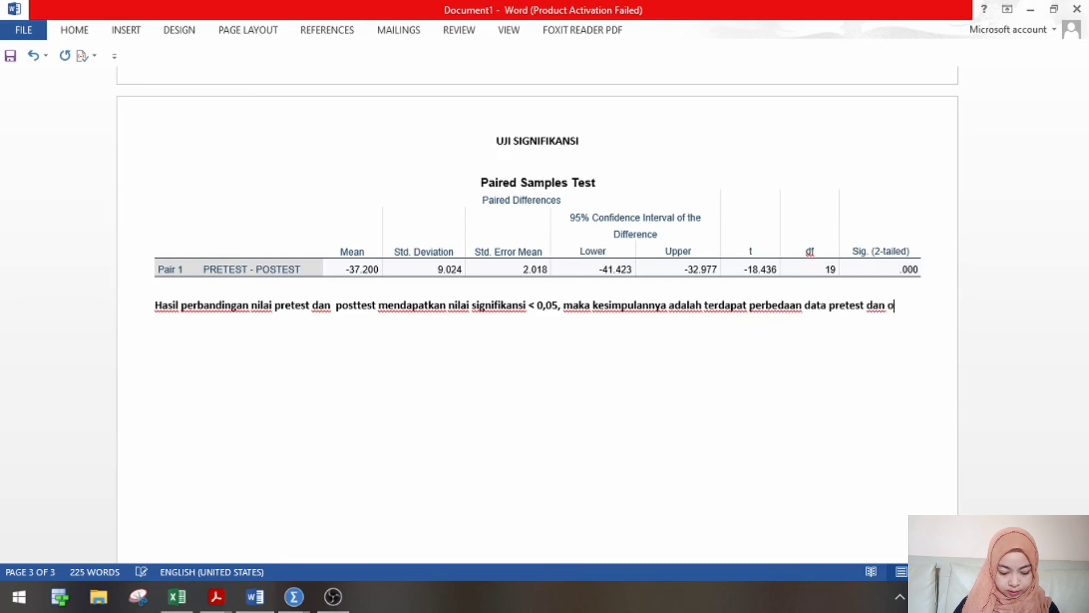
type("test")
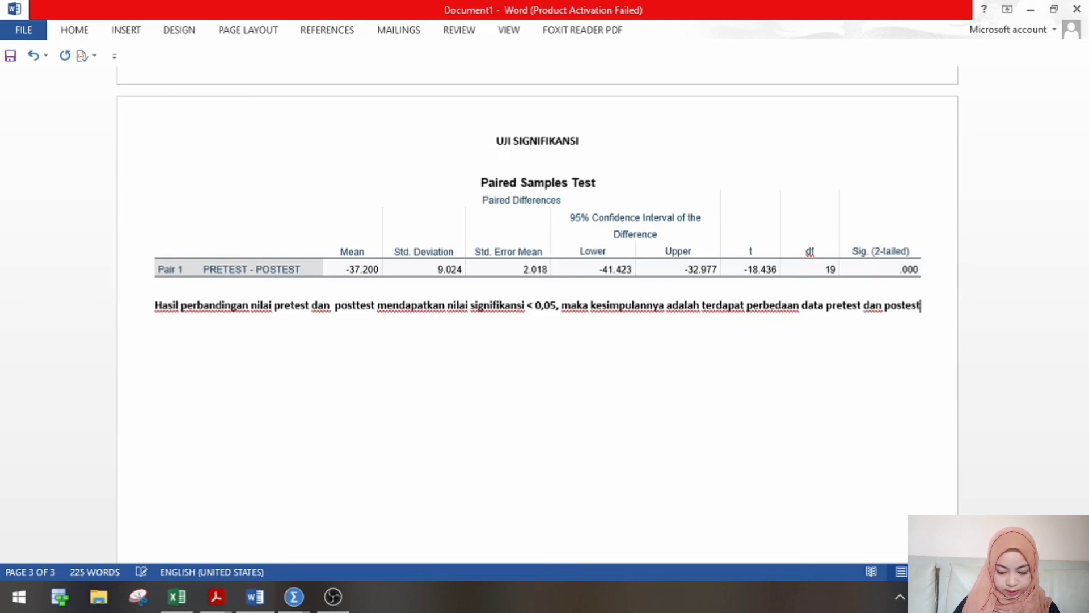
key("BackSpace")
key("BackSpace")
key("BackSpace")
type("test atau ")
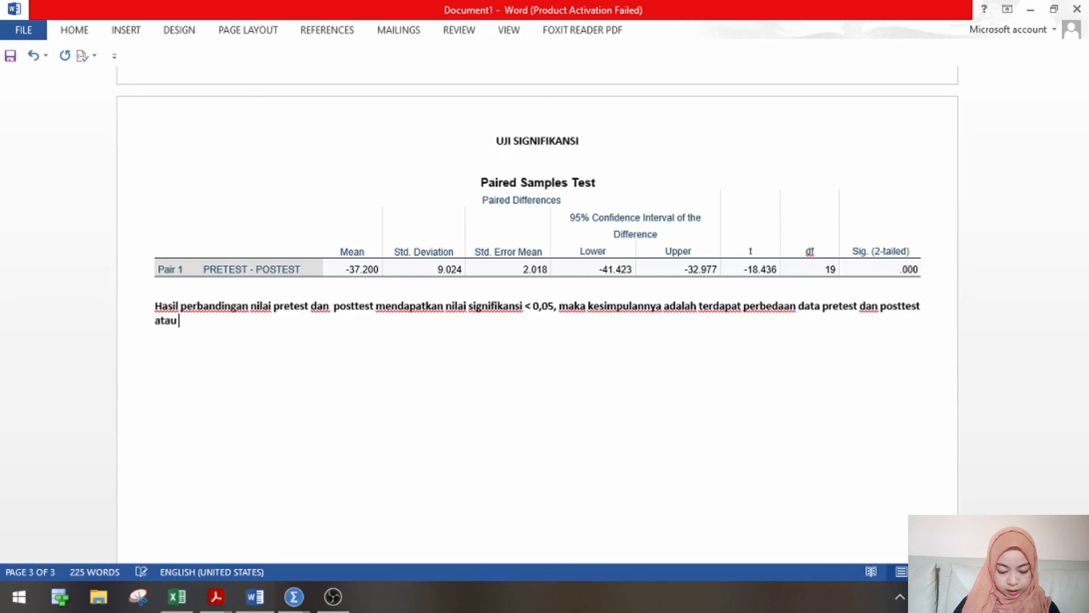
Complete the interpretation with the hypothesis decision "dengan kata lain Tolak Ho dan Terima H1"
type("dengan k")
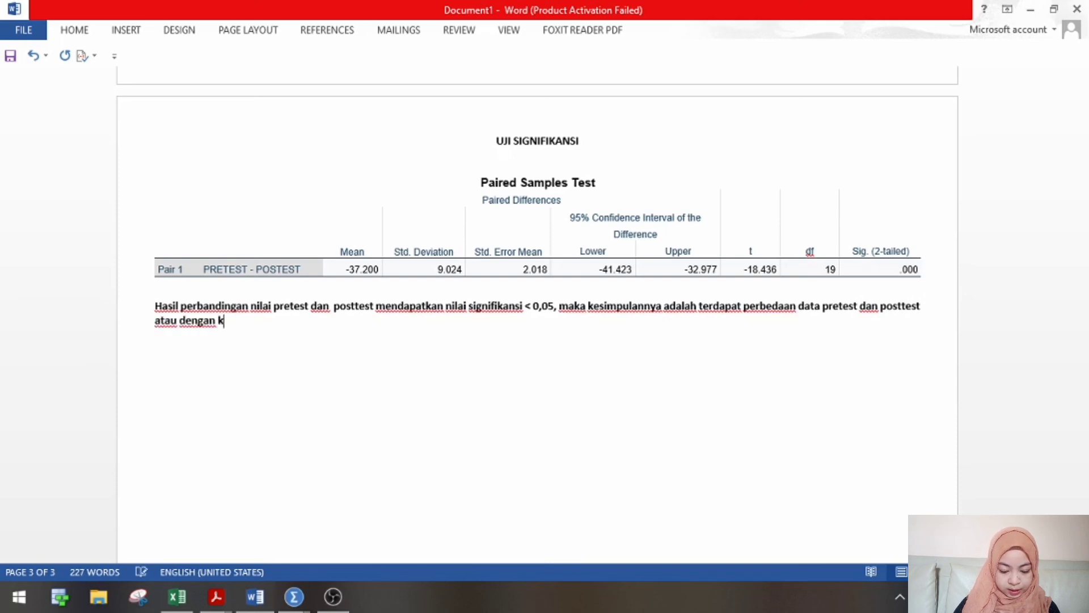
type("ata lain ")
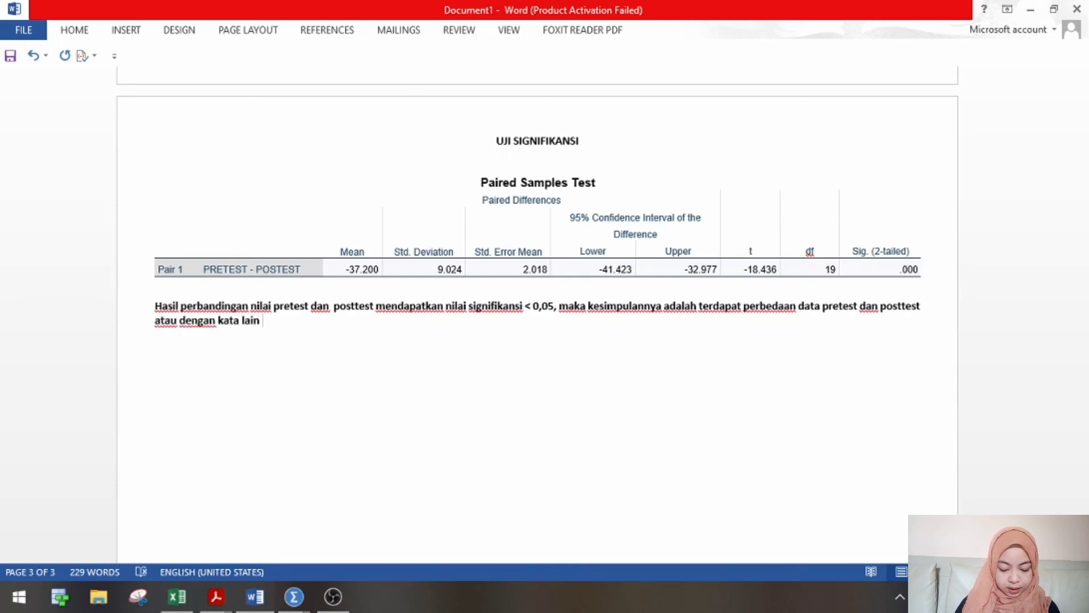
type("Tolak H")
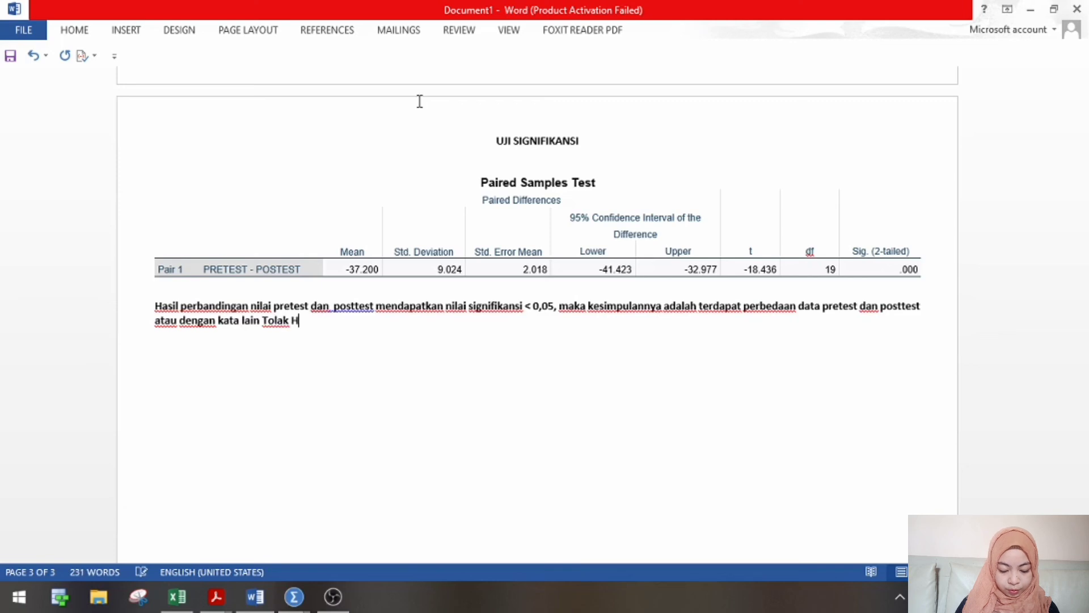
type("o")
type(" dan ")
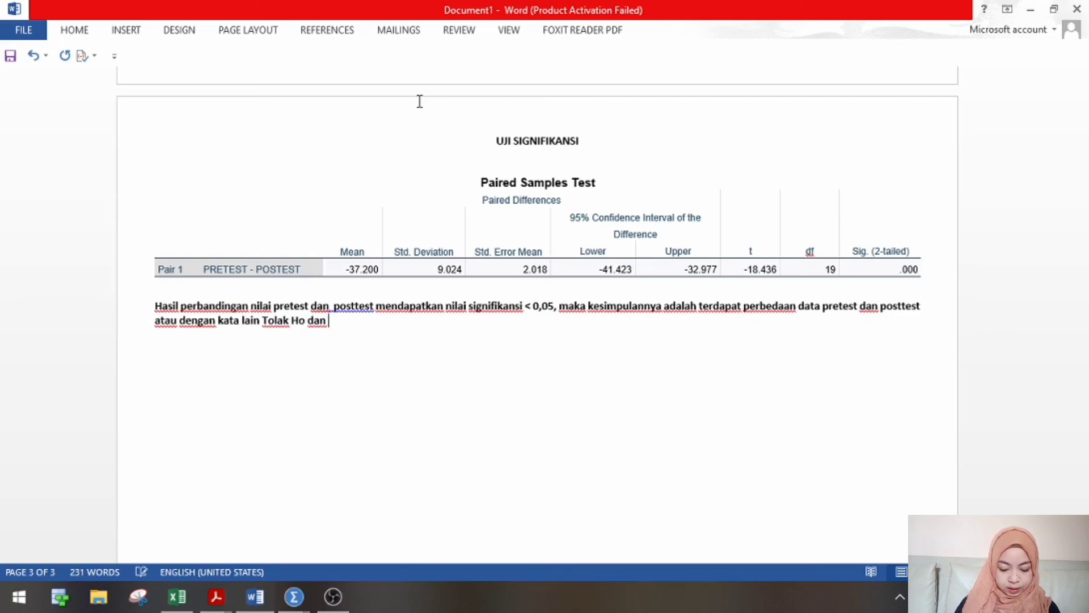
type("Terima H1")
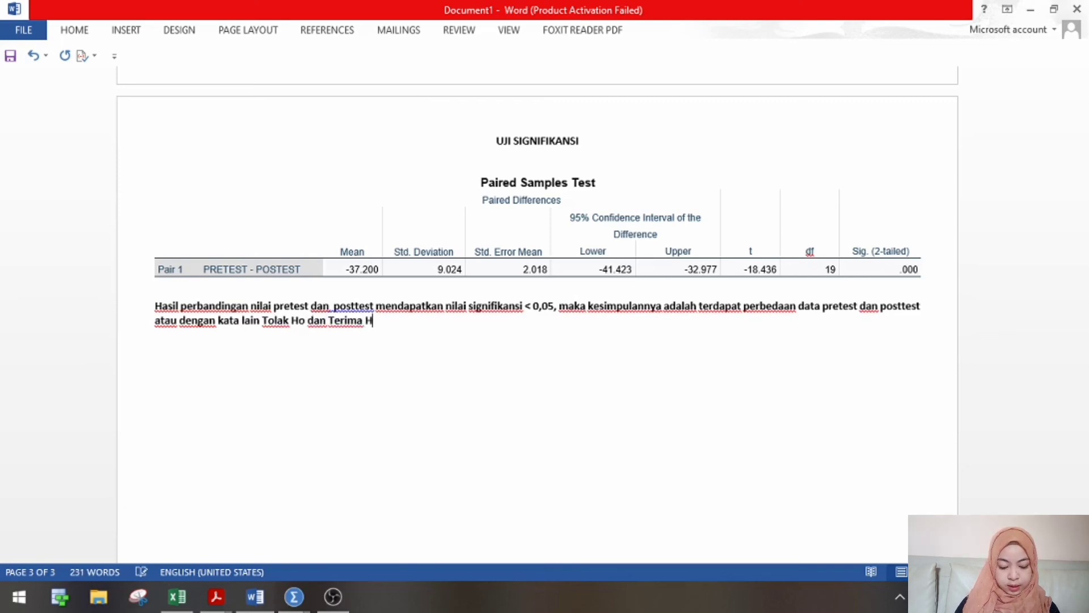